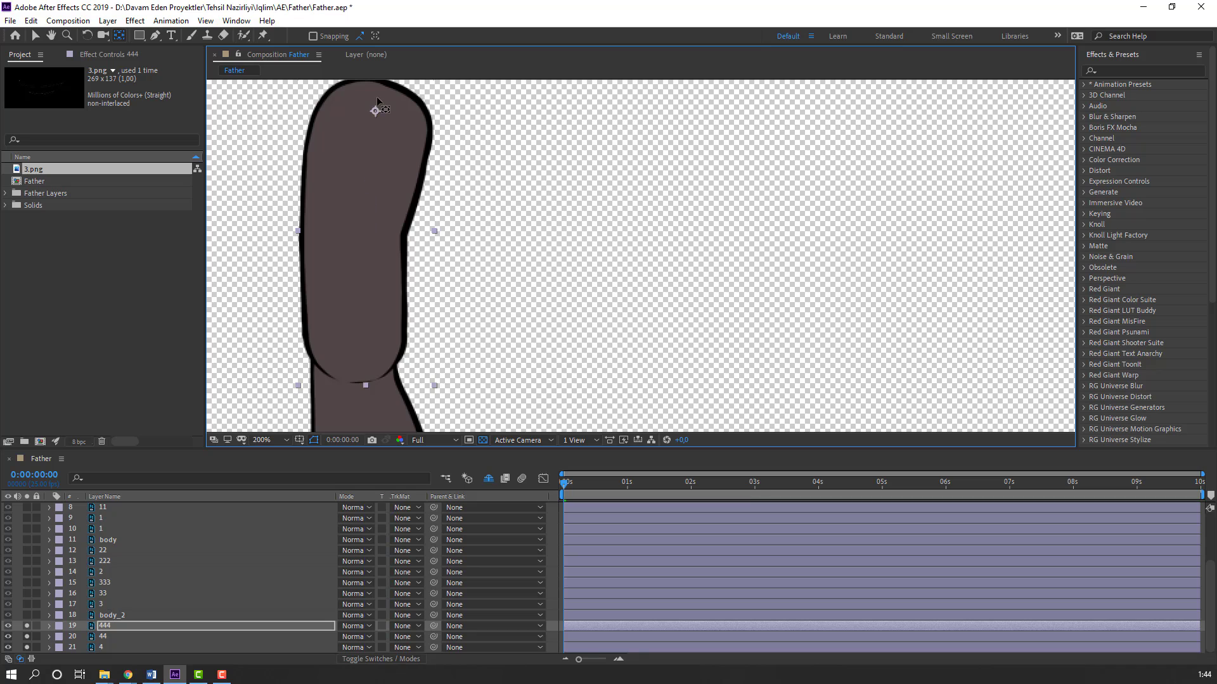
Step: Solo layer 3 and move the shoe's anchor point to the top of its ankle
click(35, 35)
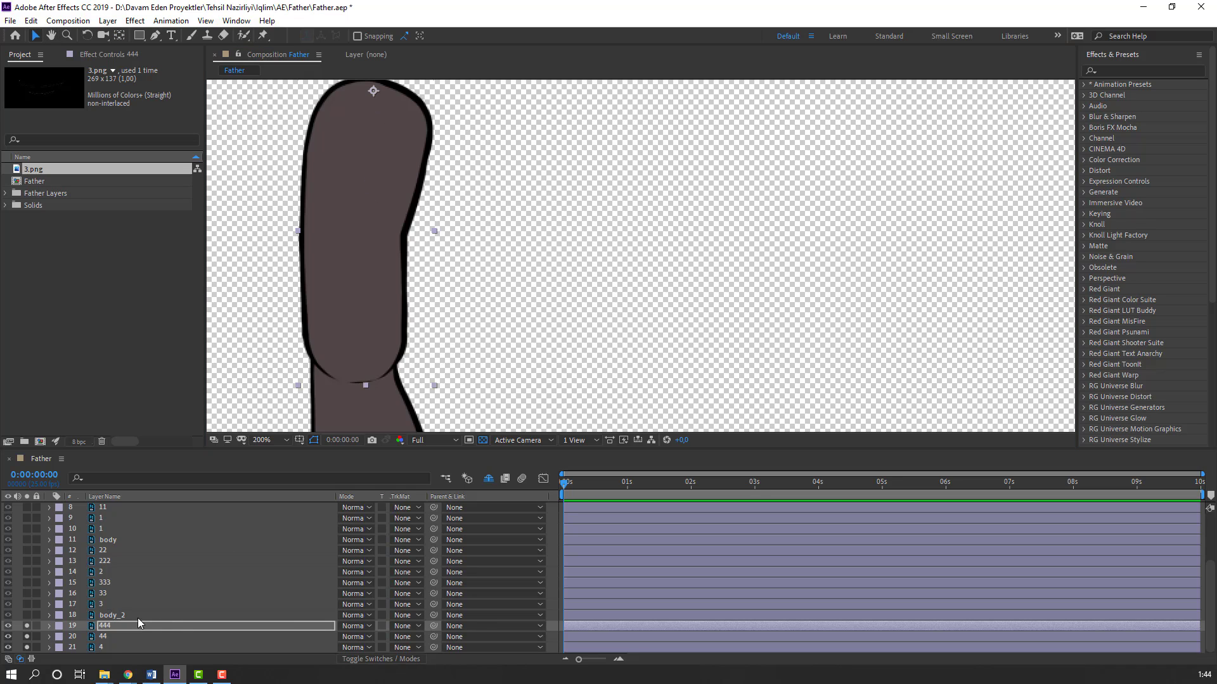
click(26, 604)
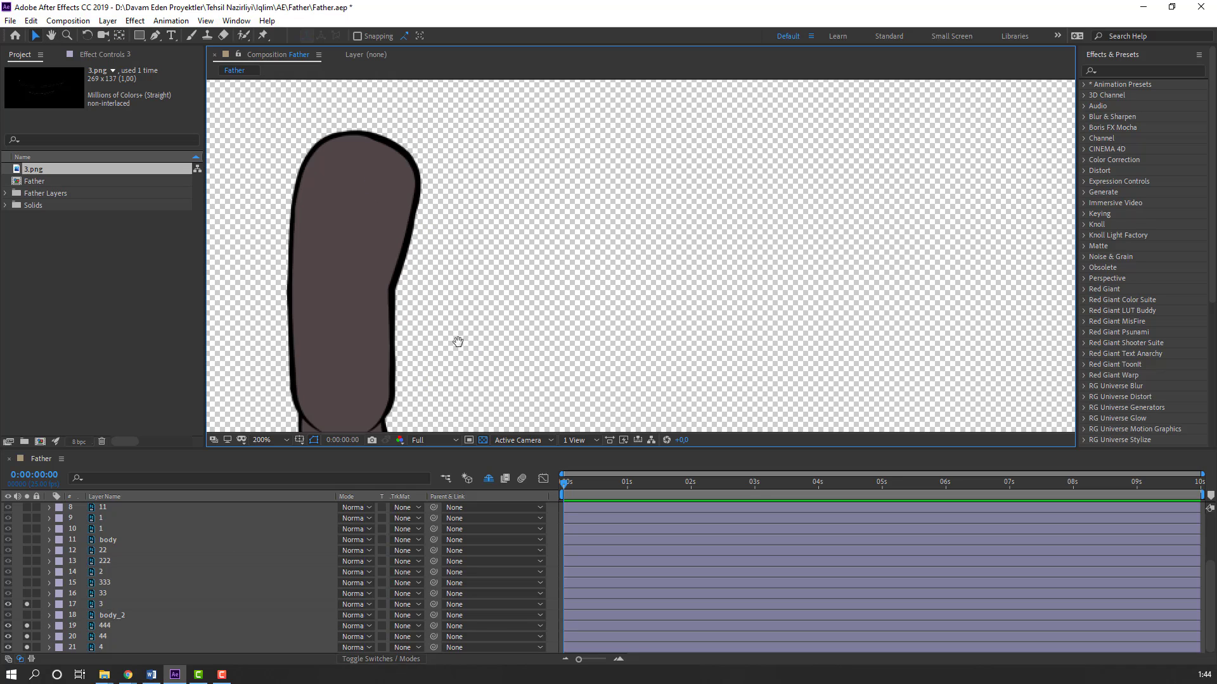
scroll(494, 343, down, 5)
click(463, 325)
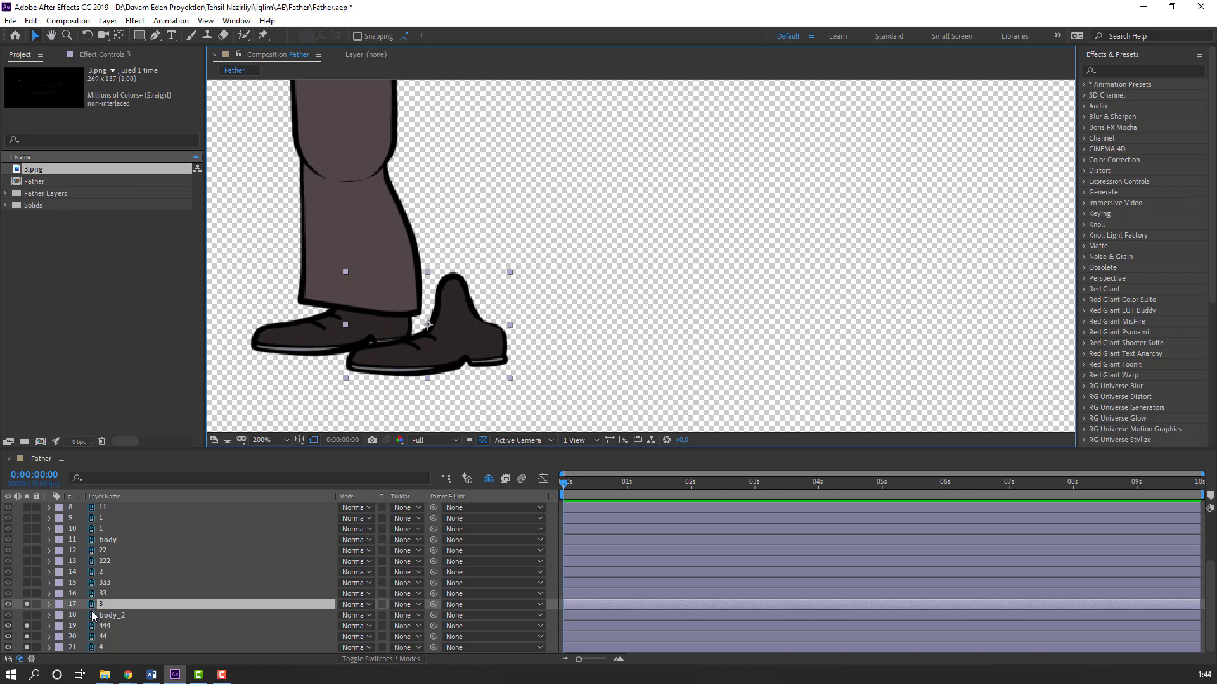
click(120, 37)
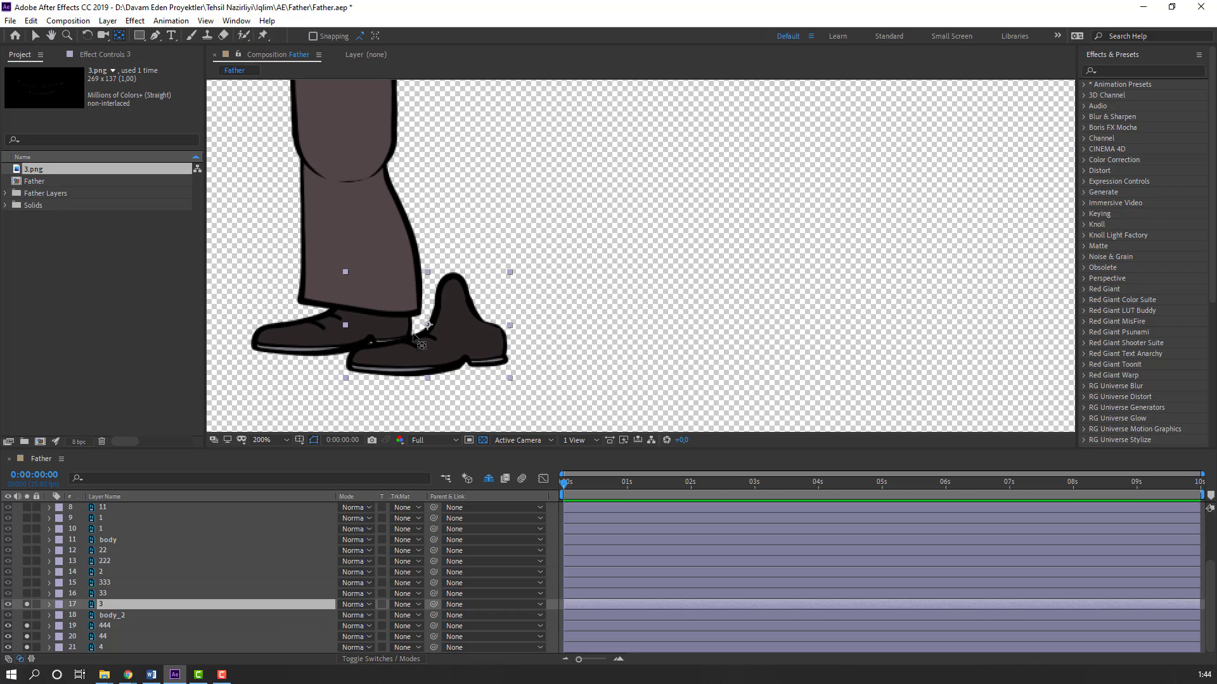
drag(428, 324, 454, 284)
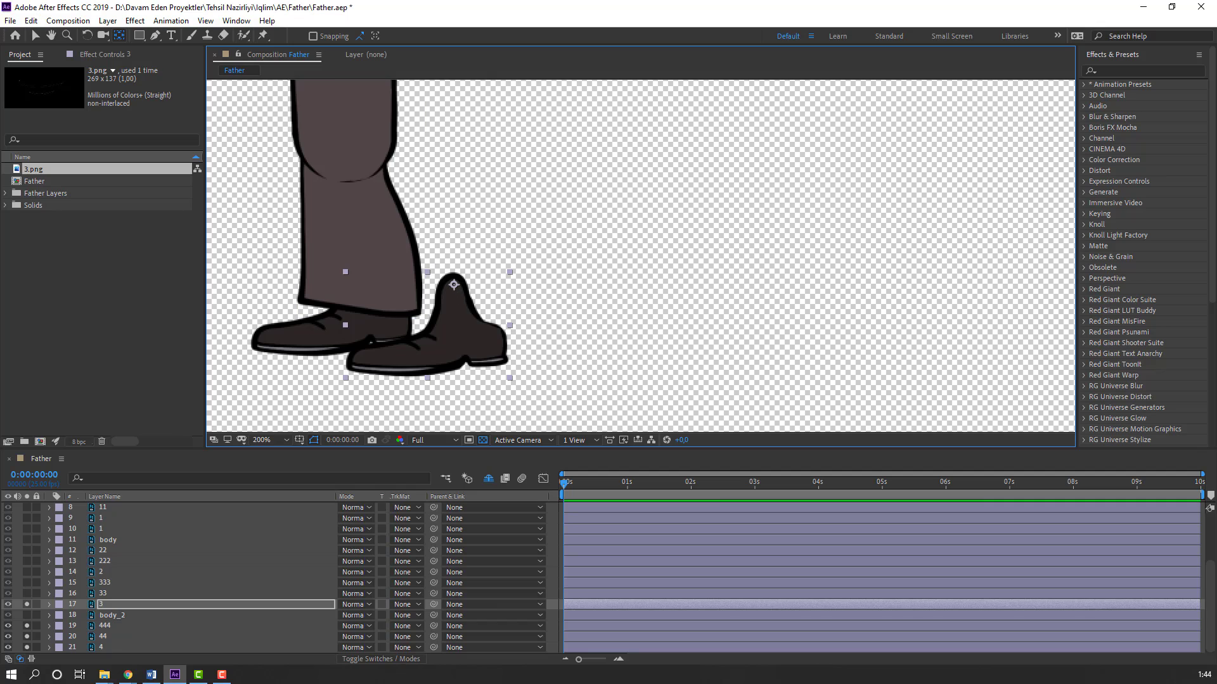
click(31, 37)
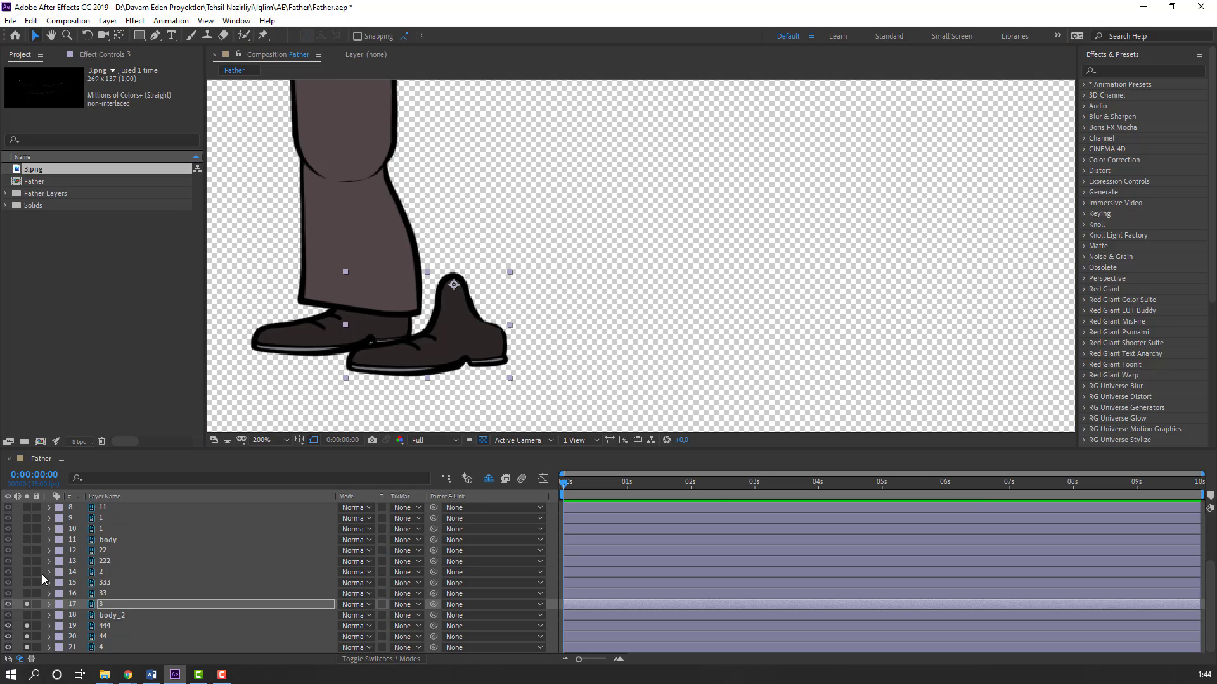
Step: Solo layer 33 and move the lower leg's anchor point up to the knee
click(103, 592)
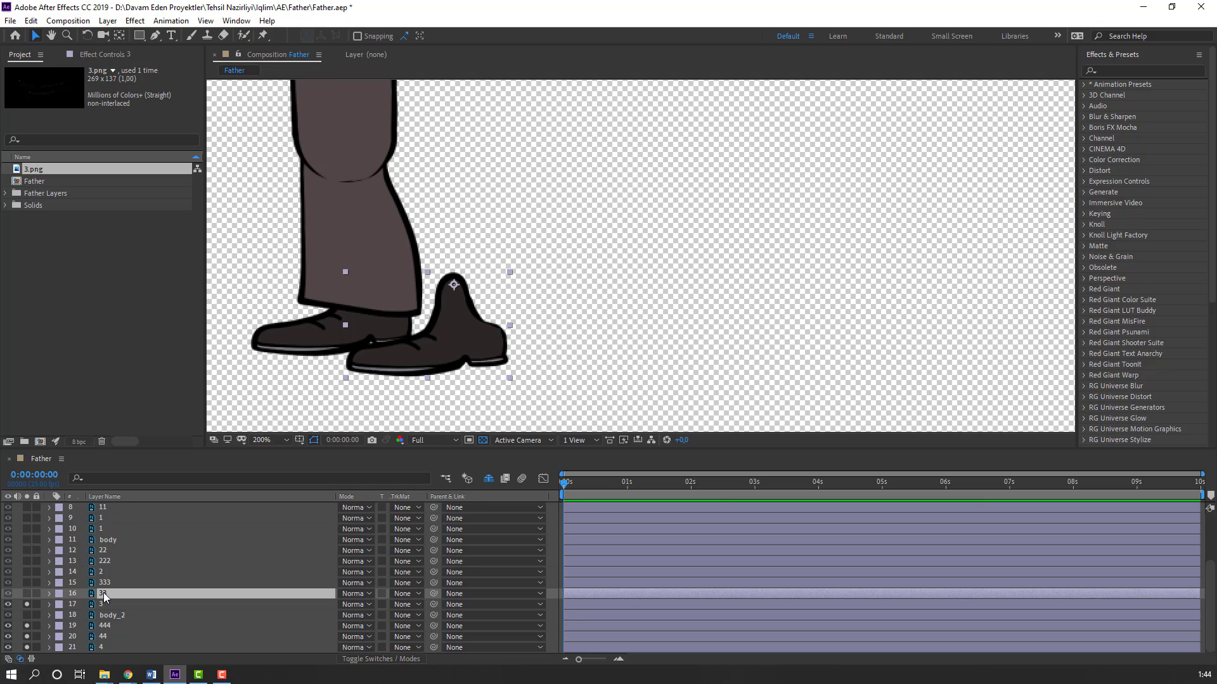
click(26, 593)
click(119, 36)
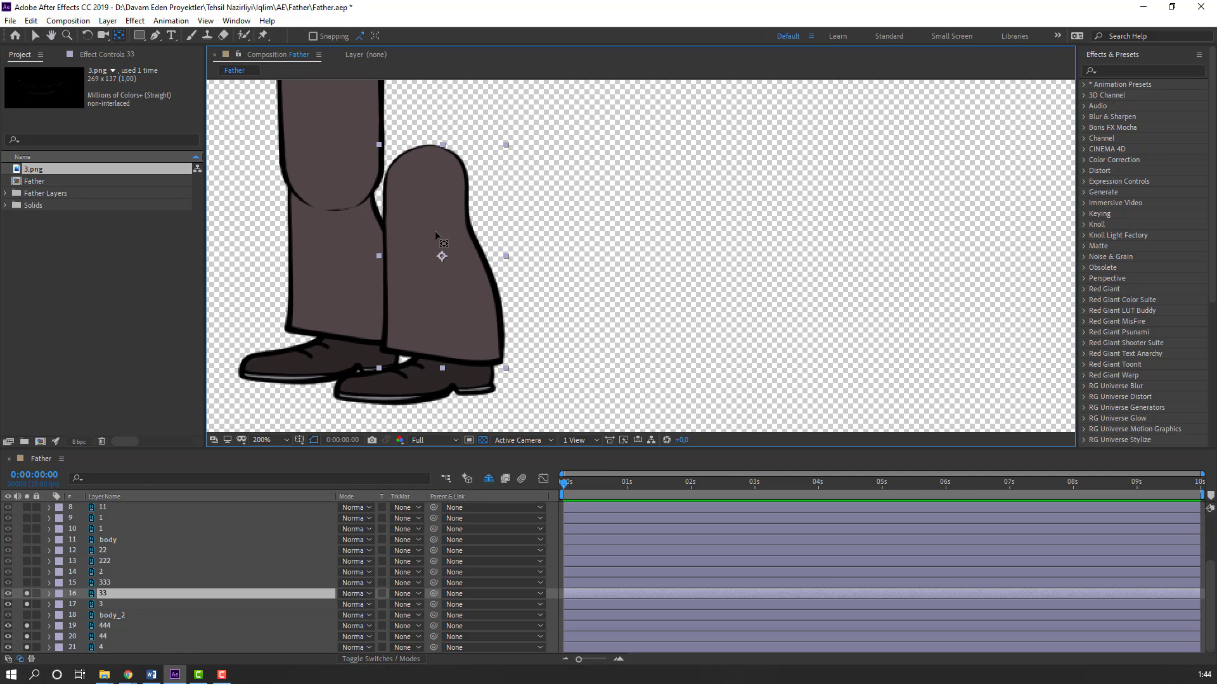
drag(441, 257, 428, 158)
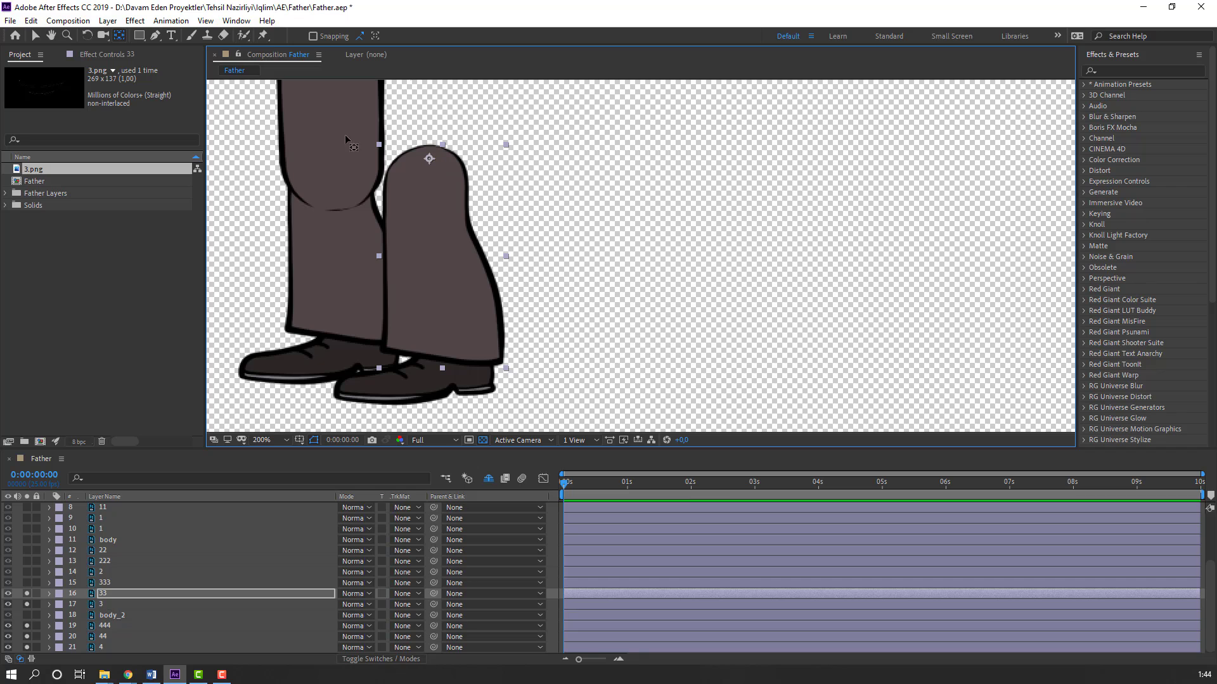
click(36, 35)
Step: Solo layer 333 and move the thigh's anchor point up to the hip joint
click(104, 584)
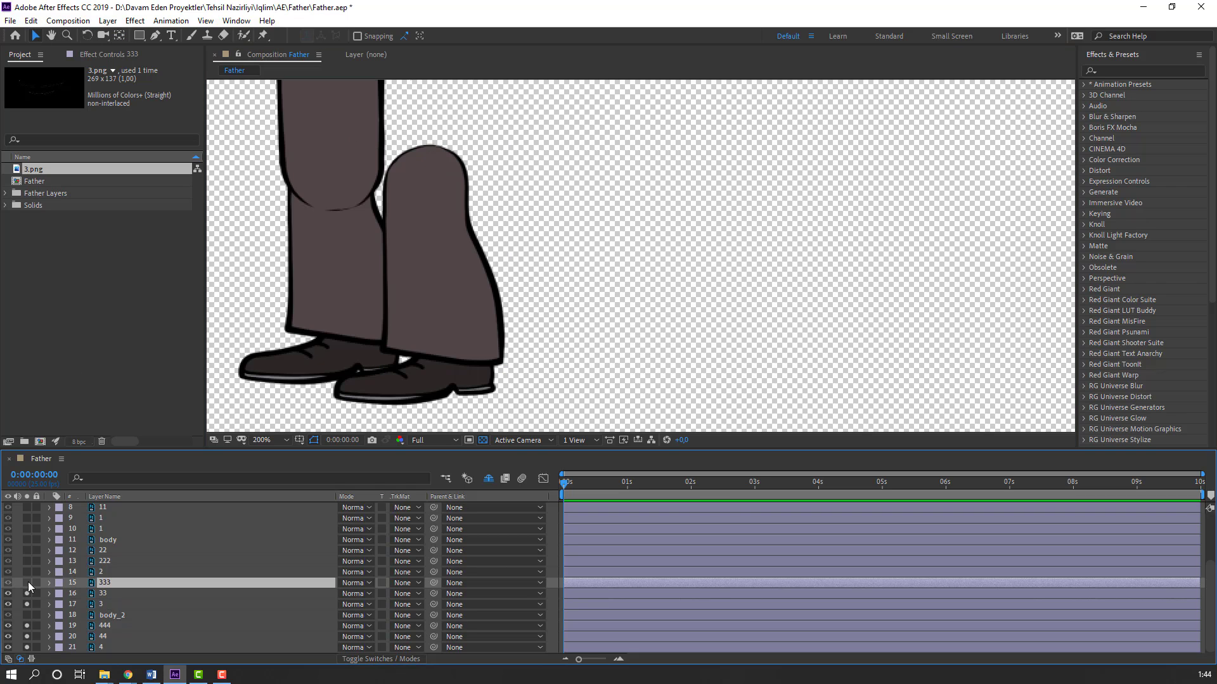
click(27, 582)
drag(446, 304, 437, 426)
drag(509, 200, 473, 287)
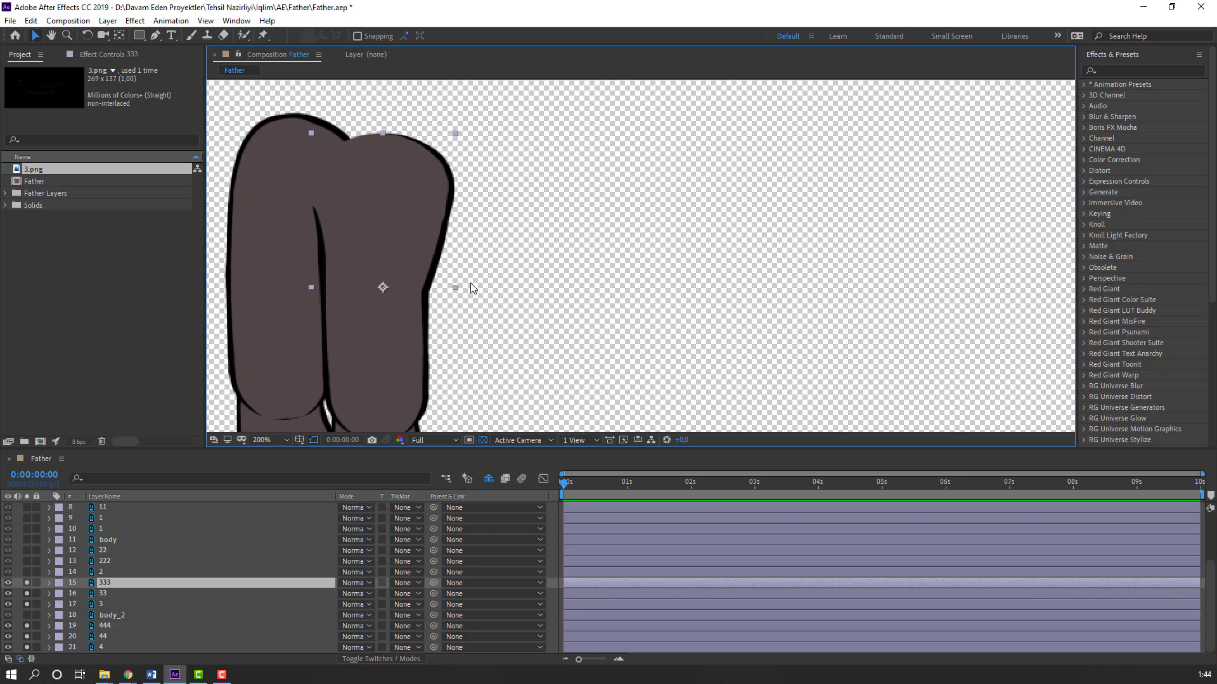
click(119, 36)
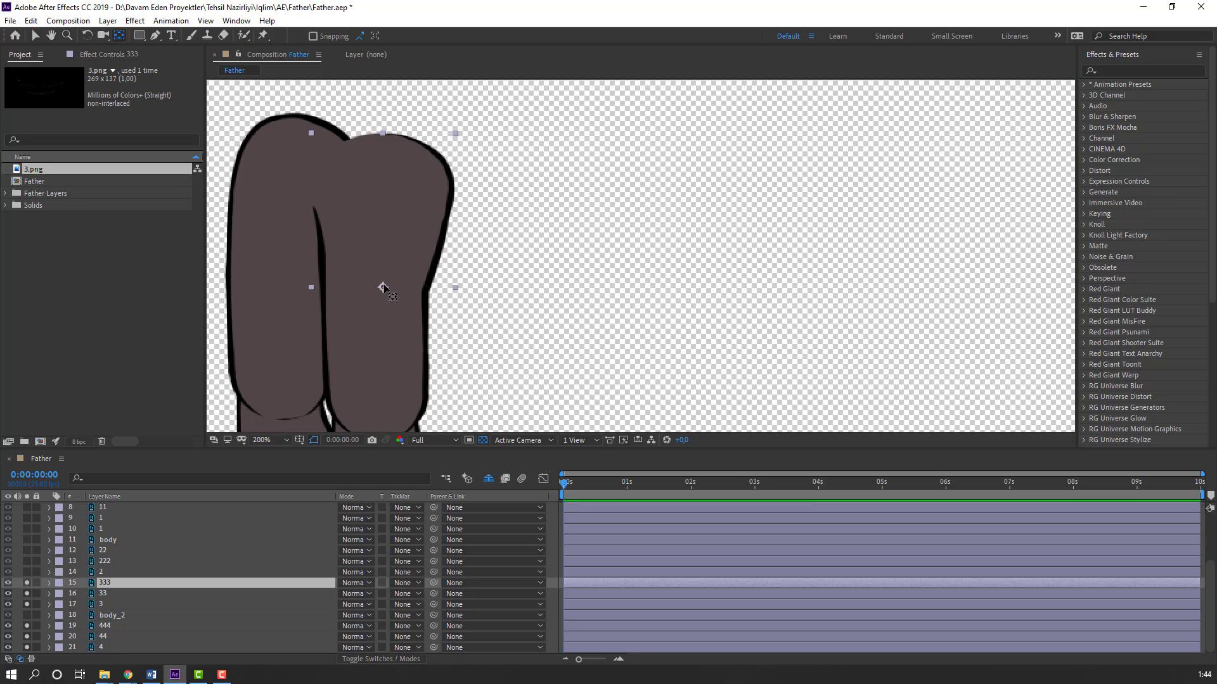
drag(383, 289, 388, 148)
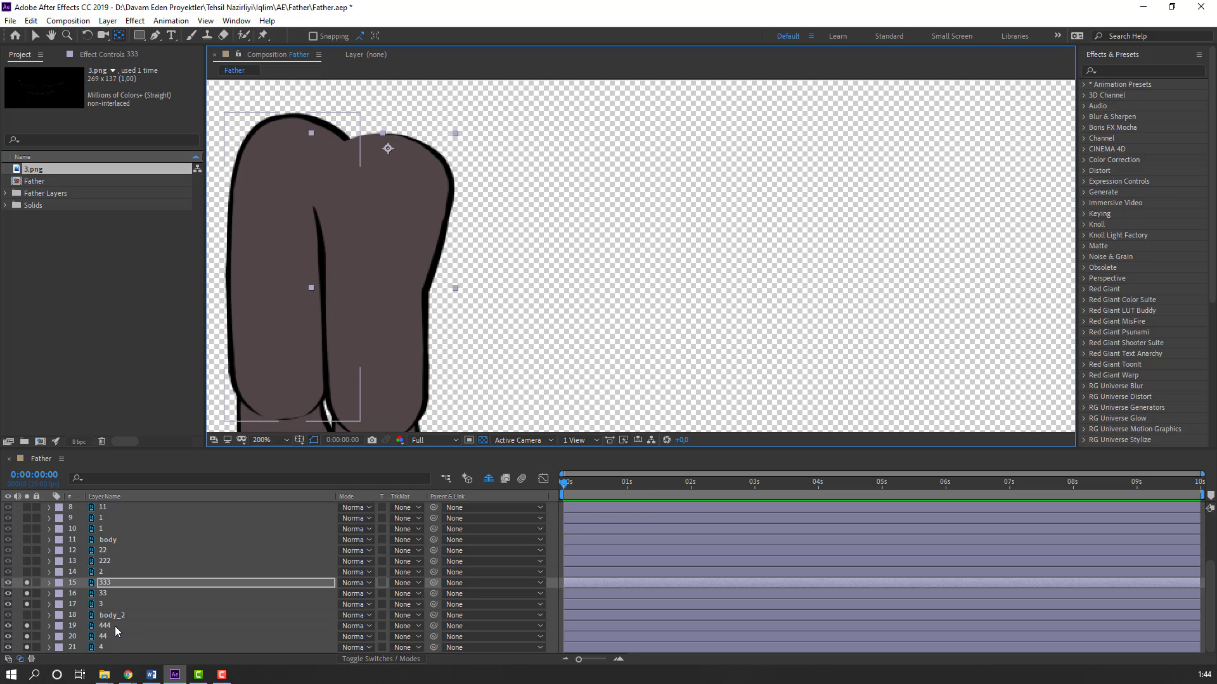
Step: Turn off solo for the leg layers 444, 44, 4, 333, 33 and 3
drag(28, 627, 25, 650)
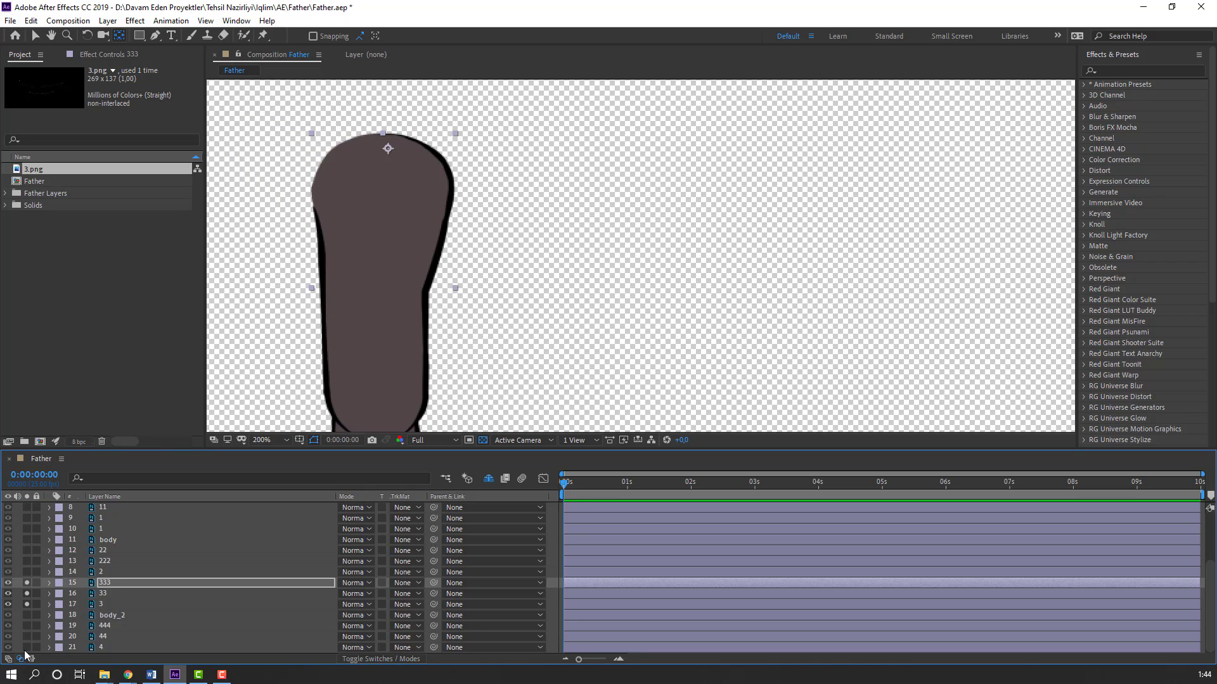
drag(28, 583, 27, 605)
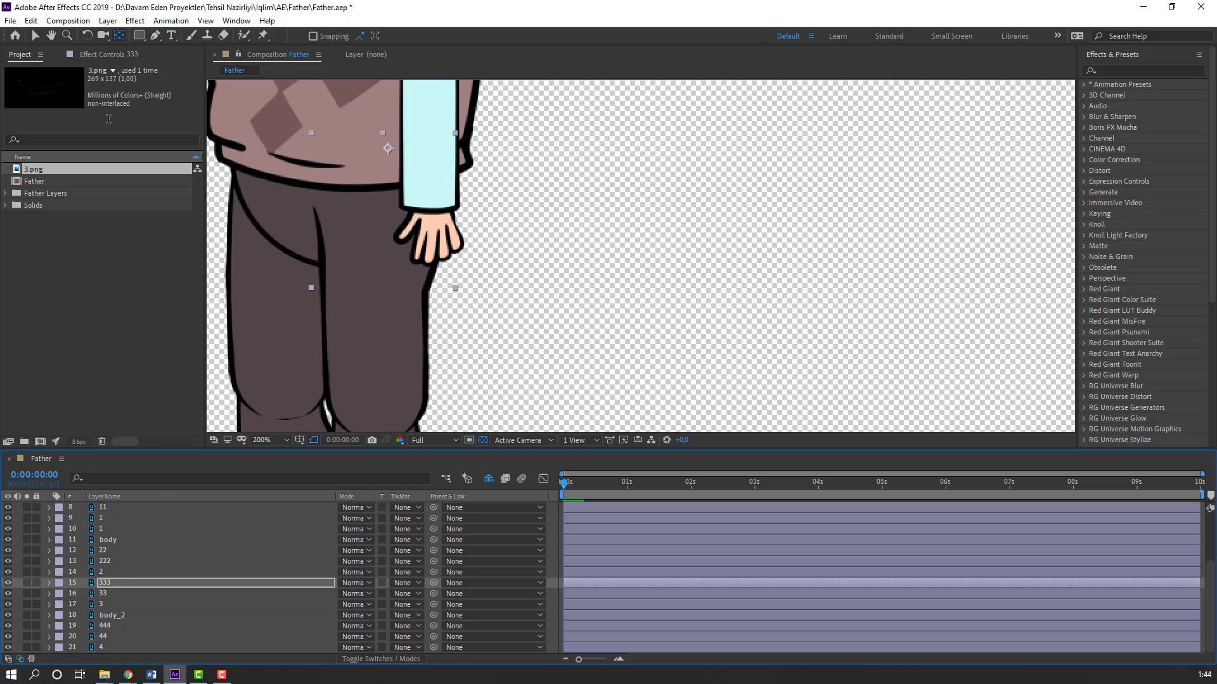
click(35, 35)
Step: Isolate hand layer 2, move its anchor point to the wrist, and turn its solo off
scroll(553, 271, down, 1)
drag(521, 282, 451, 187)
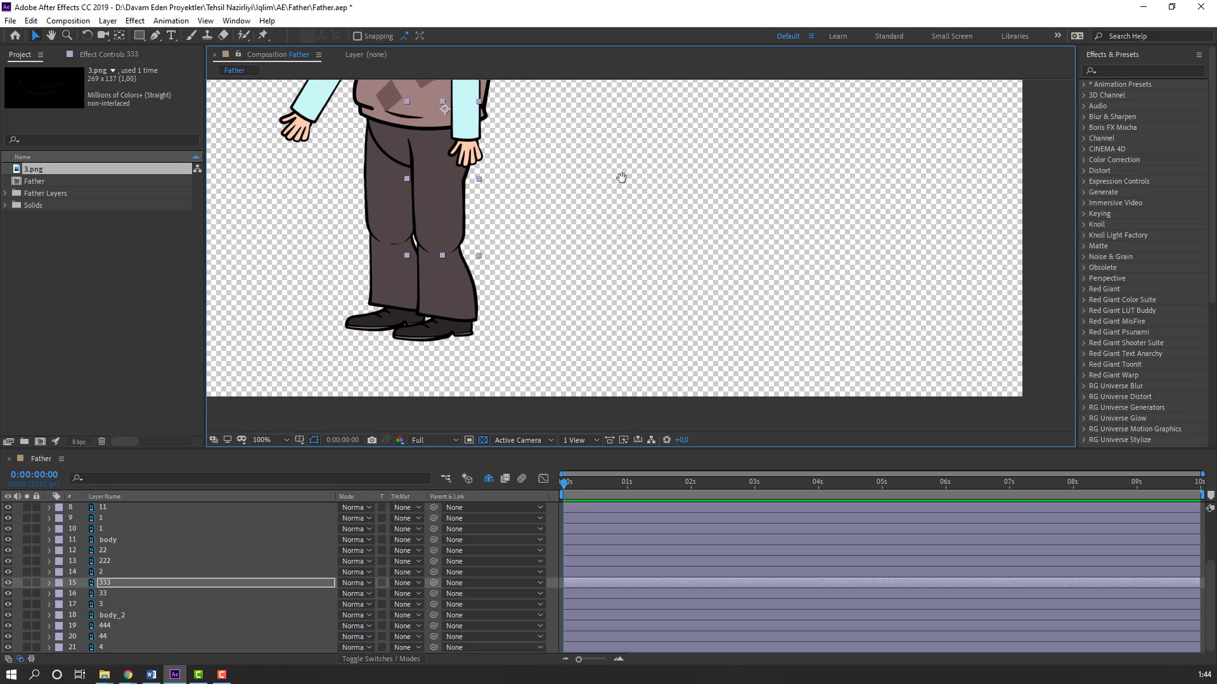
drag(622, 177, 620, 298)
scroll(213, 617, up, 1)
click(100, 604)
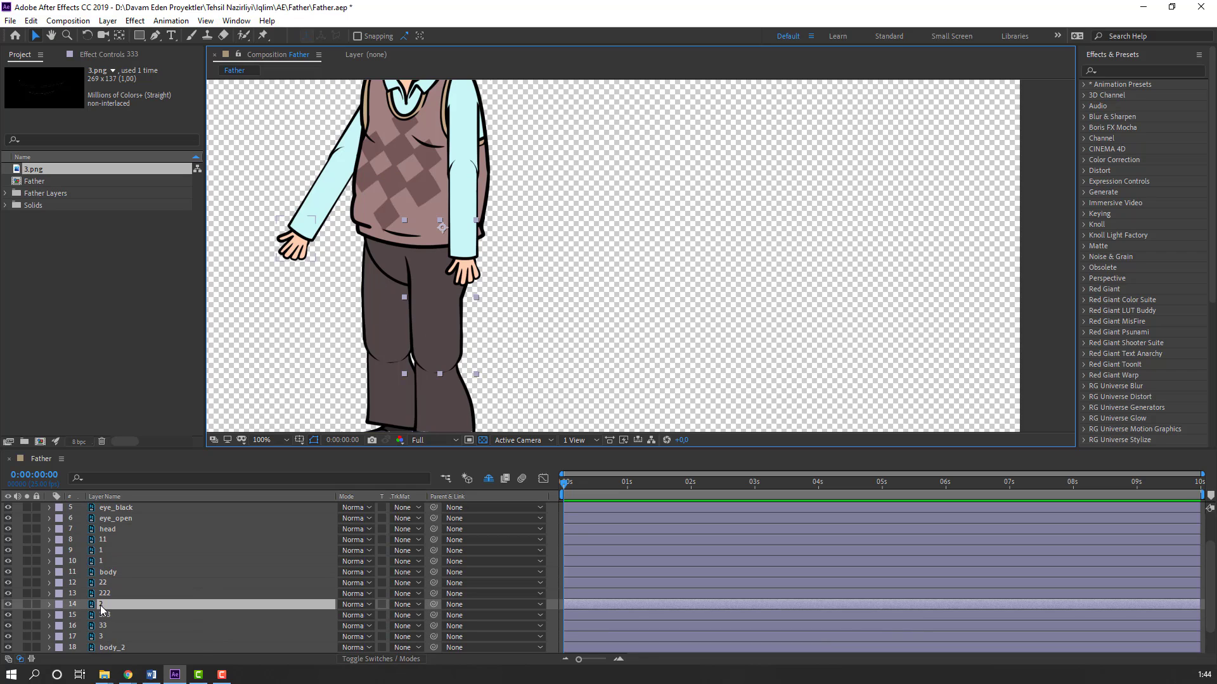
click(26, 604)
drag(439, 298, 569, 302)
scroll(568, 302, up, 2)
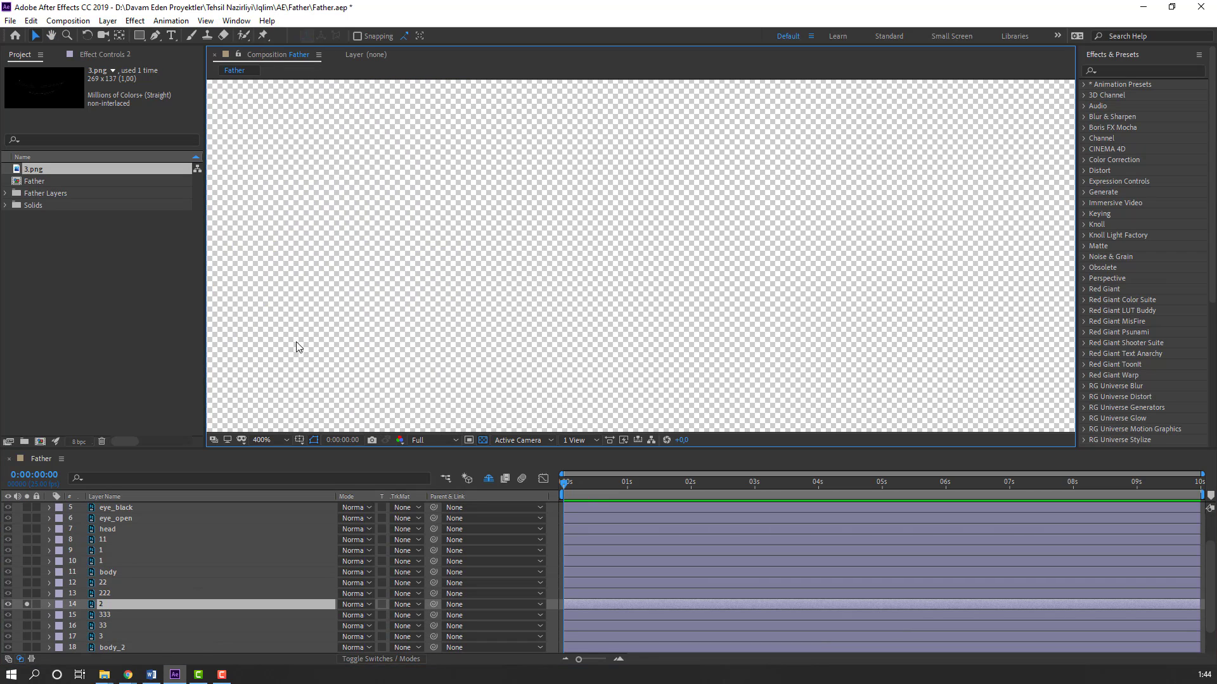
drag(296, 348, 830, 299)
drag(462, 295, 540, 273)
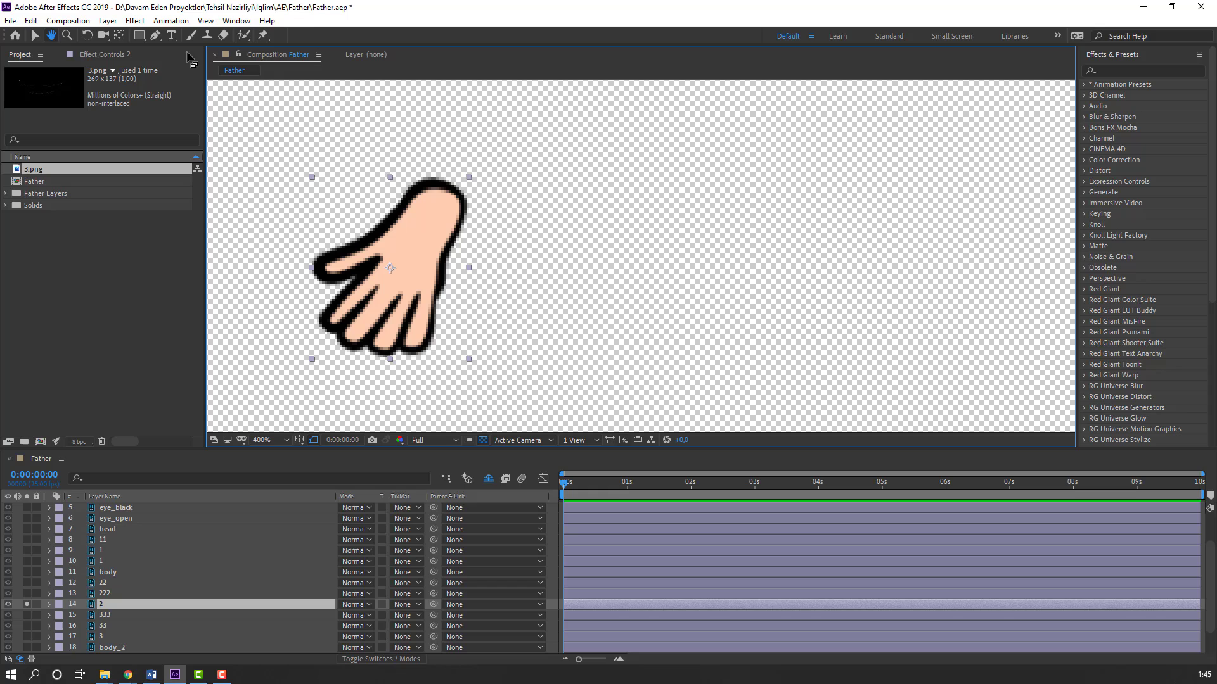
click(119, 35)
drag(390, 268, 447, 189)
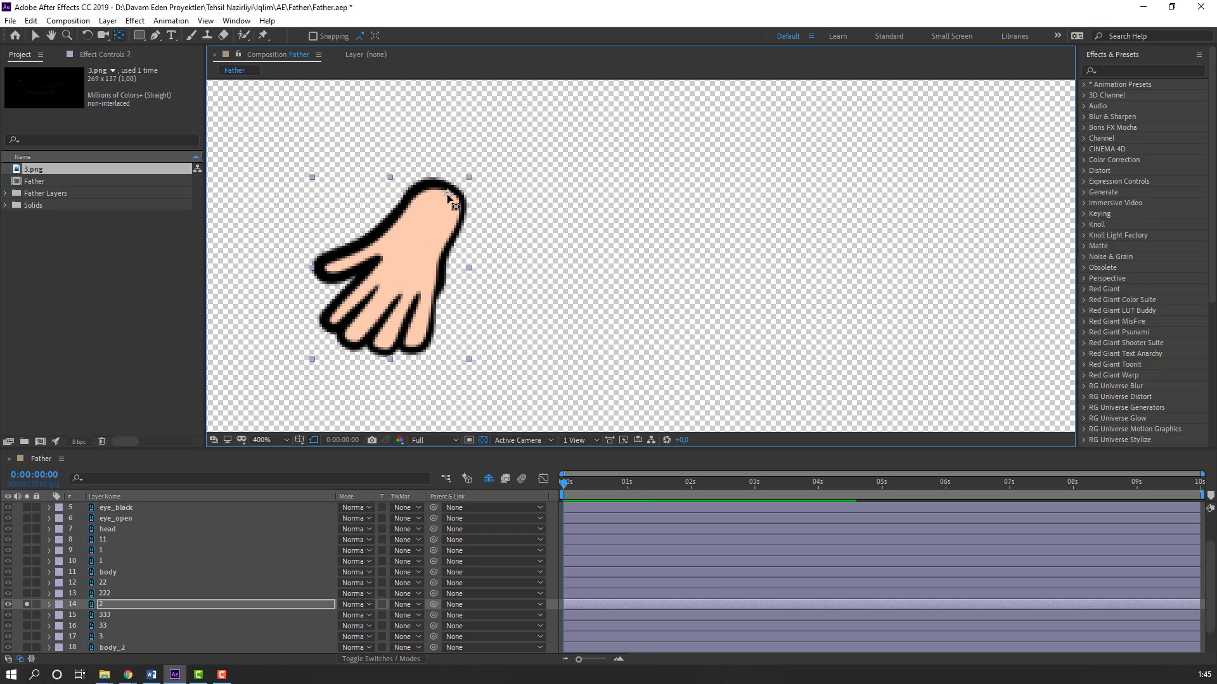
click(34, 35)
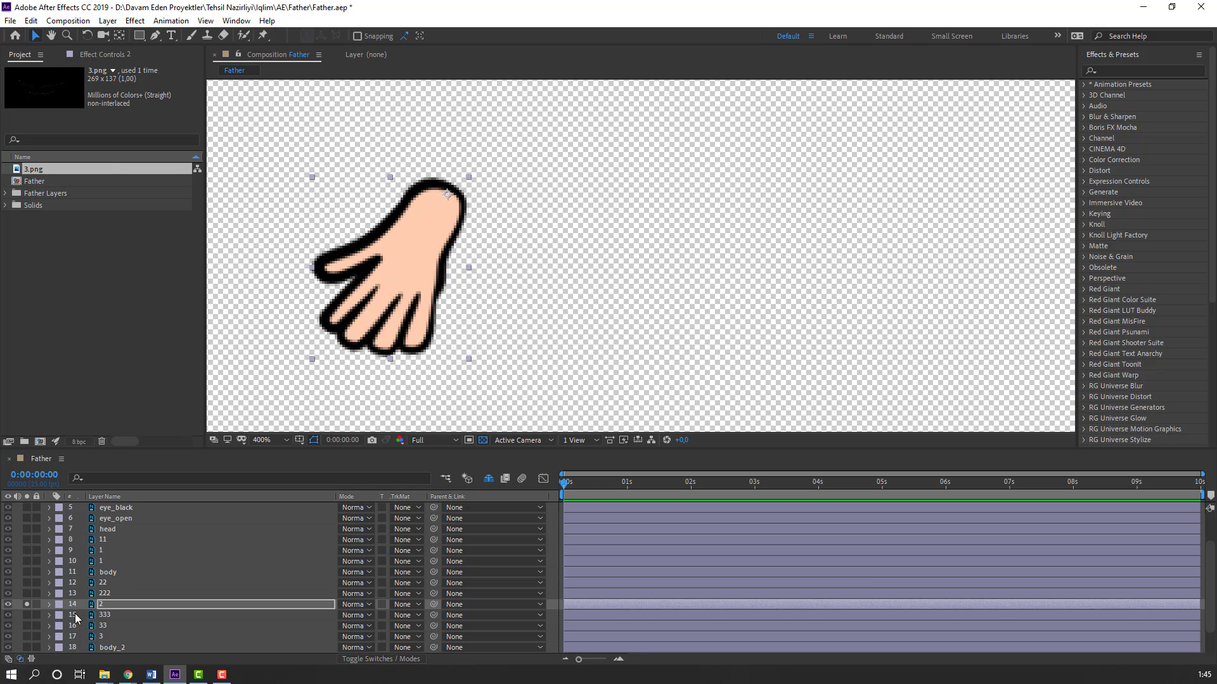
click(27, 604)
Step: Isolate upper-arm layer 222, move its anchor point to the shoulder end, and turn its solo off
click(38, 593)
click(26, 593)
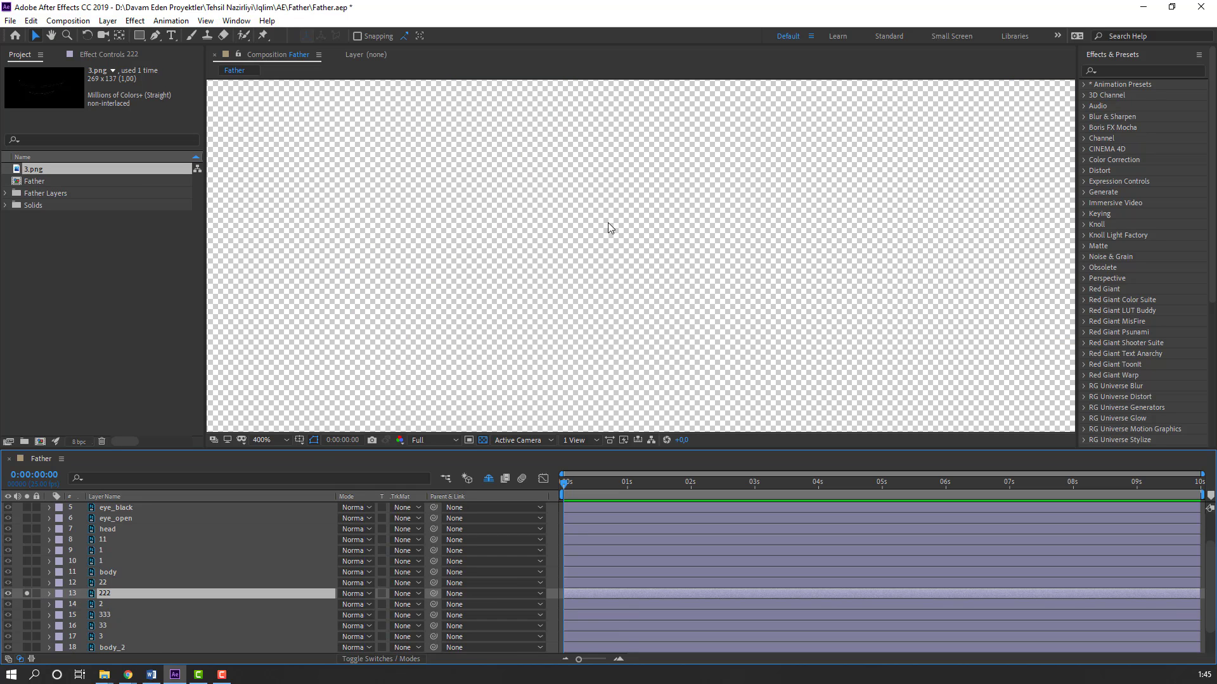
scroll(608, 222, down, 2)
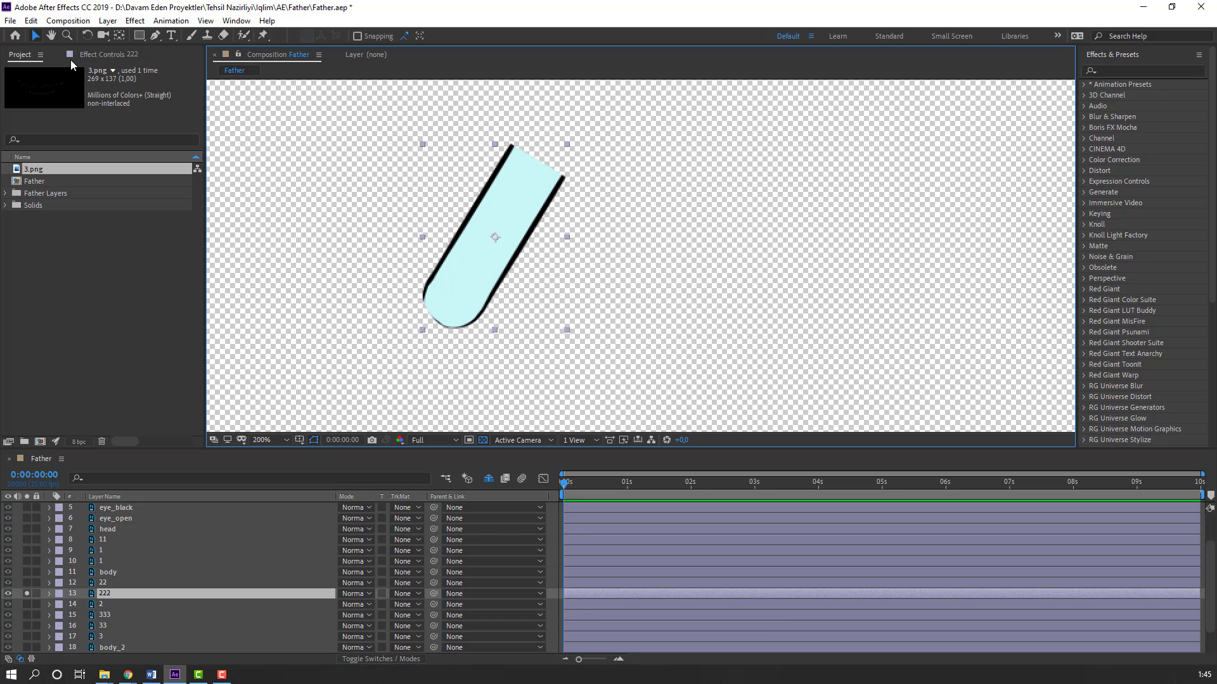
click(120, 36)
drag(495, 238, 532, 173)
click(36, 38)
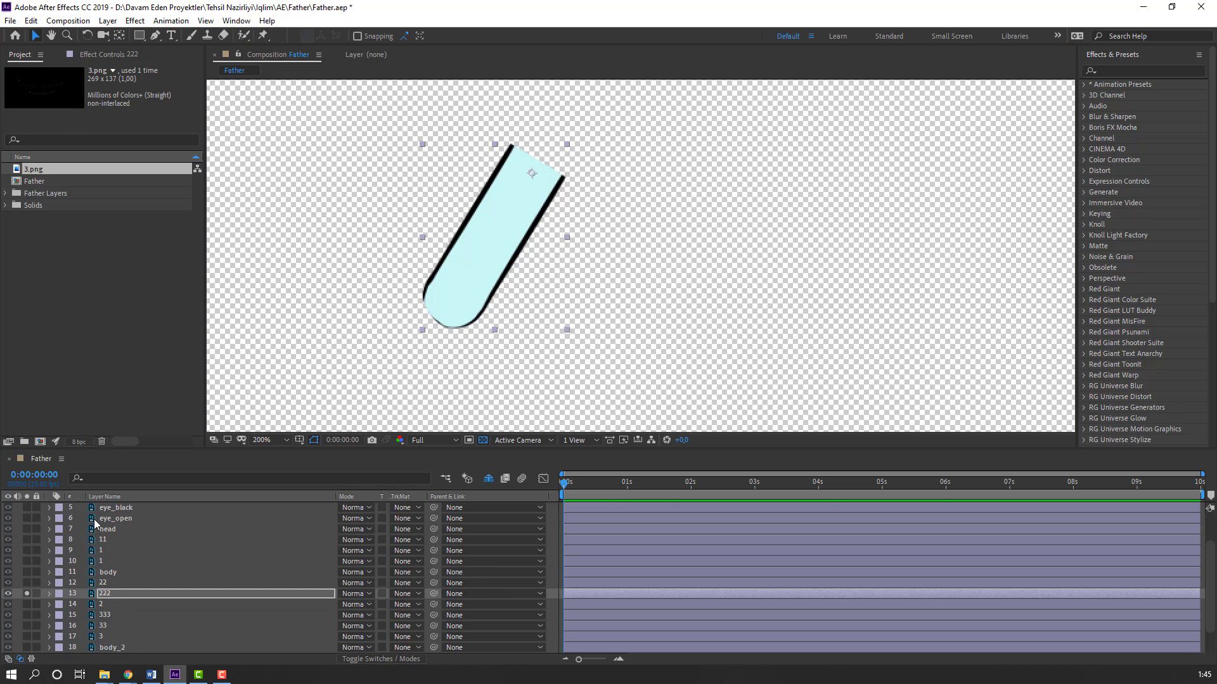
click(27, 594)
Step: Isolate forearm layer 22, move its anchor point to the elbow end, and turn its solo off
click(60, 585)
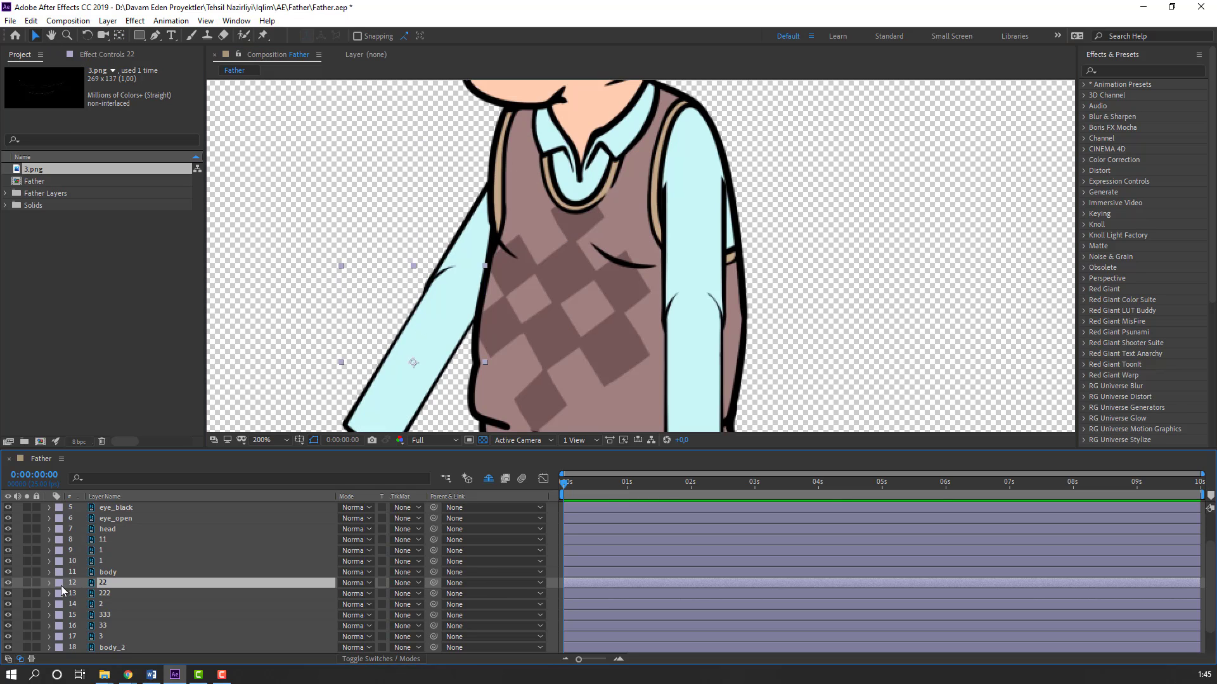
click(26, 582)
drag(431, 349, 451, 206)
click(119, 36)
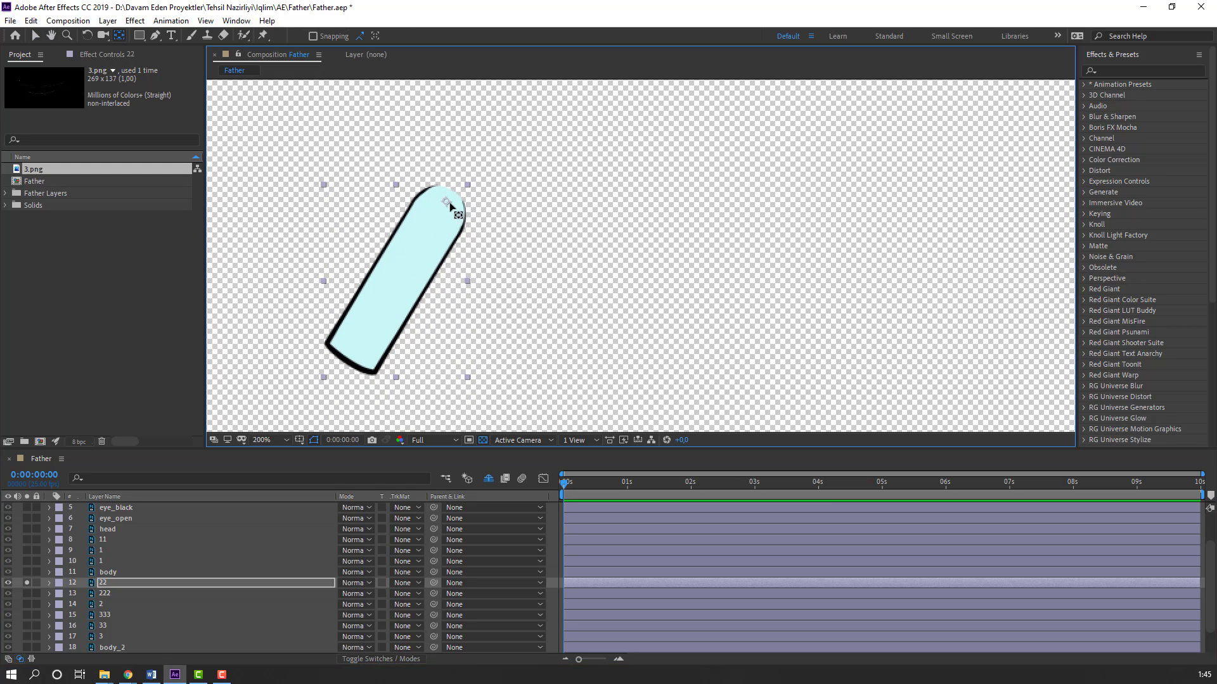
key(v)
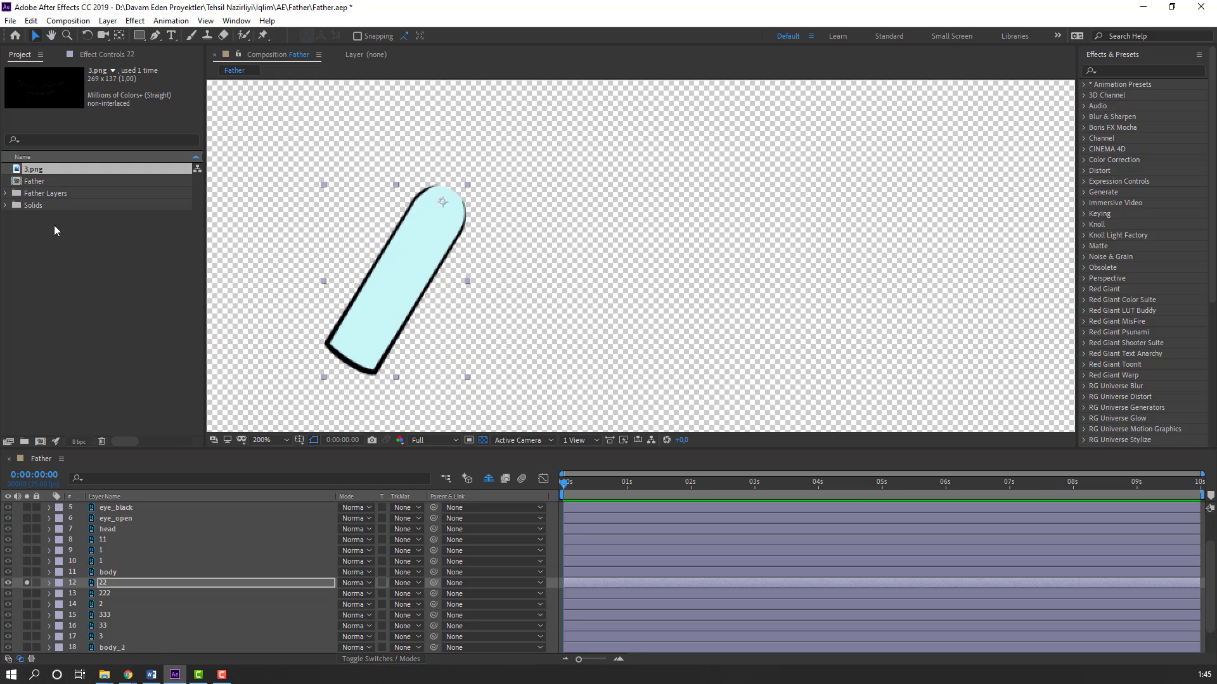
click(27, 582)
Step: Isolate the hand layer named 1 in row 10, move its anchor point to the wrist, and turn its solo off
click(102, 563)
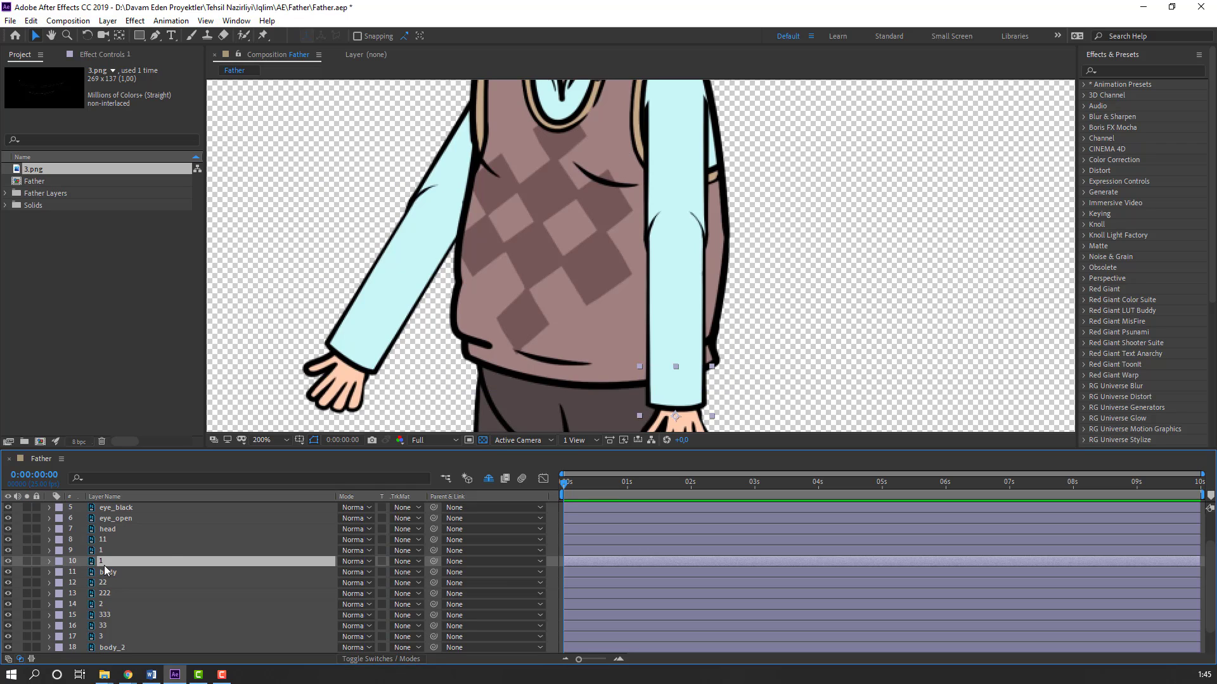
scroll(741, 351, down, 2)
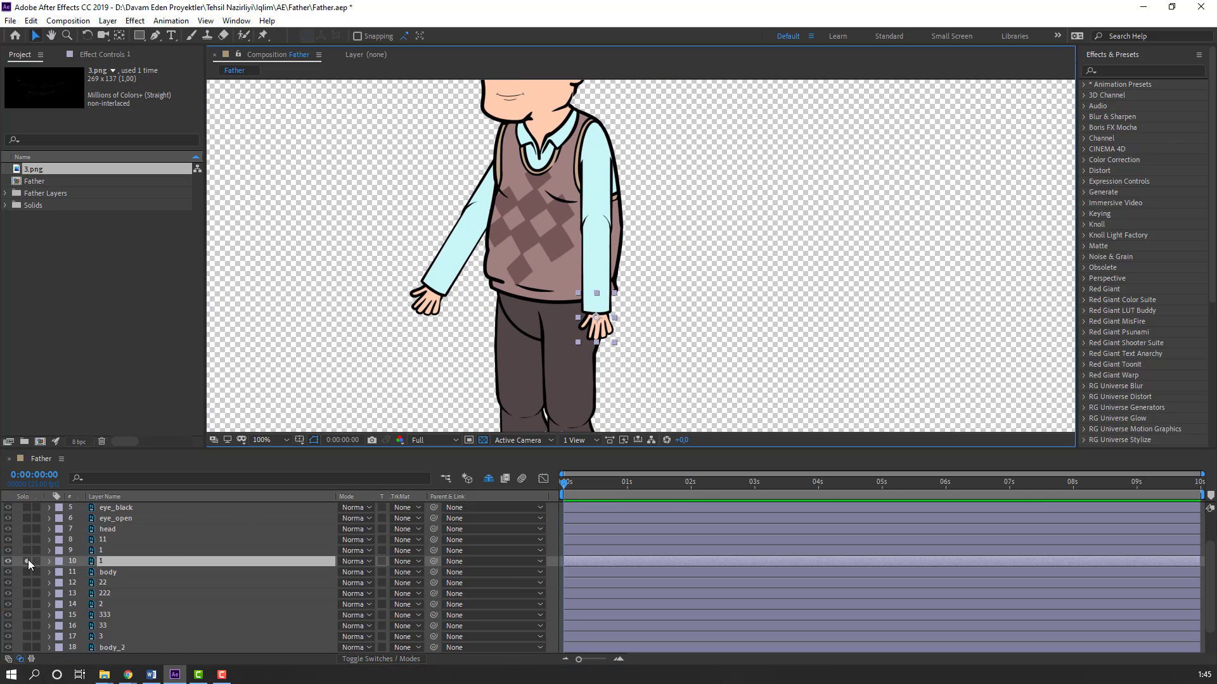
click(28, 560)
scroll(517, 275, up, 2)
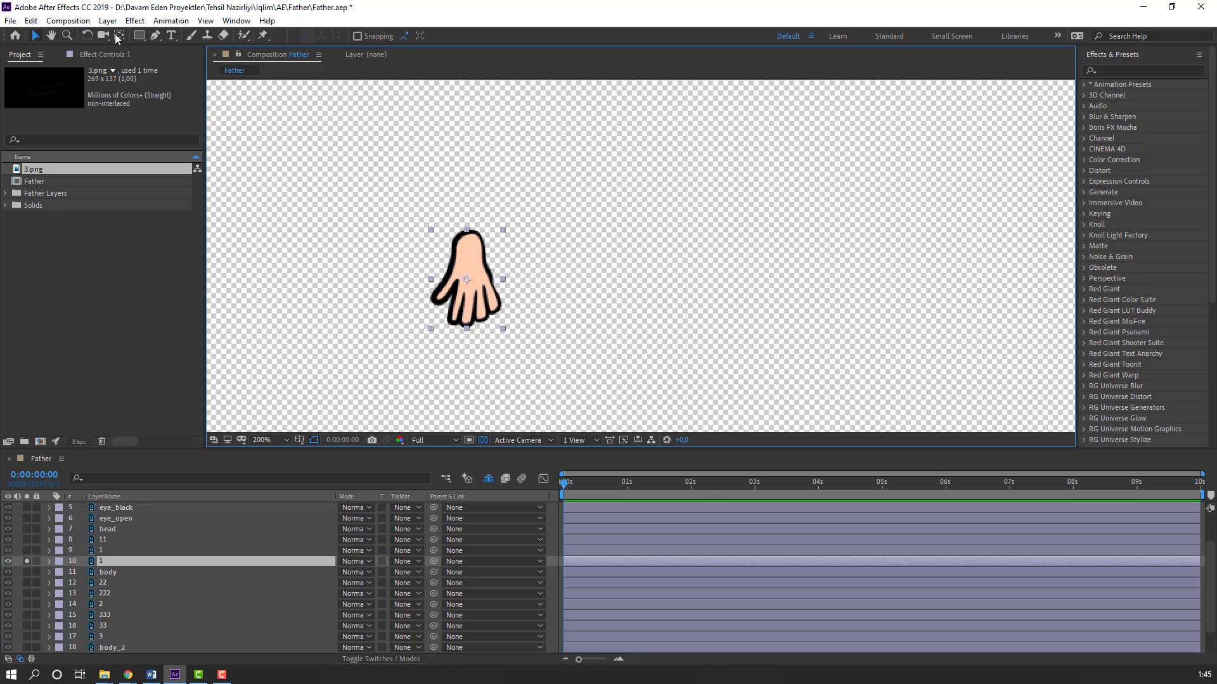
click(119, 35)
drag(467, 280, 473, 241)
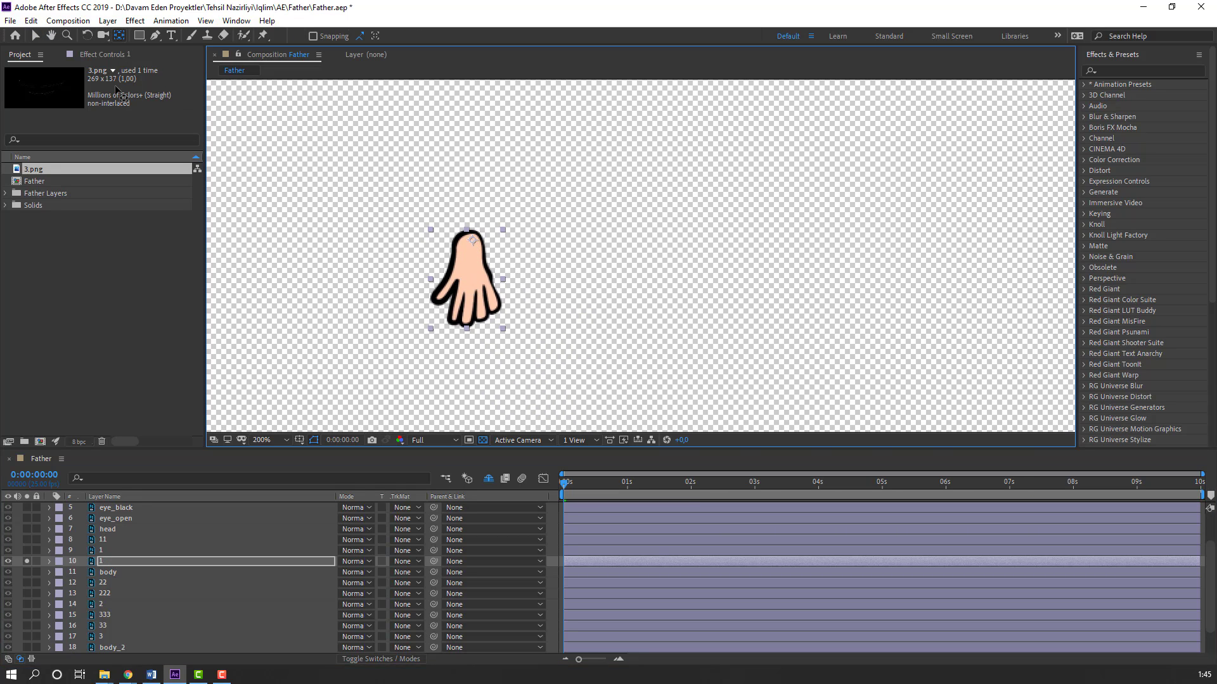
click(36, 35)
click(28, 560)
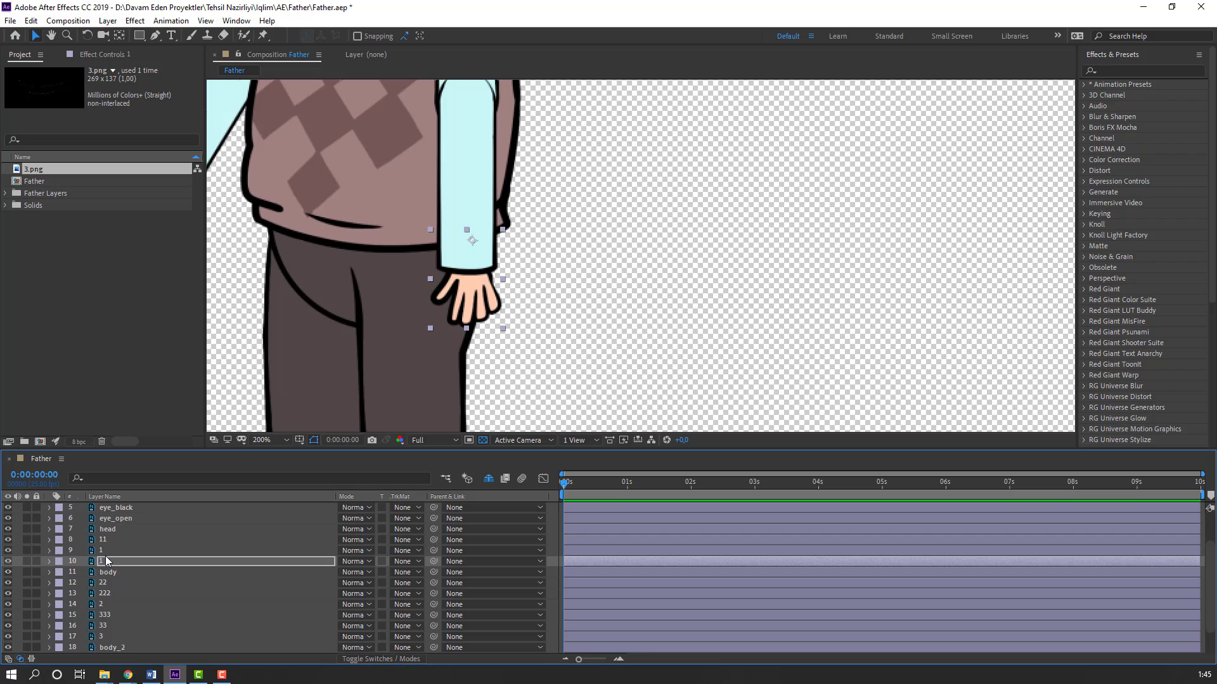
Step: Isolate the upper-arm layer named 1 in row 9 and rename it 111
click(107, 550)
click(29, 550)
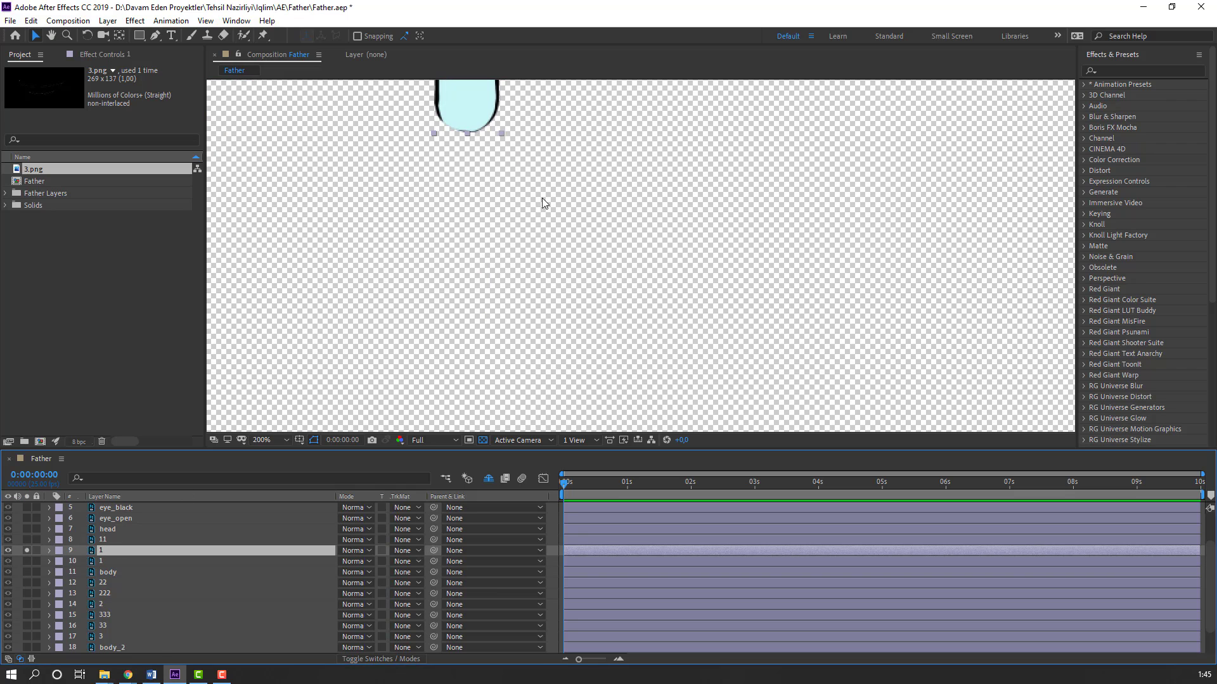
scroll(542, 198, down, 3)
click(26, 550)
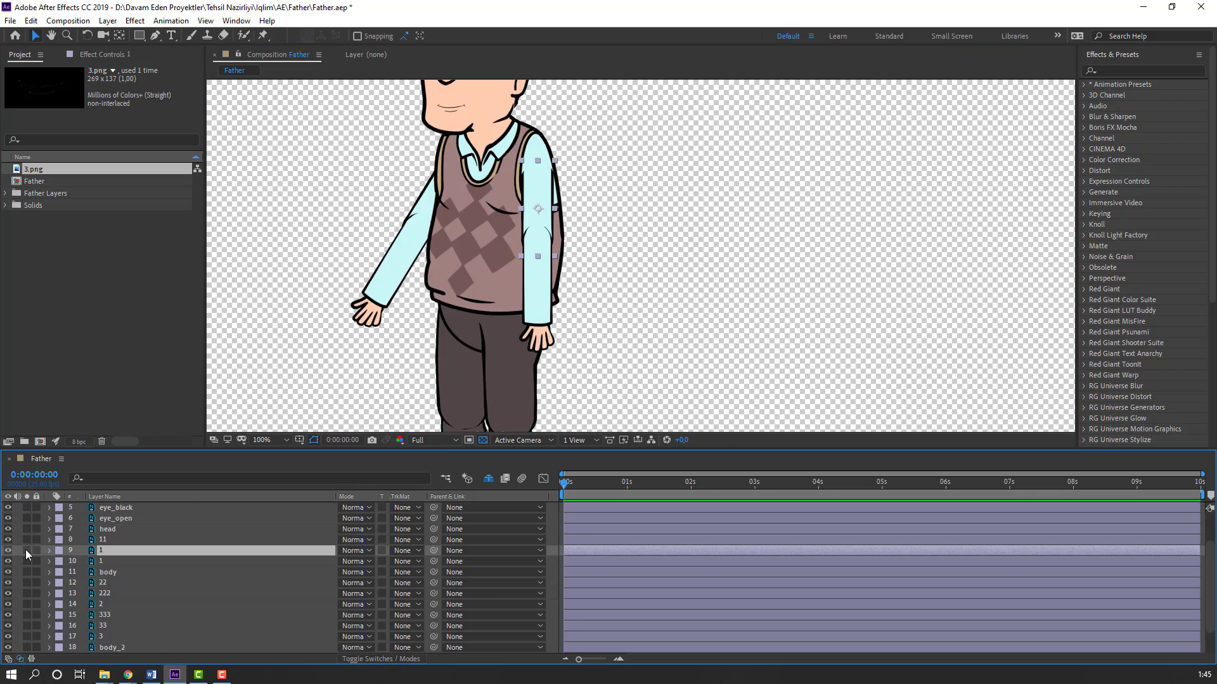
click(25, 549)
key(Return)
text(111)
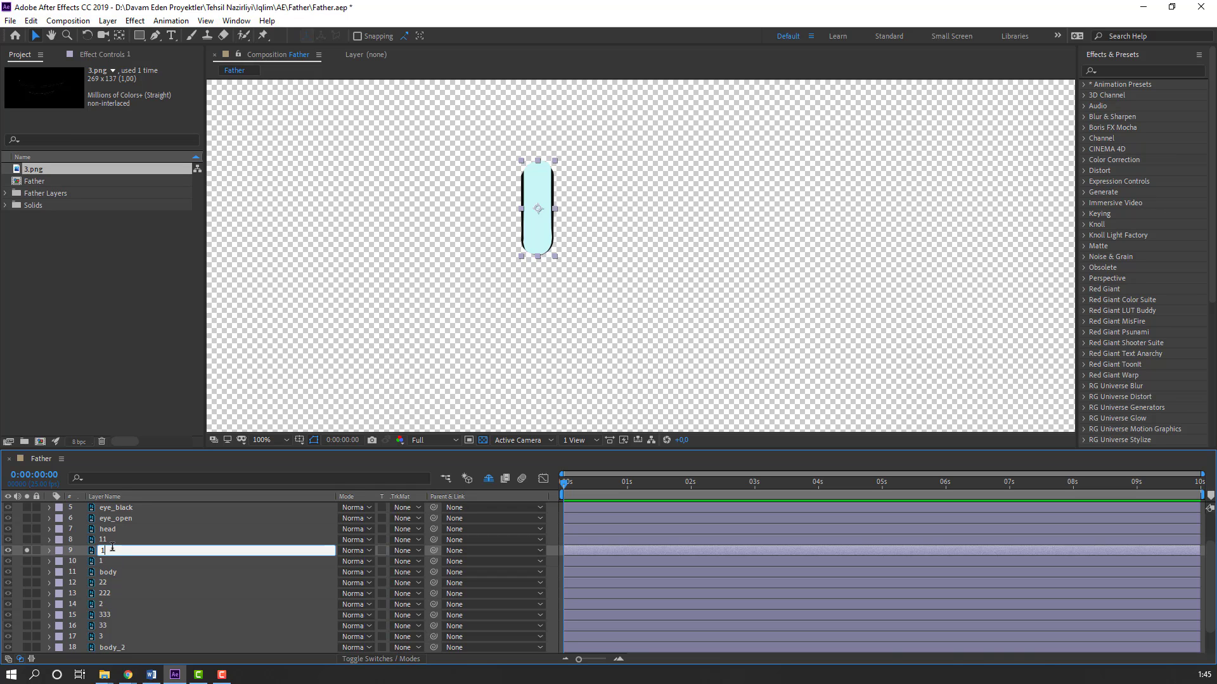
key(Return)
Step: Move the anchor point of upper-arm layer 111 to its shoulder end and turn its solo off
scroll(456, 182, up, 2)
drag(433, 166, 450, 132)
click(119, 36)
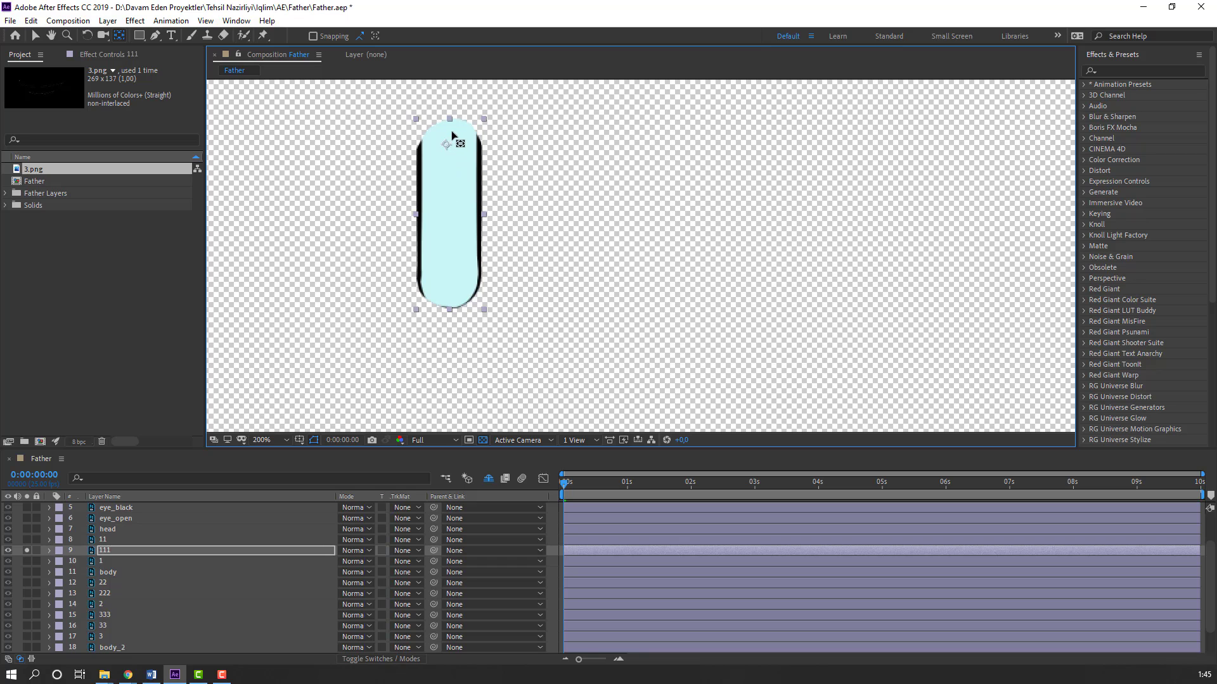
click(35, 35)
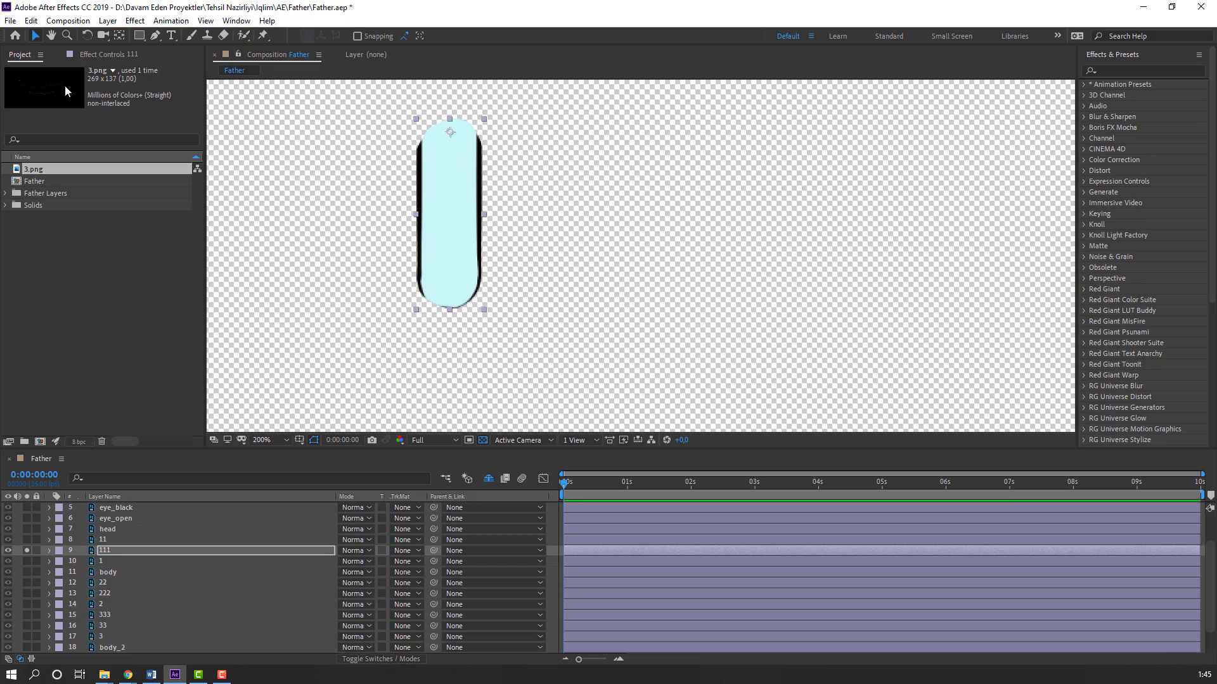
click(27, 550)
Step: Isolate forearm layer 11, move its anchor point to the elbow end, and turn its solo off
click(119, 540)
click(27, 539)
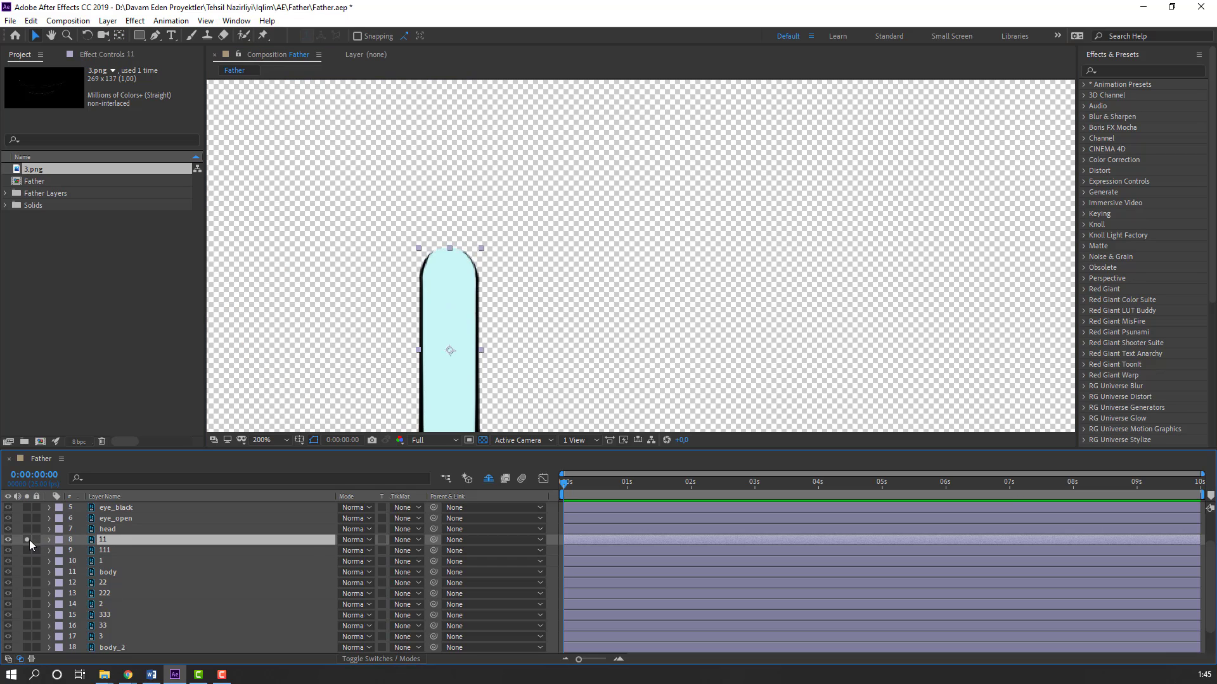
drag(430, 299, 407, 218)
click(119, 35)
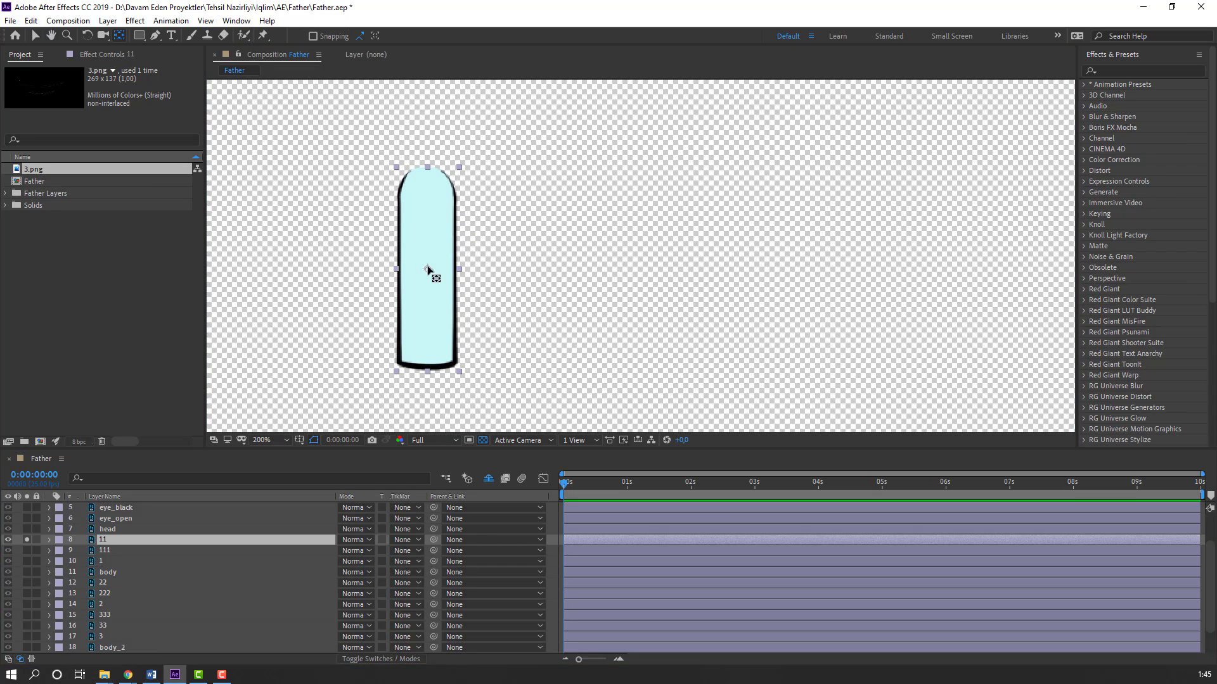
drag(428, 270, 427, 173)
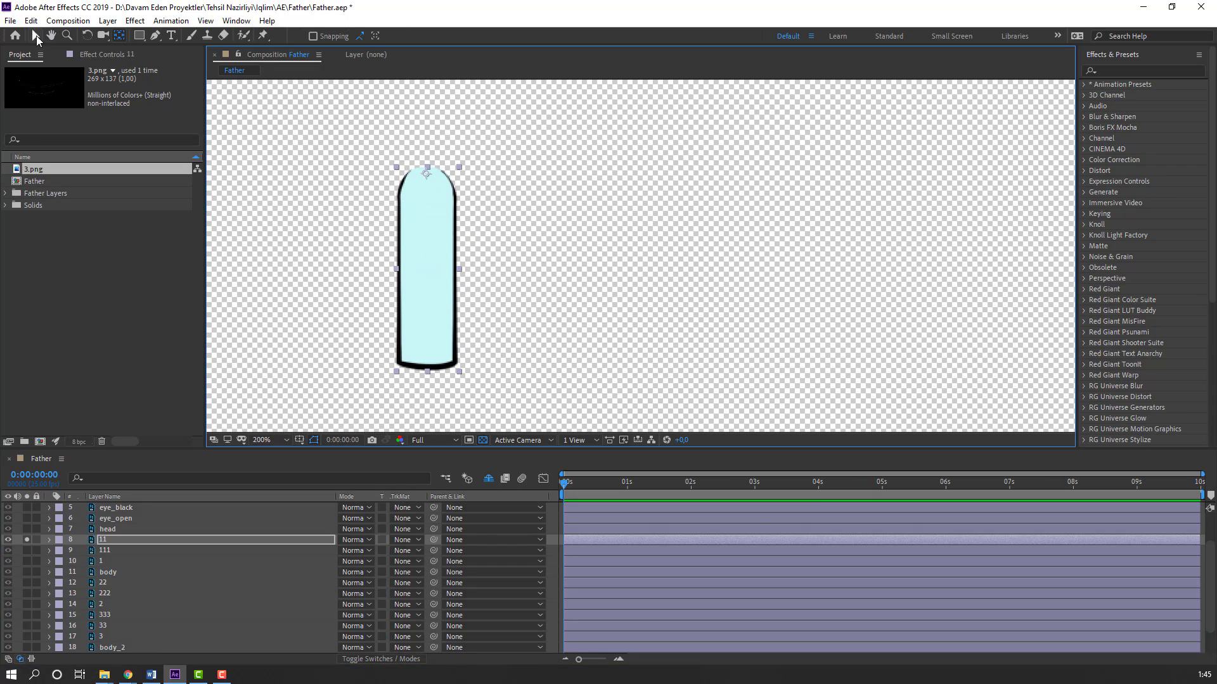
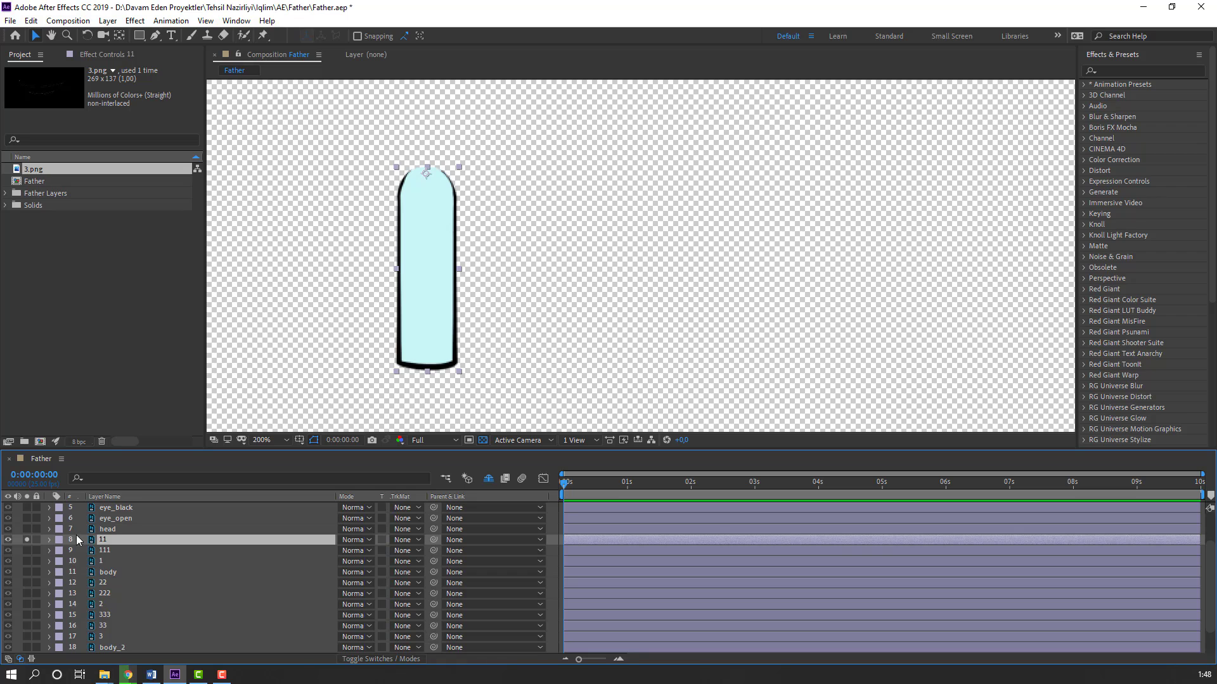
click(27, 540)
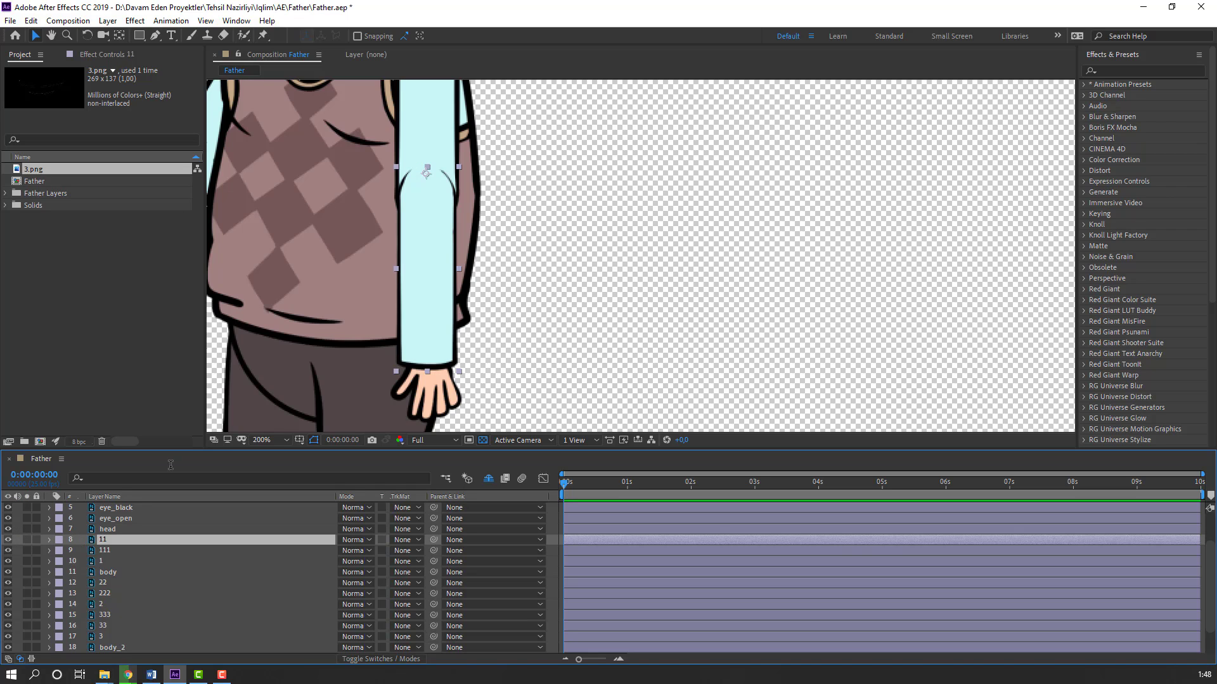
key(comma)
Step: Isolate the body layer, move its anchor point down to the waist, and turn its solo off
click(117, 574)
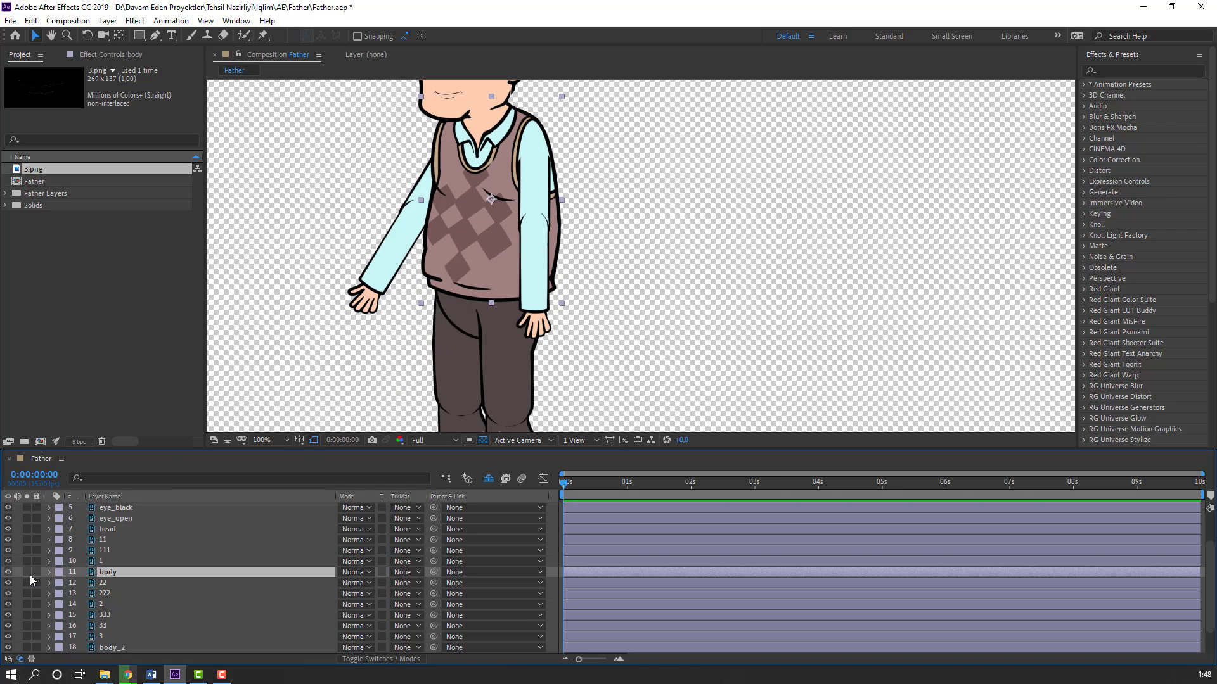
click(26, 572)
click(117, 38)
drag(491, 198, 494, 290)
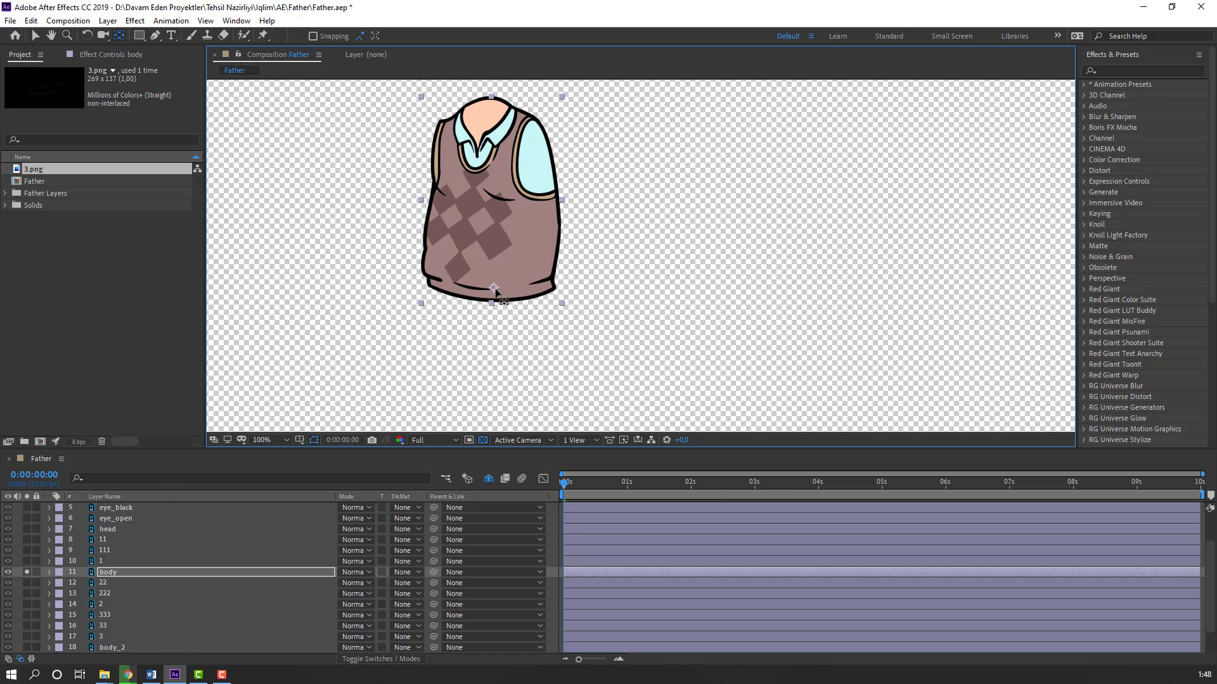
click(33, 39)
scroll(25, 556, down, 1)
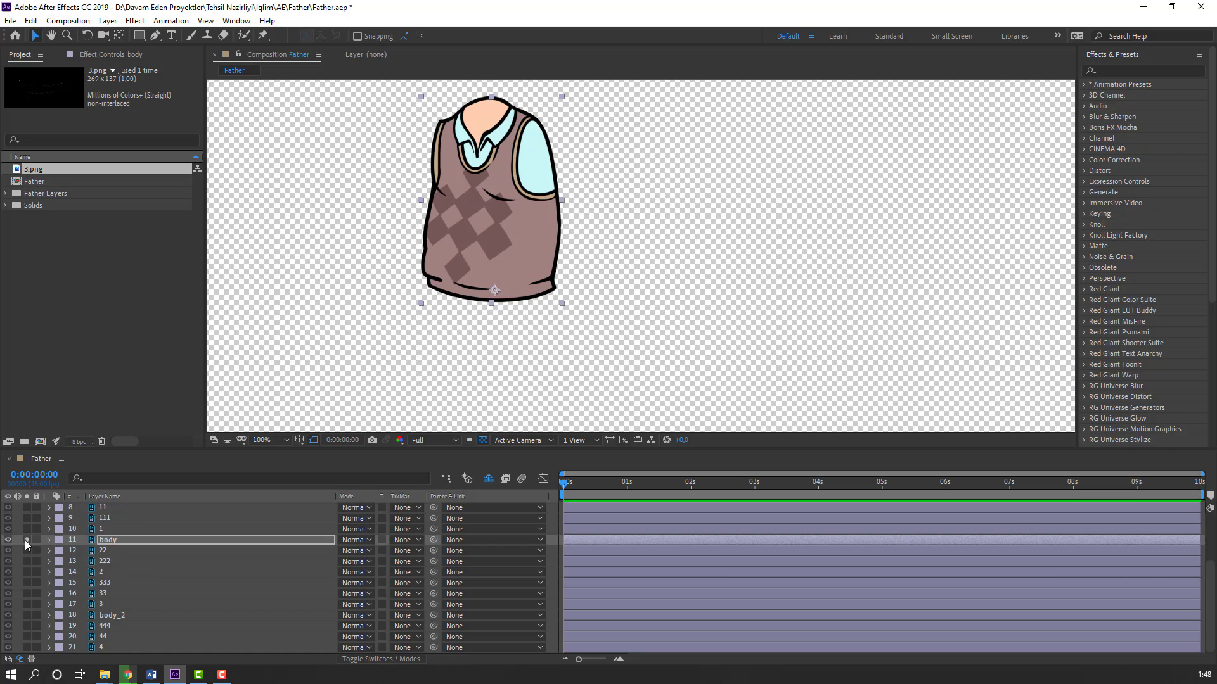
click(26, 540)
Step: Isolate the body_2 layer, move its anchor point slightly below the centre of the circle, and turn its solo off
click(117, 616)
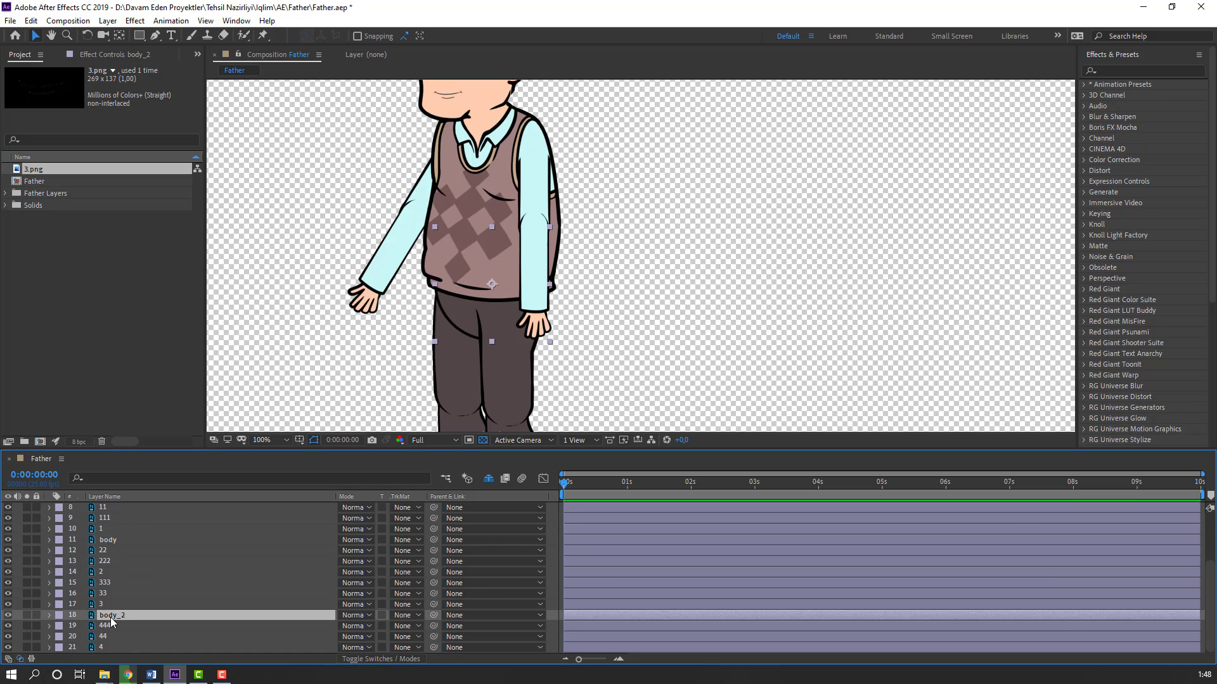
click(27, 615)
drag(505, 287, 463, 290)
click(121, 38)
click(37, 37)
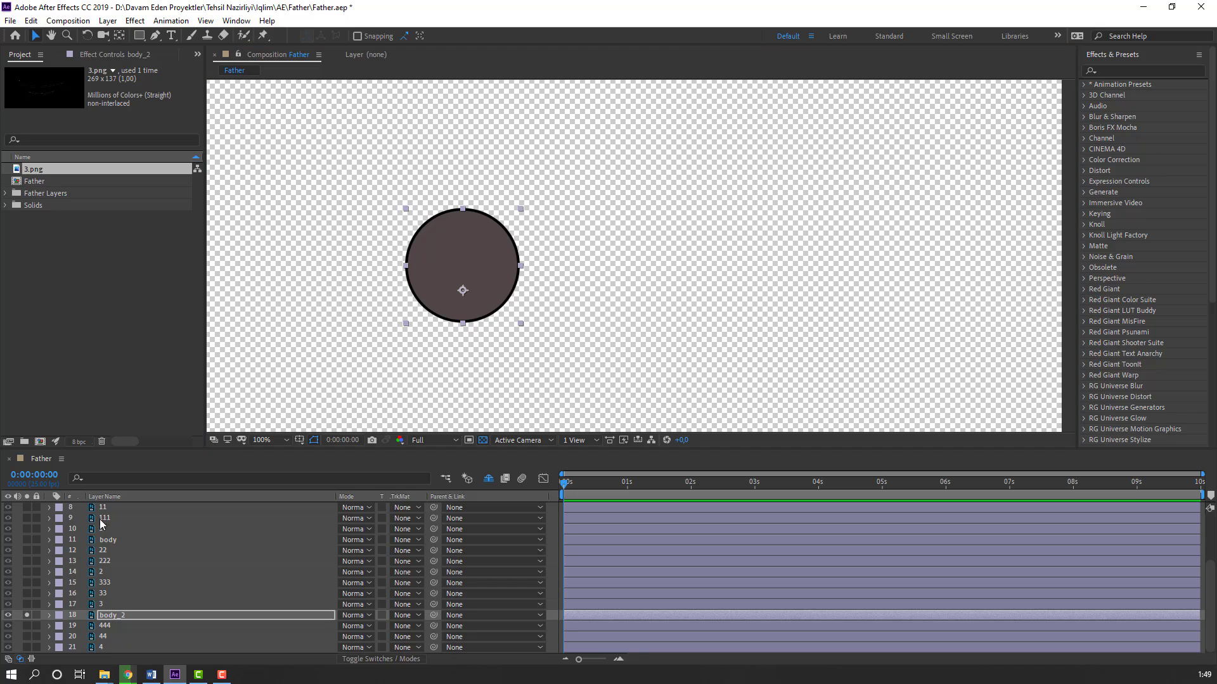
click(26, 615)
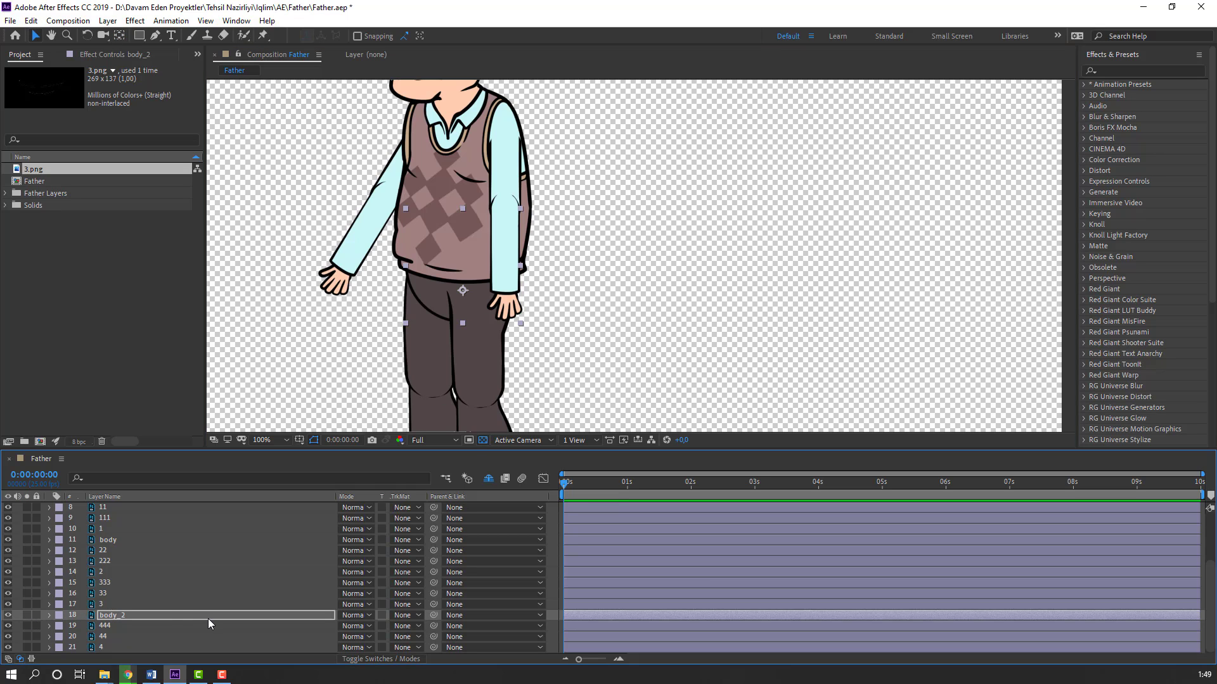
Step: Parent layer 4 to layer 44, and layer 44 to layer 444
click(136, 646)
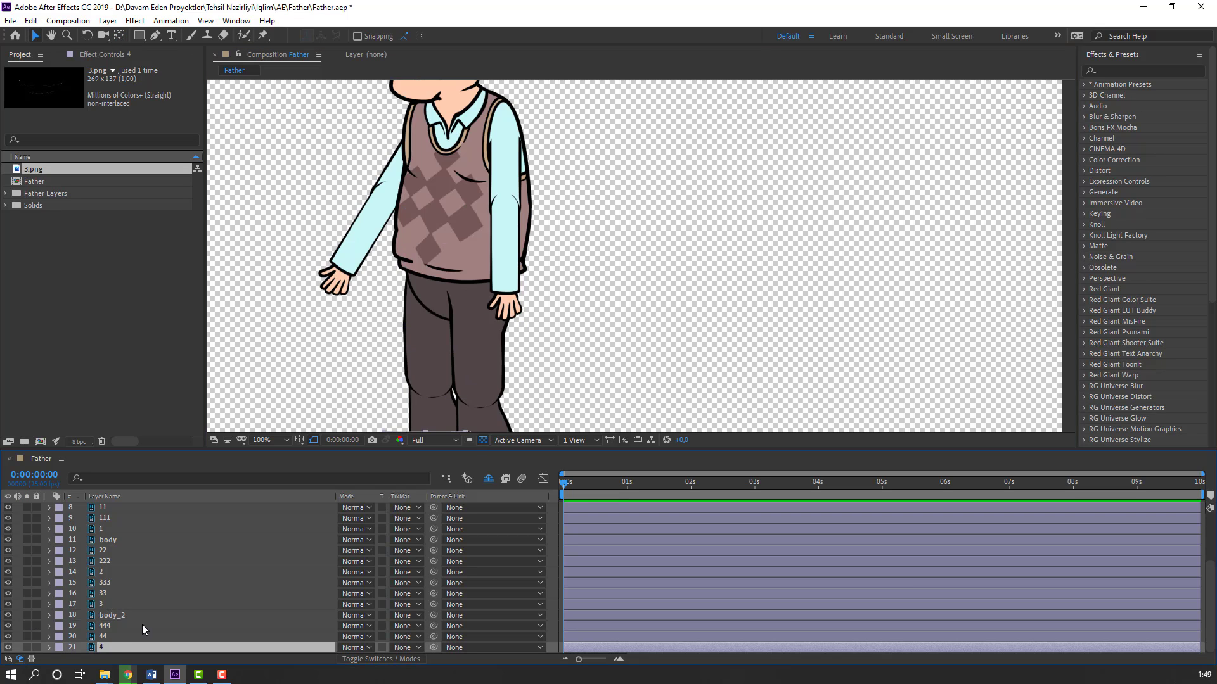
drag(434, 647, 120, 637)
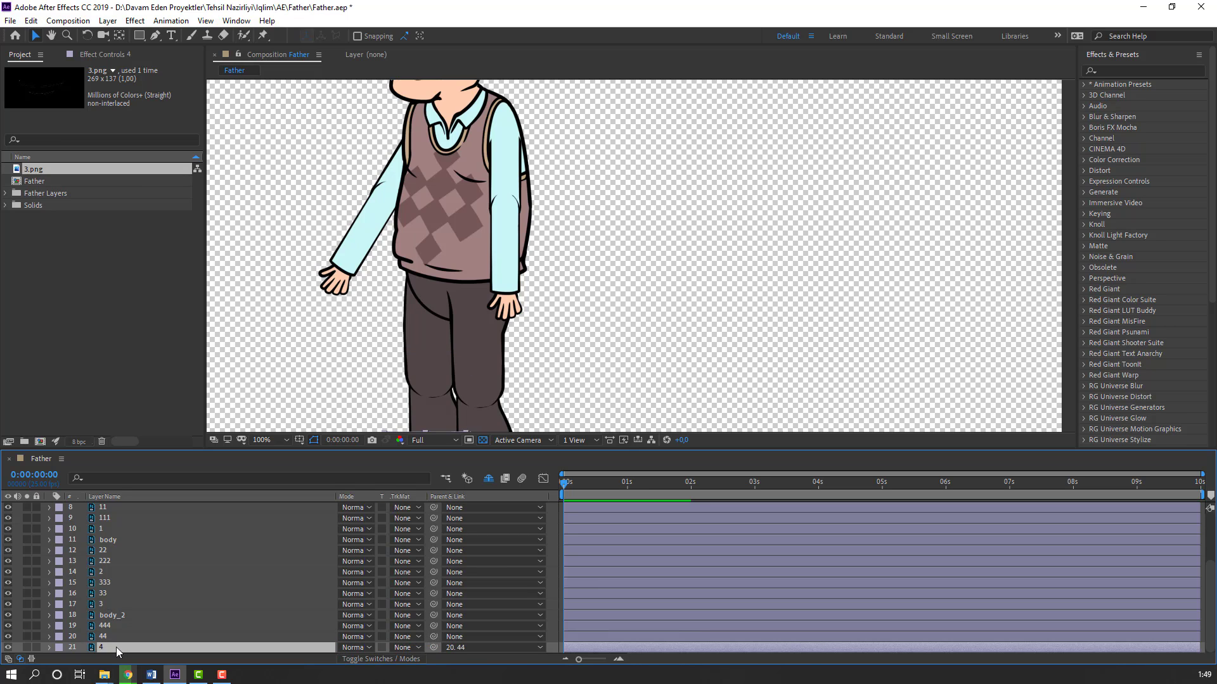
click(101, 638)
drag(434, 637, 98, 624)
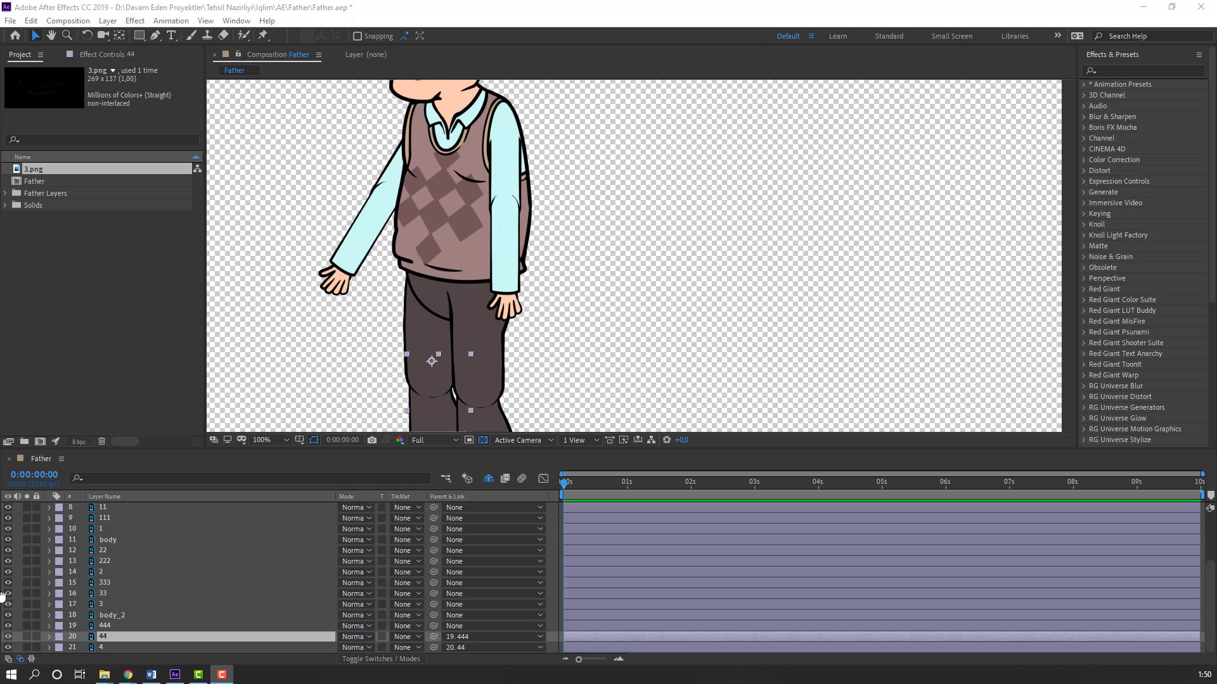
Step: Parent layer 3 to layer 33, and layer 33 to layer 333
click(97, 606)
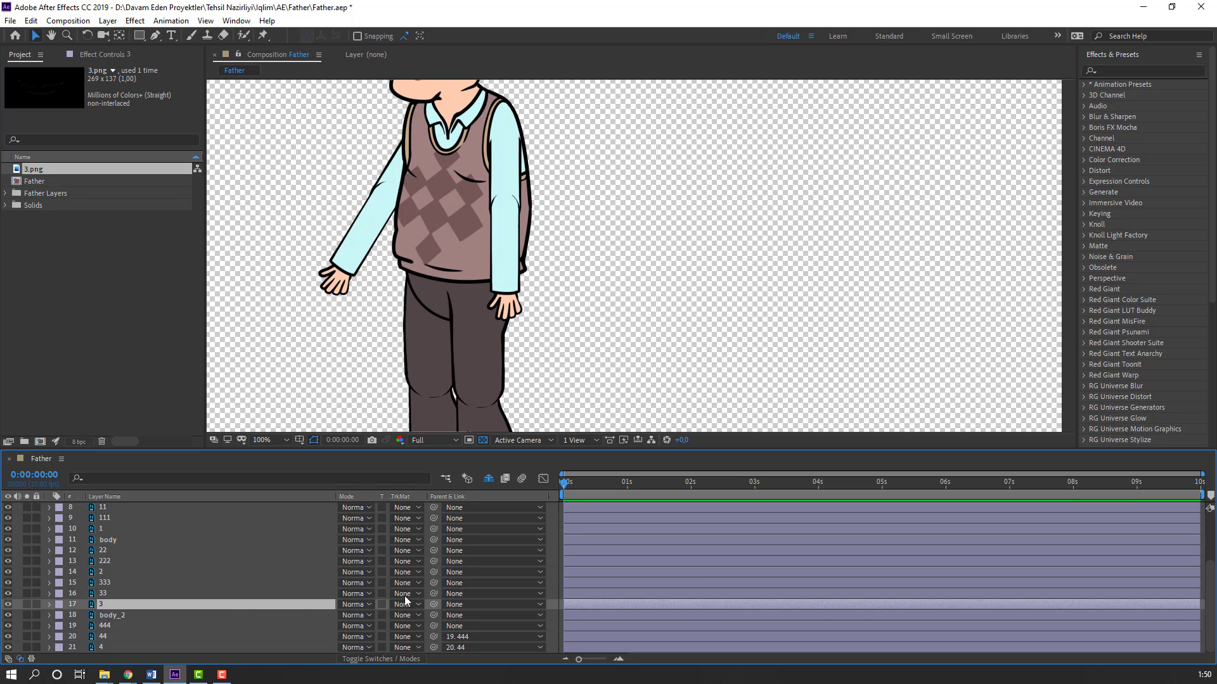
drag(434, 604, 97, 595)
click(99, 593)
drag(434, 594, 105, 585)
Step: Parent hand layer 2 to forearm layer 22, and layer 22 to upper-arm layer 222
scroll(136, 612, up, 3)
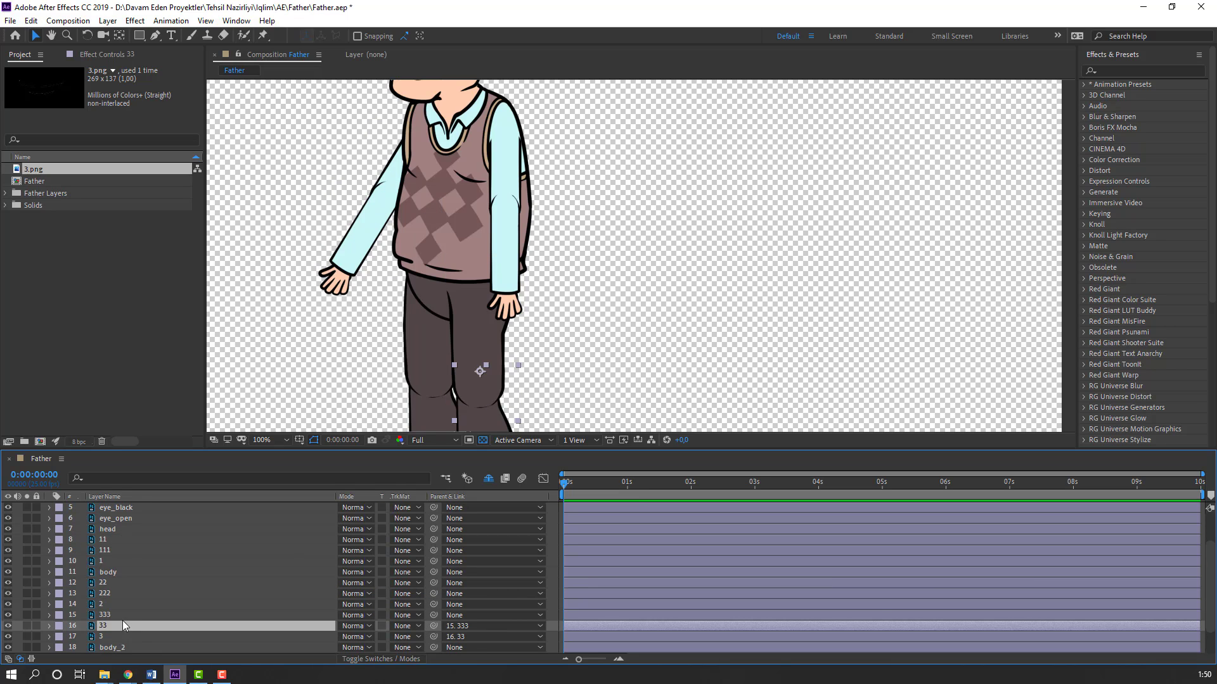
click(115, 606)
drag(434, 604, 112, 582)
click(102, 583)
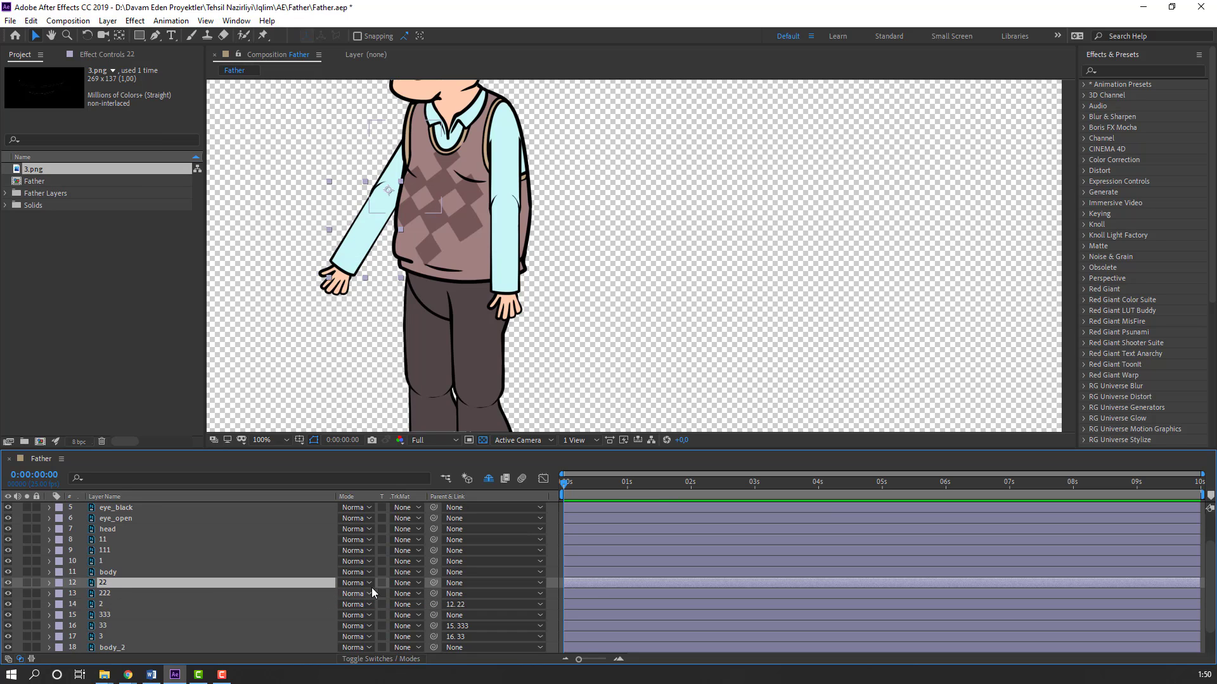
drag(433, 583, 106, 594)
Step: Parent hand layer 1 to forearm layer 11, and layer 11 to upper-arm layer 111
click(126, 561)
drag(434, 562, 106, 539)
click(105, 538)
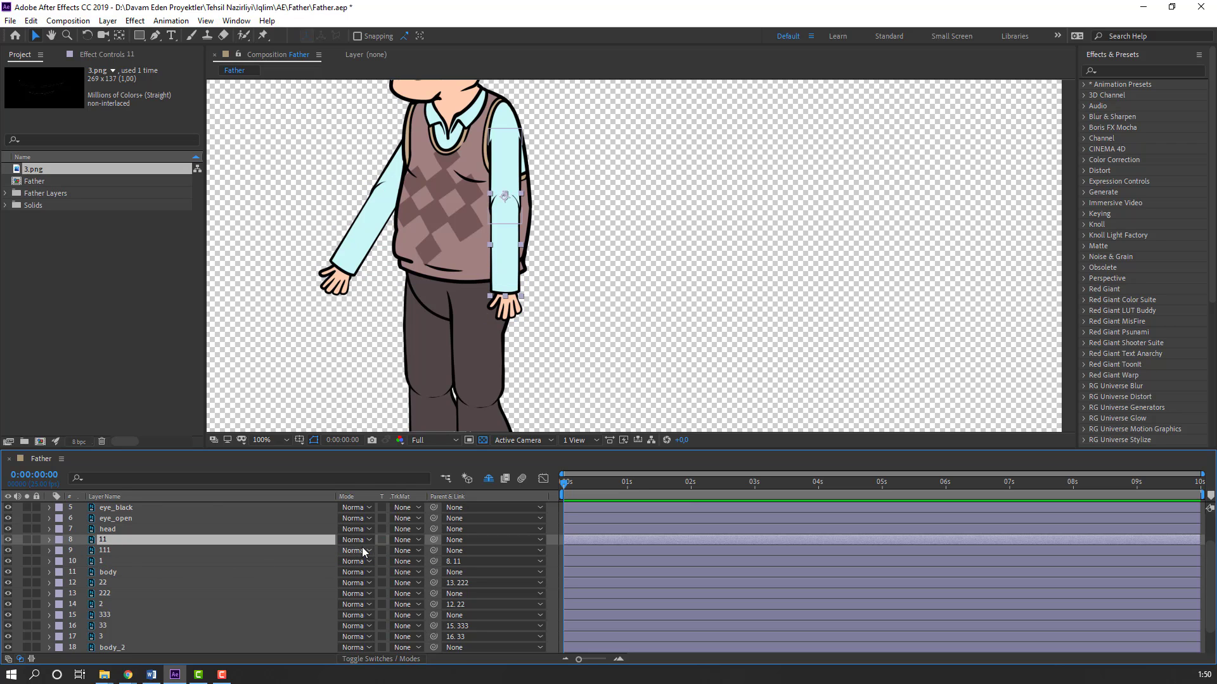
drag(433, 540, 103, 550)
Step: Parent both upper-arm layers, 111 and 222, to the body layer
scroll(139, 565, up, 1)
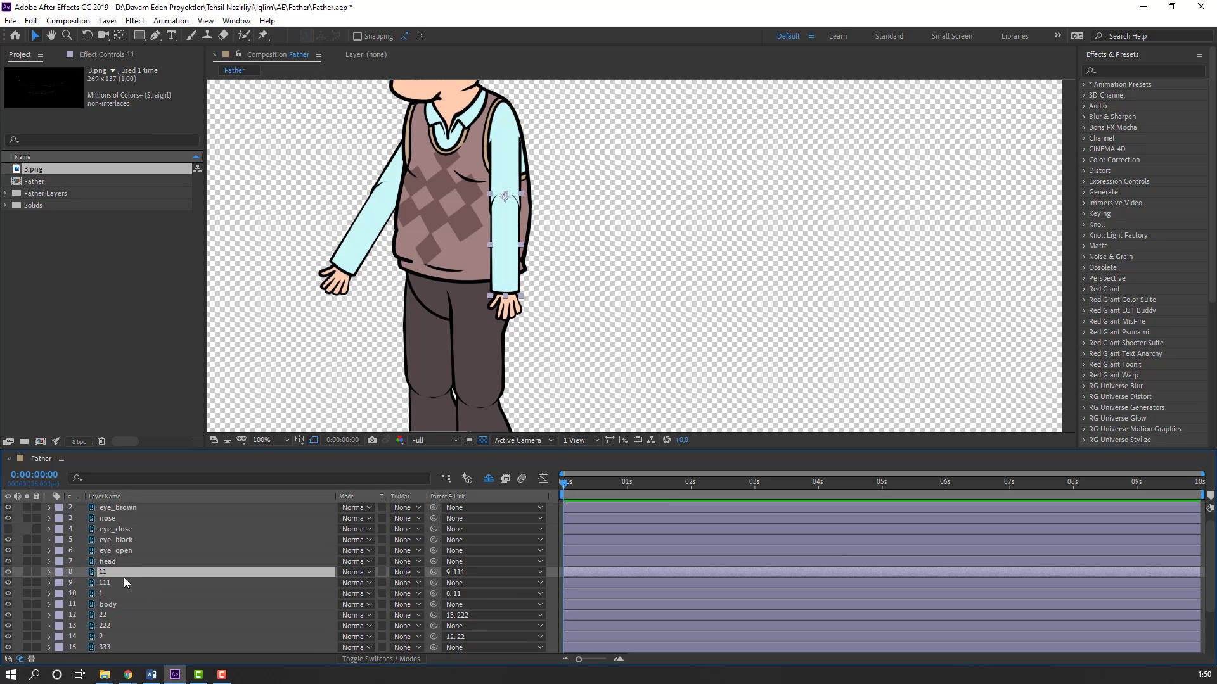
click(109, 584)
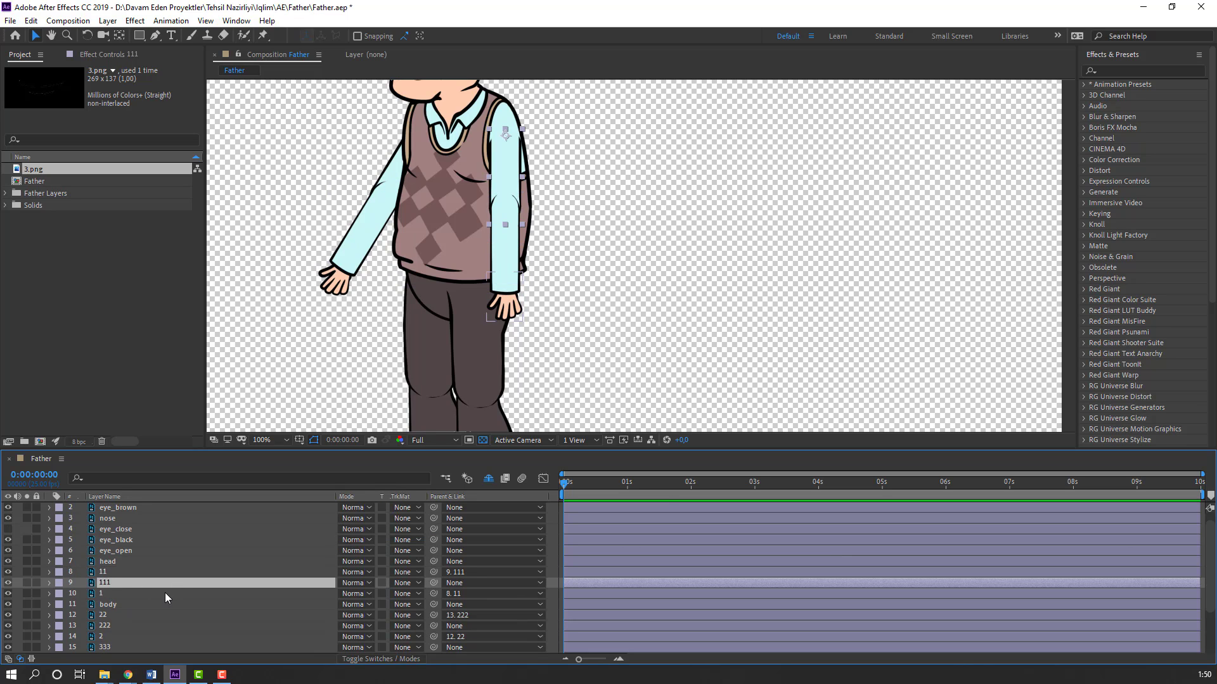
ctrl+click(108, 625)
click(25, 582)
click(25, 582)
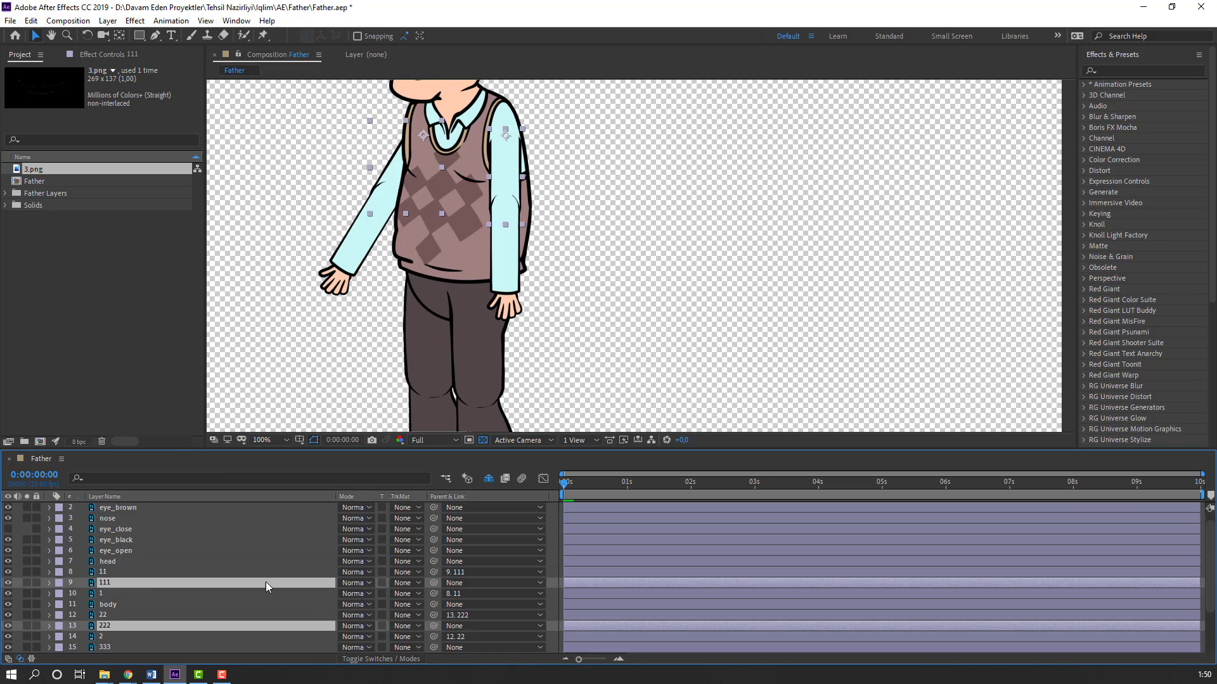
scroll(374, 579, down, 1)
drag(431, 553, 105, 571)
Step: Parent both thigh layers, 444 and 333, to the body_2 layer
scroll(126, 571, down, 1)
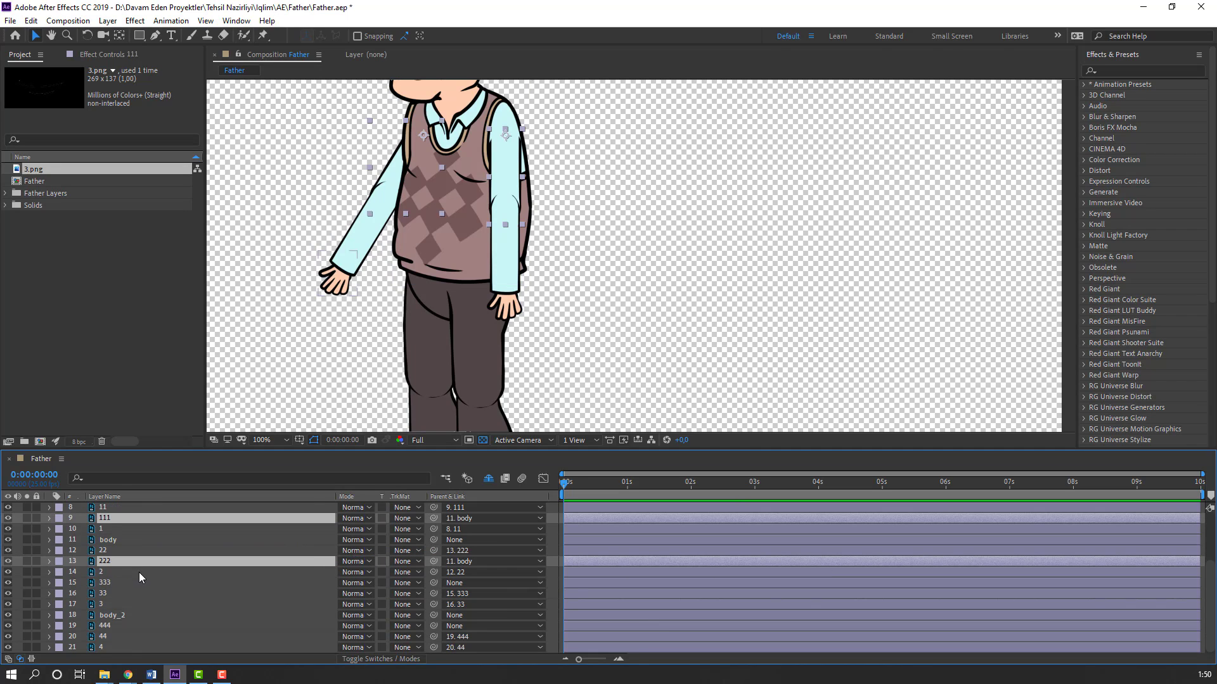
click(104, 626)
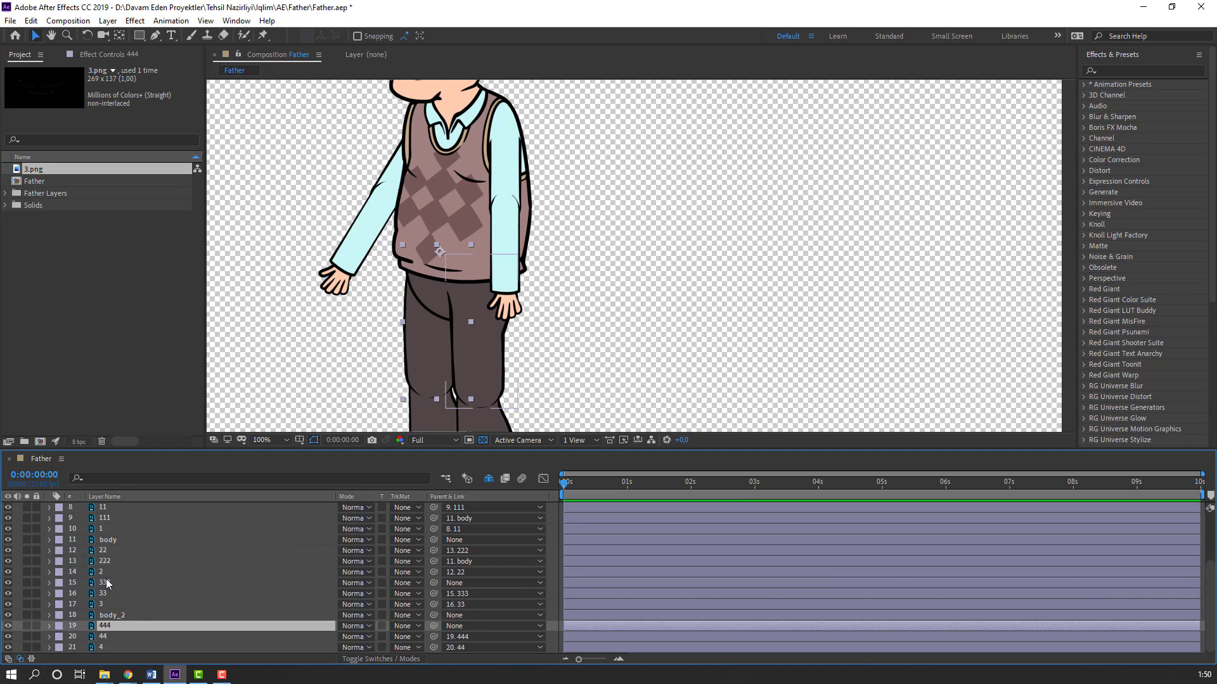
ctrl+click(107, 583)
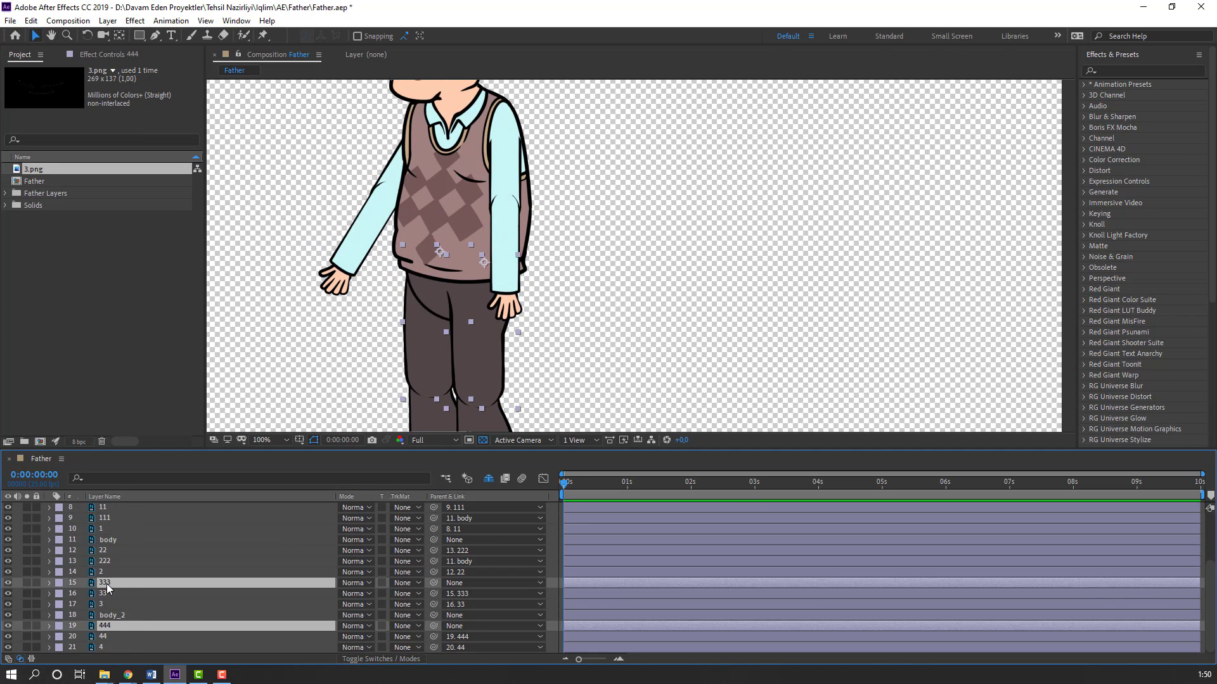
click(25, 583)
click(26, 583)
drag(435, 580, 105, 620)
drag(439, 303, 475, 267)
Step: Parent the head layer to the body layer
click(116, 542)
scroll(249, 592, up, 3)
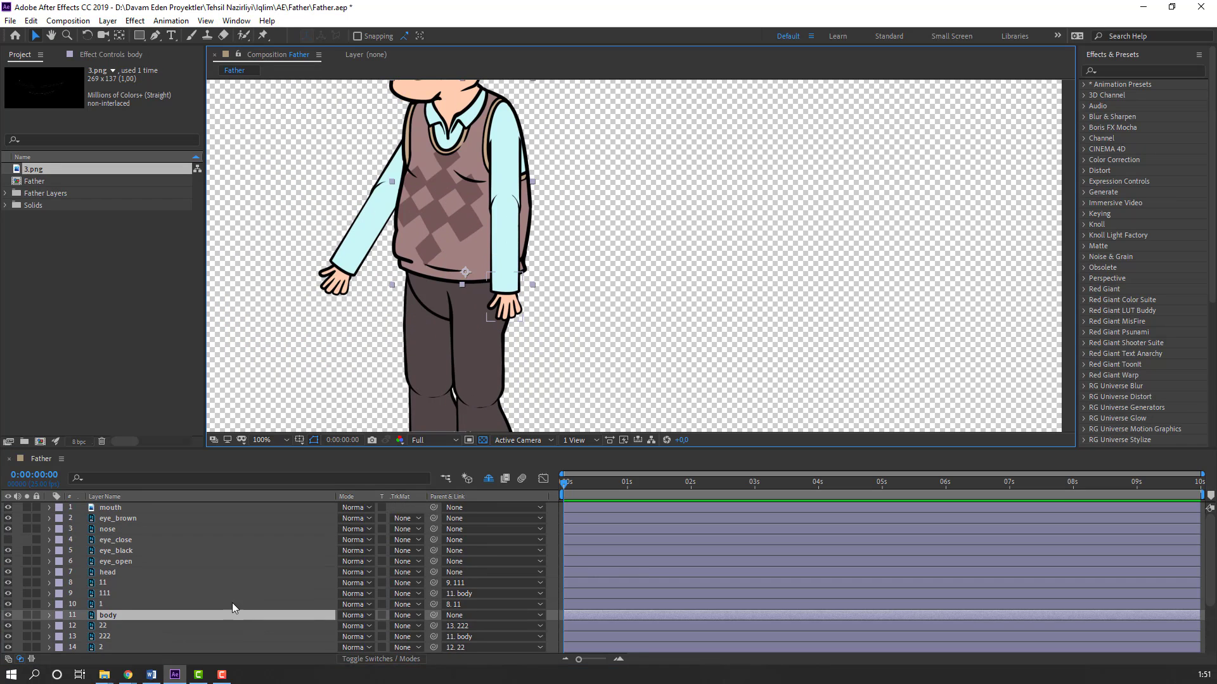
click(111, 571)
drag(433, 572, 126, 612)
Step: Parent the mouth, eye_brown, nose, eye_close, eye_black and eye_open layers to the head layer
click(125, 563)
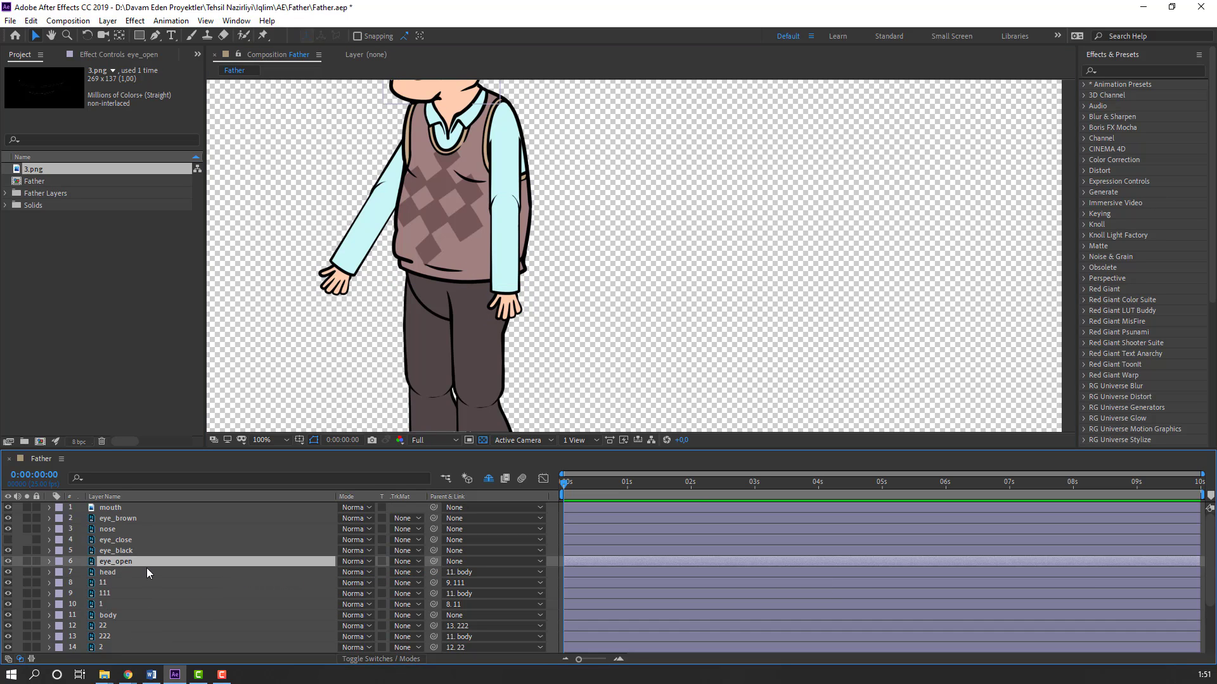
ctrl+click(112, 550)
ctrl+click(122, 540)
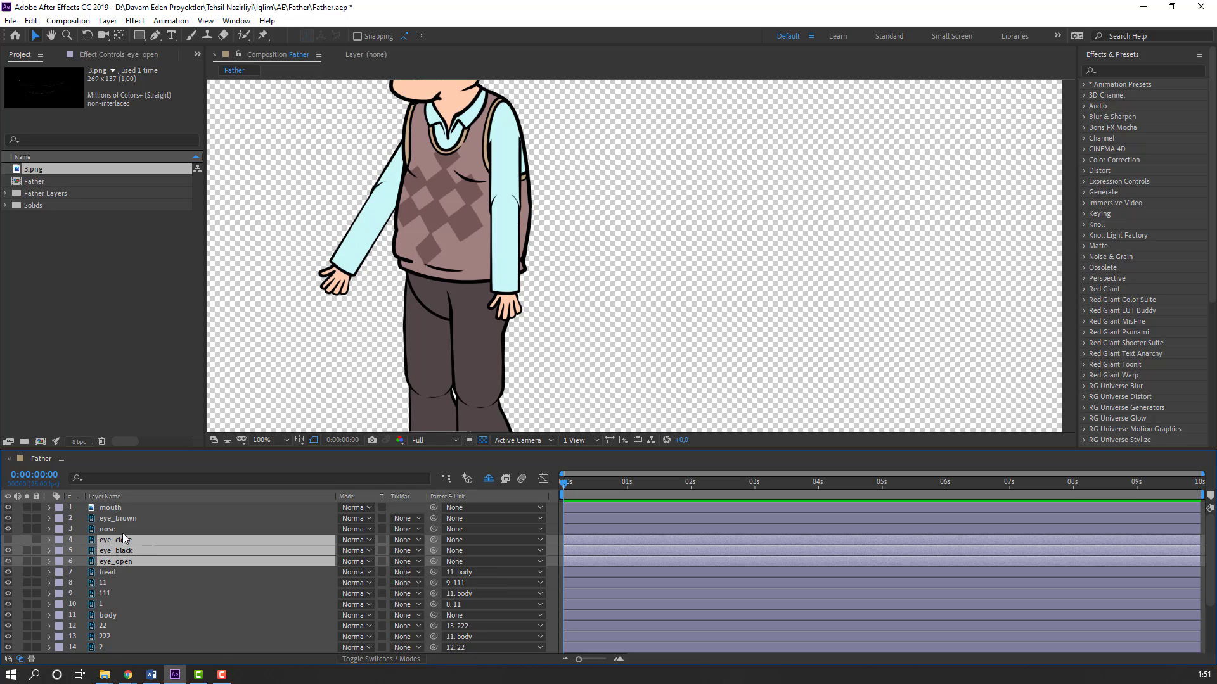
ctrl+click(110, 529)
ctrl+click(114, 518)
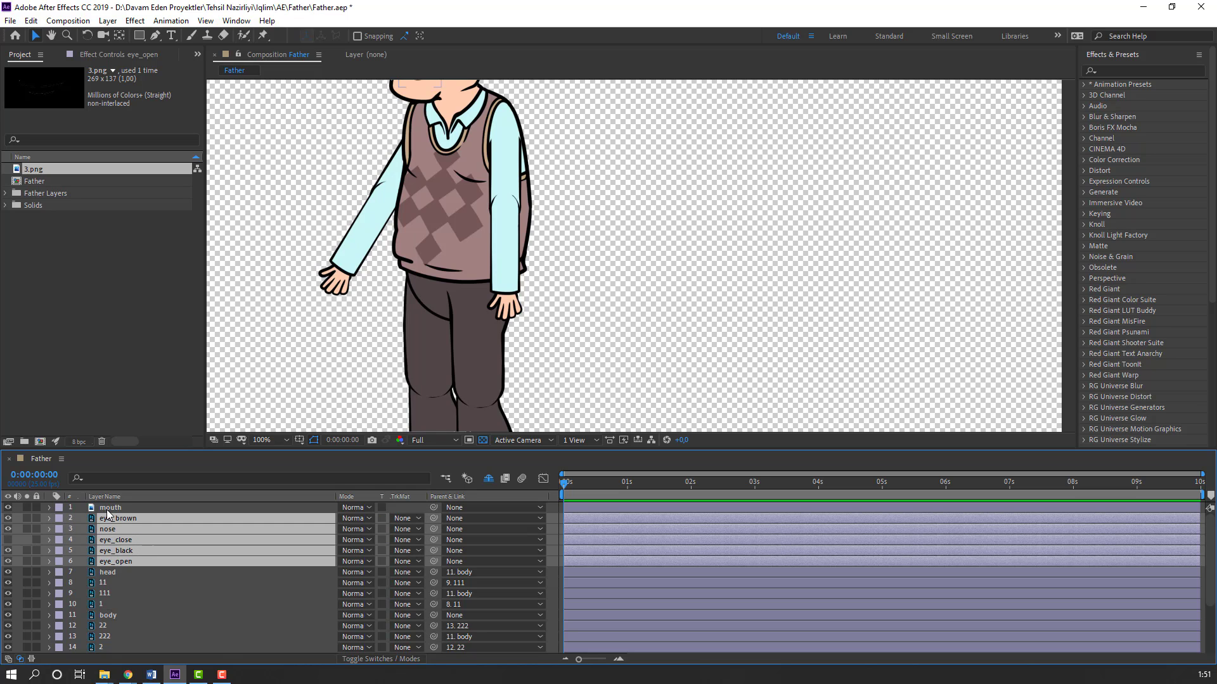
ctrl+click(109, 507)
drag(434, 507, 120, 572)
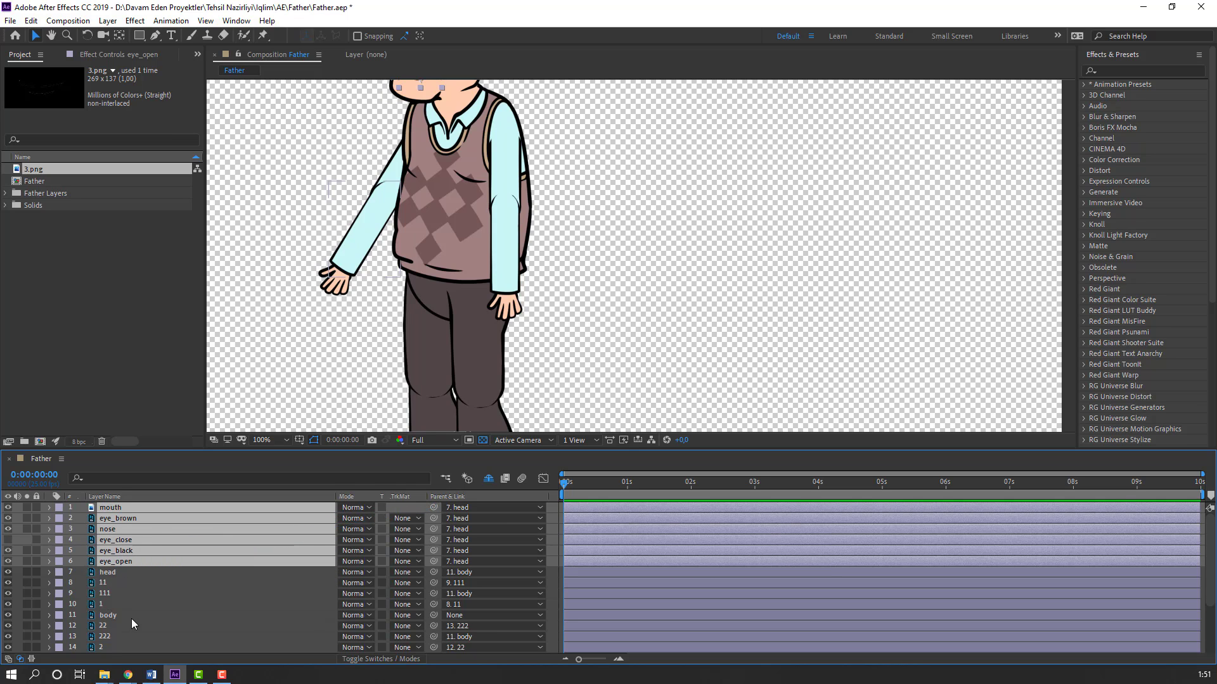
click(110, 573)
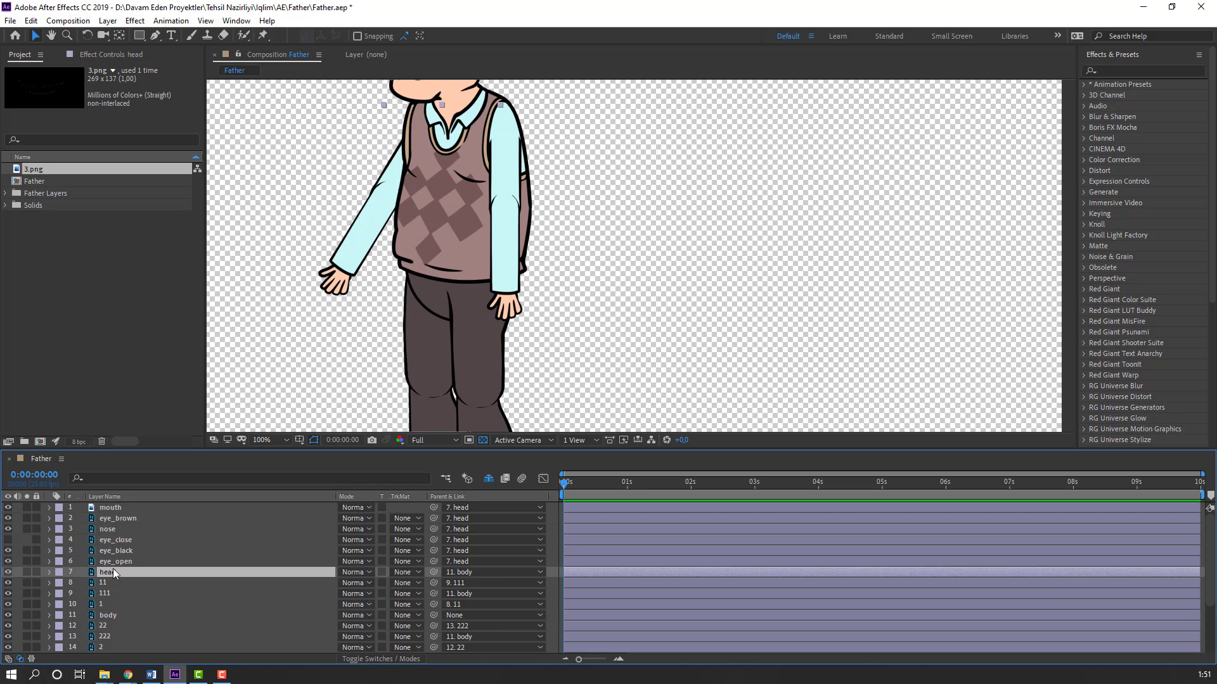
Step: Pre-compose the seven layers from mouth to head into a new composition named Head, moving all attributes into it
shift+click(114, 509)
right_click(109, 523)
click(169, 466)
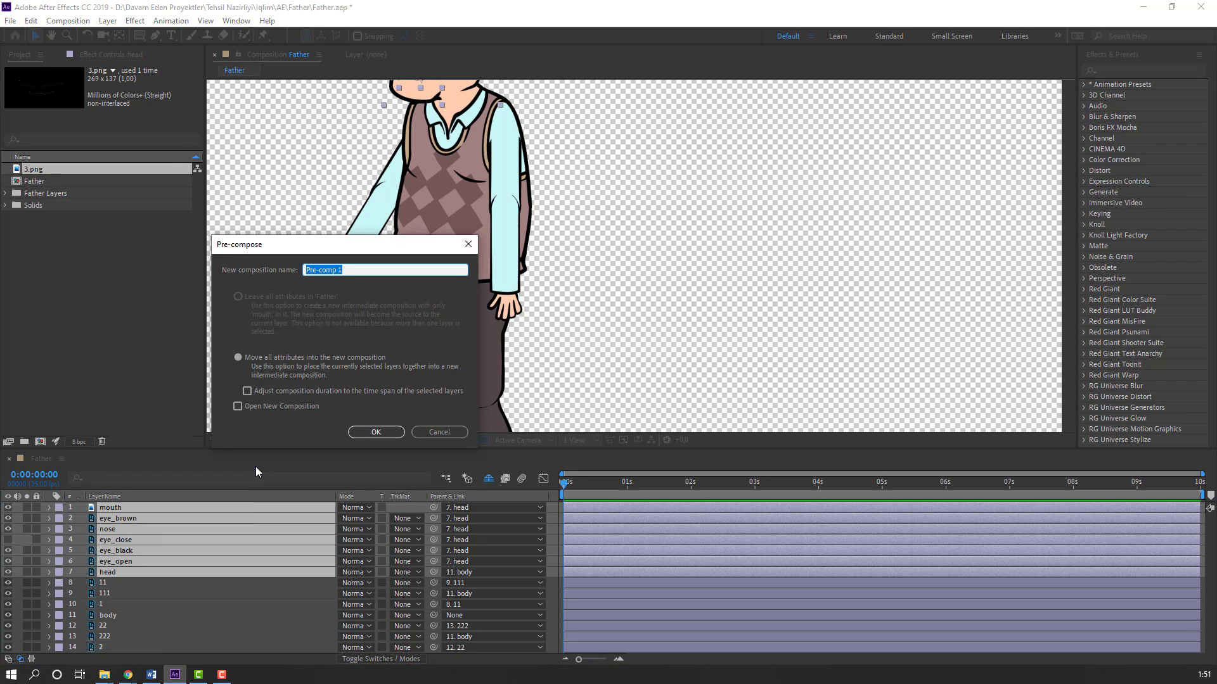
text(Head)
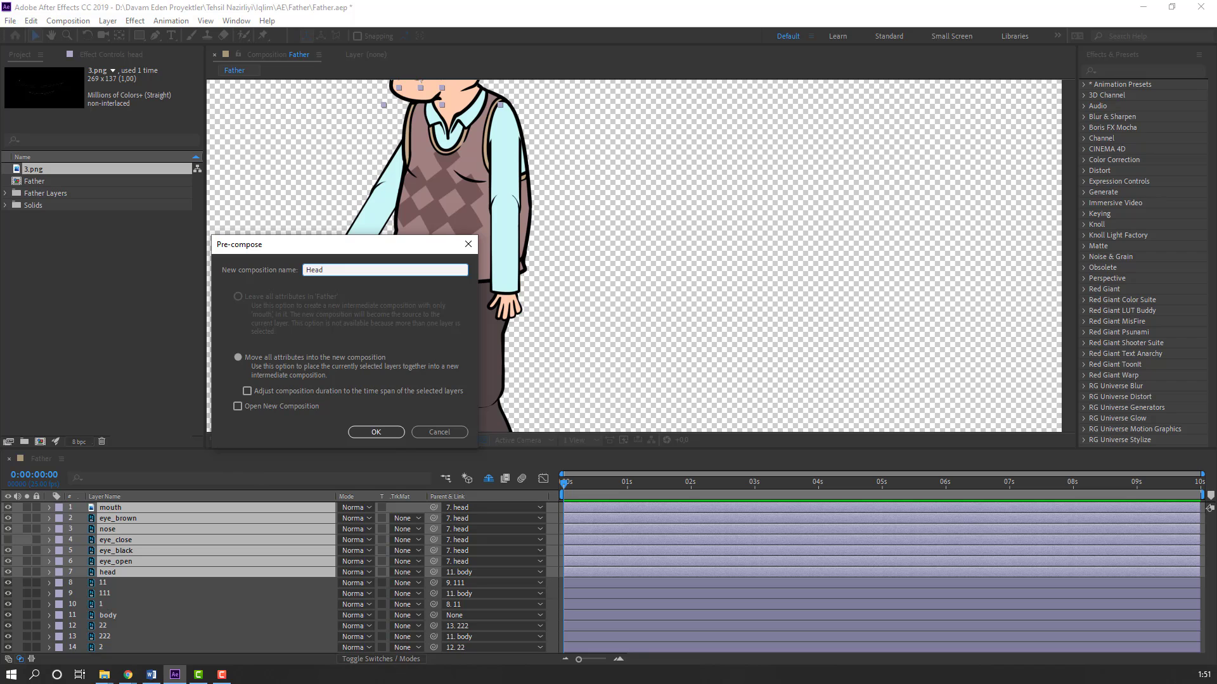
click(378, 431)
Step: Frame the whole head in the Father composition and take a snapshot as a position reference
scroll(486, 208, down, 1)
drag(579, 168, 565, 217)
scroll(555, 232, up, 2)
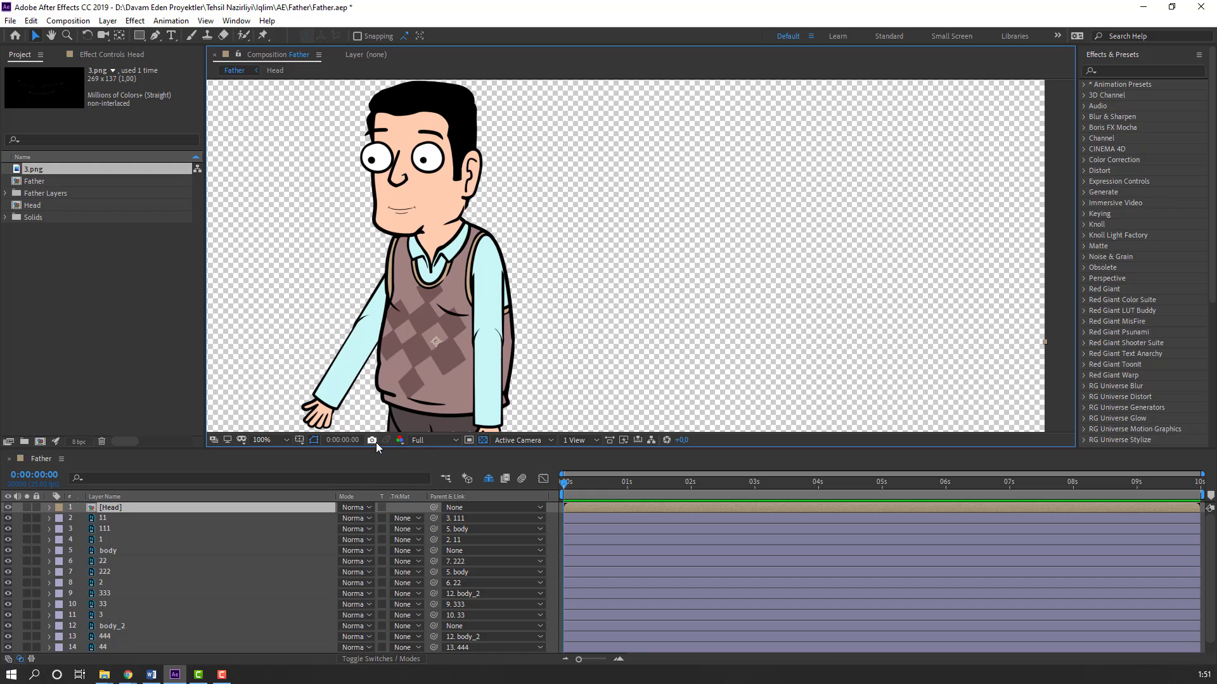
click(374, 442)
Step: Open the Head composition and crop it to a region of interest drawn tightly around the head, about 206 x 258 px
double_click(109, 507)
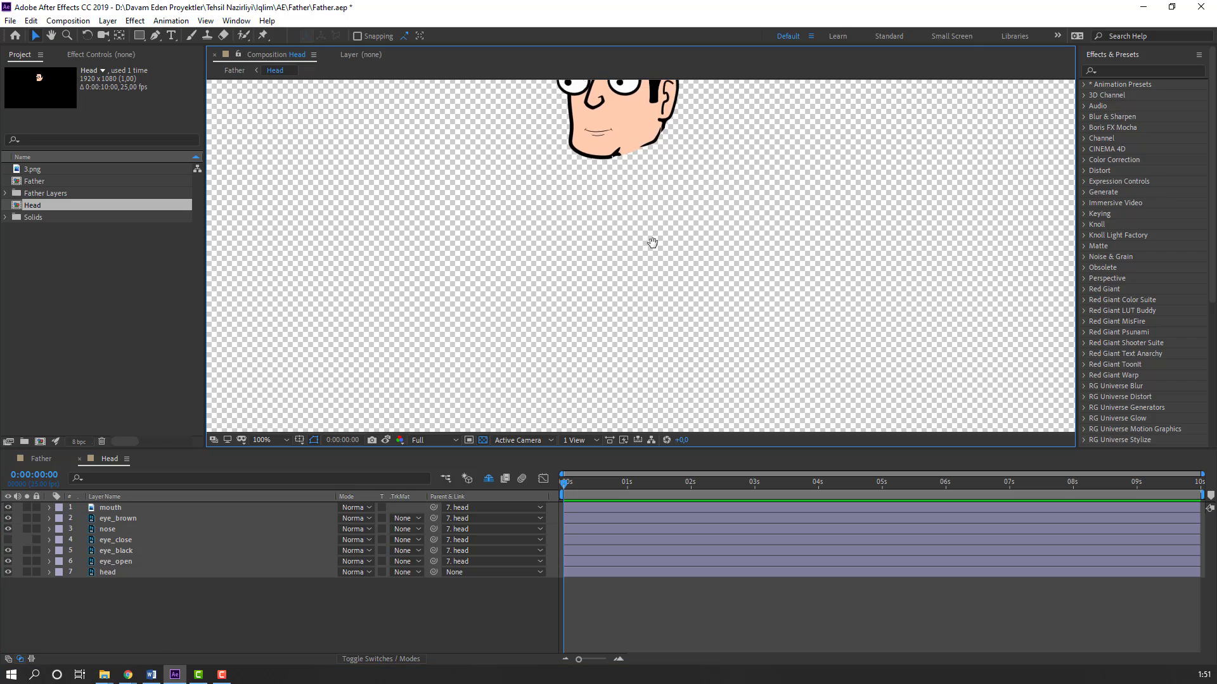
drag(652, 239, 555, 360)
key(v)
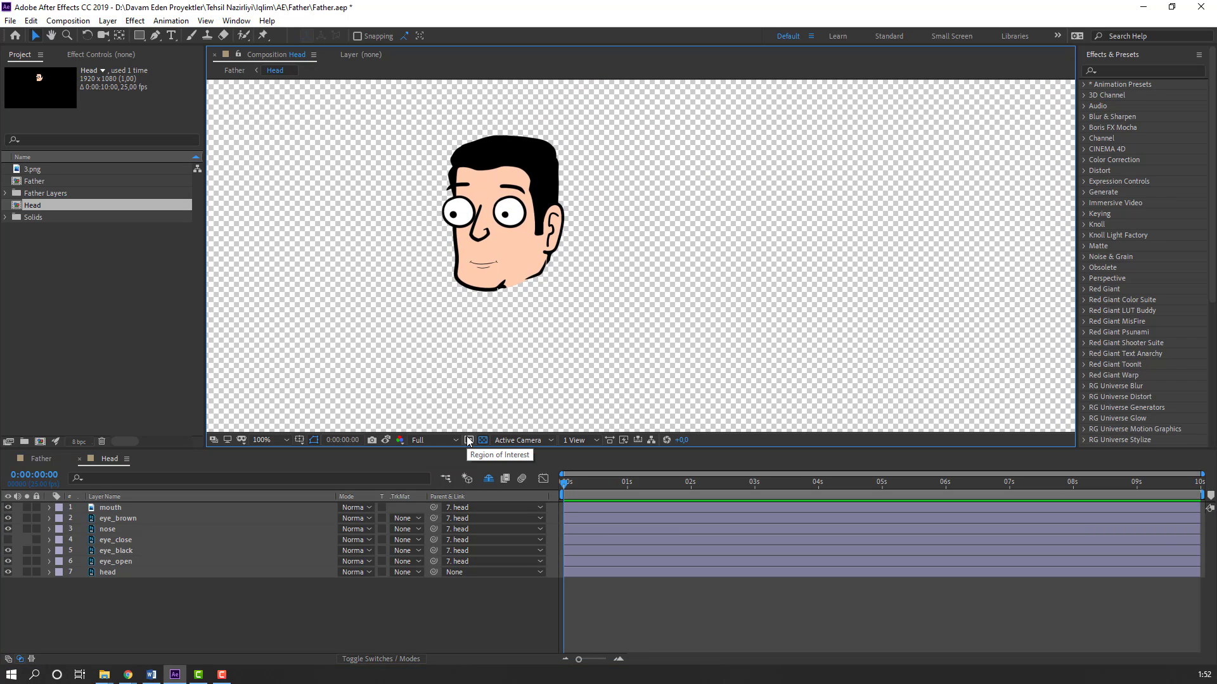
click(468, 440)
drag(439, 128, 573, 294)
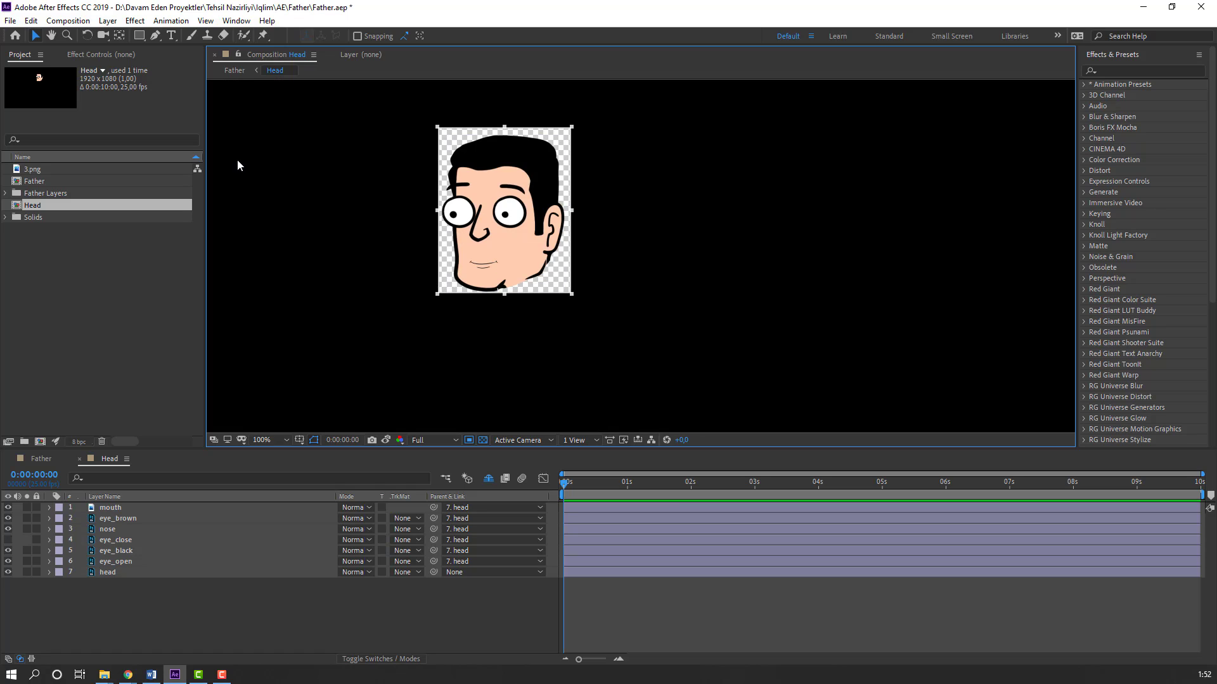
click(68, 20)
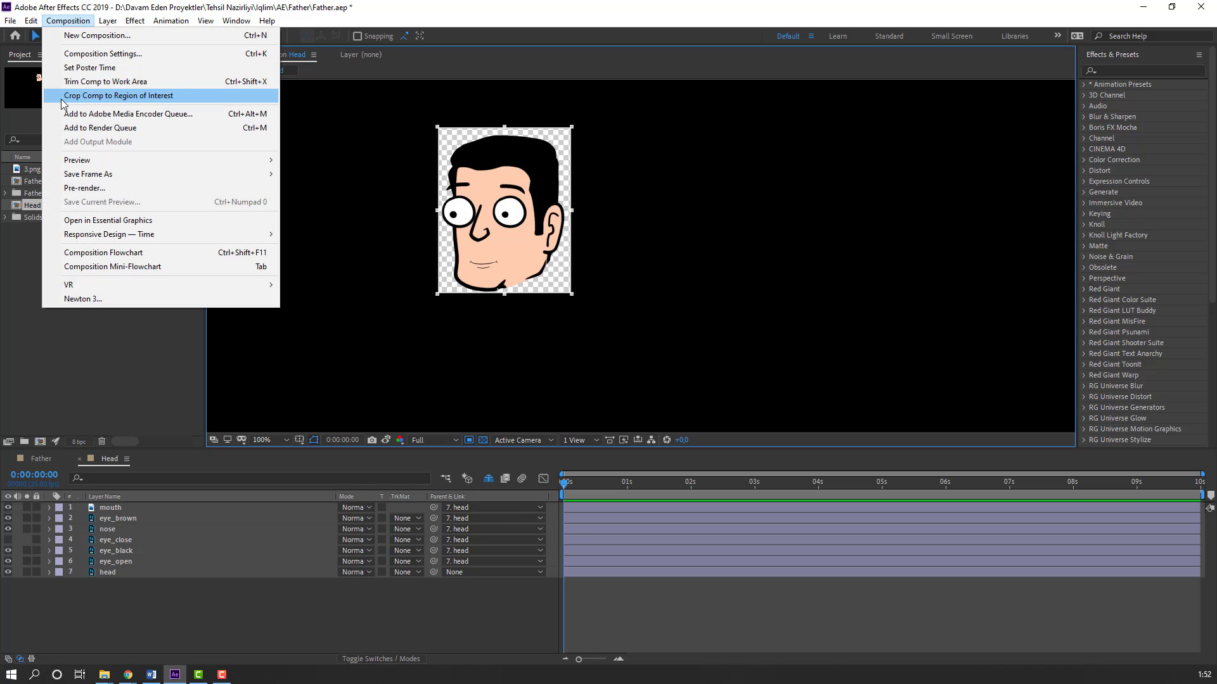
click(148, 97)
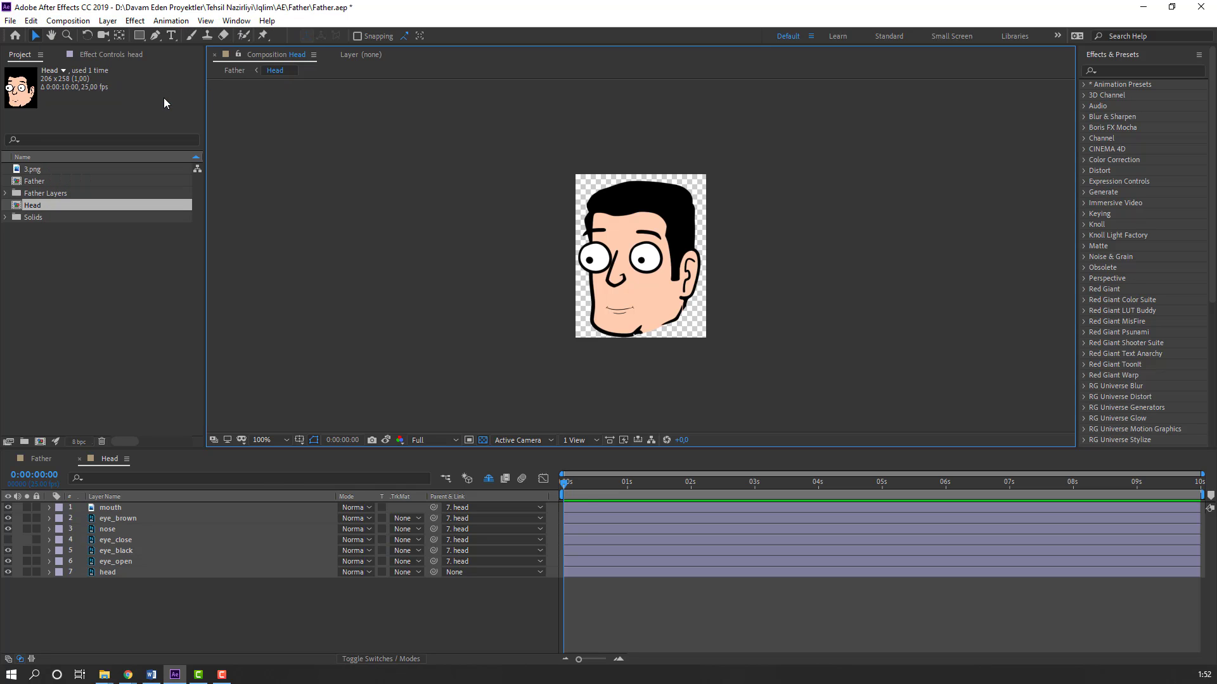
Step: Return to the Father composition, move the Head layer up onto the neck and compare its position with the snapshot
click(79, 459)
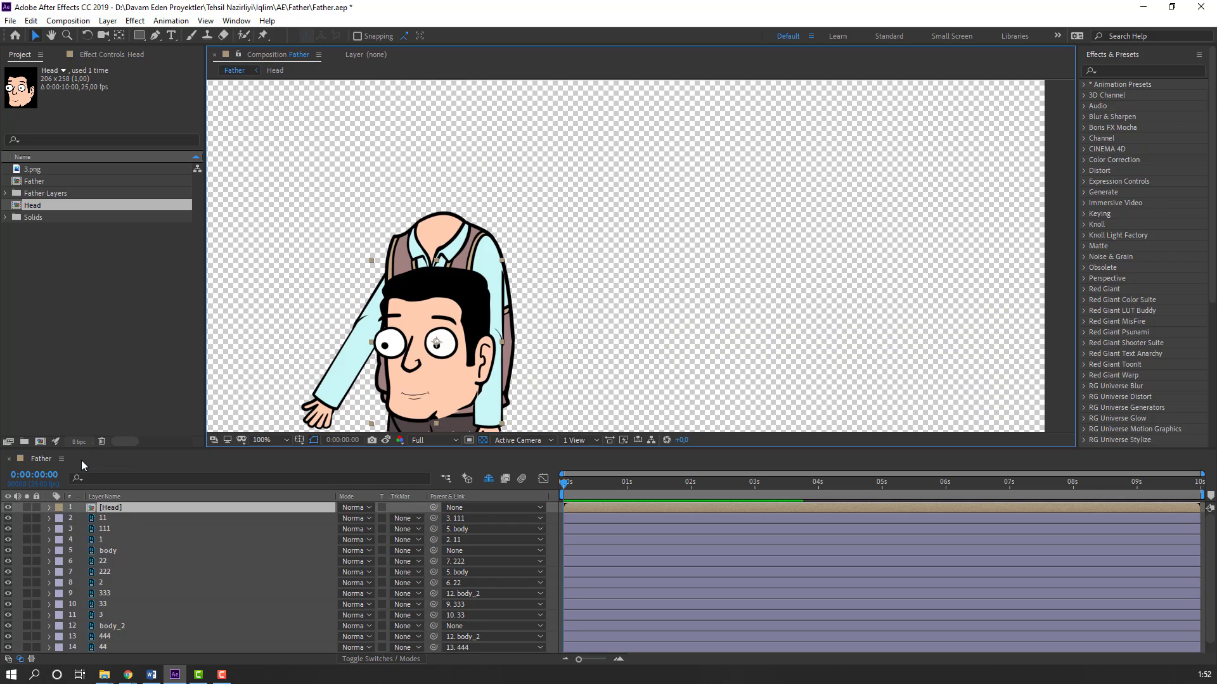
drag(506, 368, 511, 187)
drag(615, 219, 605, 245)
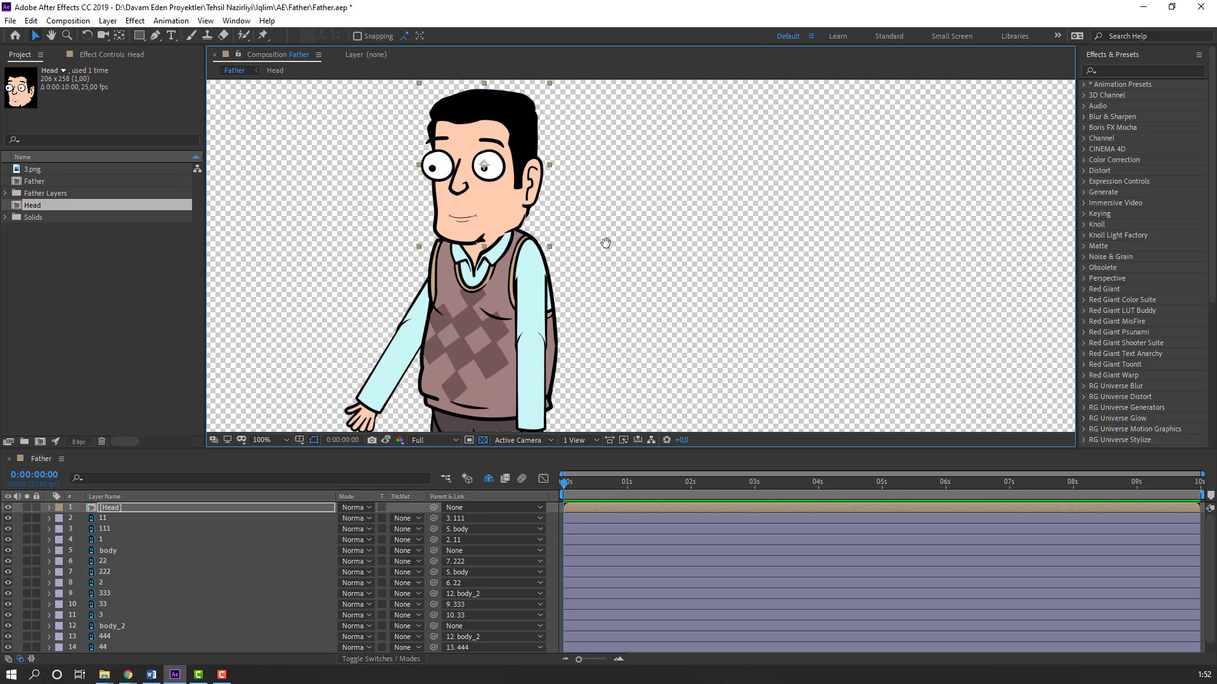
click(386, 442)
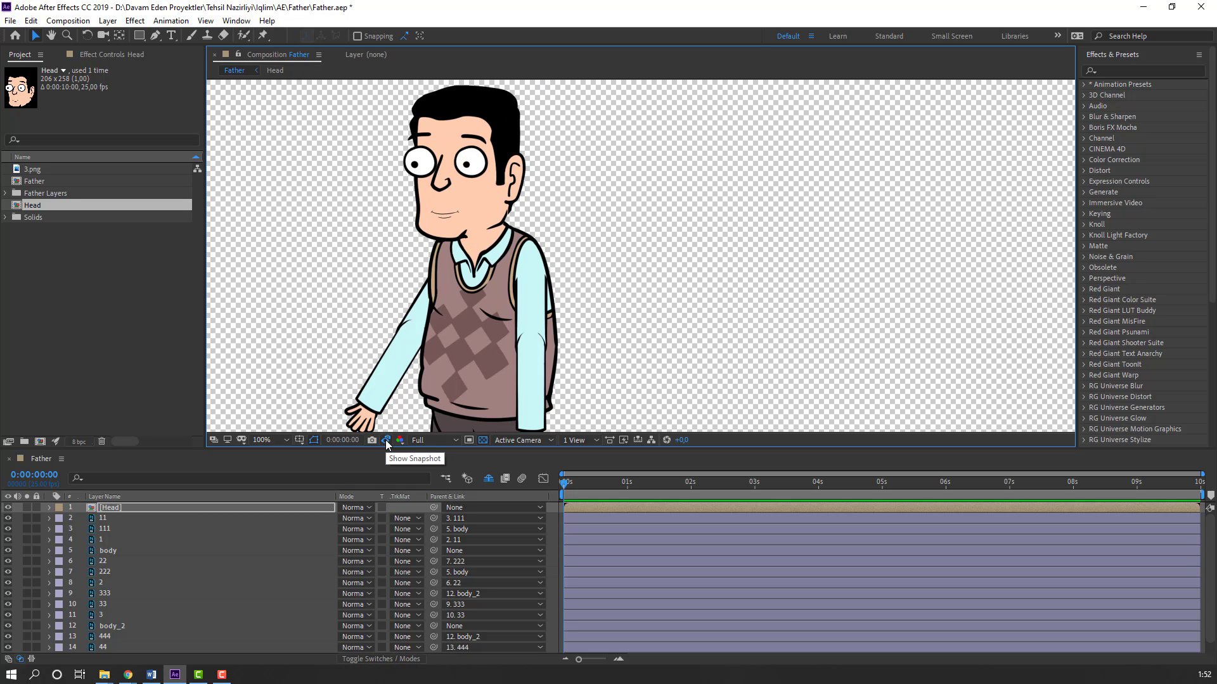
click(386, 442)
click(387, 443)
click(387, 443)
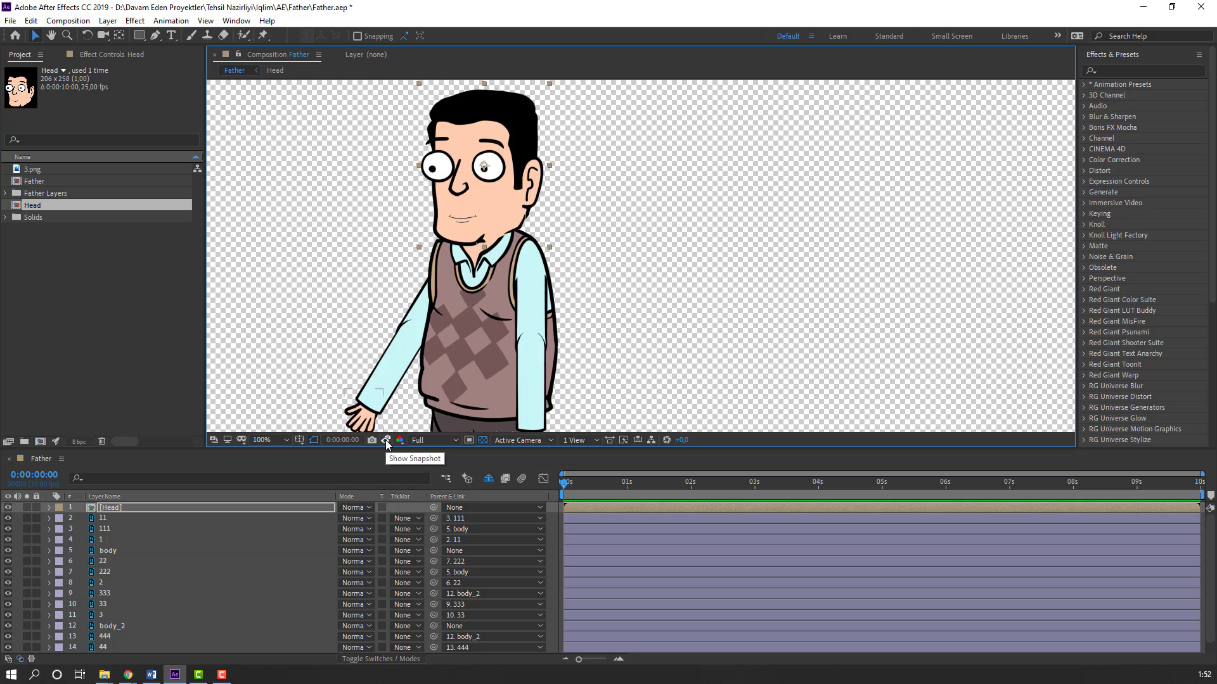
Step: Shift the Head layer slightly and nudge it until it lines up with the head in the snapshot
drag(491, 222, 478, 219)
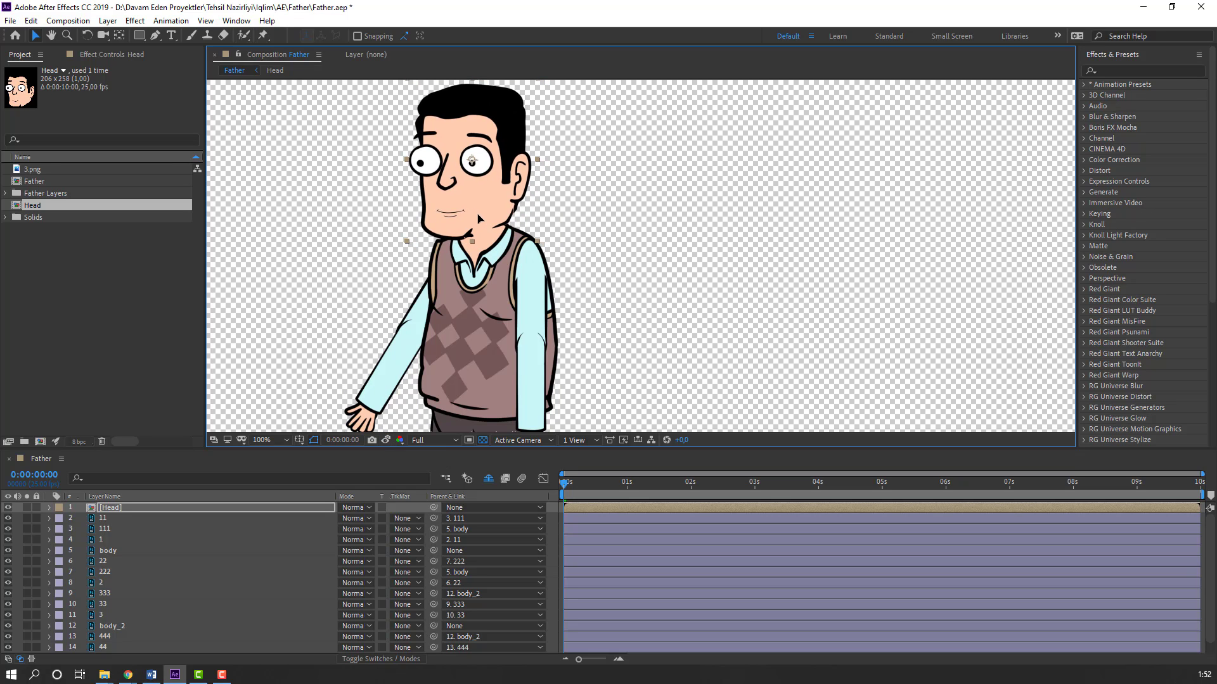
click(388, 442)
click(387, 442)
key(Left)
key(Left)
key(Left)
key(Down)
key(Down)
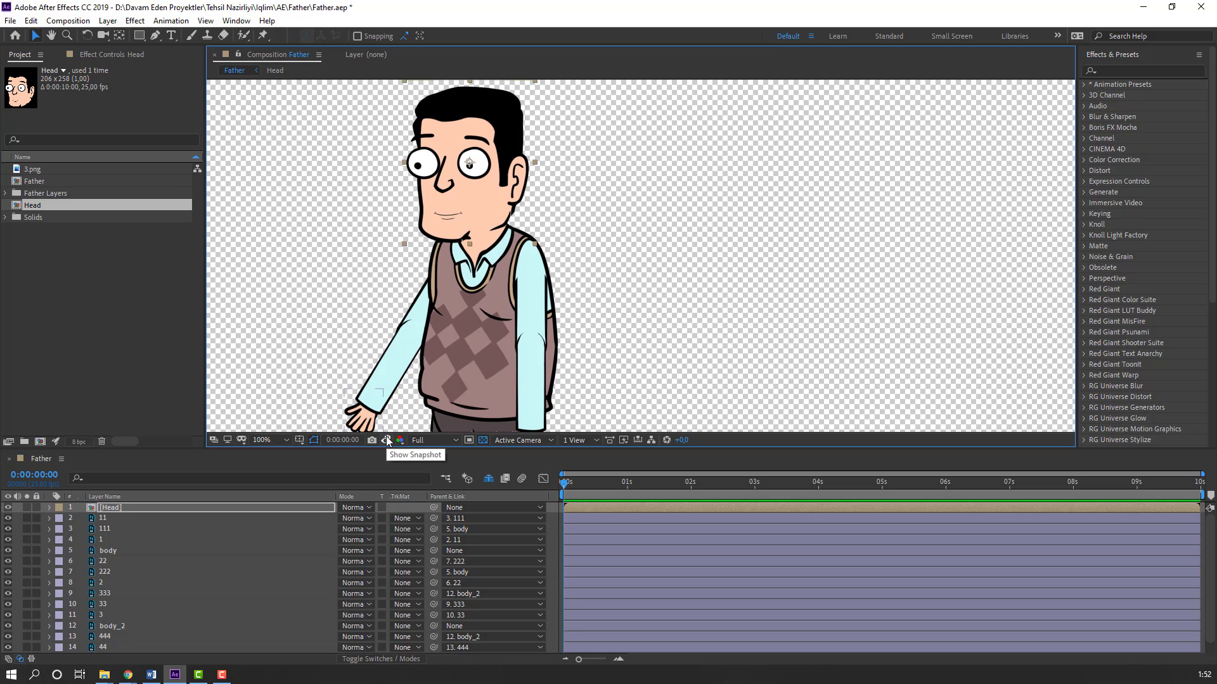
key(Up)
click(386, 441)
click(386, 440)
click(387, 441)
click(388, 442)
click(388, 442)
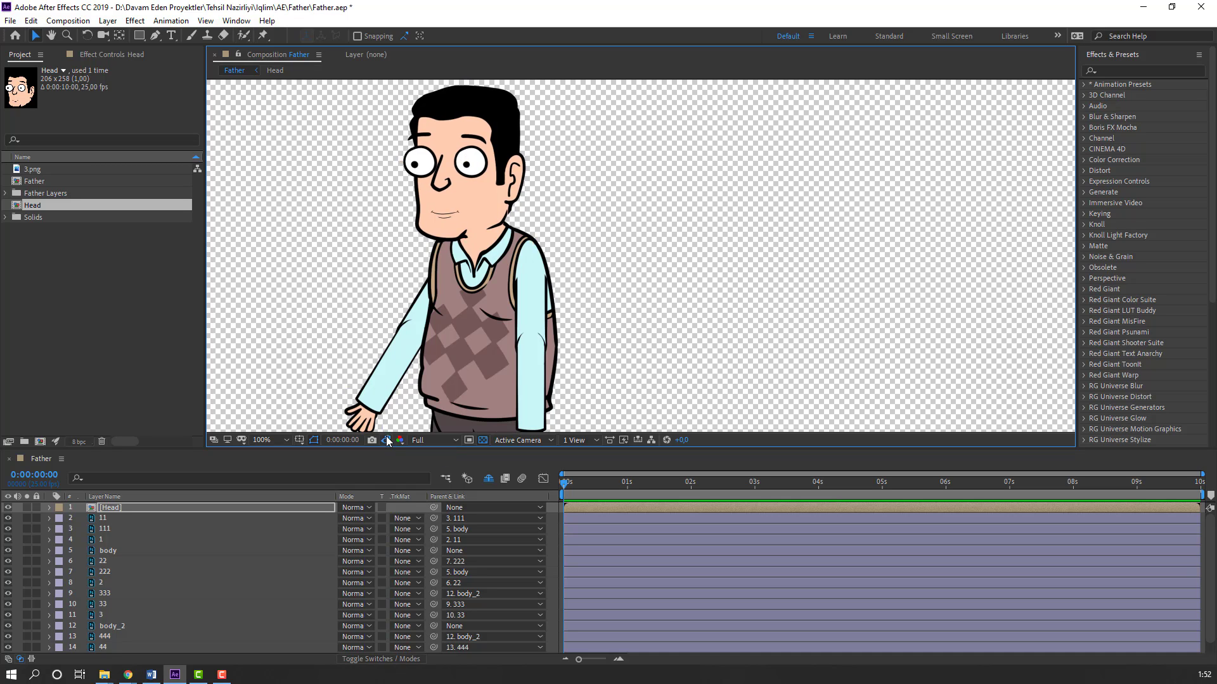
Step: Move the soloed Head layer's anchor point to the neck joint, unsolo the layer and parent it to the body layer
click(104, 507)
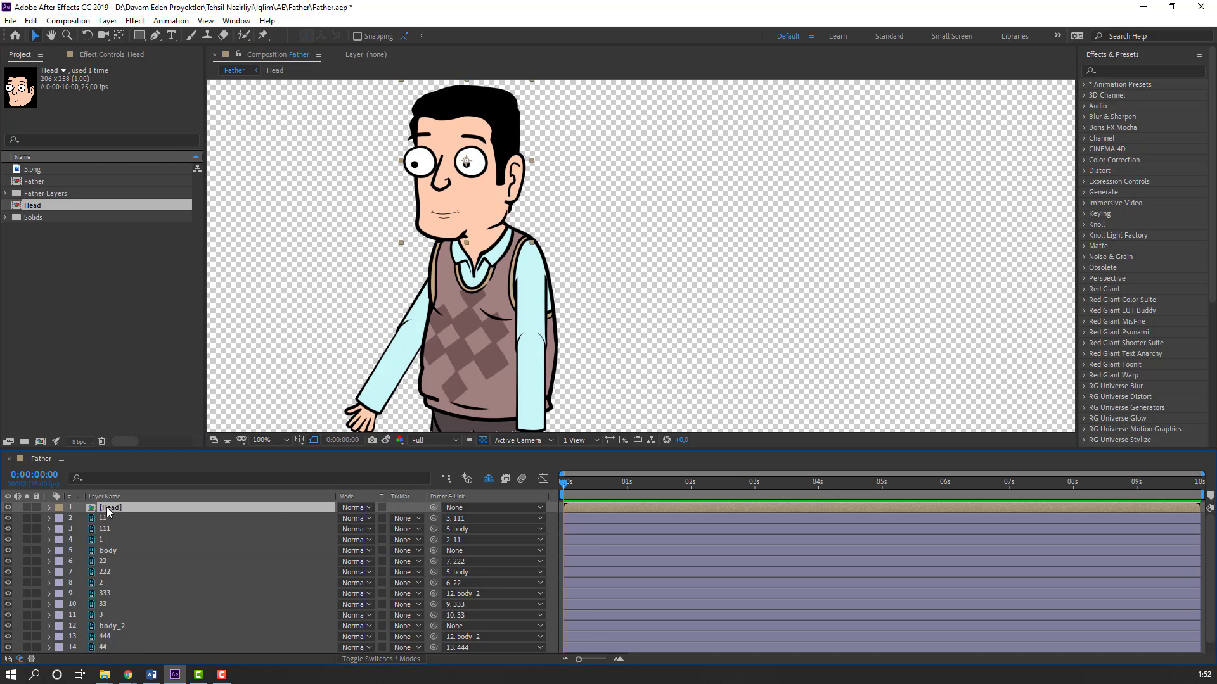
click(27, 507)
click(119, 36)
drag(467, 164, 483, 227)
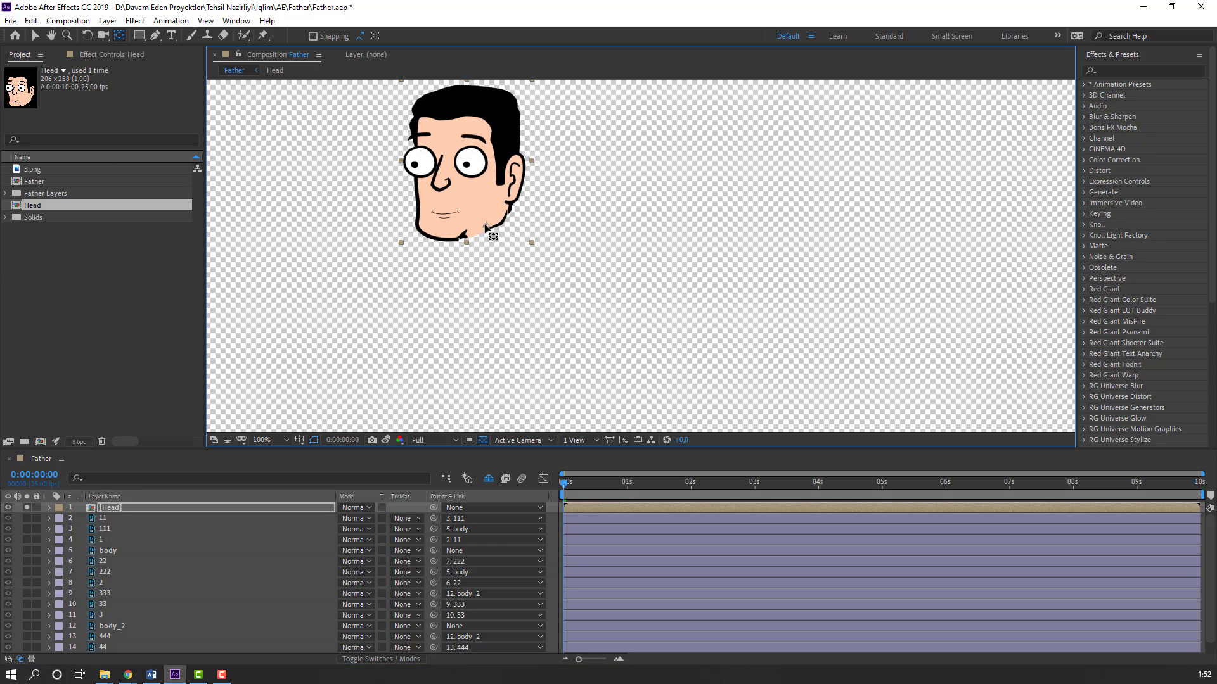
click(36, 36)
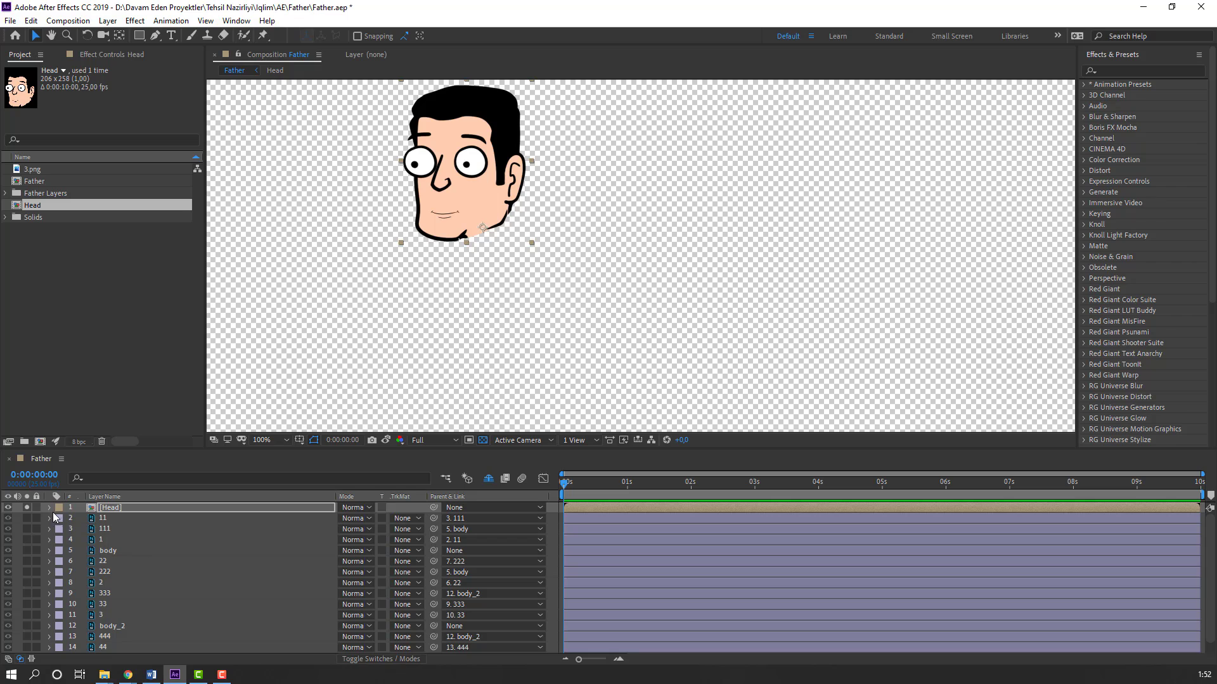
click(27, 507)
drag(435, 508, 107, 552)
Step: Open the Duik Bassel.2 script and show its Rigging tools
scroll(454, 301, down, 2)
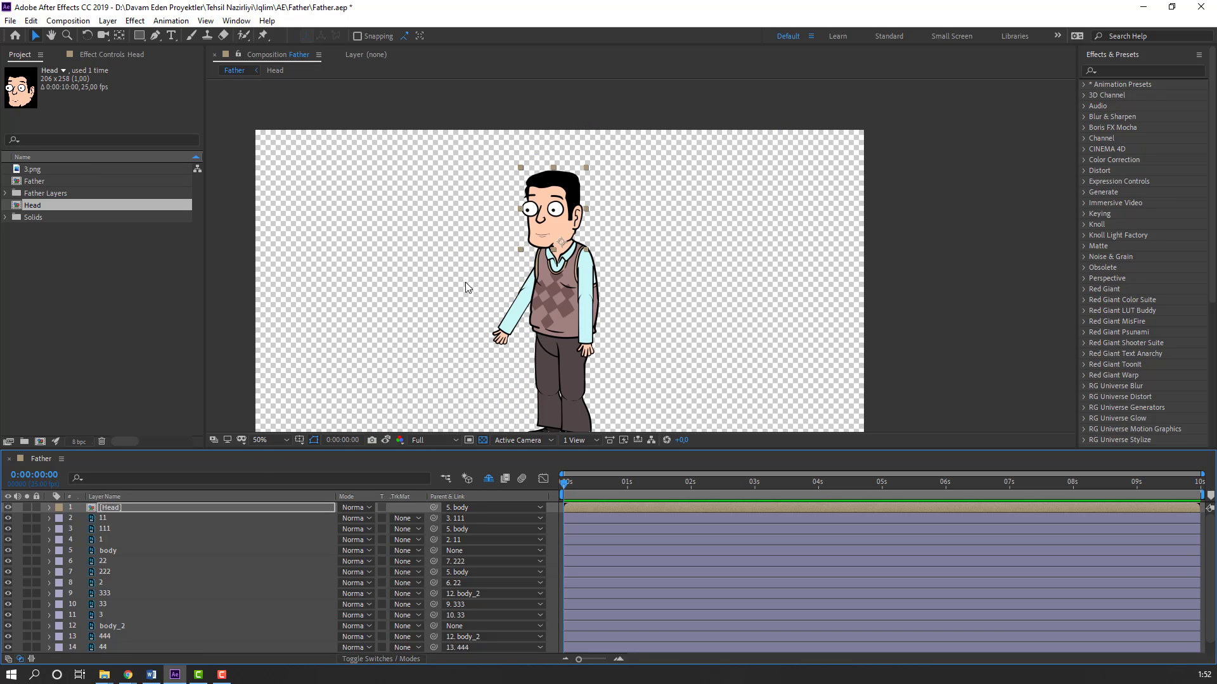
click(238, 22)
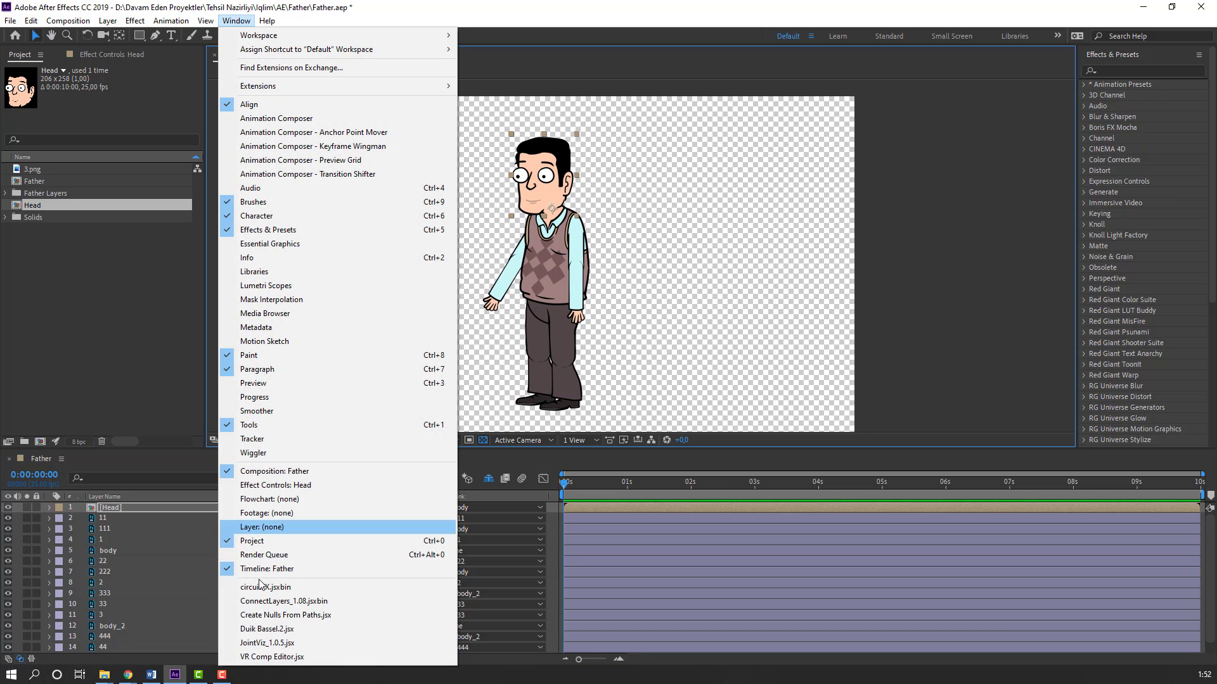
click(297, 631)
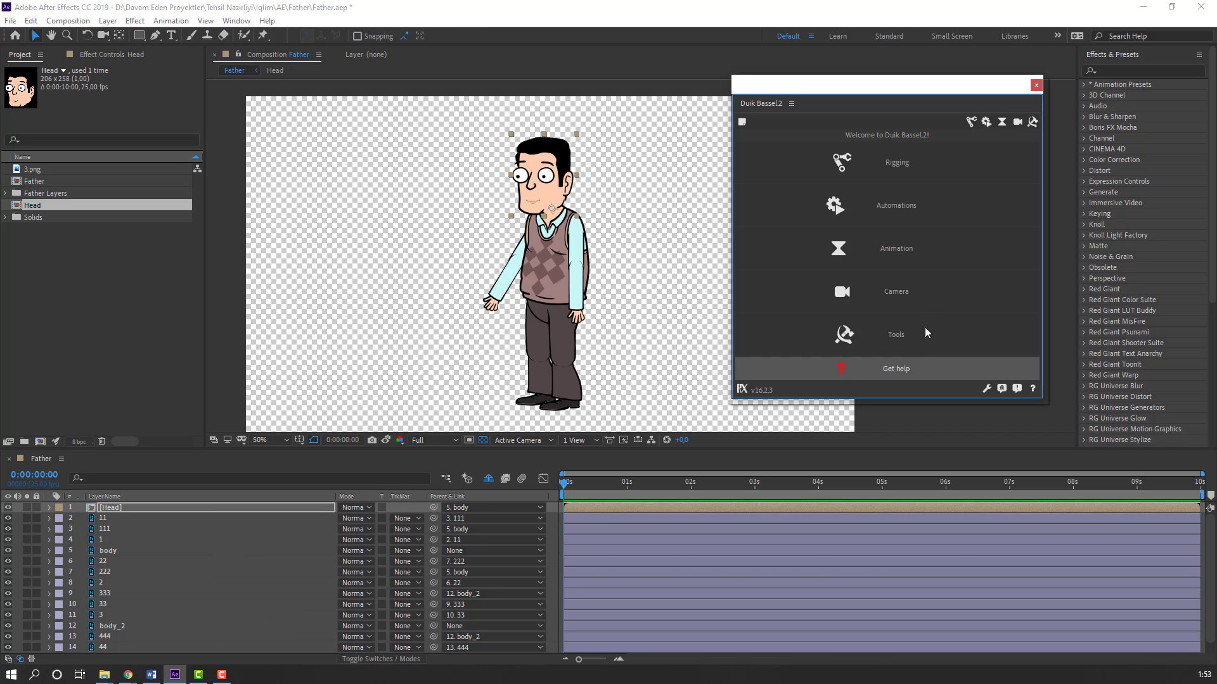
click(902, 163)
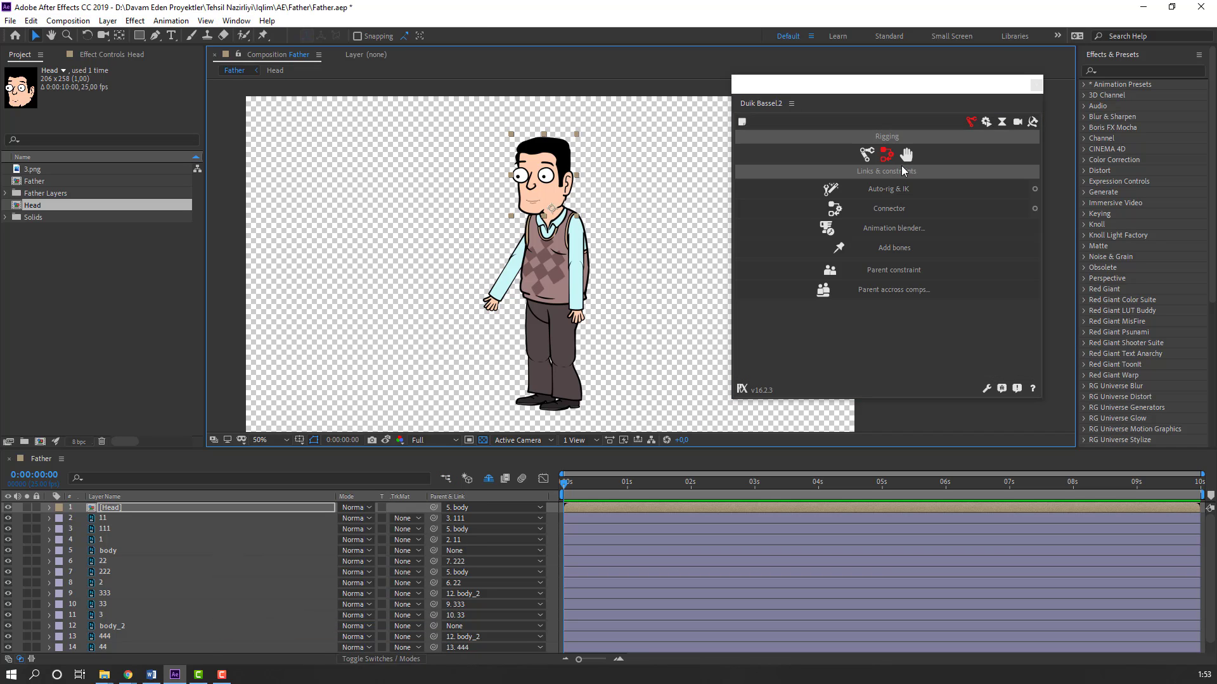
Step: Apply Auto-rig & IK to the leg layers 4, 44 and 444, and save the project
scroll(132, 607, down, 1)
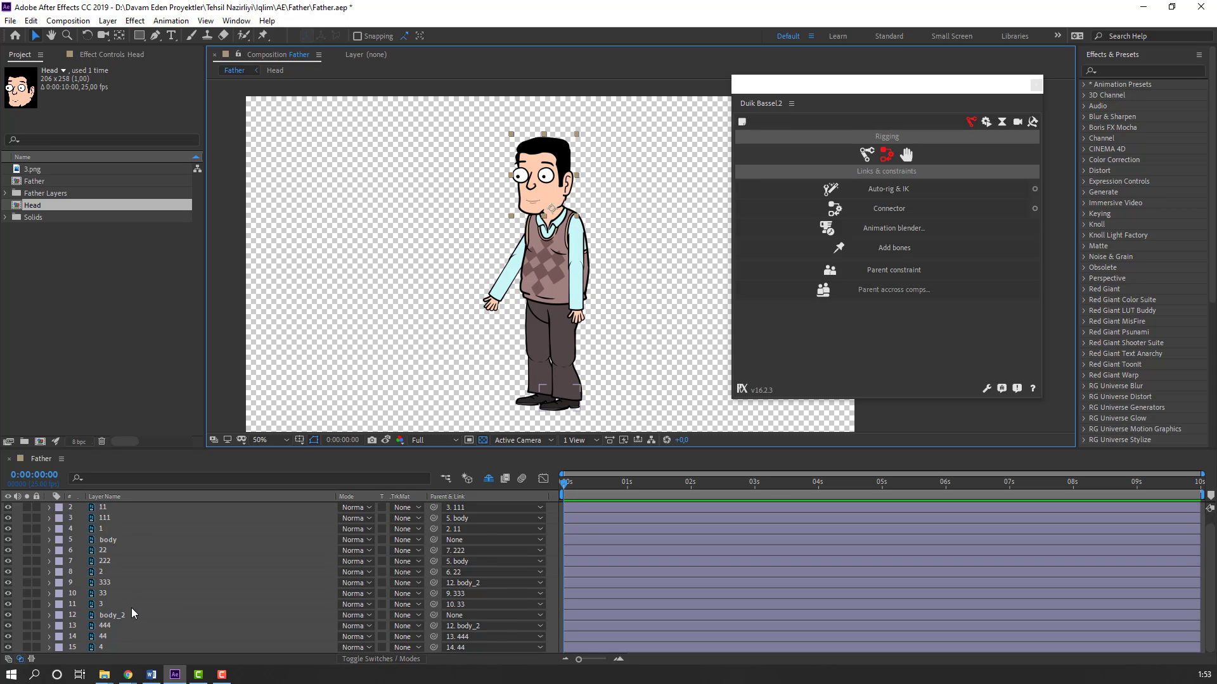
click(104, 645)
ctrl+click(103, 637)
ctrl+click(108, 627)
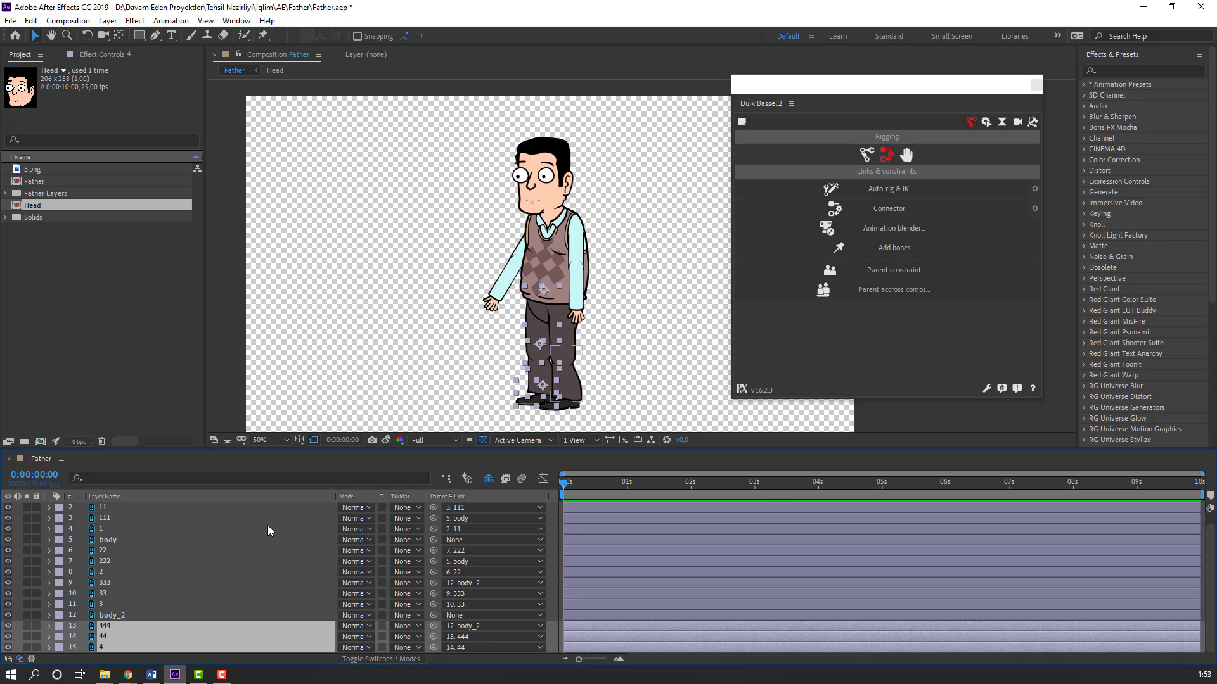
click(892, 189)
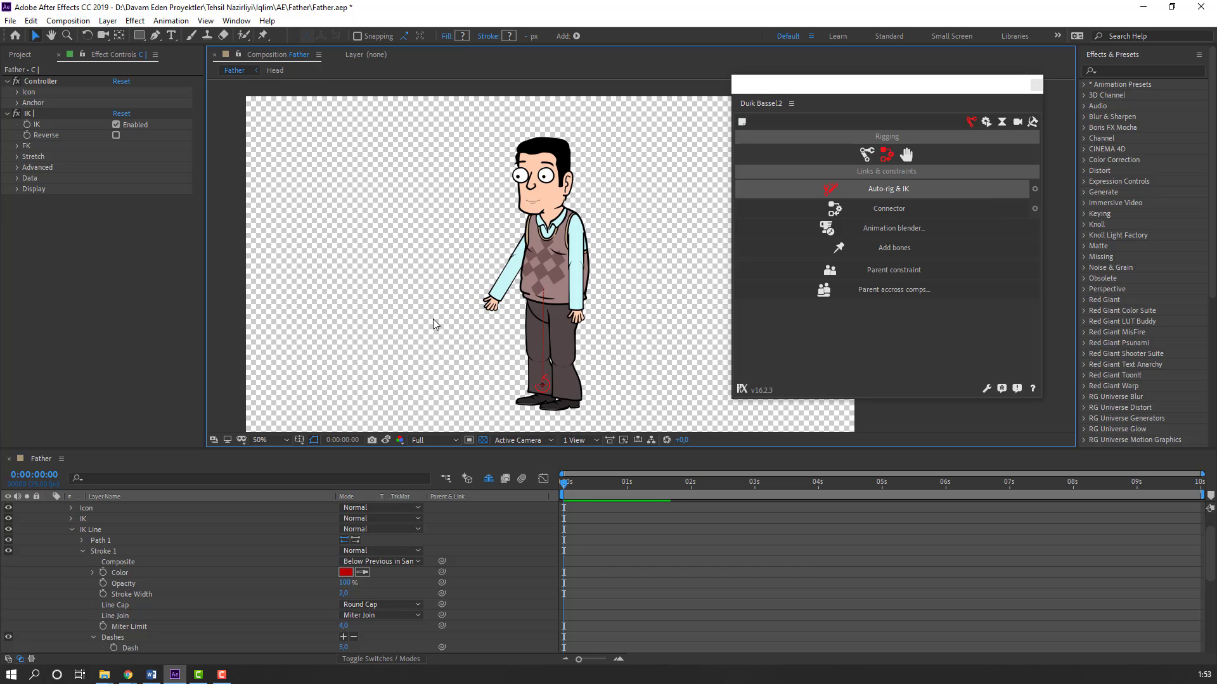
key(ctrl+s)
Step: Test the leg's IK by moving its controller, undo the move, and collapse the controller layer's properties
mouse_move(540, 381)
mouse_down()
mouse_move(509, 363)
mouse_move(534, 374)
mouse_move(540, 365)
mouse_up()
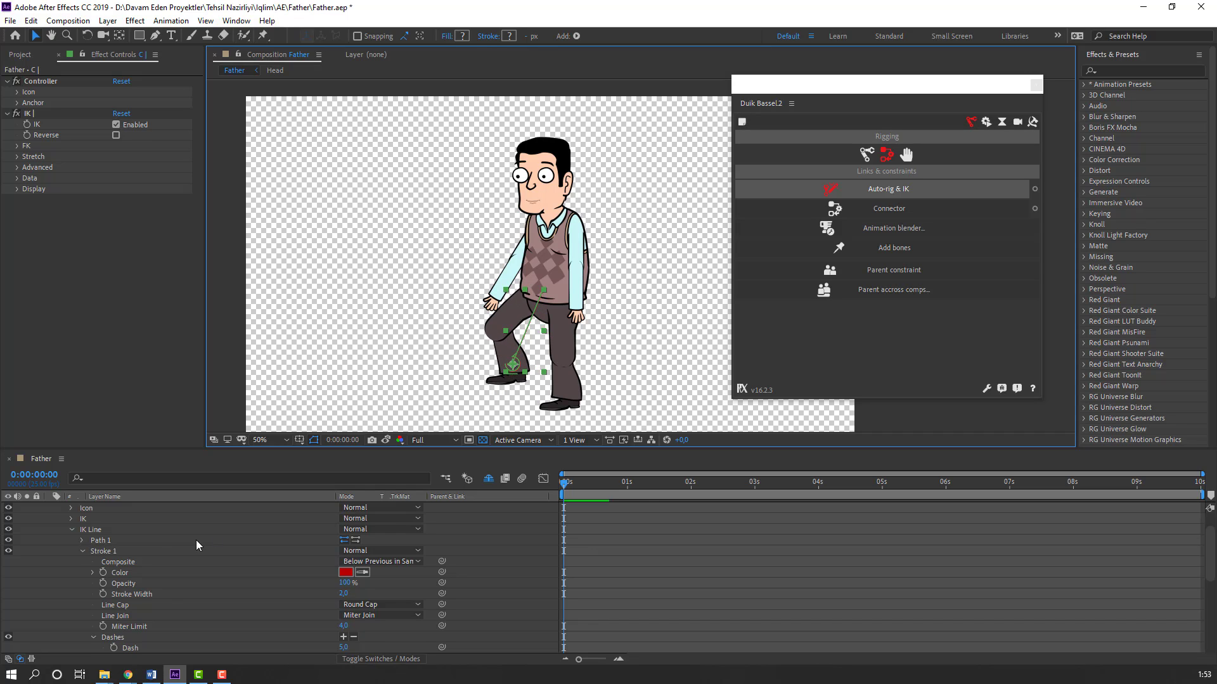
key(ctrl+z)
scroll(120, 551, up, 1)
click(50, 507)
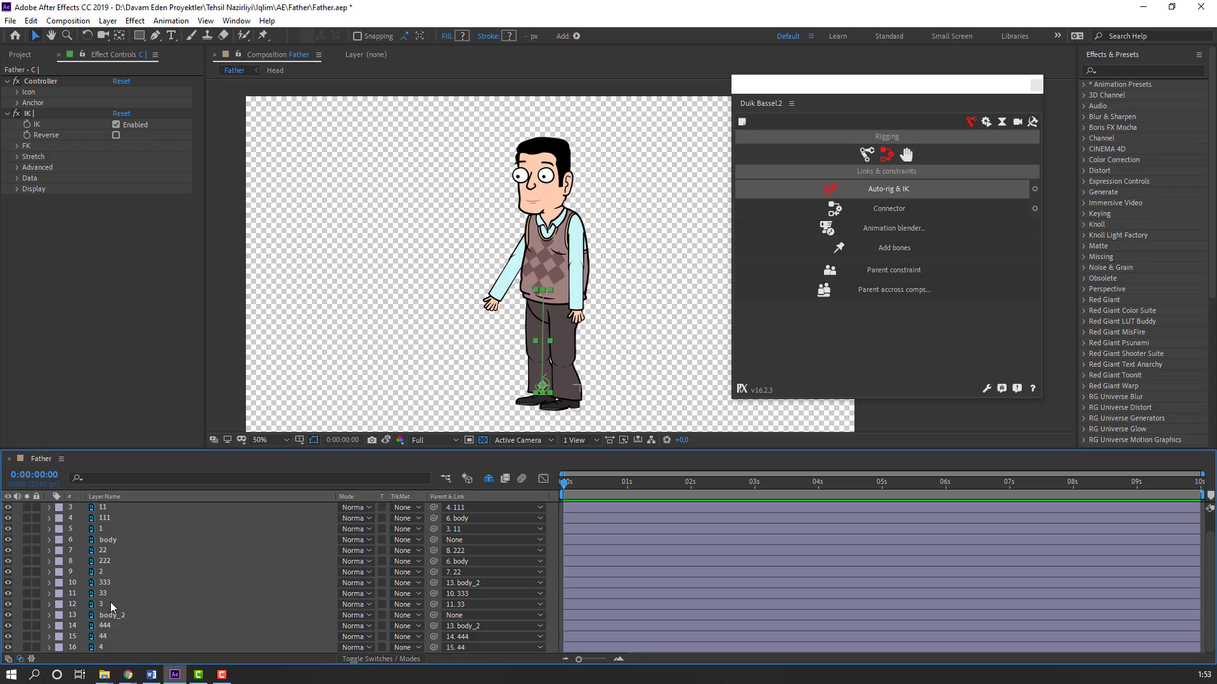
Step: Apply Auto-rig & IK to the other leg's layers 3, 33 and 333, and test its controller with a move that is undone
click(110, 603)
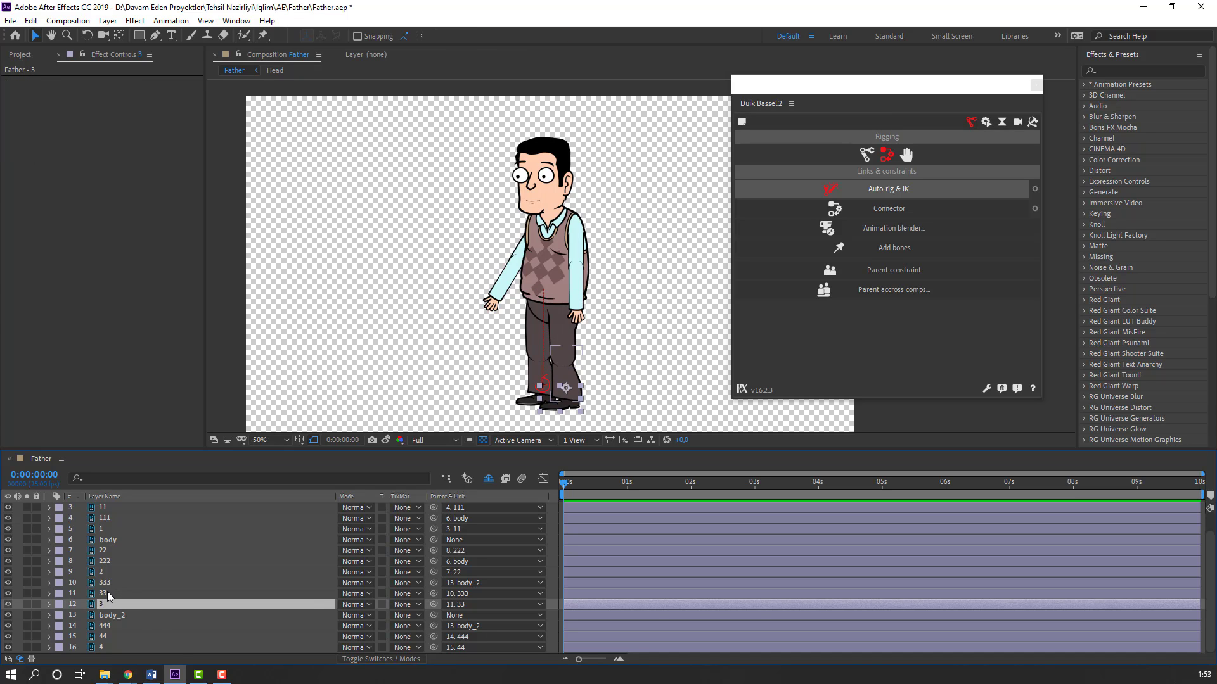
ctrl+click(108, 592)
ctrl+click(108, 583)
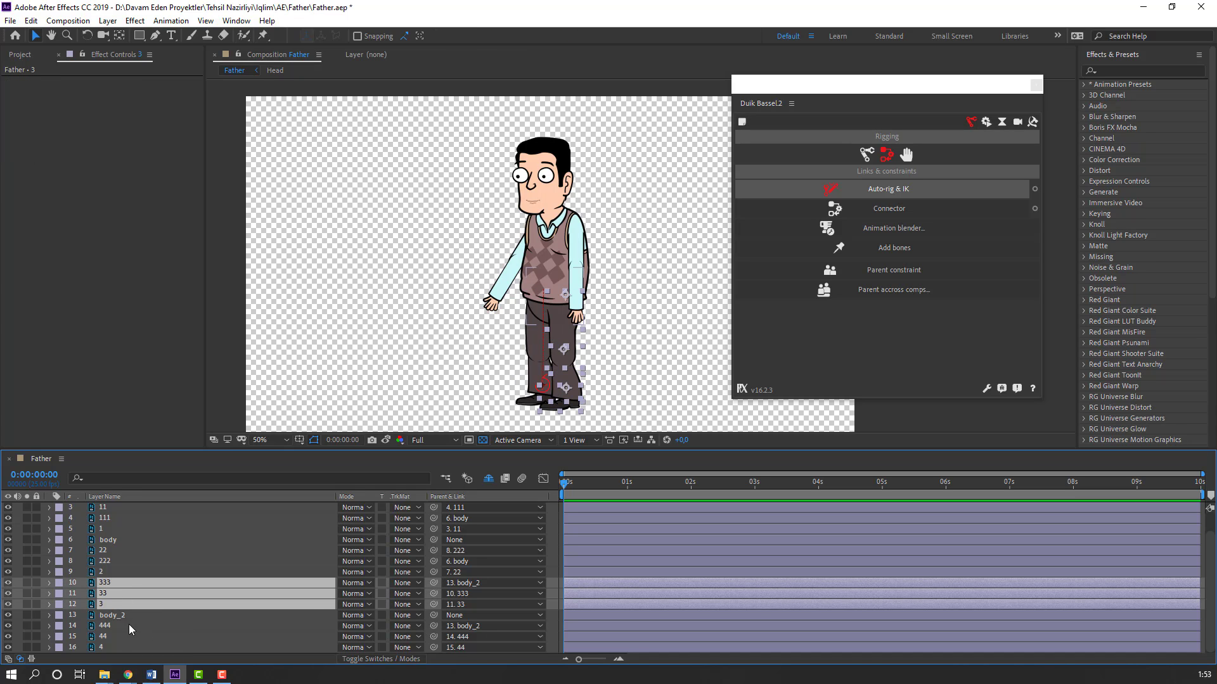
click(903, 188)
drag(566, 387, 586, 380)
key(ctrl+z)
Step: Collapse the second controller layer's properties and test-move the body_2 layer, undoing the move
scroll(155, 568, up, 1)
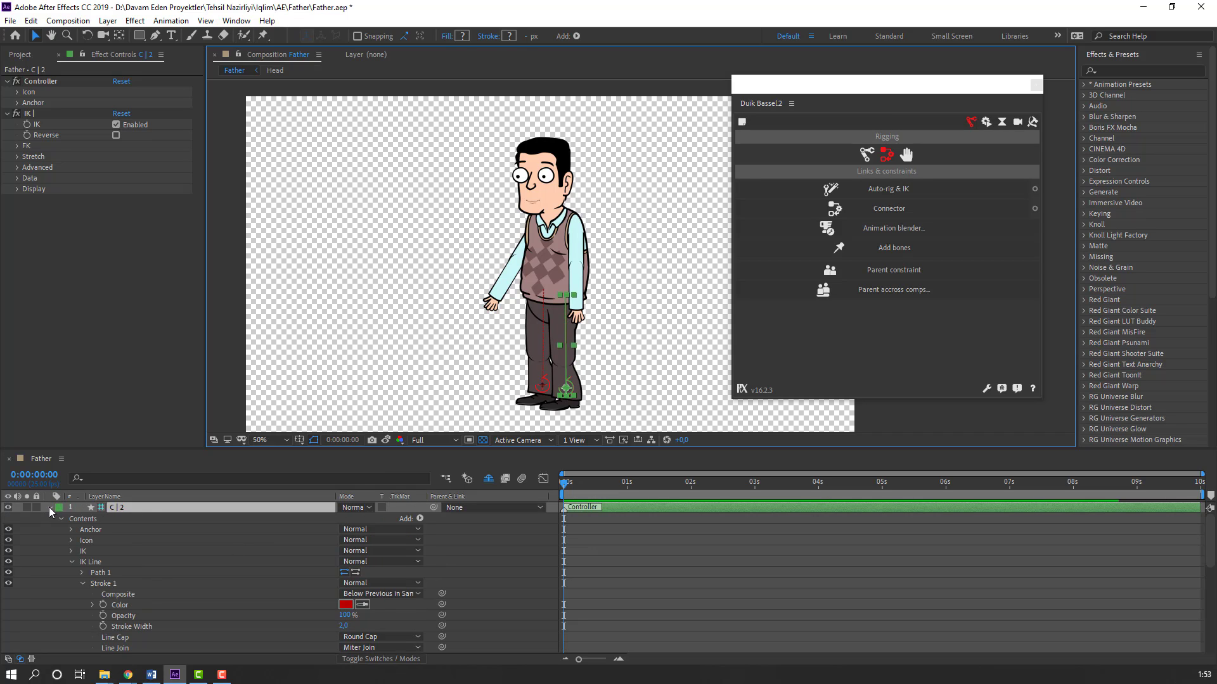
click(49, 508)
scroll(159, 551, down, 2)
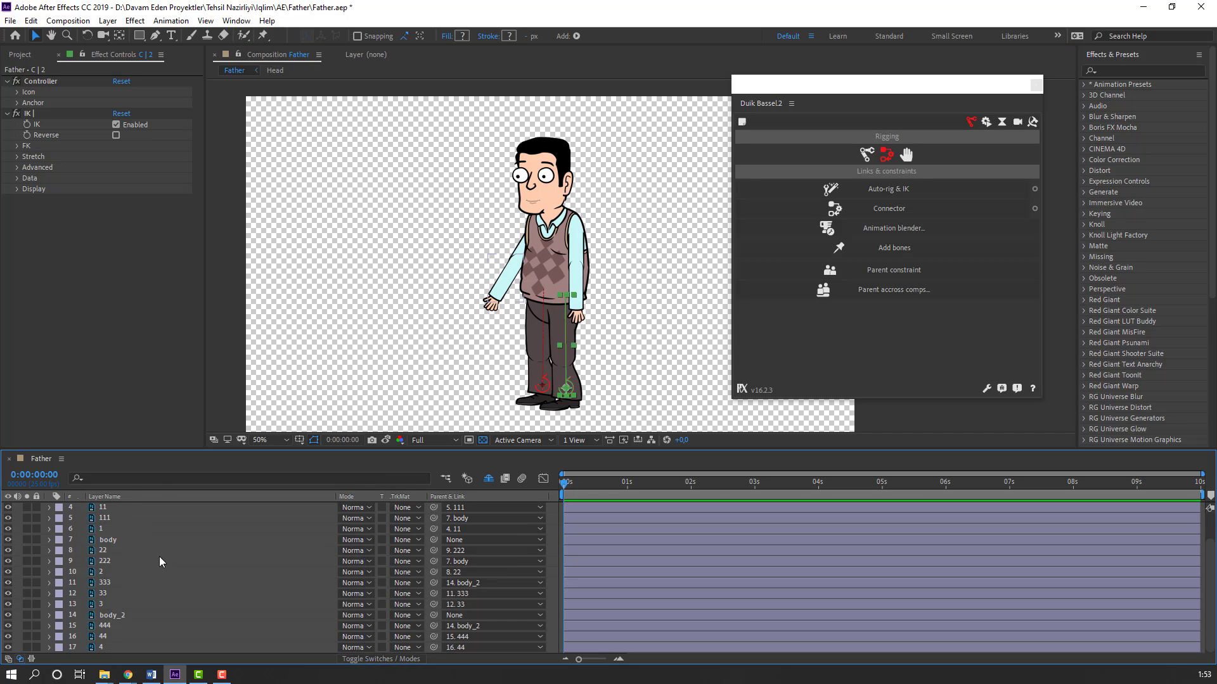
click(121, 618)
drag(545, 313, 544, 317)
key(ctrl+z)
Step: Parent the body layer to body_2 and test the link by moving body_2, undoing the move
click(123, 540)
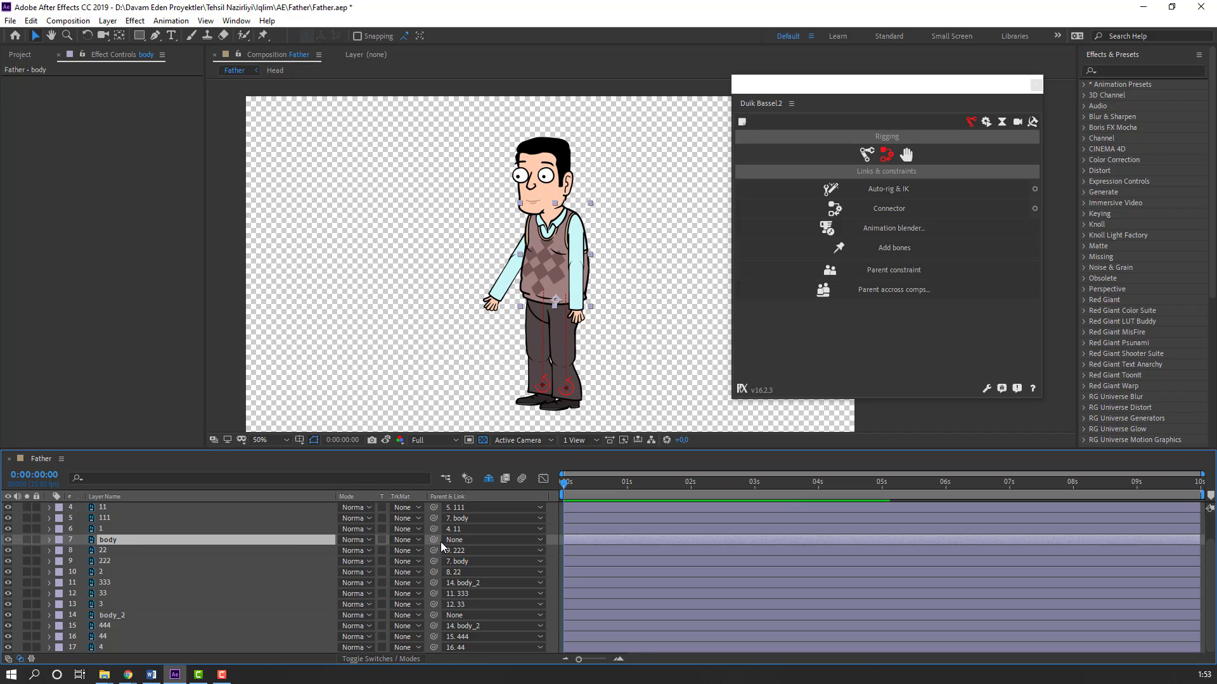
drag(434, 539, 118, 616)
click(121, 616)
mouse_move(570, 321)
mouse_down()
mouse_move(570, 338)
mouse_move(533, 332)
mouse_move(581, 353)
mouse_move(546, 328)
mouse_move(567, 332)
mouse_up()
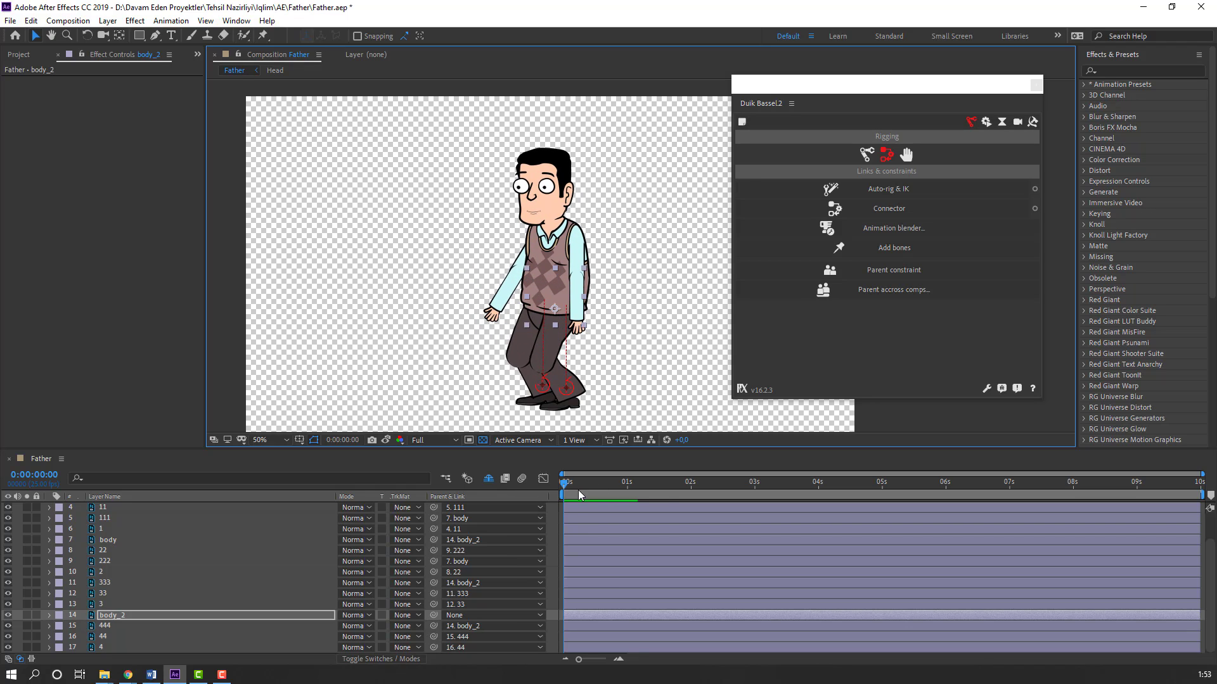
key(ctrl+z)
Step: Reveal the Position of both leg controllers, C | and C | 2, and start keyframing it at 0:00:00:00
scroll(268, 565, up, 2)
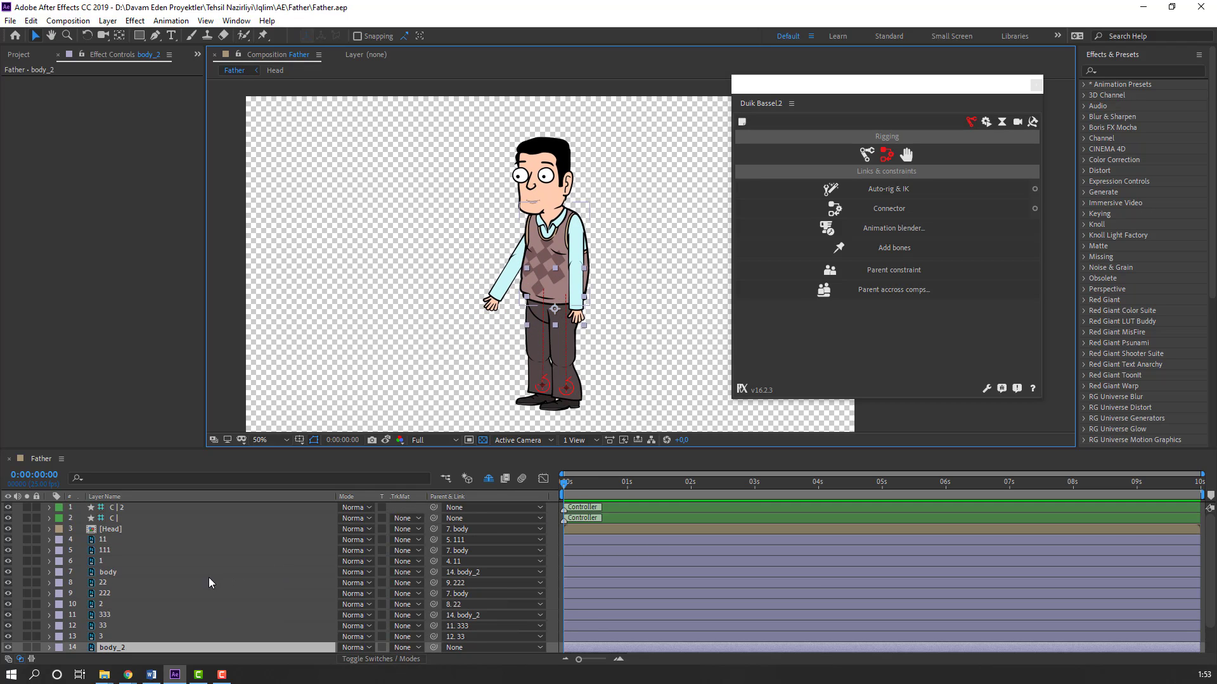
click(116, 519)
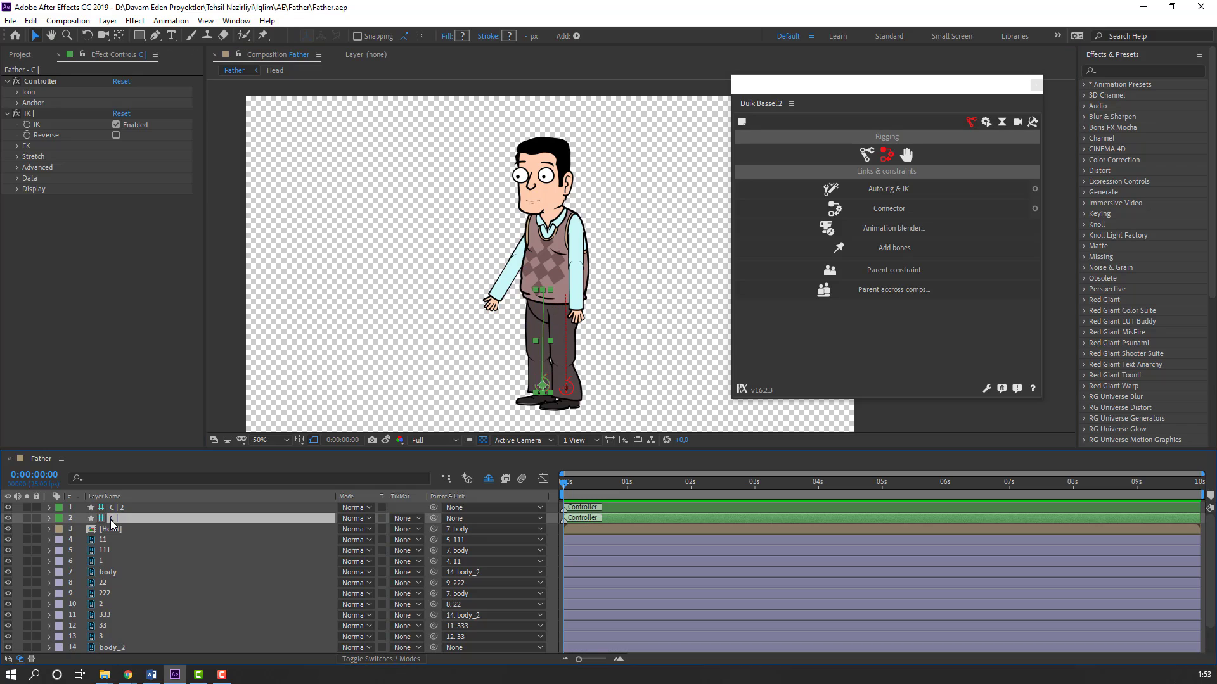
key(period)
drag(556, 385, 575, 282)
drag(541, 364, 550, 300)
click(522, 356)
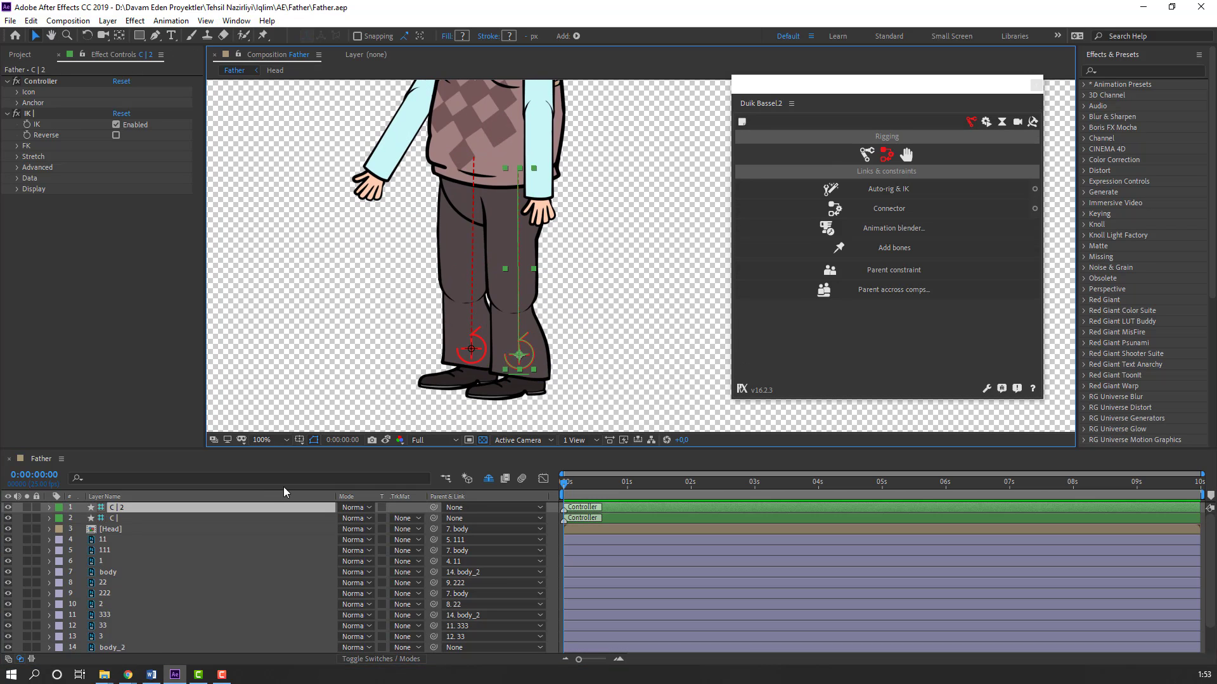
key(p)
click(126, 531)
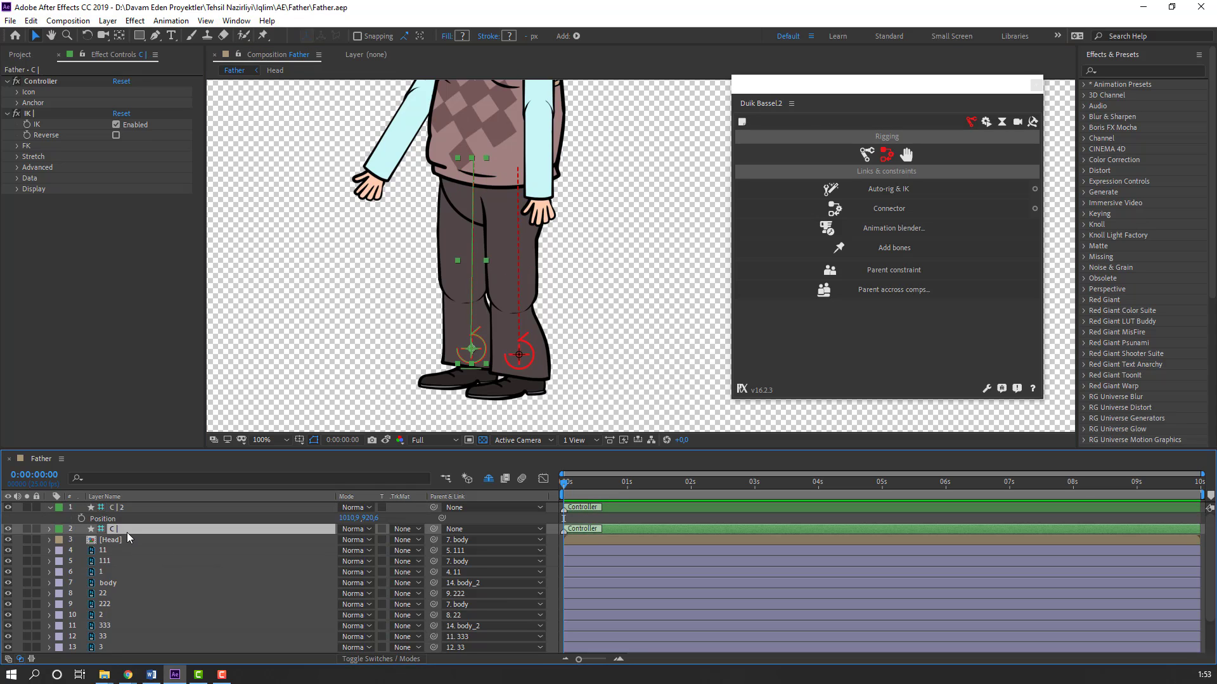
key(p)
click(82, 518)
click(81, 540)
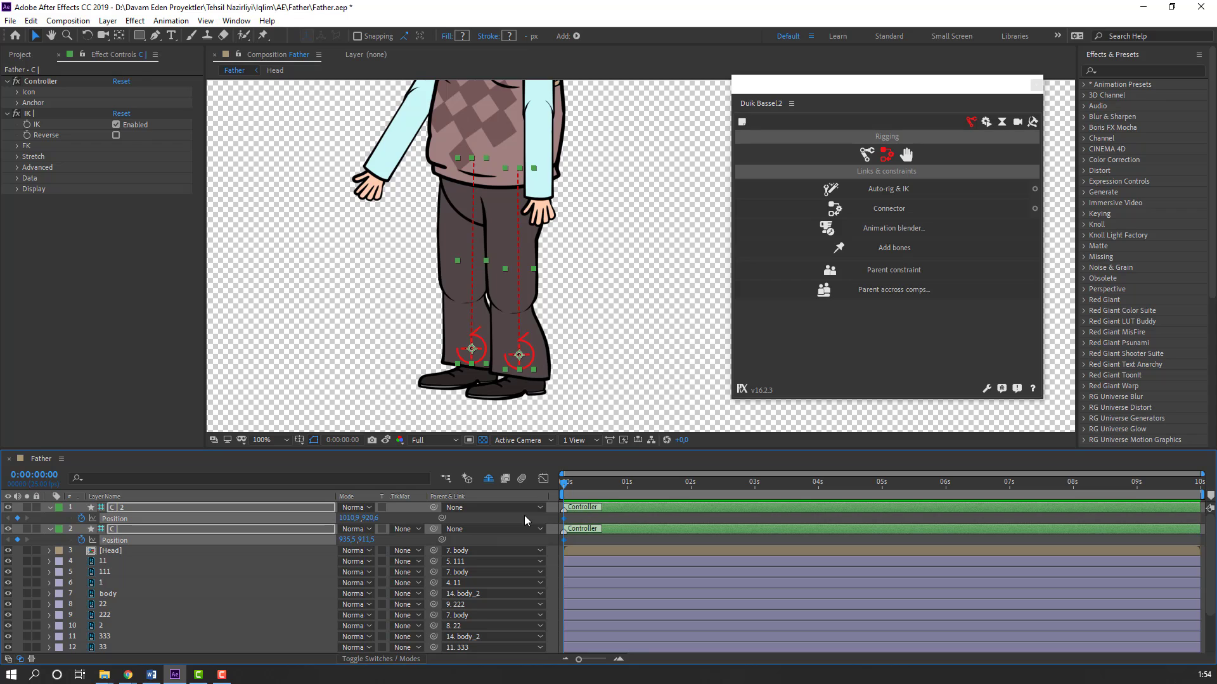
Step: Spread the feet at 0:00:00:00 by setting the X position of C | to 1081.5 and of C | 2 to 905.9
drag(348, 540, 444, 523)
drag(356, 518, 271, 515)
click(277, 518)
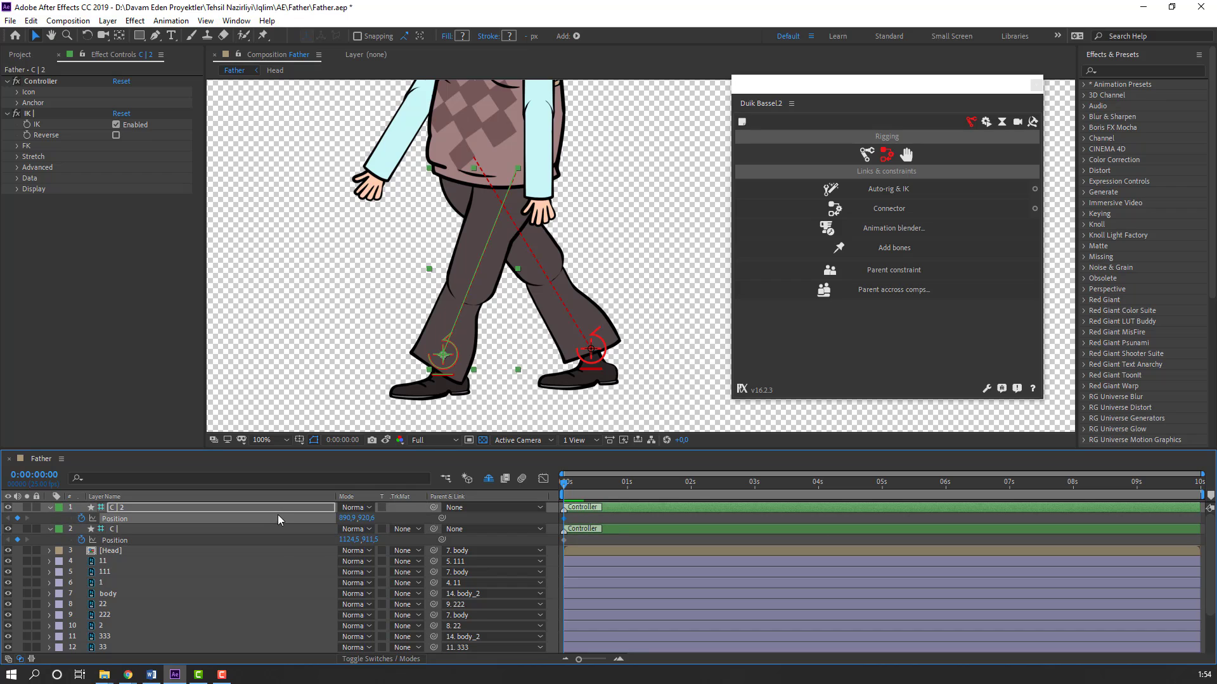
mouse_move(357, 540)
mouse_down()
mouse_move(318, 540)
mouse_move(355, 519)
mouse_up()
click(354, 519)
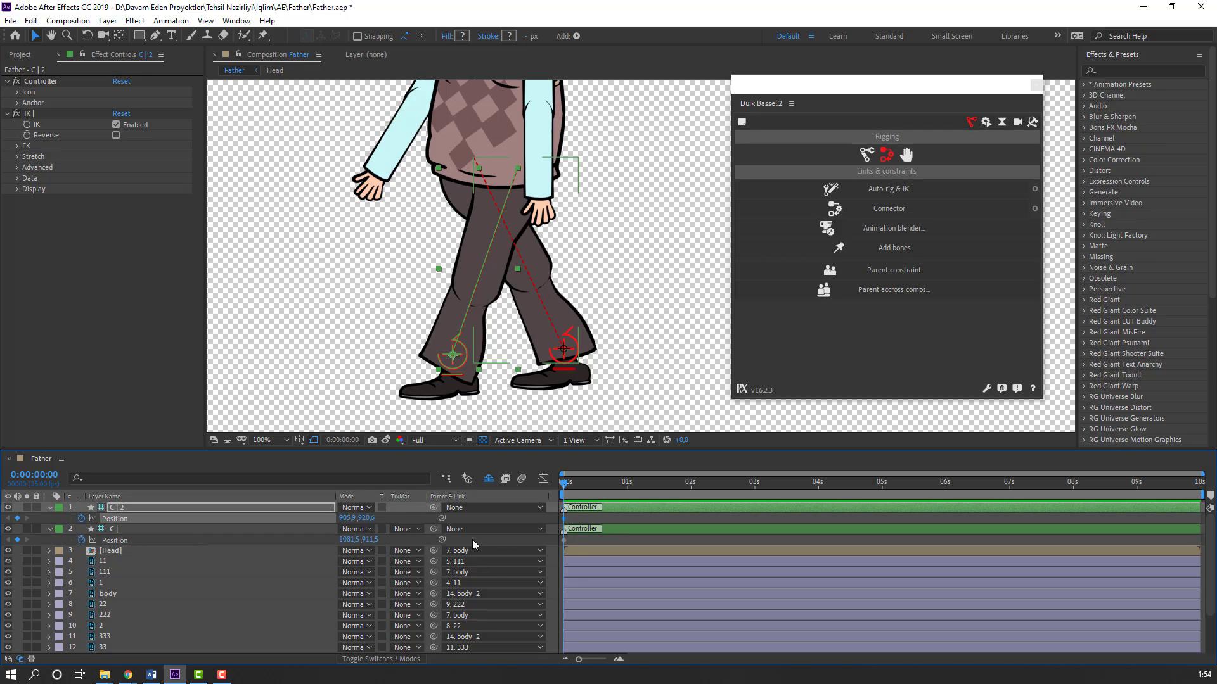
Step: Swap the feet at 0:00:00:10 by setting the X position of C | 2 to 1087.9 and of C | to 861.5
key(shift+Page_Down)
drag(346, 518, 457, 517)
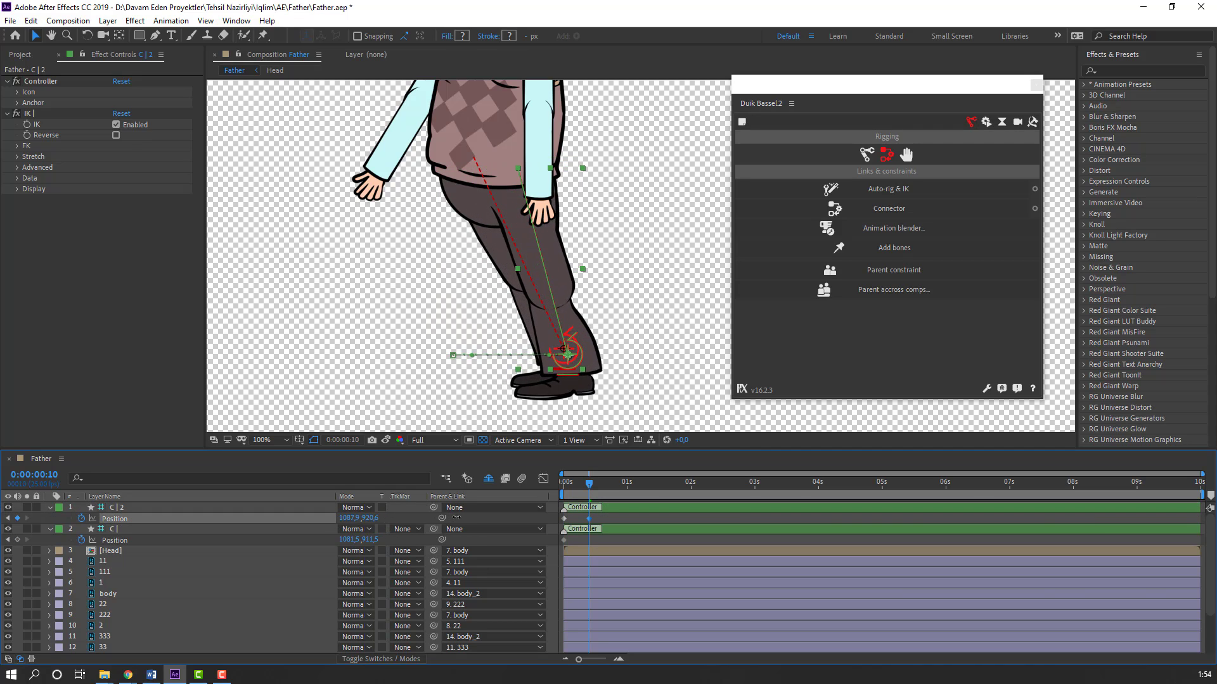
drag(354, 539, 216, 544)
Step: Copy the first position keyframe of each leg controller to 0:00:00:20 and end the work area there
mouse_move(588, 492)
mouse_down()
mouse_move(564, 493)
mouse_move(594, 500)
mouse_up()
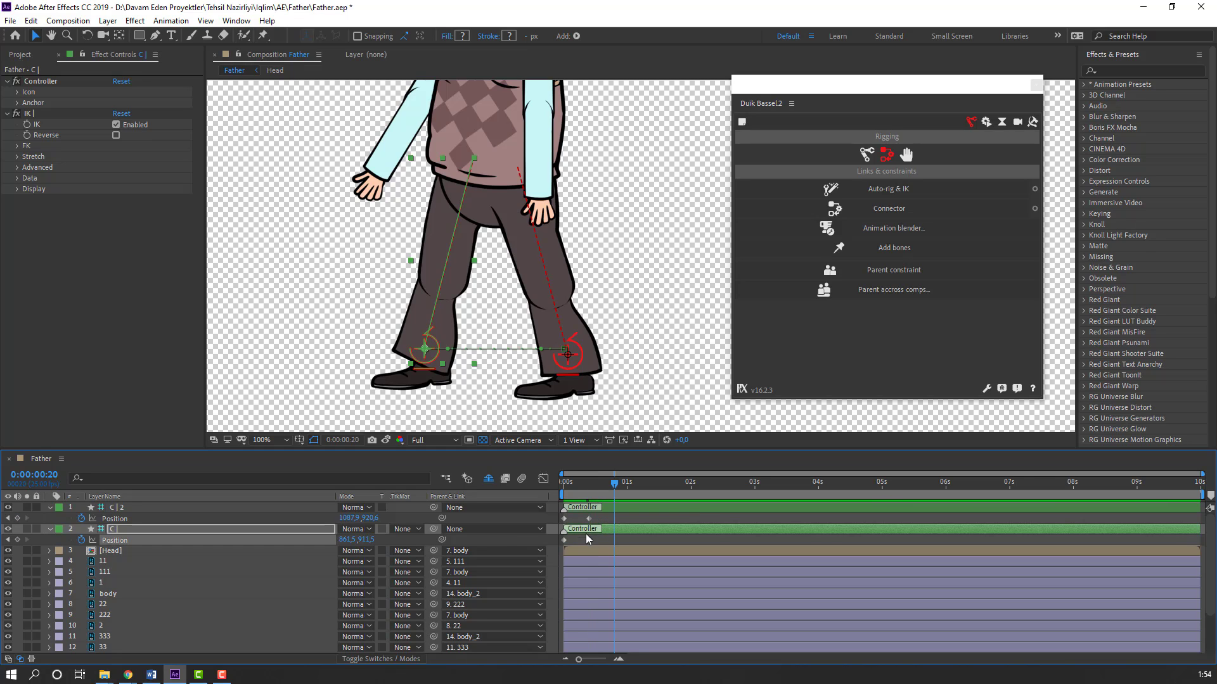
drag(574, 515, 560, 522)
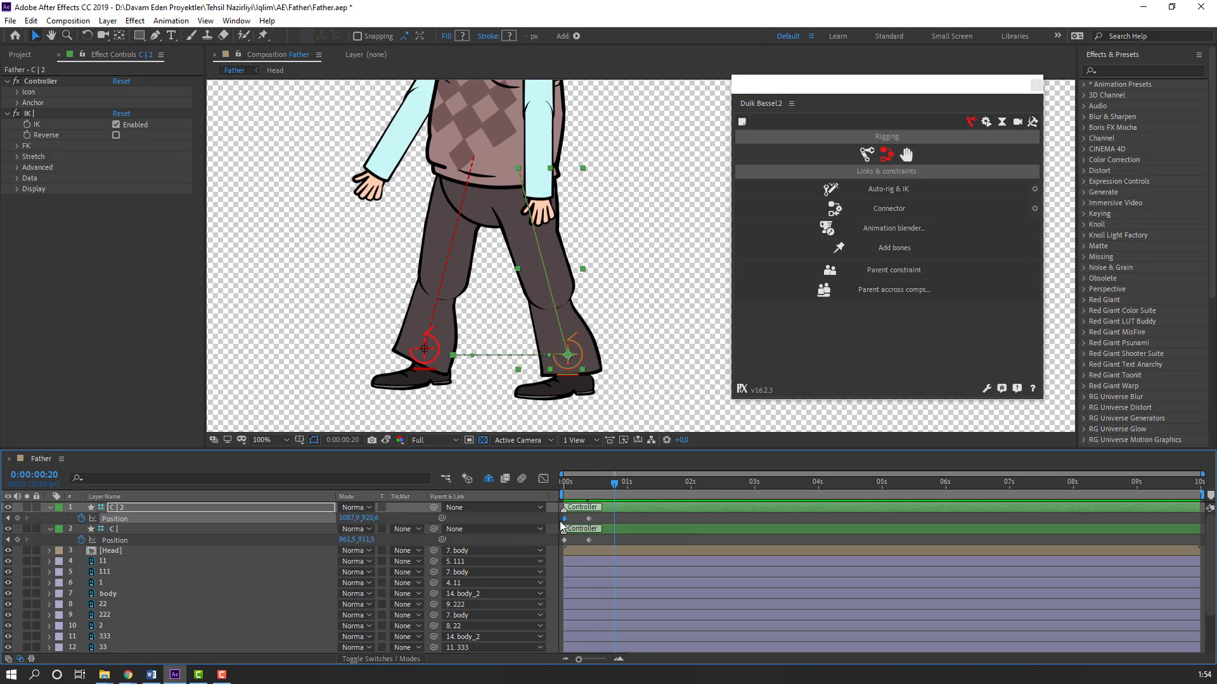
key(ctrl+c)
key(ctrl+v)
drag(575, 537, 559, 546)
key(ctrl+c)
key(ctrl+v)
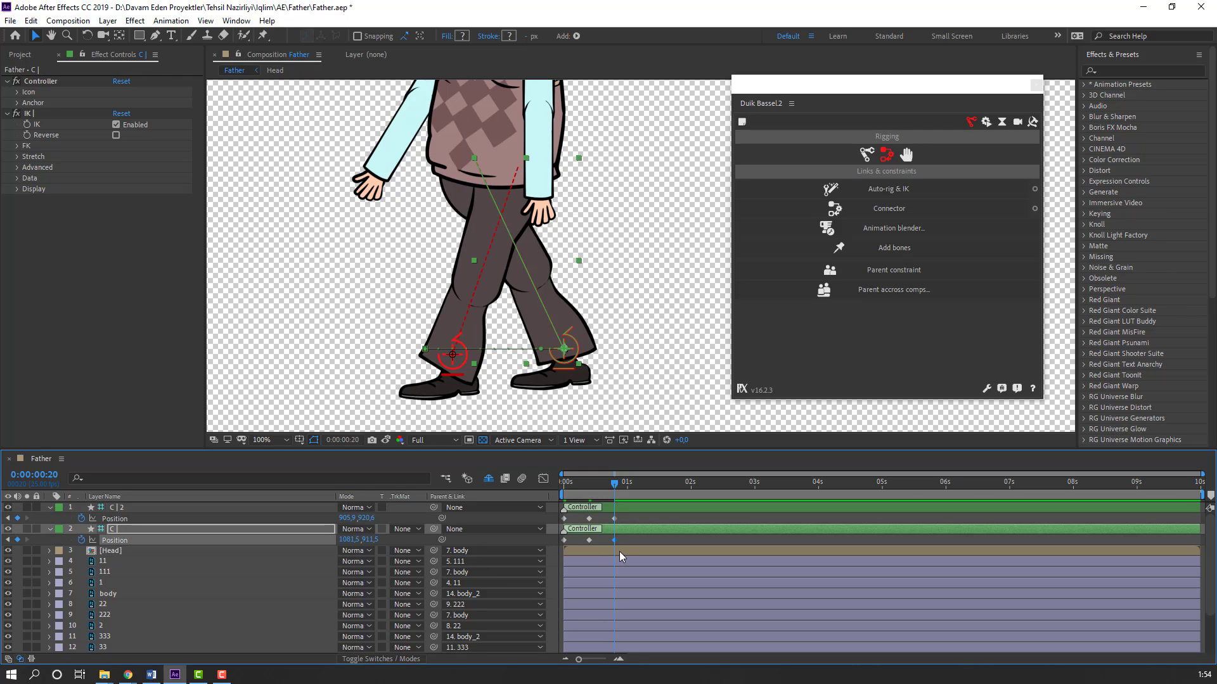
key(n)
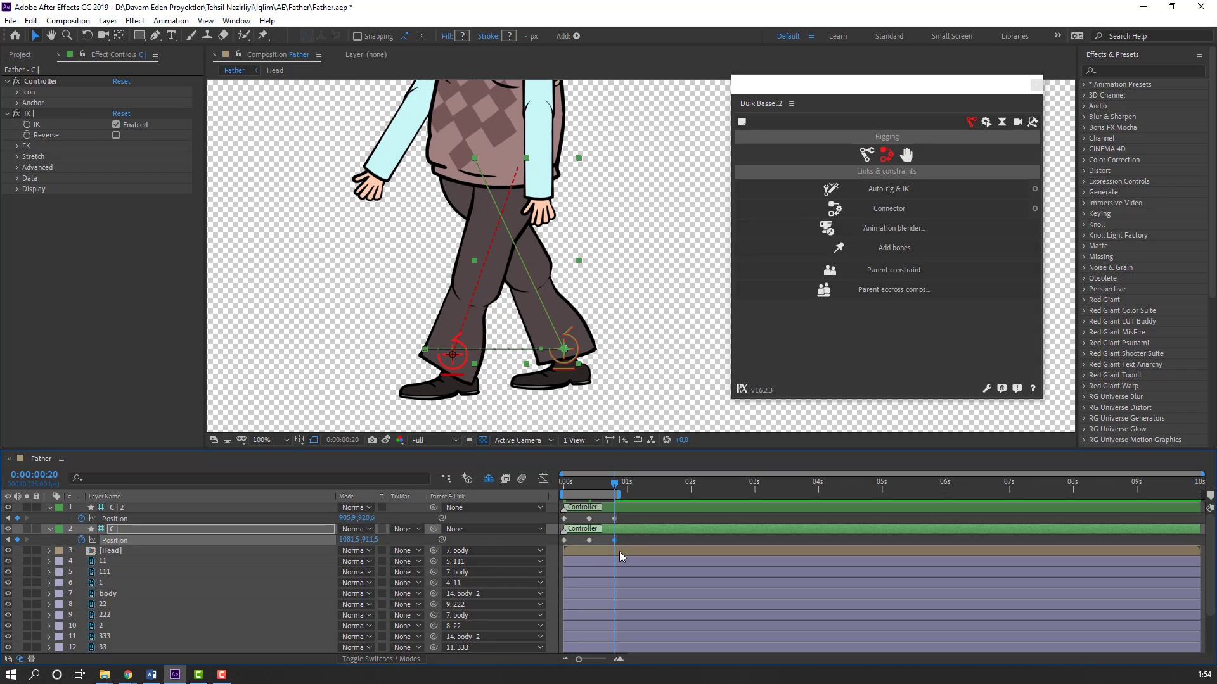
Step: Apply Easy Ease to all position keyframes of both leg controllers and preview the walk
drag(632, 516, 556, 550)
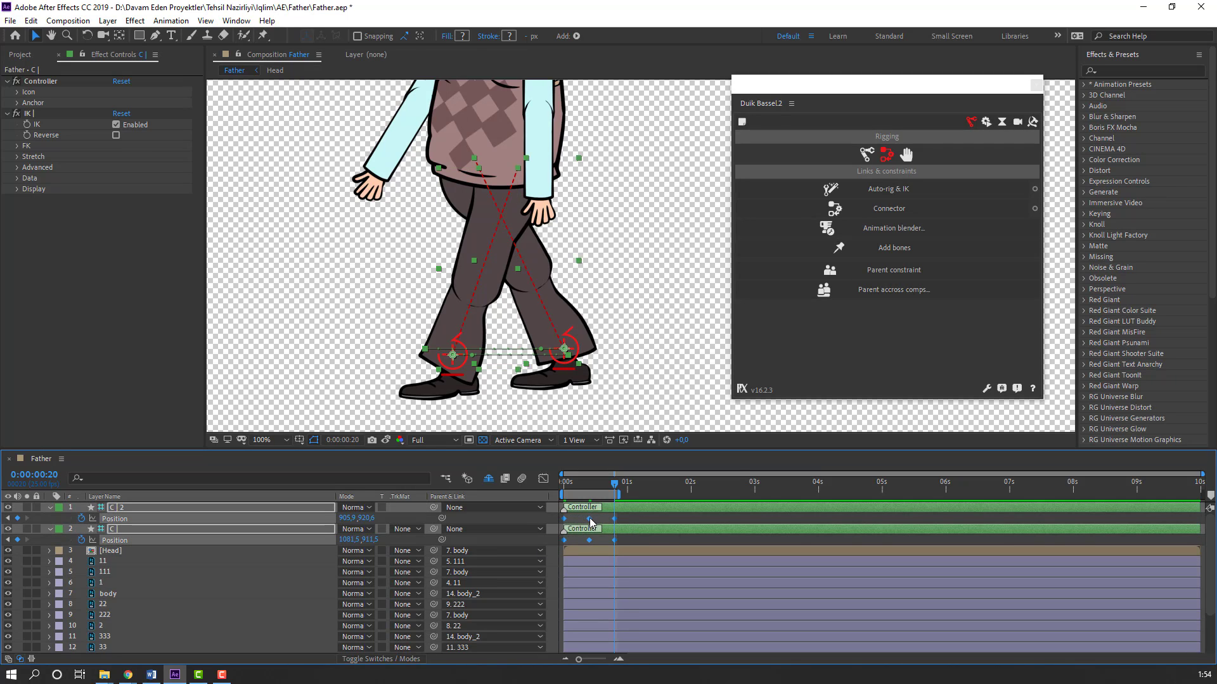
right_click(590, 521)
mouse_move(672, 509)
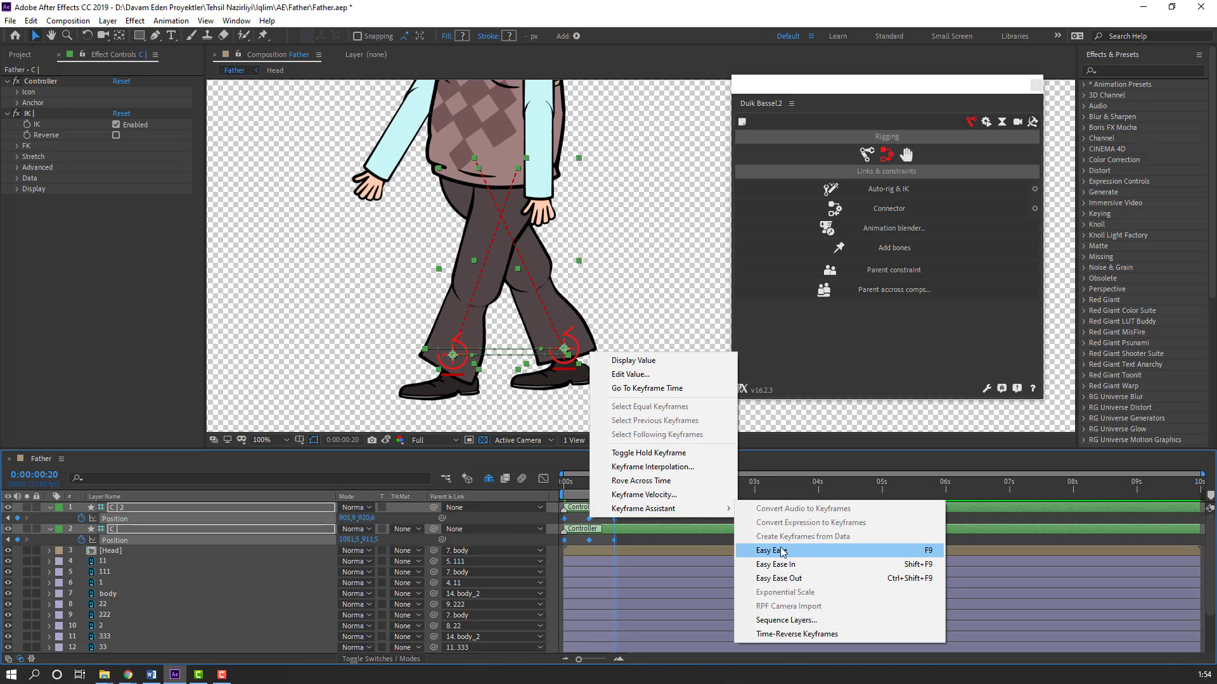
click(783, 551)
key(space)
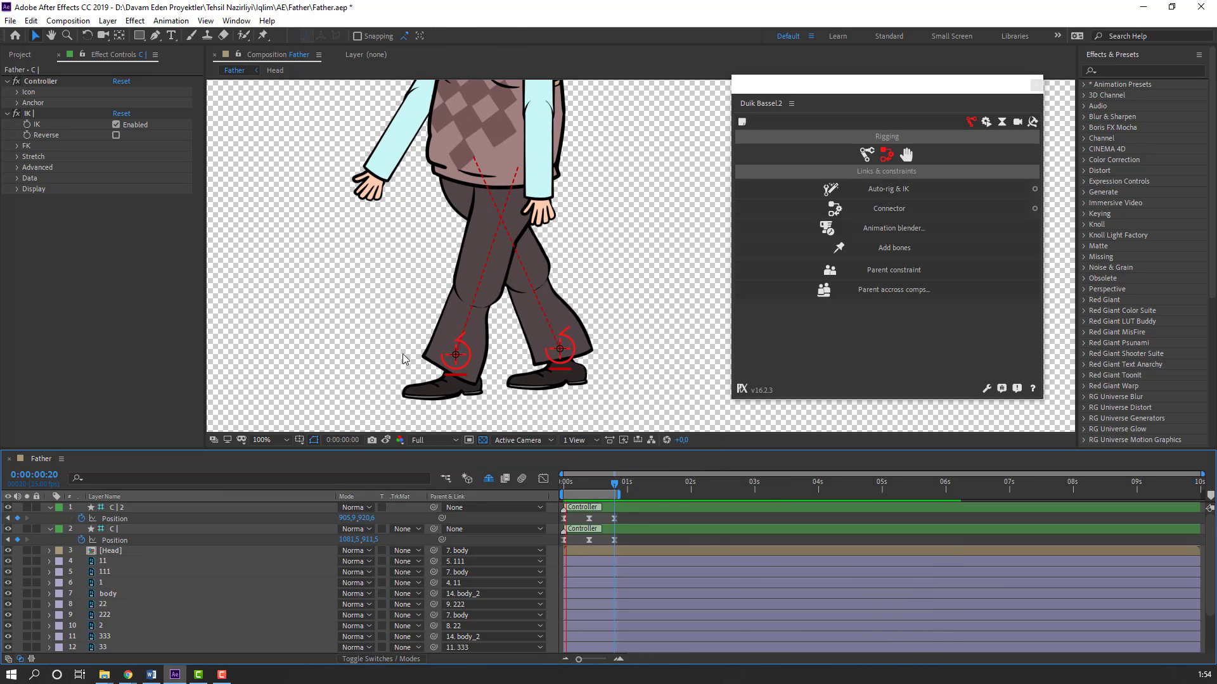
scroll(442, 348, down, 2)
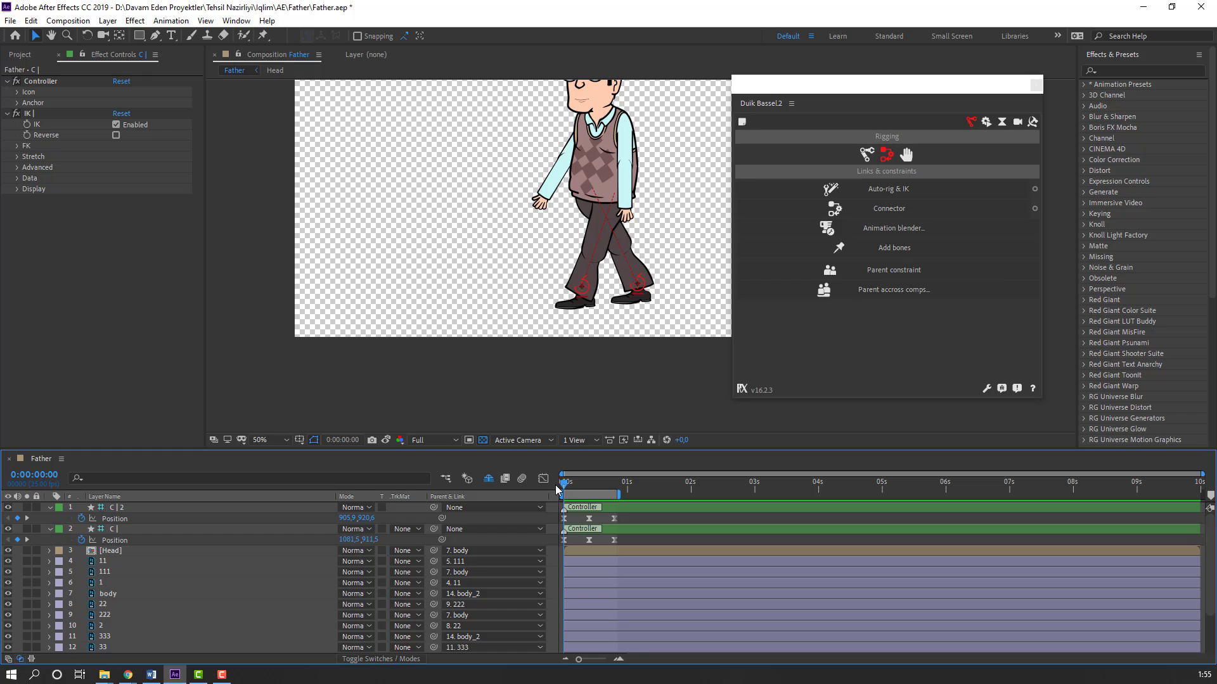
key(space)
key(space)
Step: Lift the C | foot at 0:00:00:05 by setting its Y position to 851.5, and preview the motion
click(115, 529)
scroll(627, 273, up, 2)
drag(631, 278, 551, 300)
key(=)
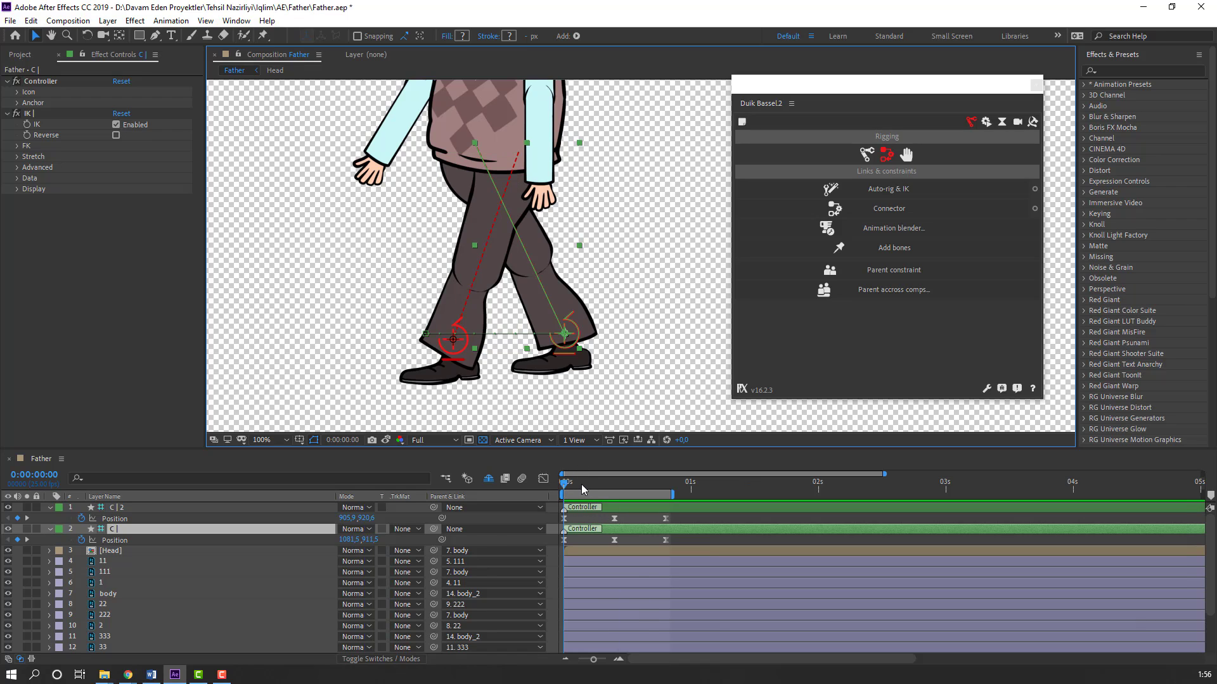
drag(581, 483, 589, 483)
drag(366, 539, 323, 545)
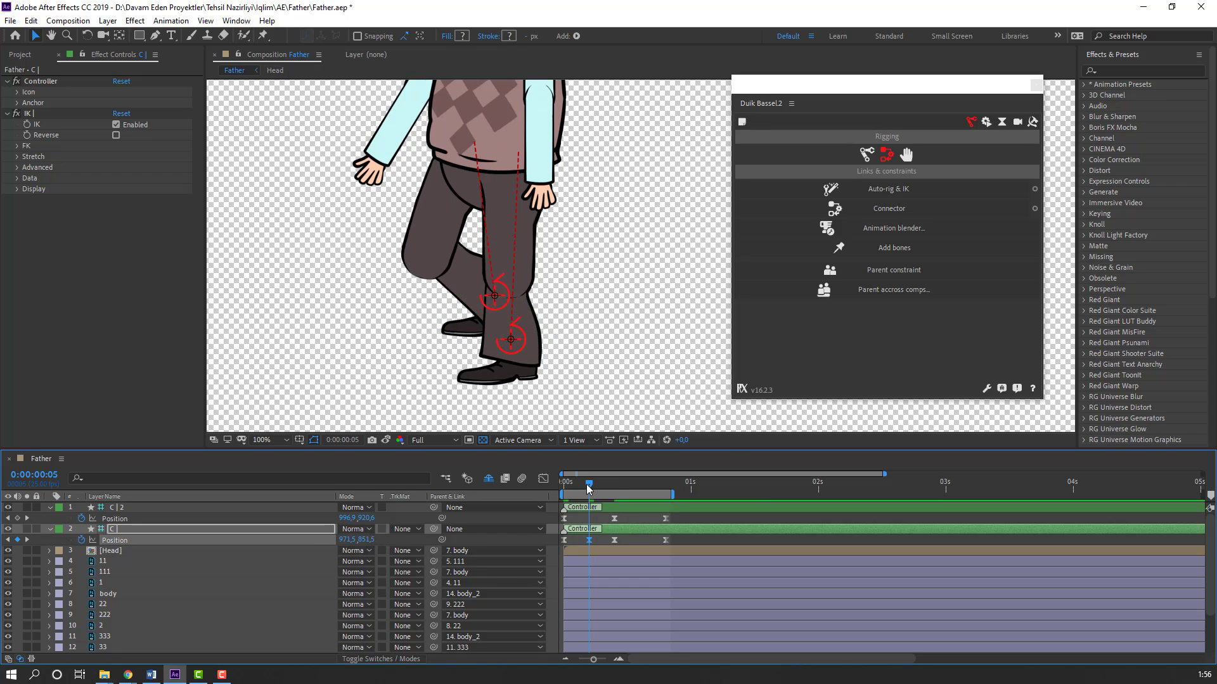
key(space)
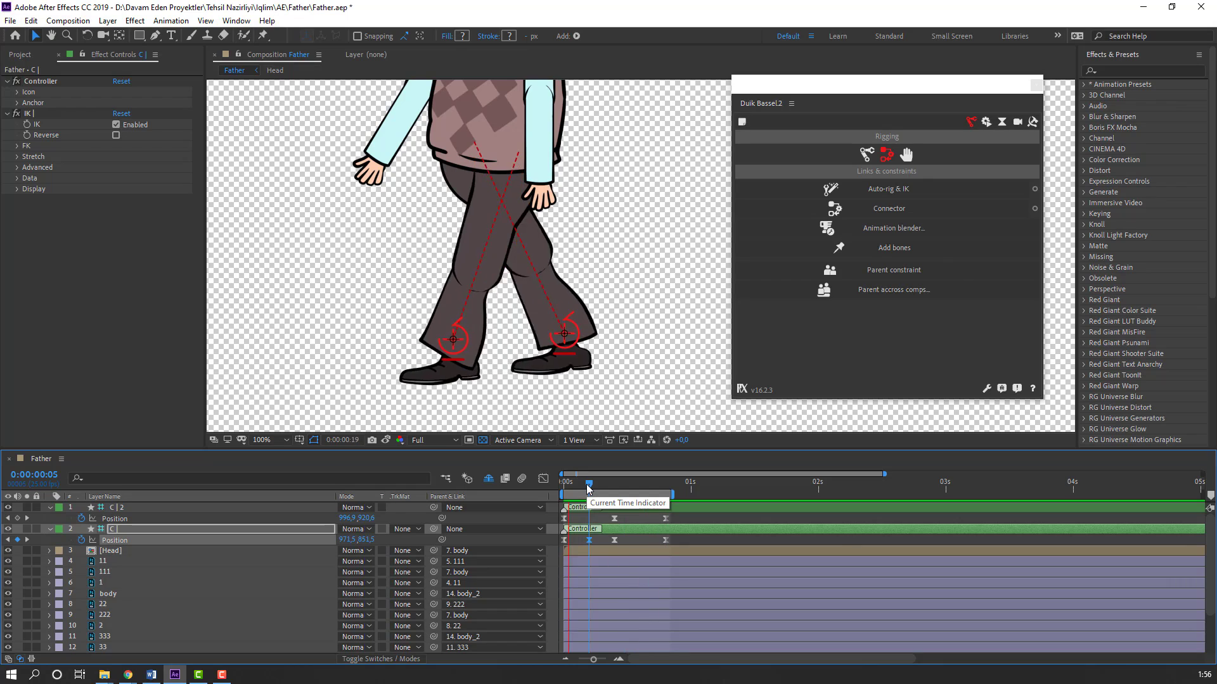
Step: Lift the C | 2 foot at 0:00:00:15 by setting its Y position to 872.6, and preview the walk
drag(588, 484, 639, 486)
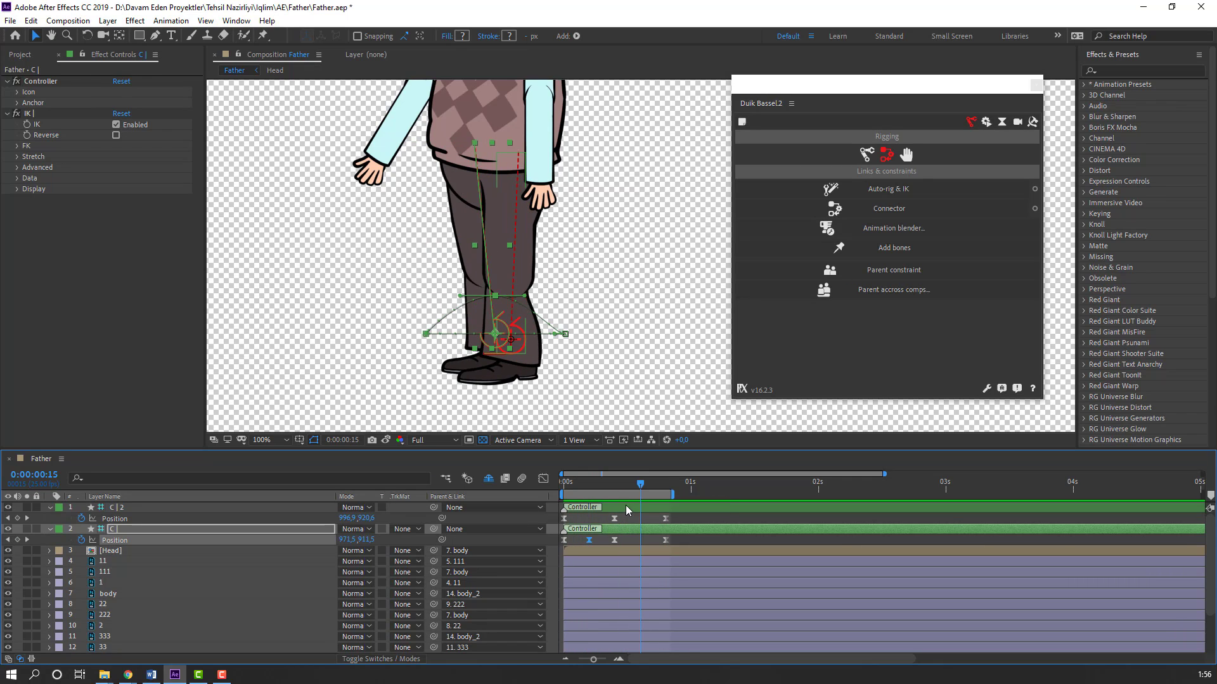
click(112, 509)
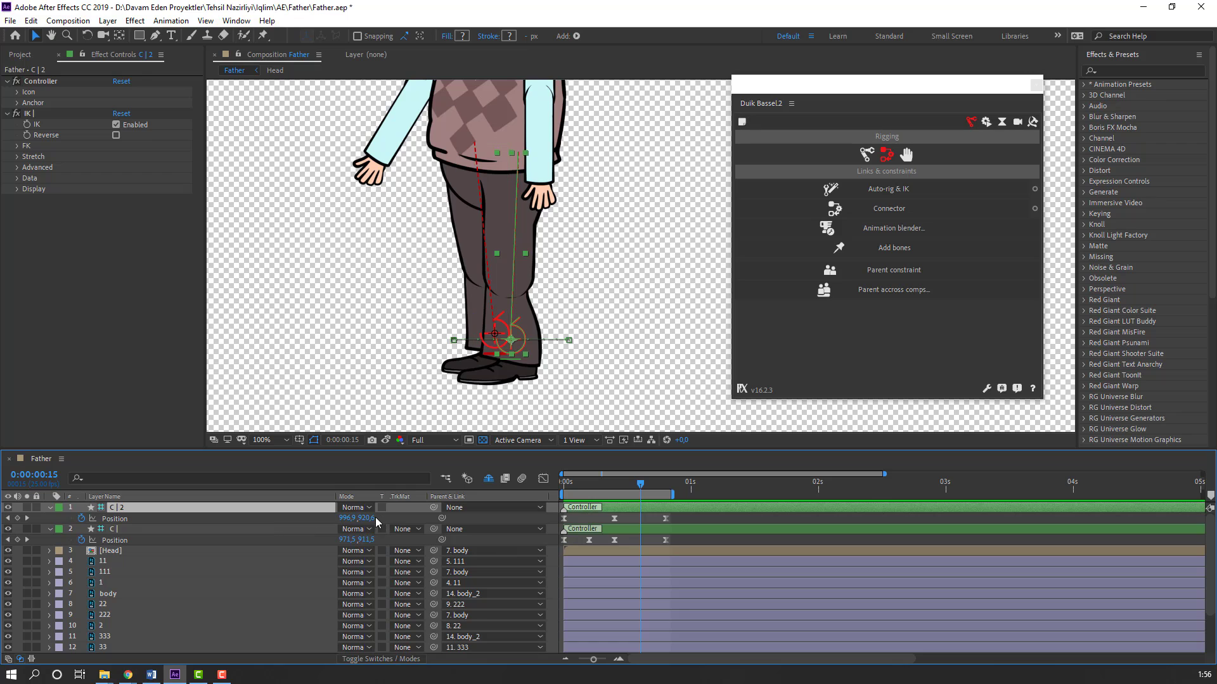
drag(370, 519, 334, 519)
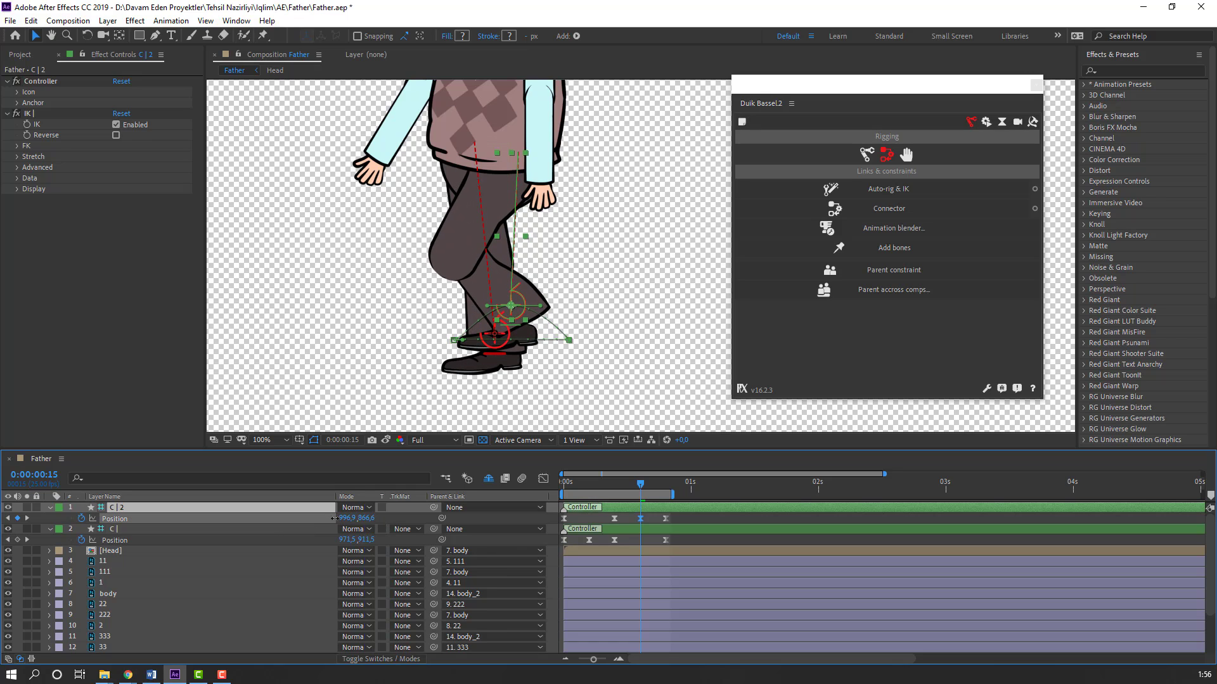
key(space)
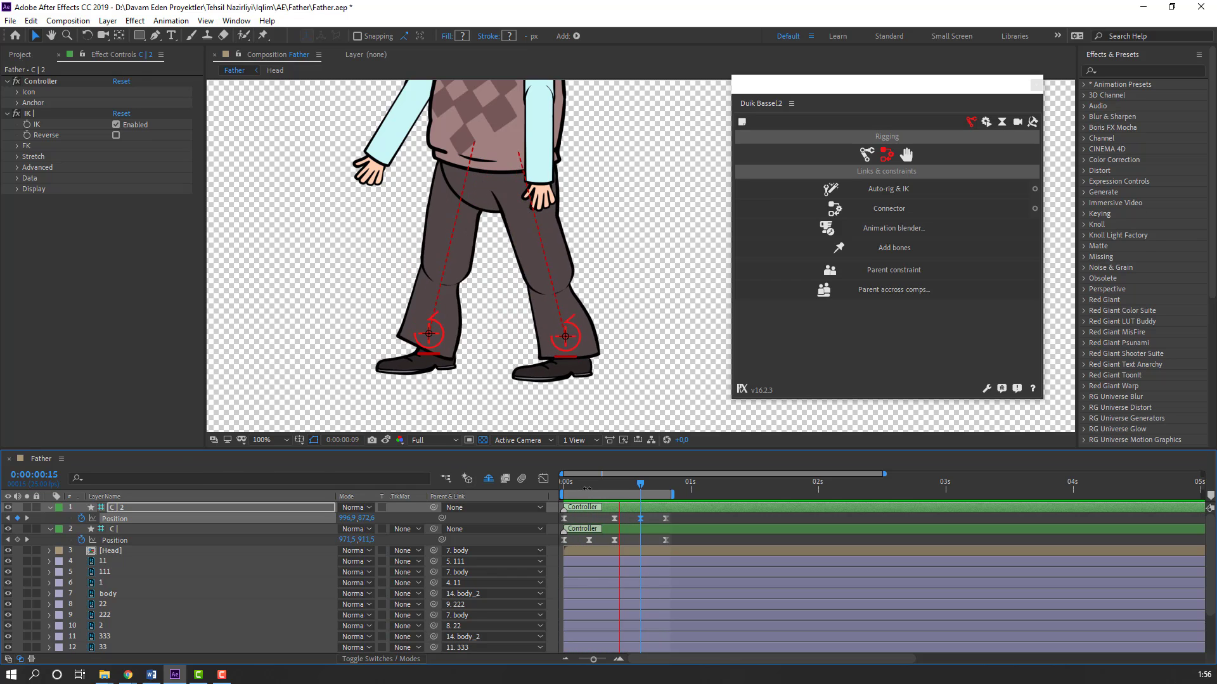
Step: Return to 0:00:00:00 and select both leg controllers, C | 2 and C |
drag(587, 484, 560, 486)
click(127, 507)
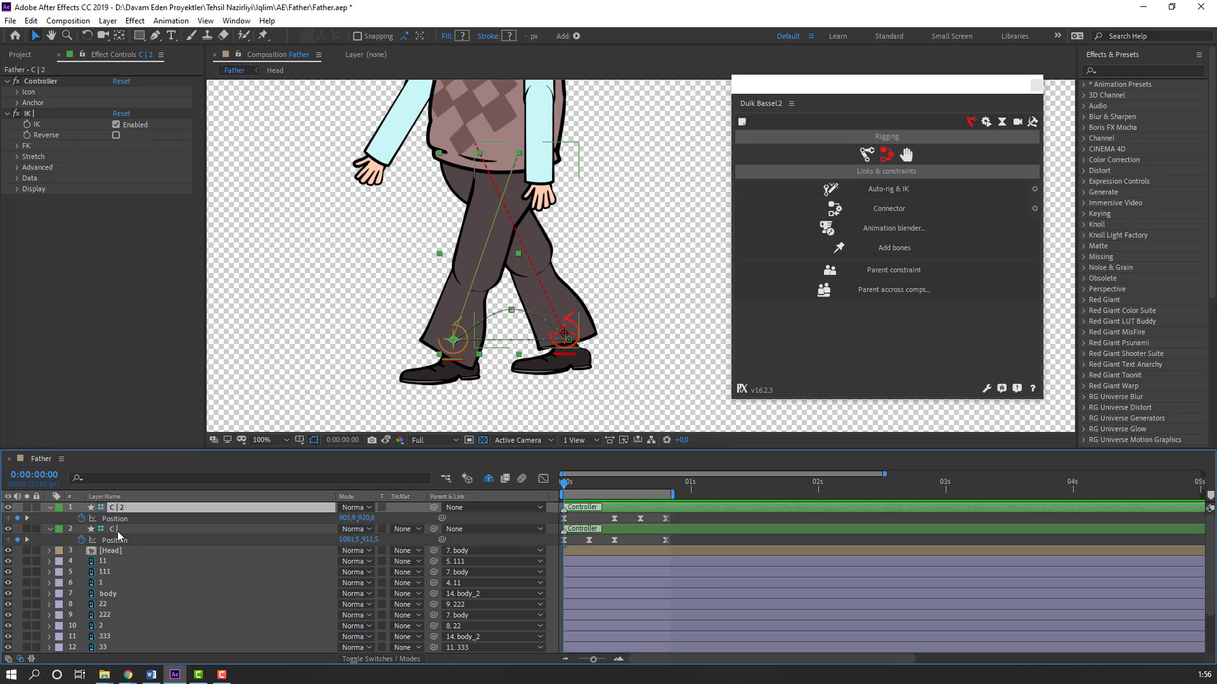
shift+click(115, 530)
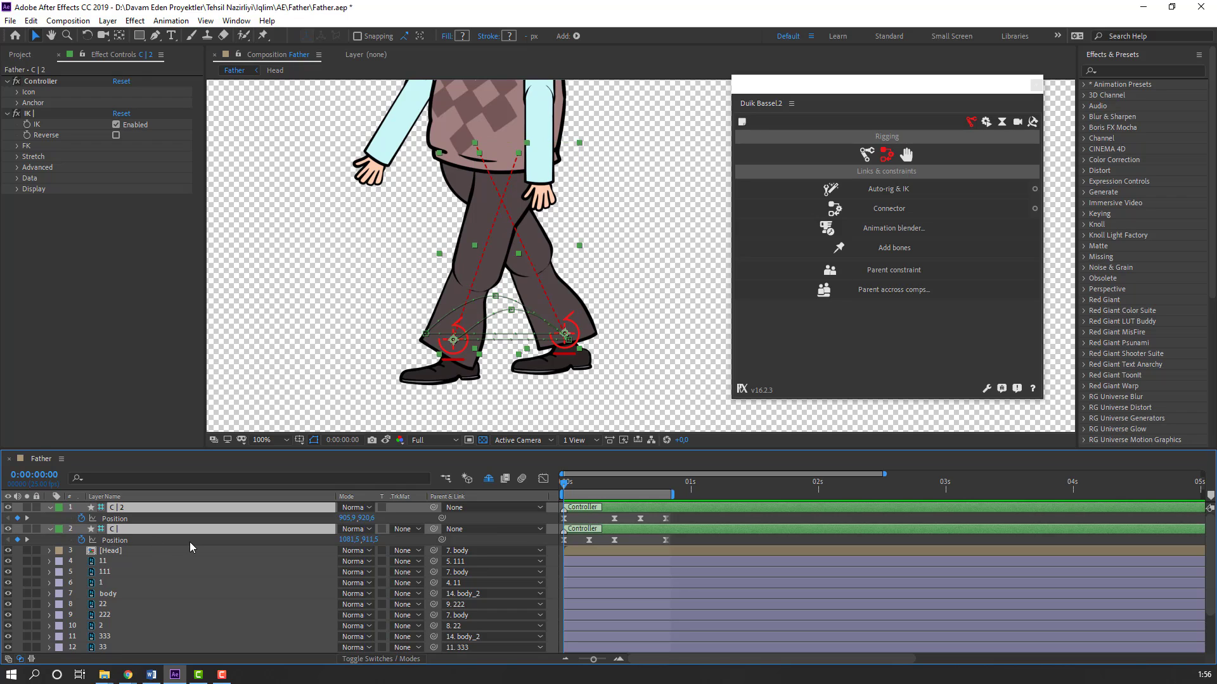
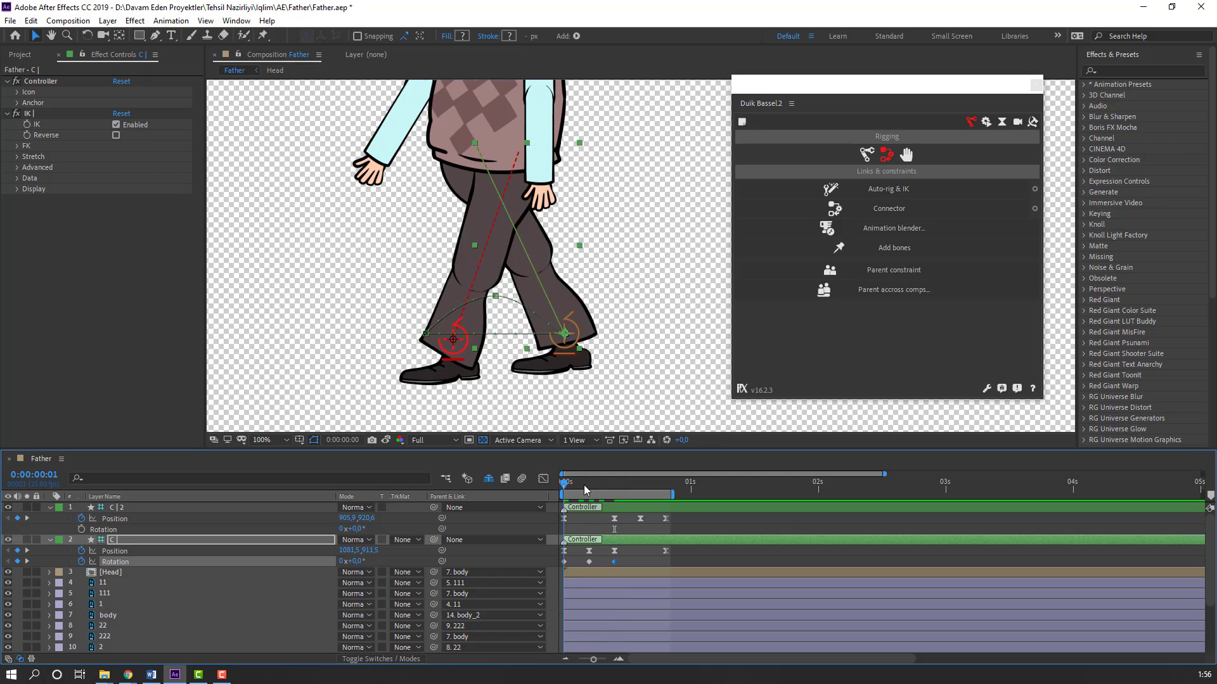
Step: Apply Easy Ease to the three rotation keyframes of controller C | and preview the foot's motion
drag(633, 557, 566, 562)
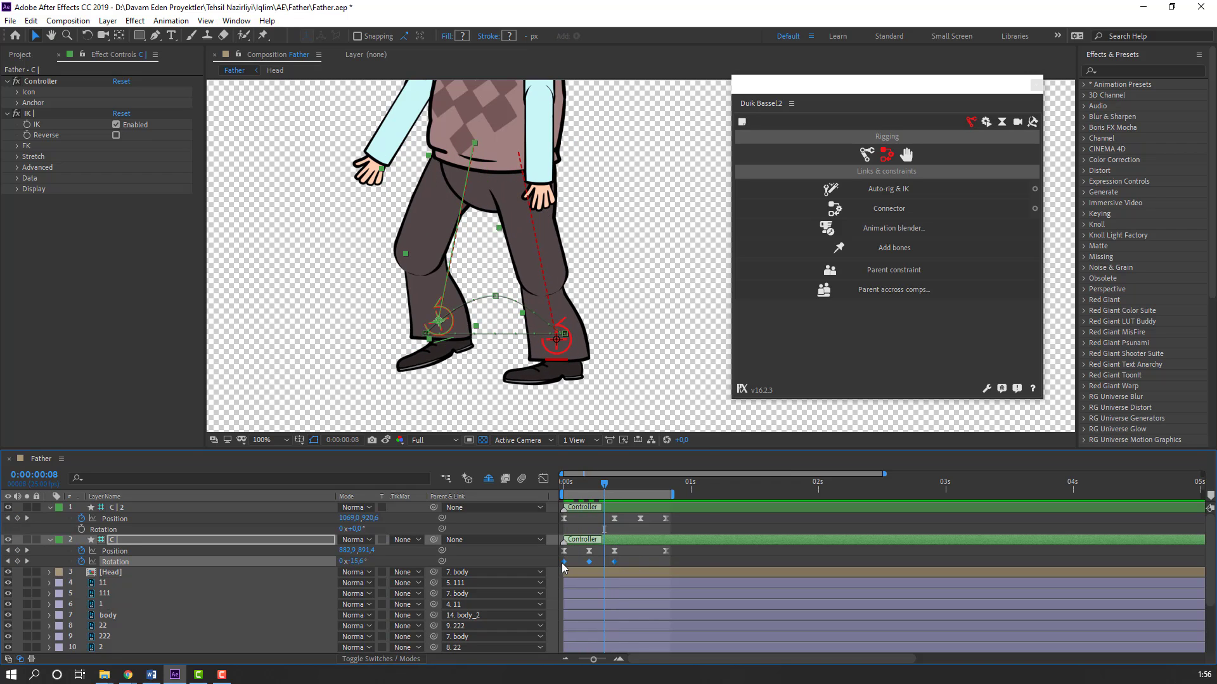
right_click(564, 560)
mouse_move(662, 554)
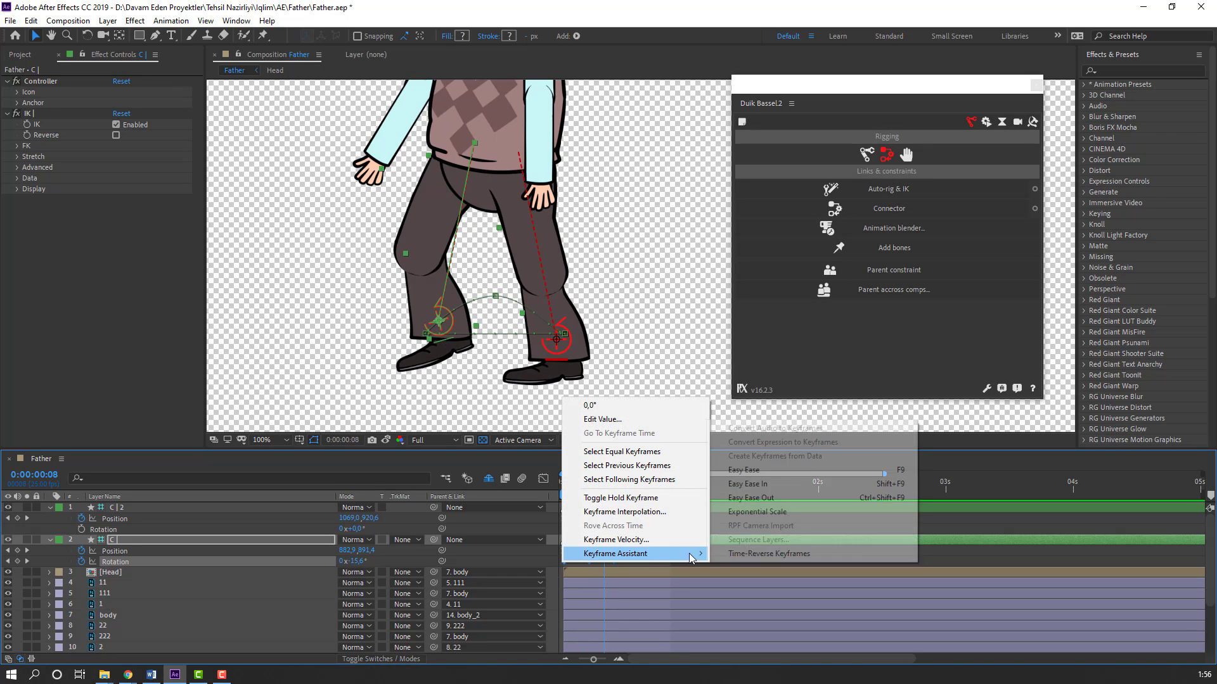
click(747, 471)
click(702, 556)
key(space)
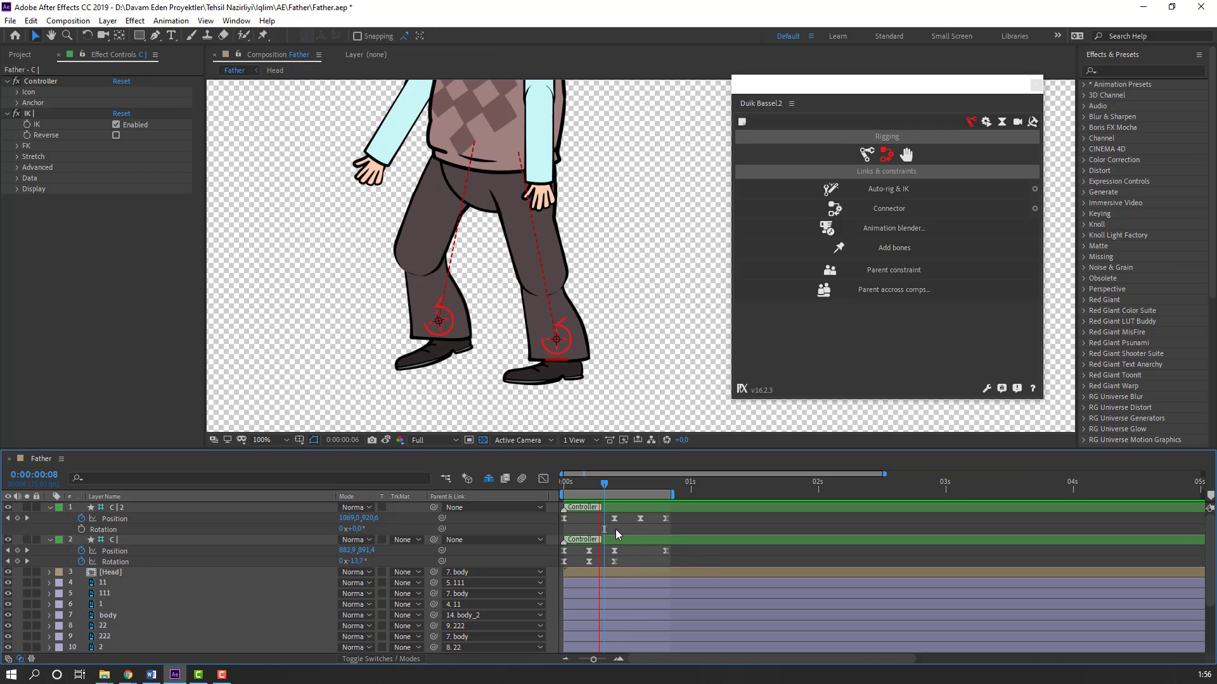
Step: Keyframe the C | 2 controller's rotation at 0:00:00:10 and set it to -20° at 0:00:00:15
click(605, 483)
drag(607, 482, 613, 484)
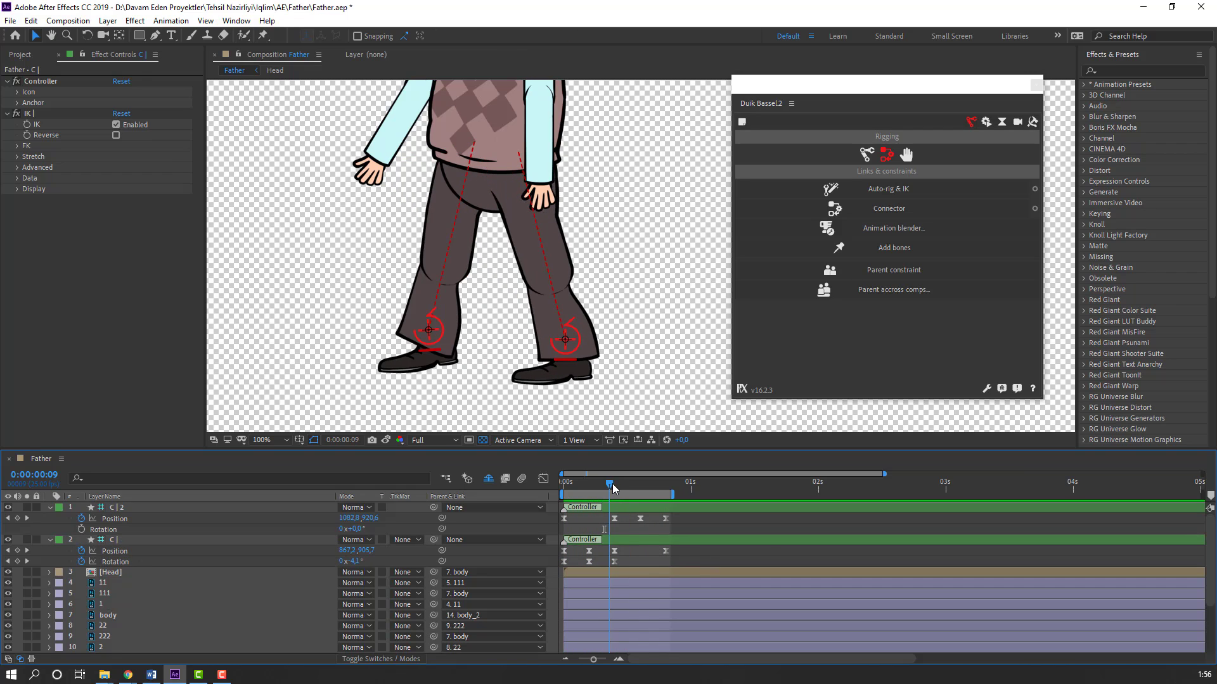
click(635, 505)
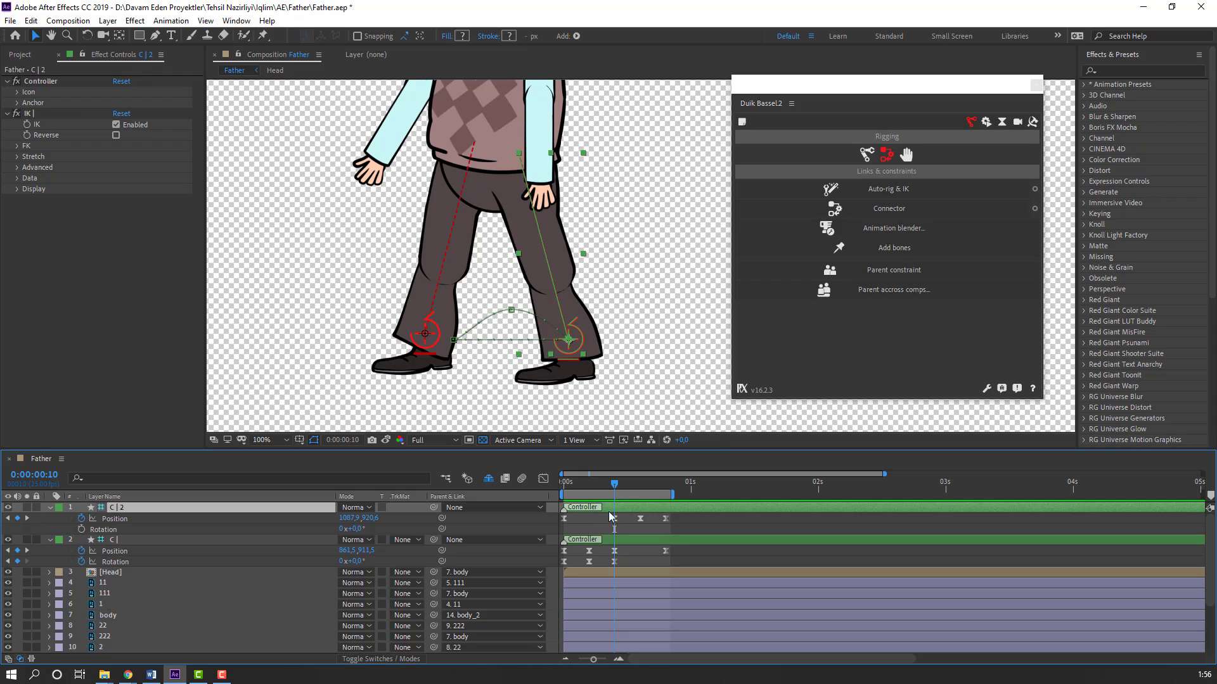
click(81, 533)
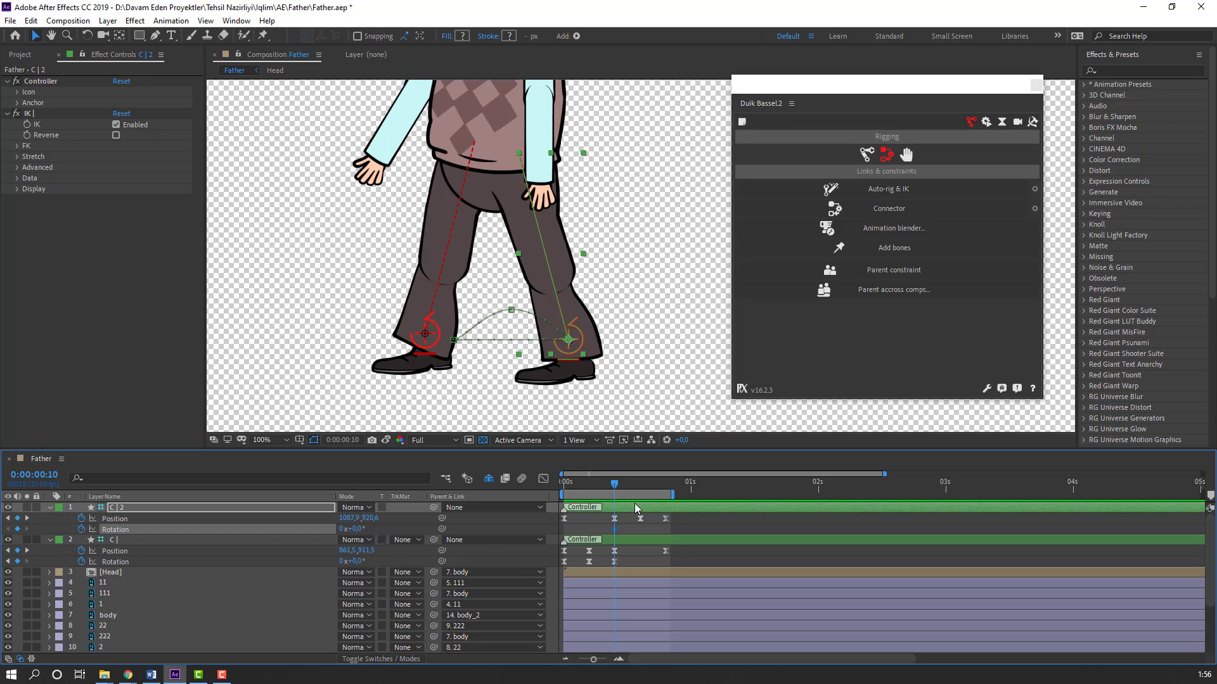
drag(618, 493, 641, 492)
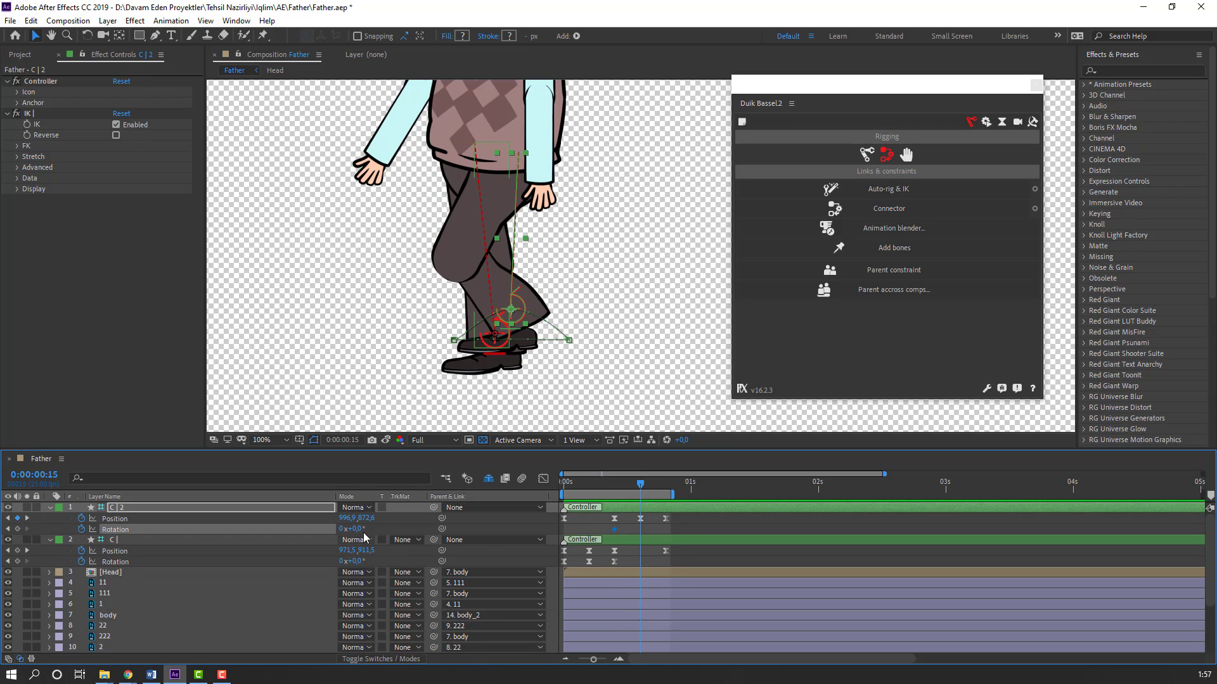
drag(353, 529, 347, 537)
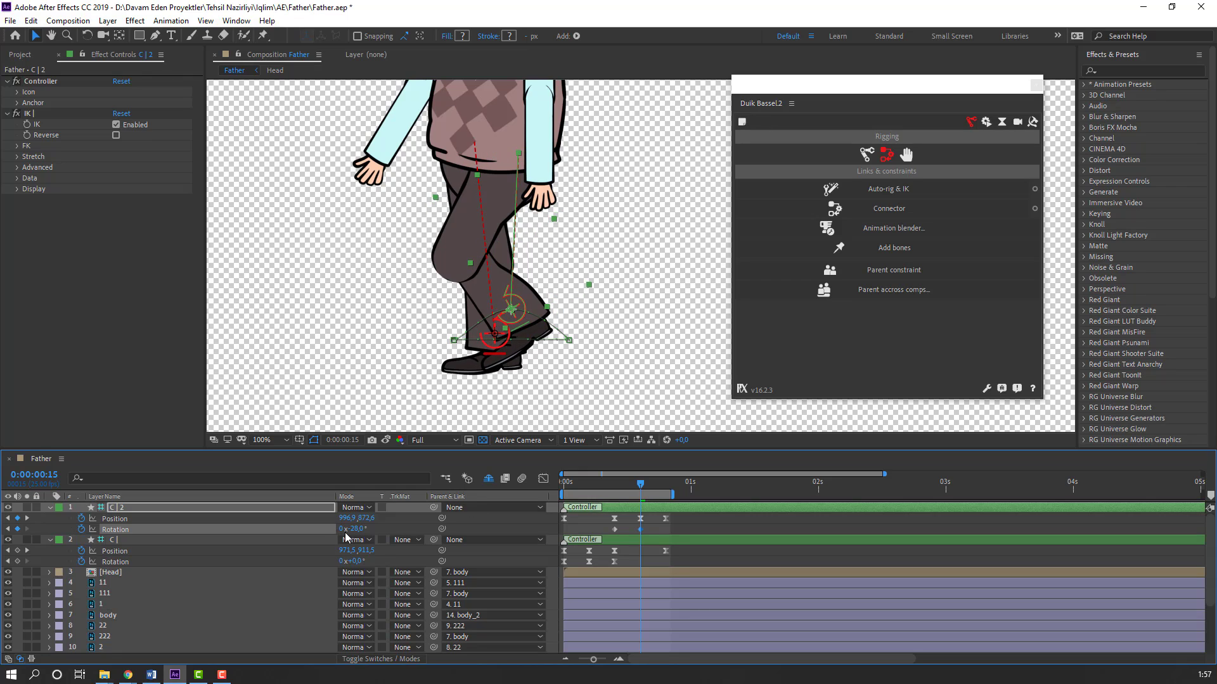
Step: Copy the C | 2 rotation keyframe from 0:00:00:10 to 0:00:00:20
drag(648, 483, 664, 486)
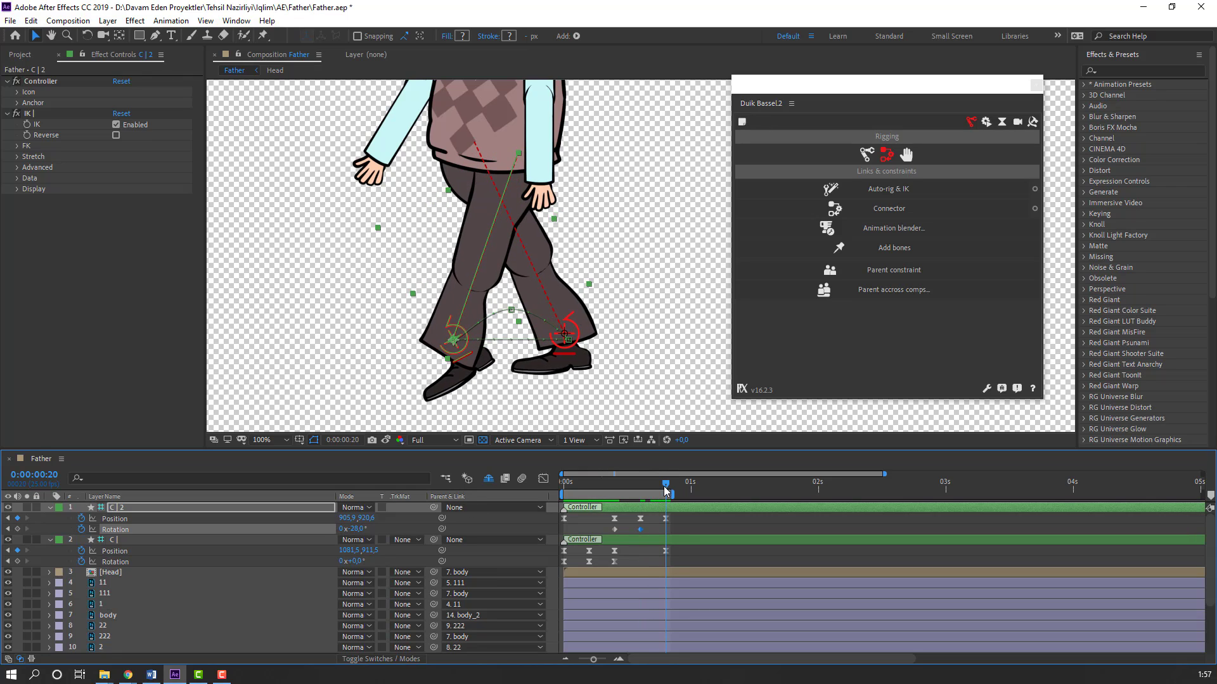
click(610, 527)
click(615, 530)
key(ctrl+c)
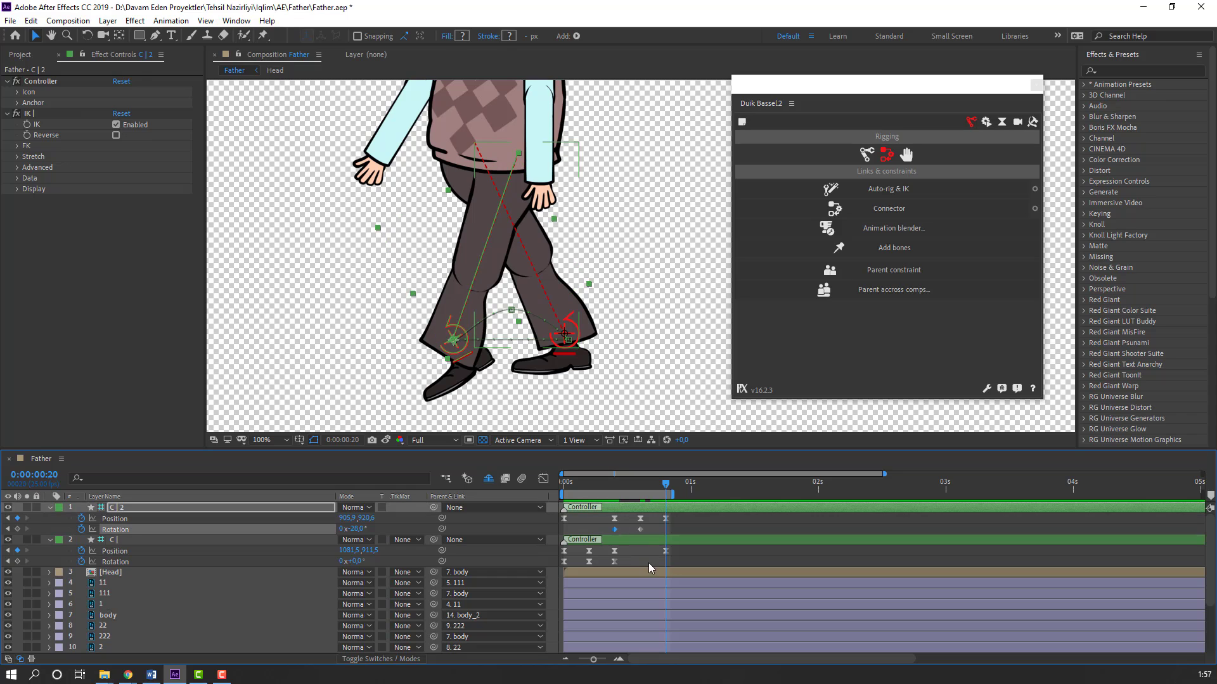
key(ctrl+v)
Step: Apply Easy Ease to the three rotation keyframes of controller C | 2 and preview the walk
drag(671, 531, 613, 535)
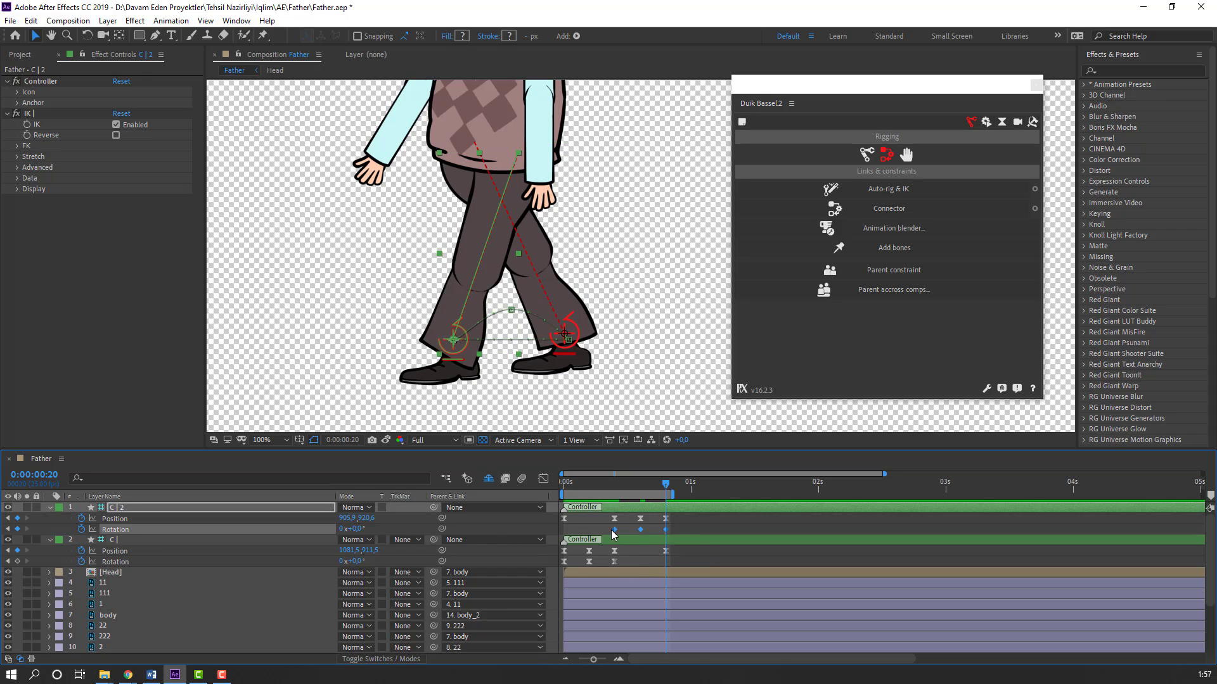
right_click(616, 535)
mouse_move(722, 521)
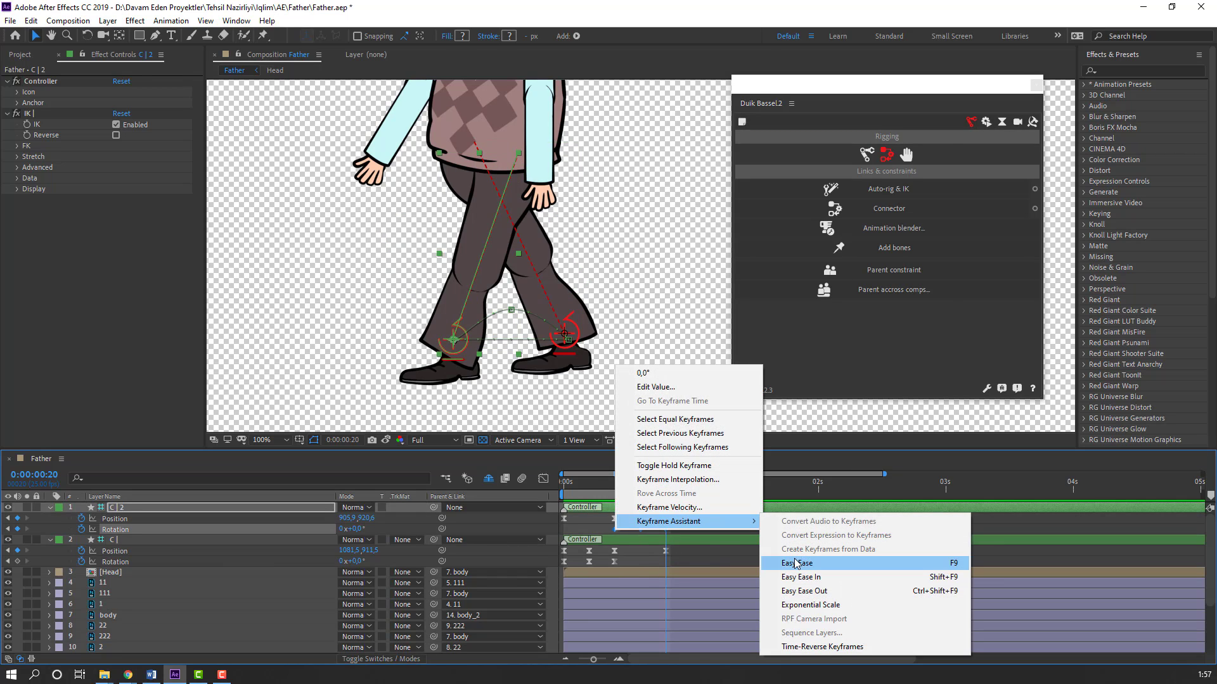
click(800, 555)
click(713, 528)
key(space)
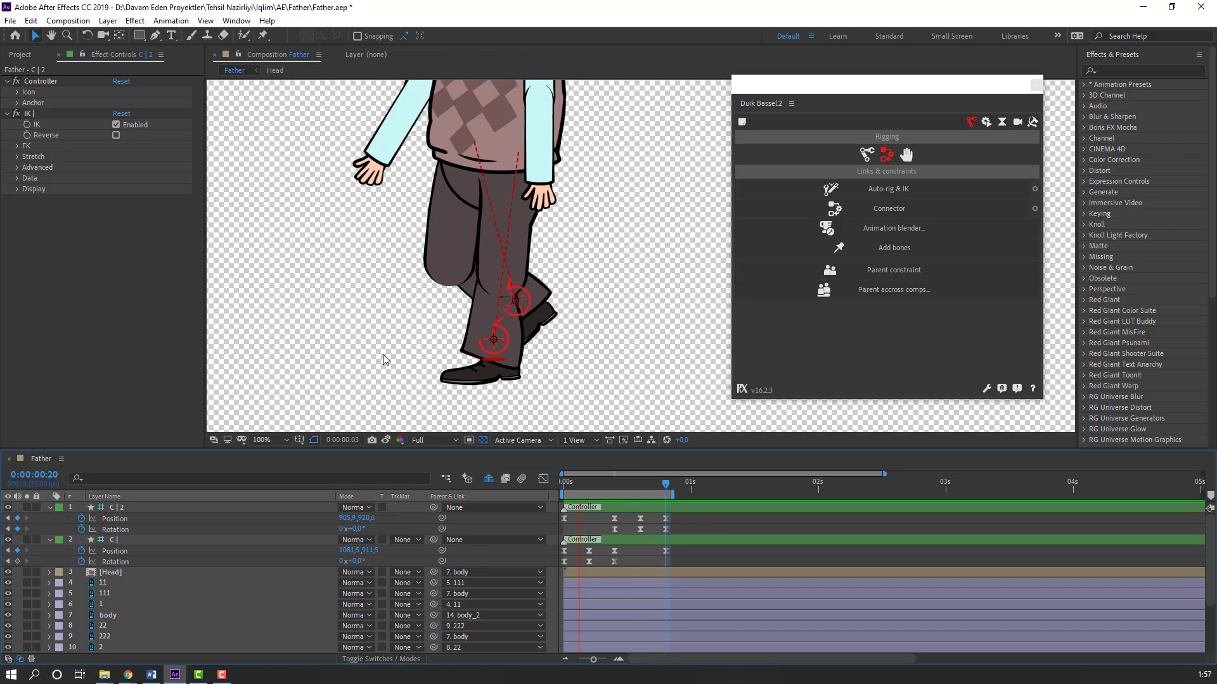
scroll(382, 356, down, 1)
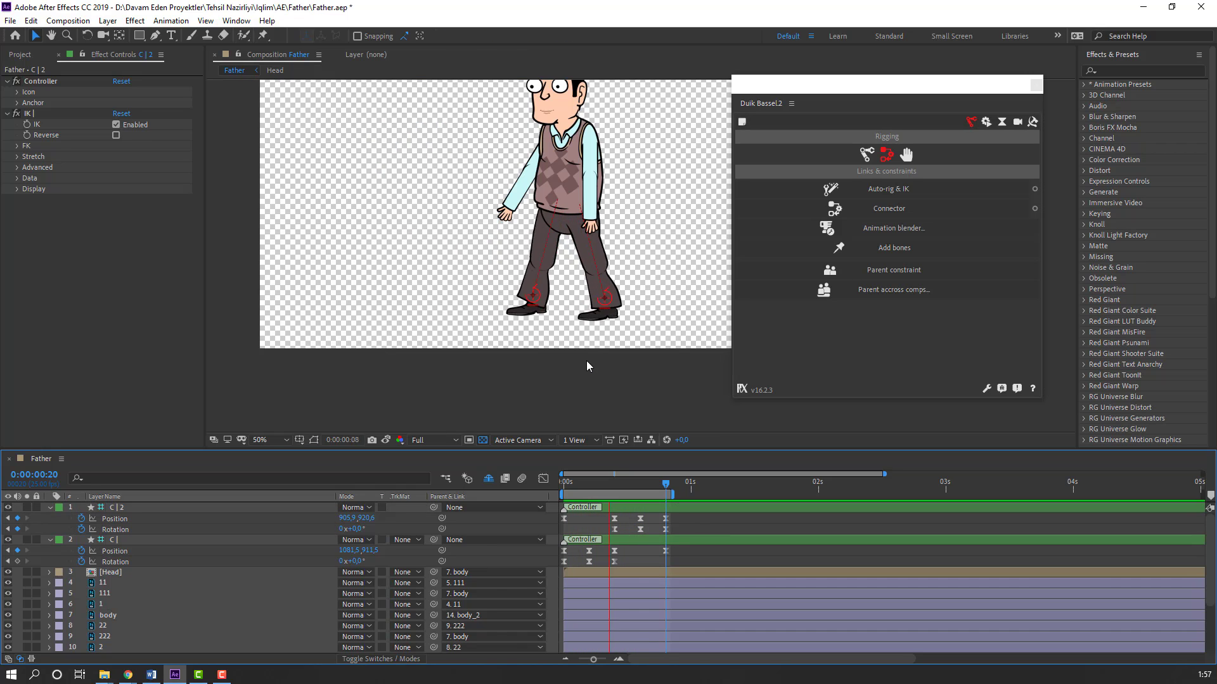
key(space)
drag(610, 325, 605, 345)
Step: Return to 0:00:00:00 and collapse the properties of both leg controllers
drag(597, 483, 561, 483)
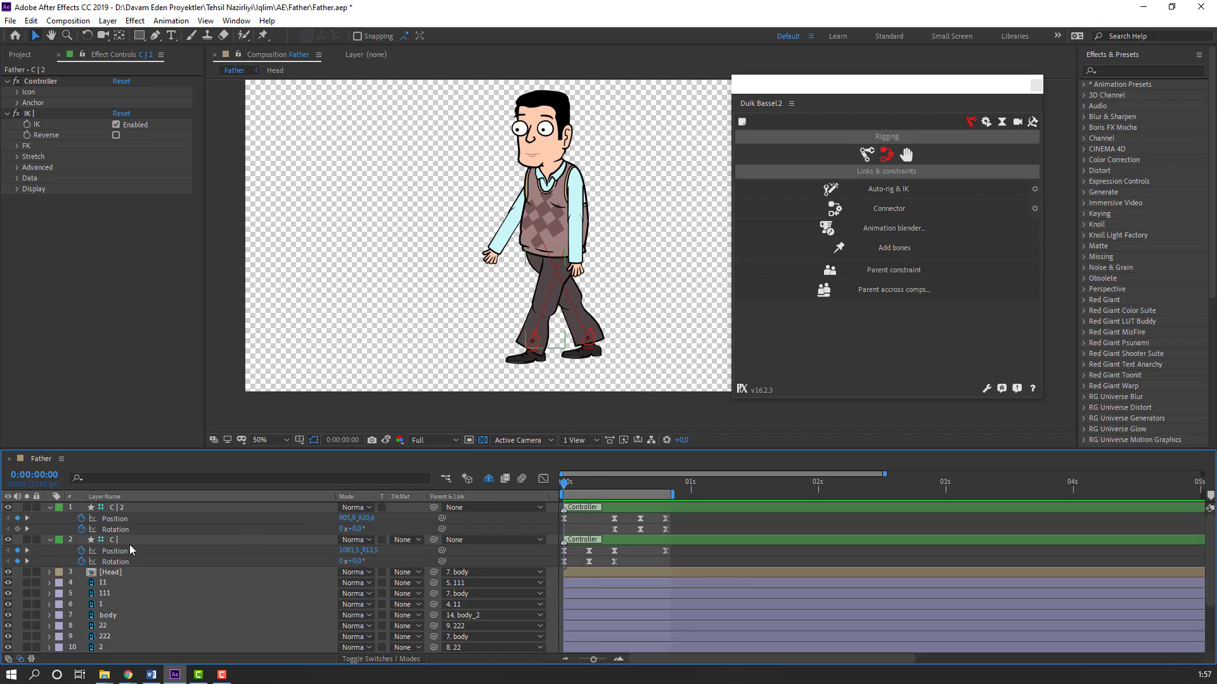
click(50, 508)
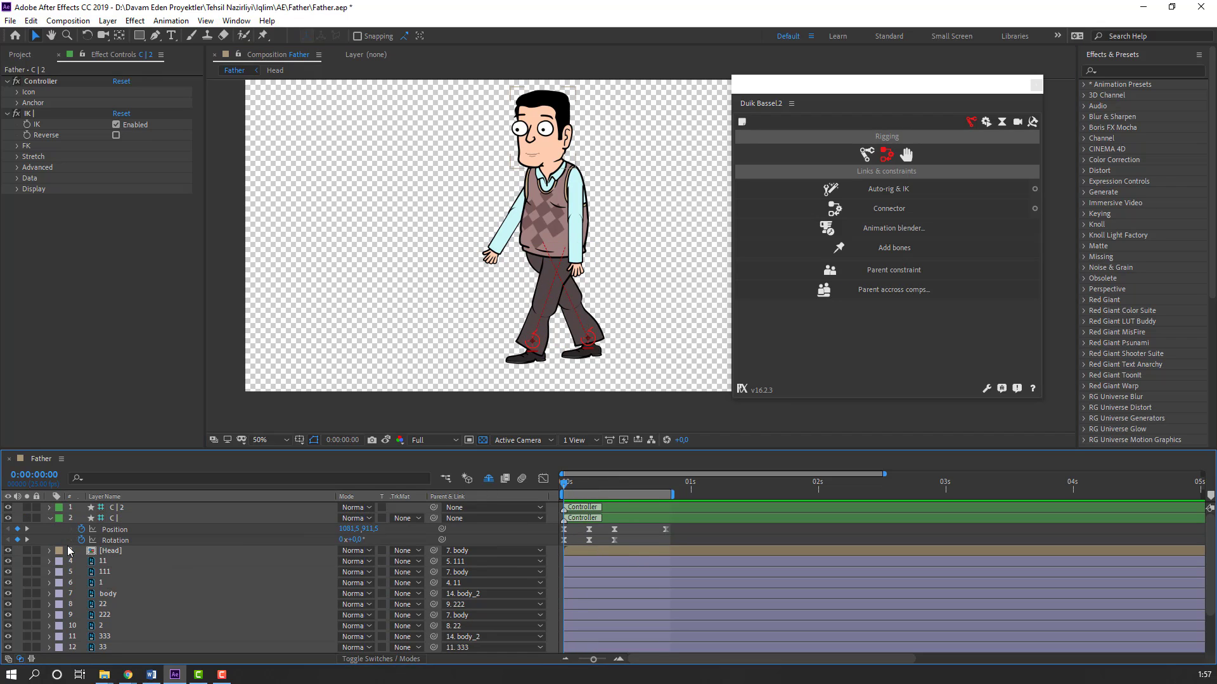
click(49, 518)
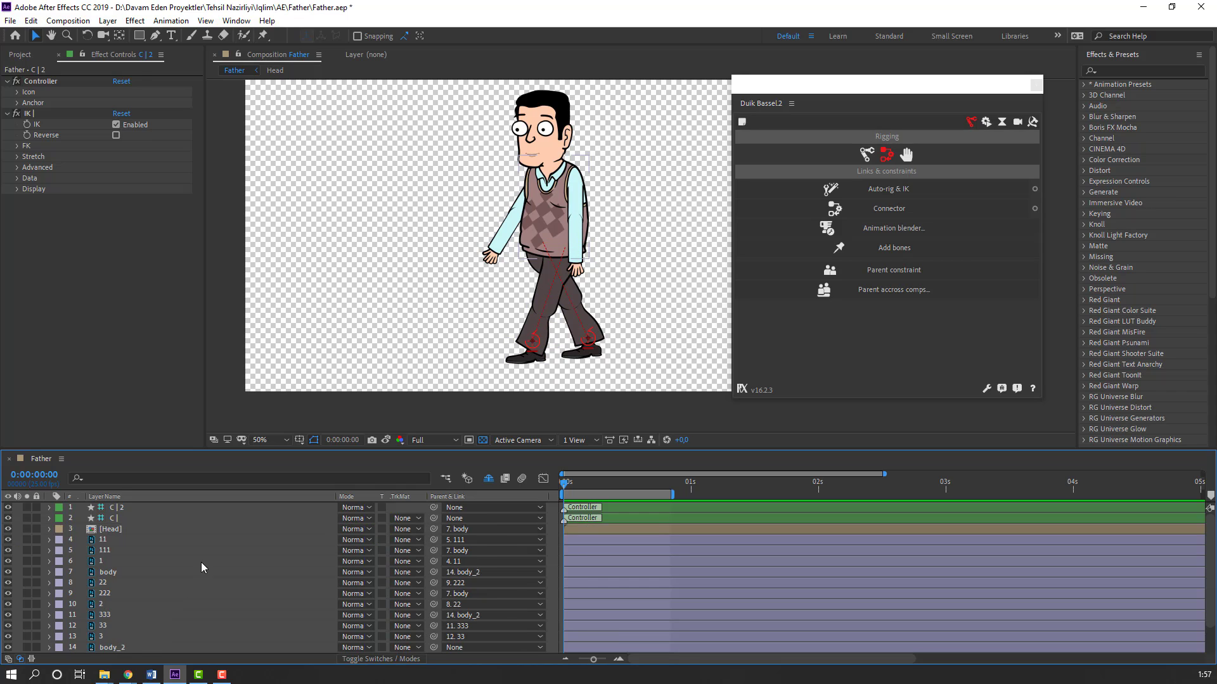
Step: Add a Position keyframe to the body_2 layer at 0:00:00:00
scroll(200, 563, down, 2)
click(117, 616)
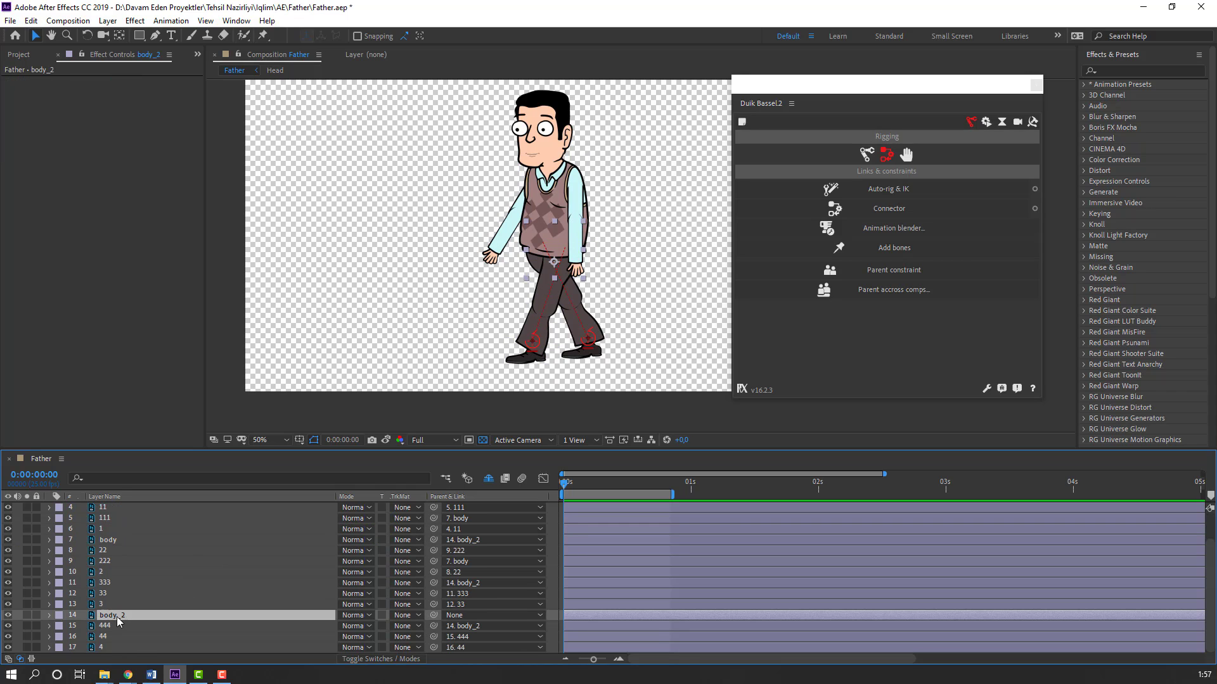
scroll(492, 324, up, 1)
drag(561, 275, 545, 292)
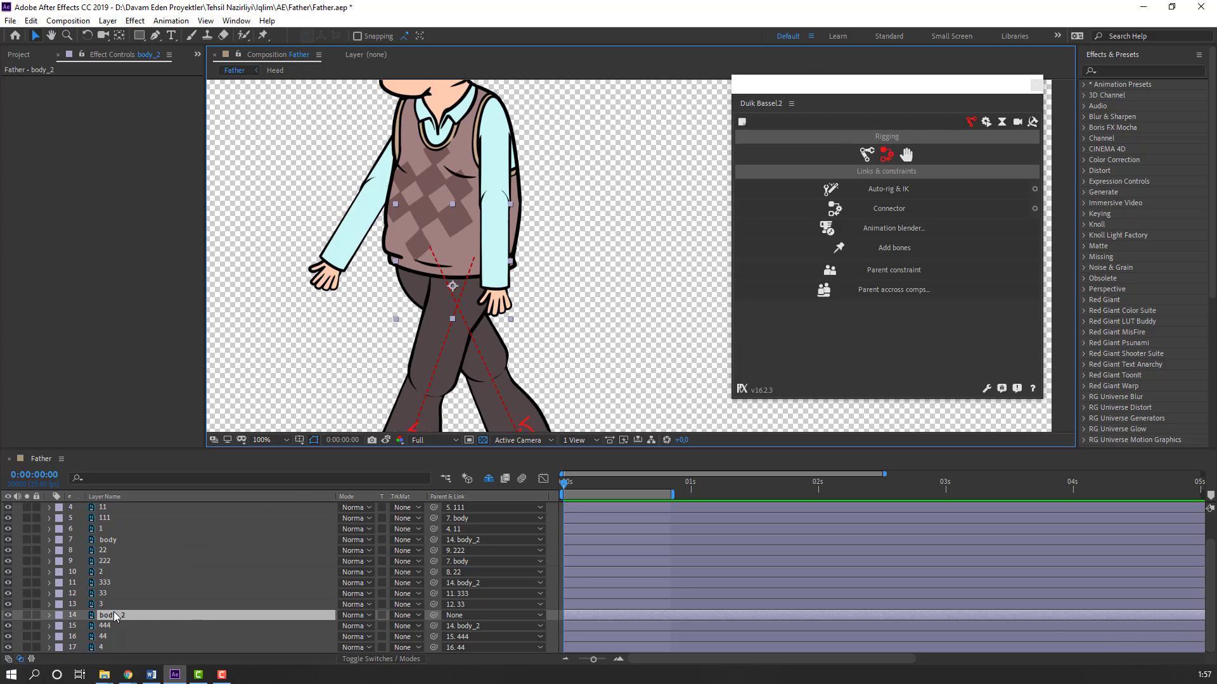
key(p)
click(80, 627)
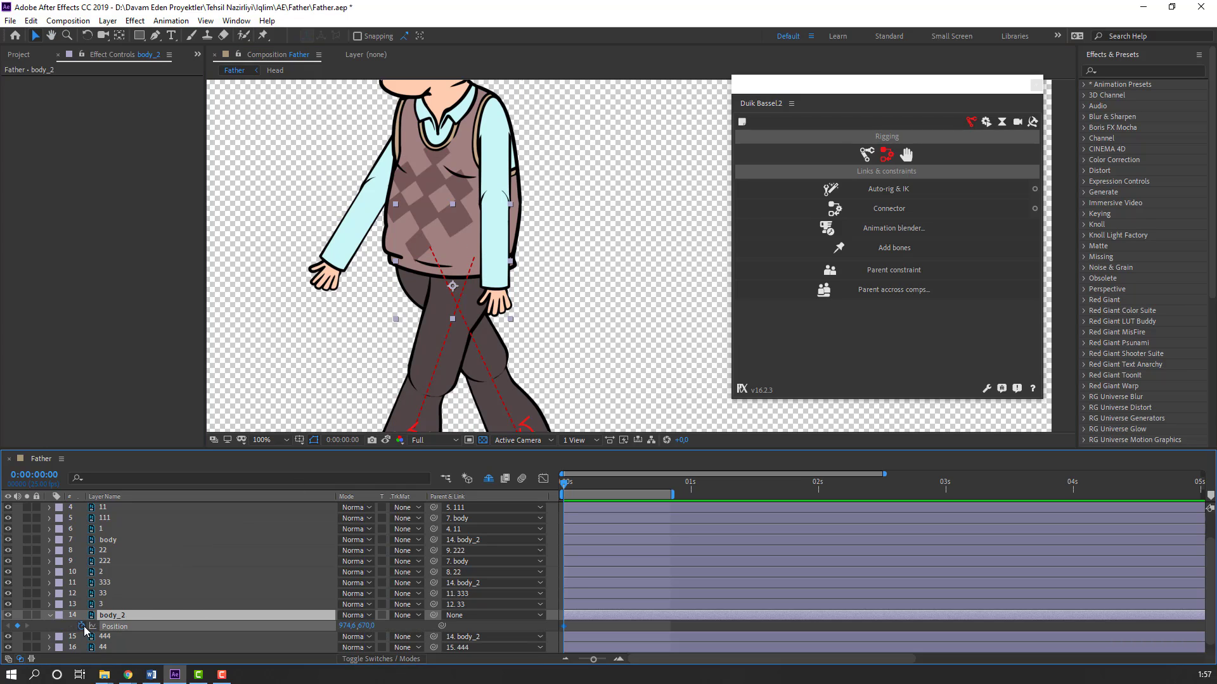
Step: Lower body_2 at 0:00:00:10 by setting its Y position to 682
key(shift+Page_Down)
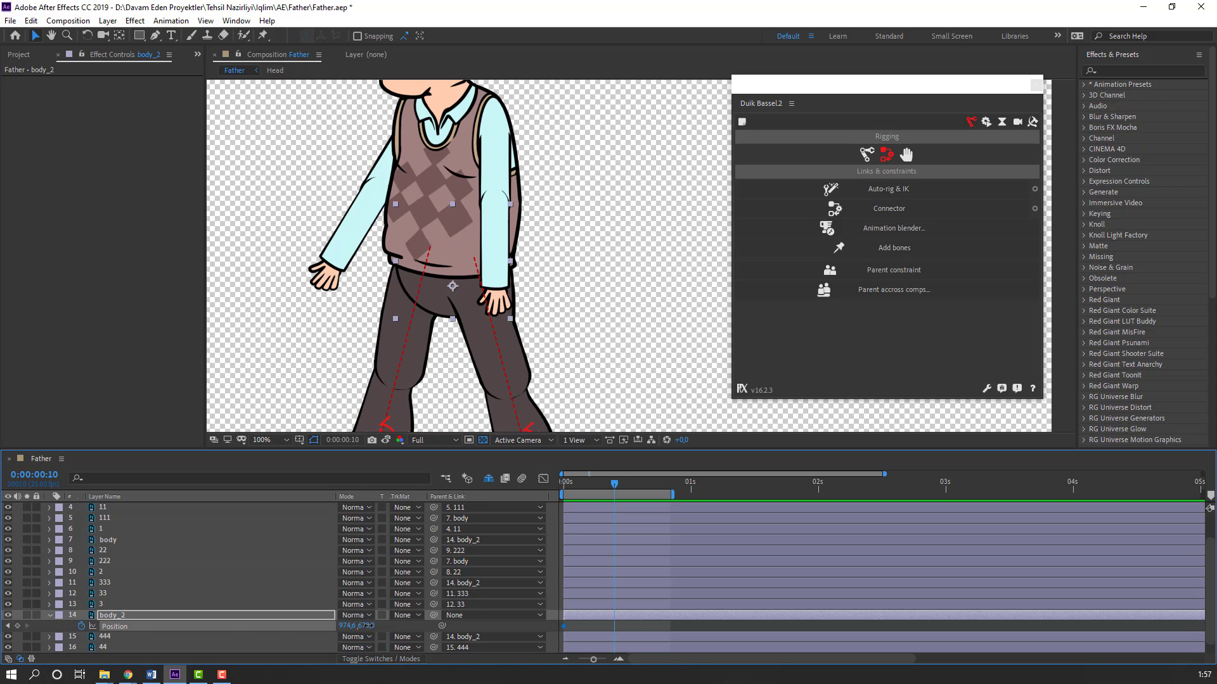
drag(369, 625, 377, 626)
scroll(521, 375, down, 2)
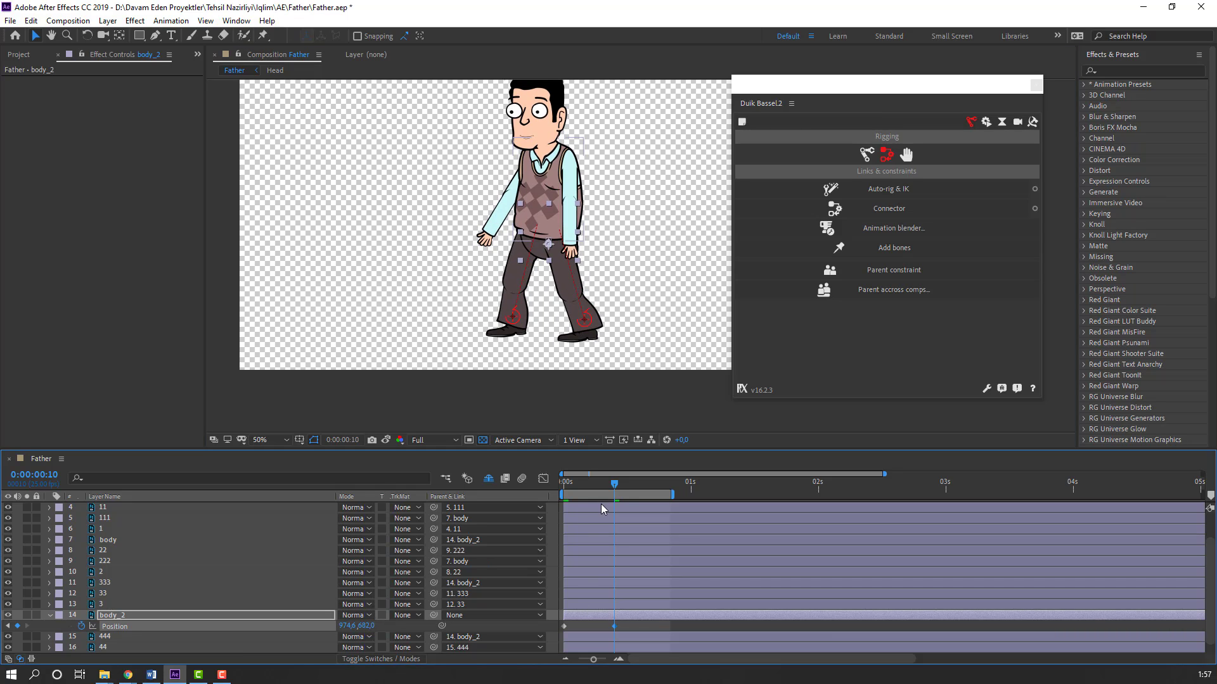
Step: Copy the first body_2 position keyframe to 0:00:00:20
key(shift+Page_Down)
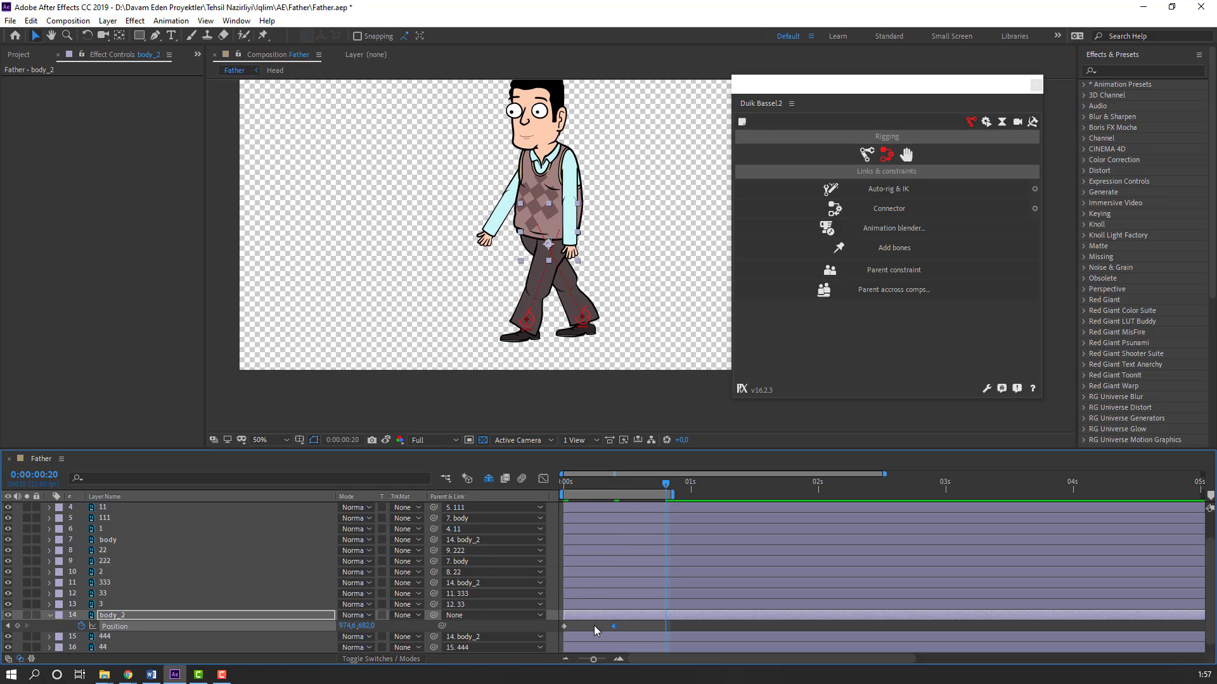
drag(595, 625, 556, 648)
key(ctrl+c)
key(ctrl+v)
Step: Apply Easy Ease to the three body_2 position keyframes and preview the walk with the body bounce
drag(684, 622, 564, 627)
right_click(564, 627)
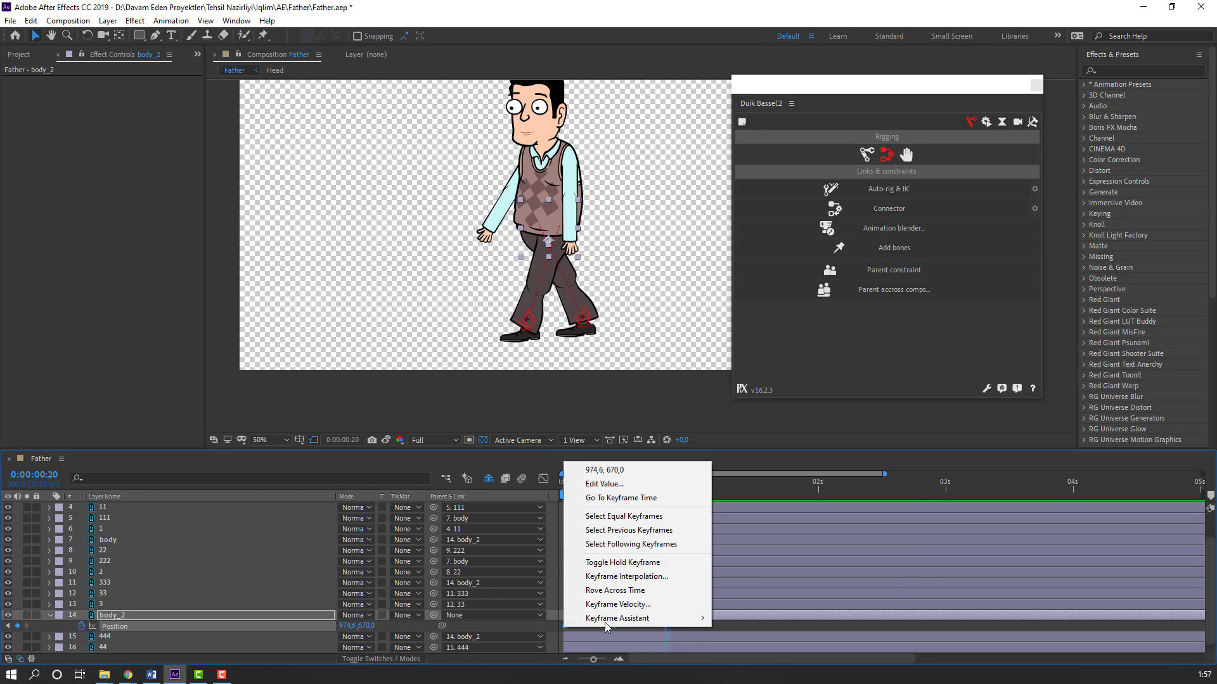
mouse_move(597, 616)
click(761, 535)
click(713, 625)
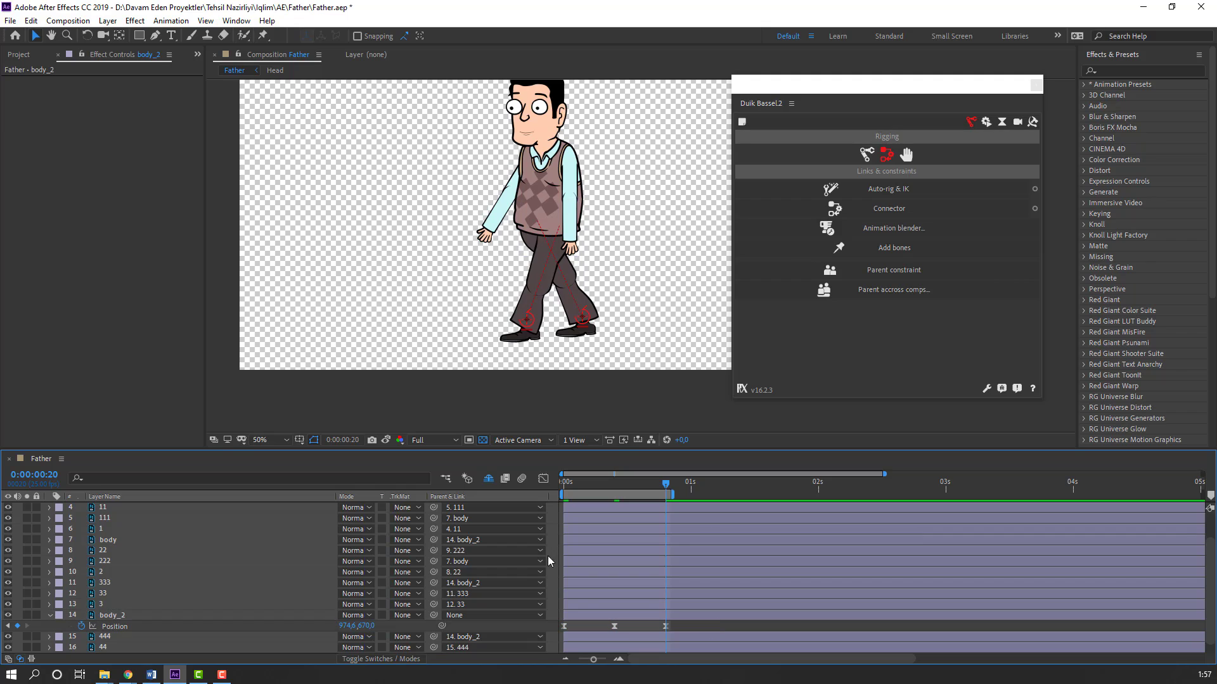
key(space)
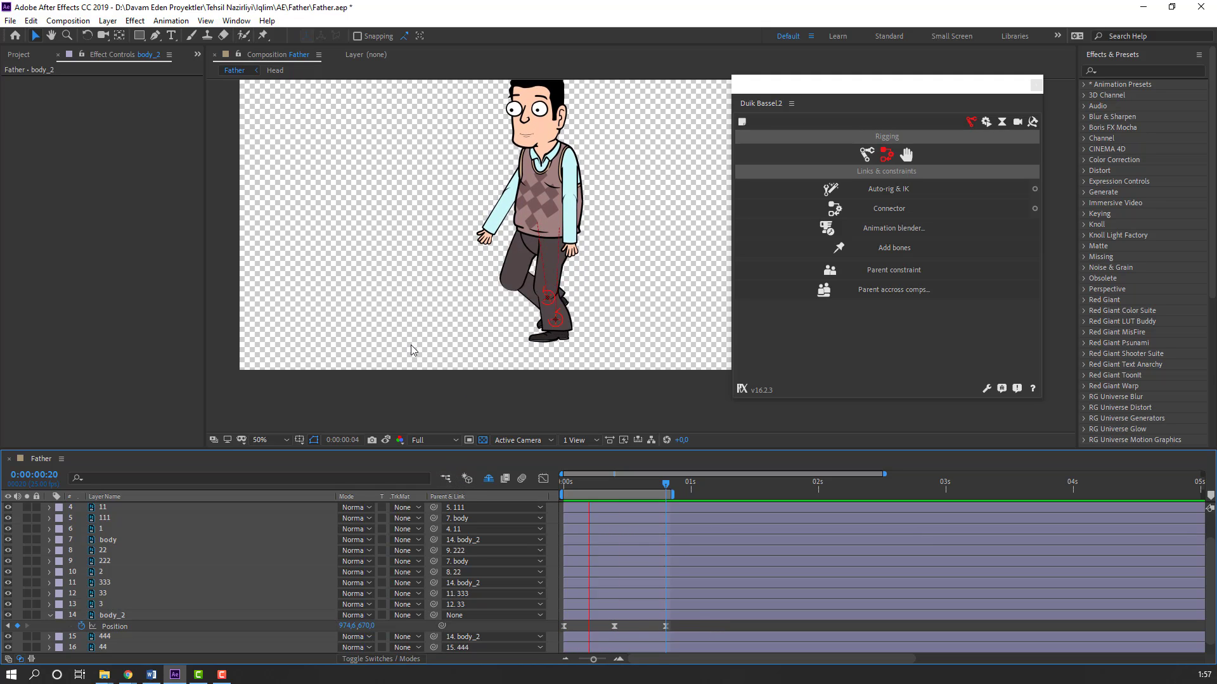
scroll(426, 351, down, 1)
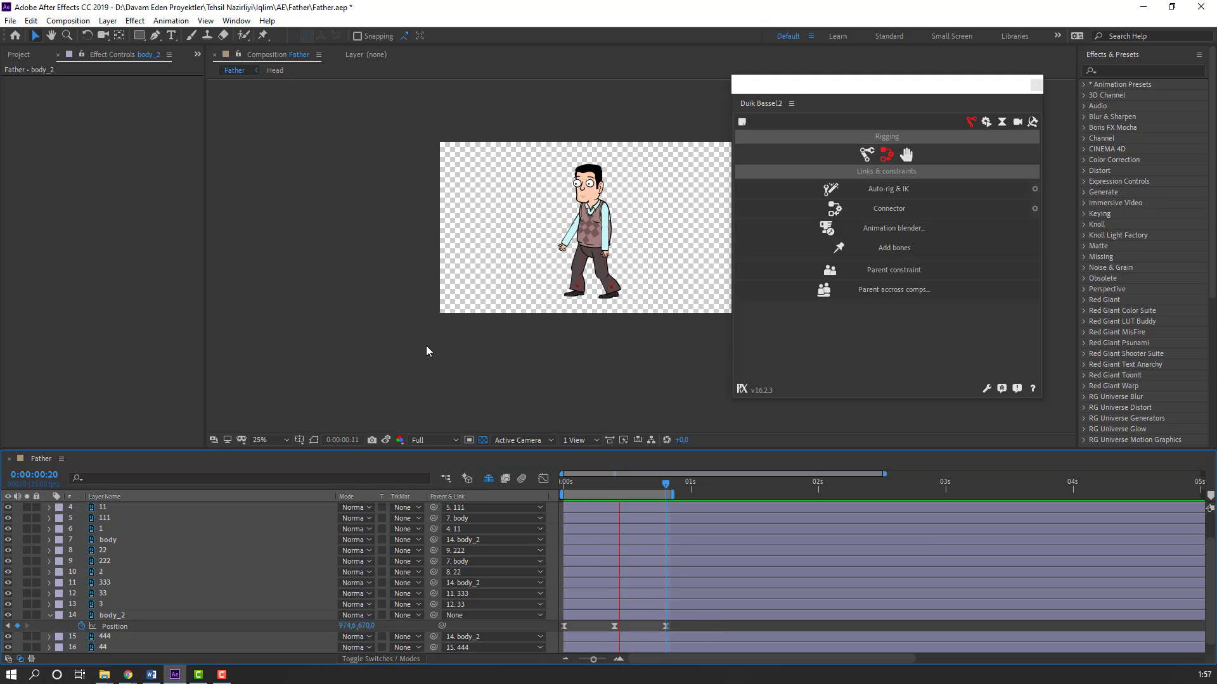
drag(519, 313, 455, 351)
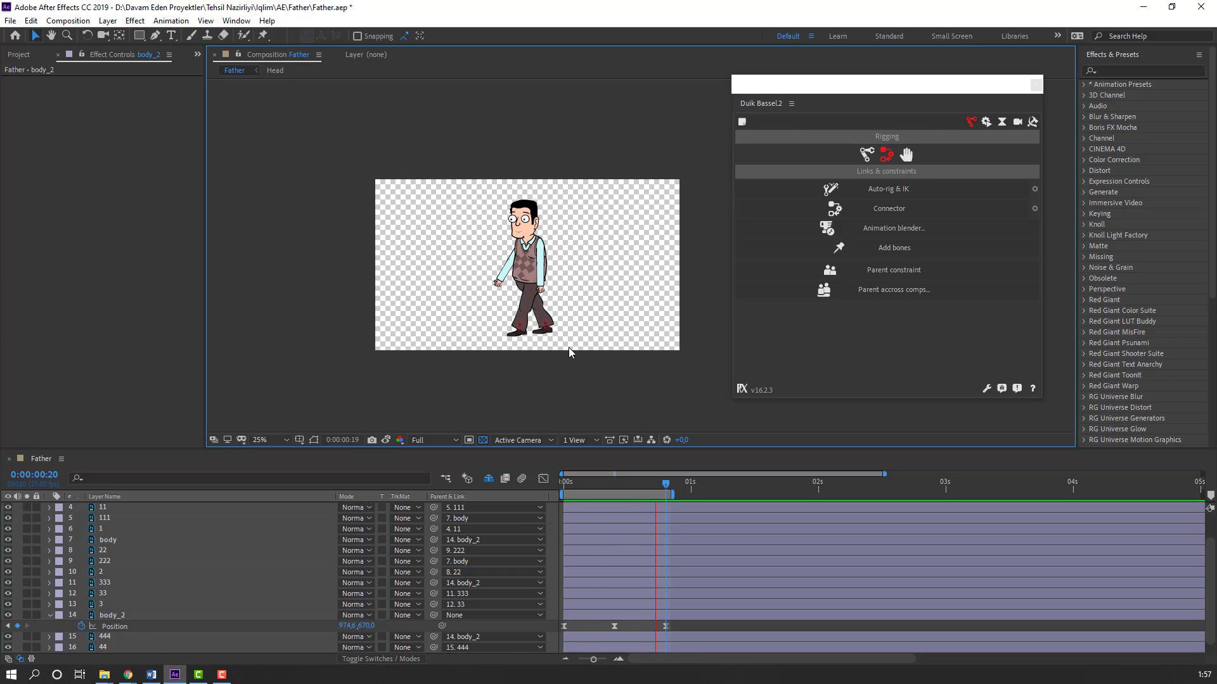
Step: Keyframe the body layer's rotation at 0:00:00:00 with a value of -2°
key(period)
drag(606, 486, 560, 487)
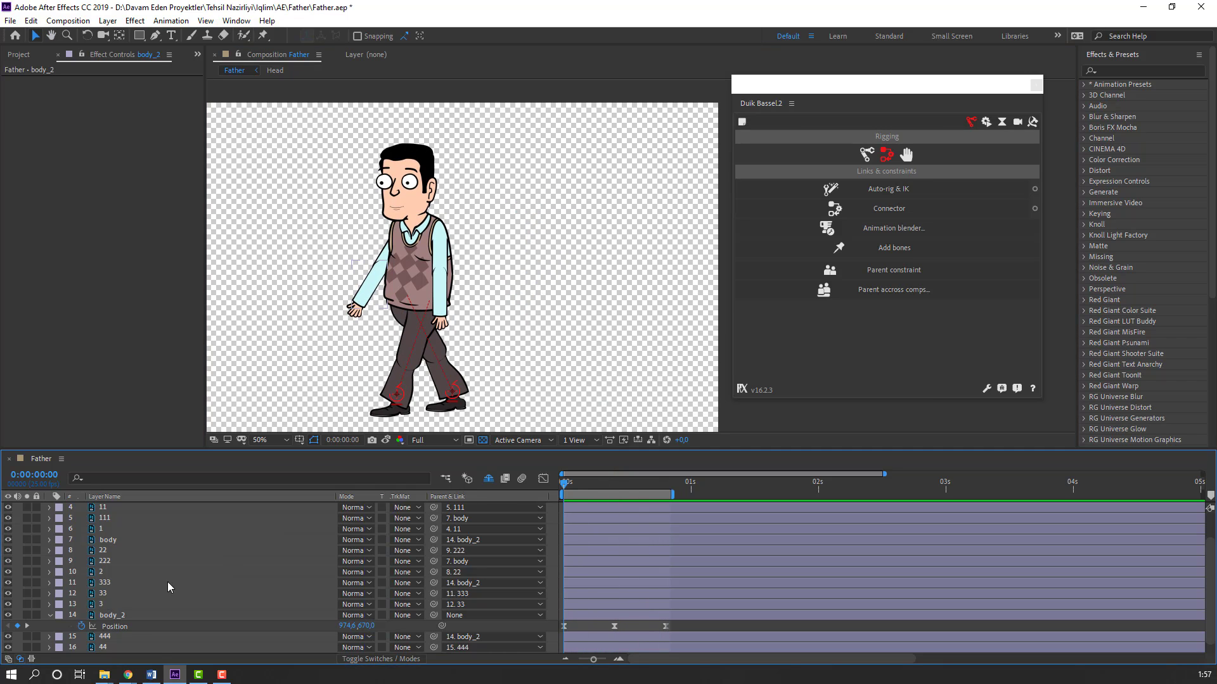
click(145, 539)
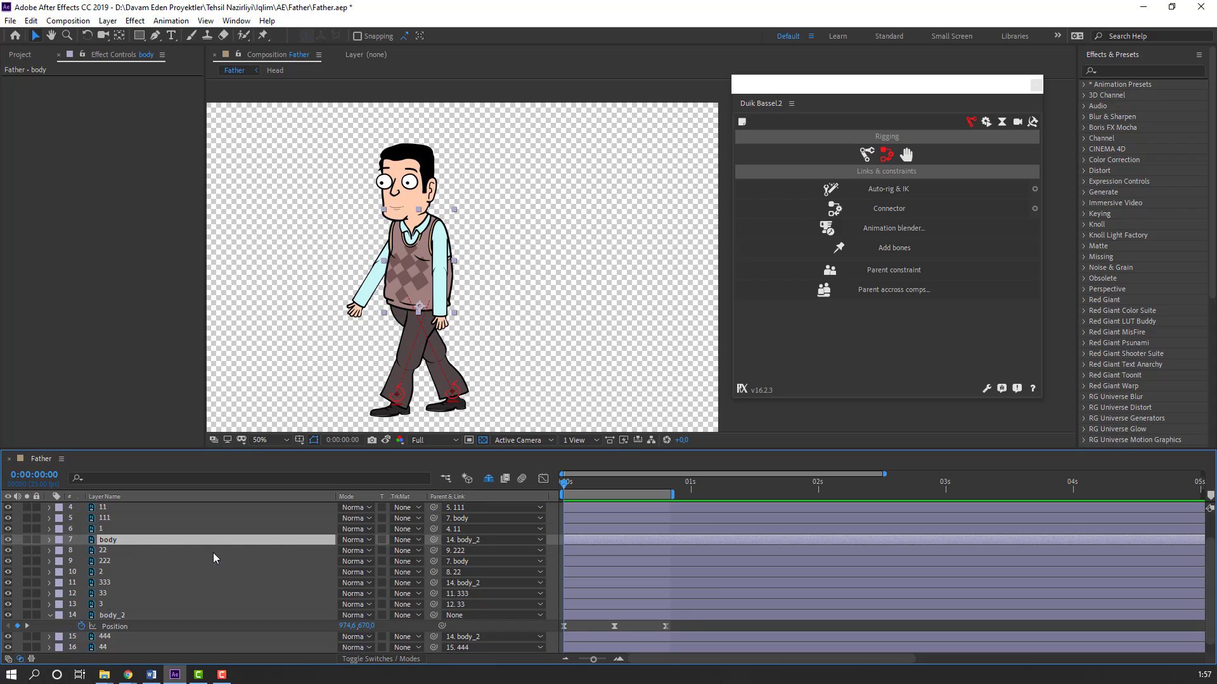
key(r)
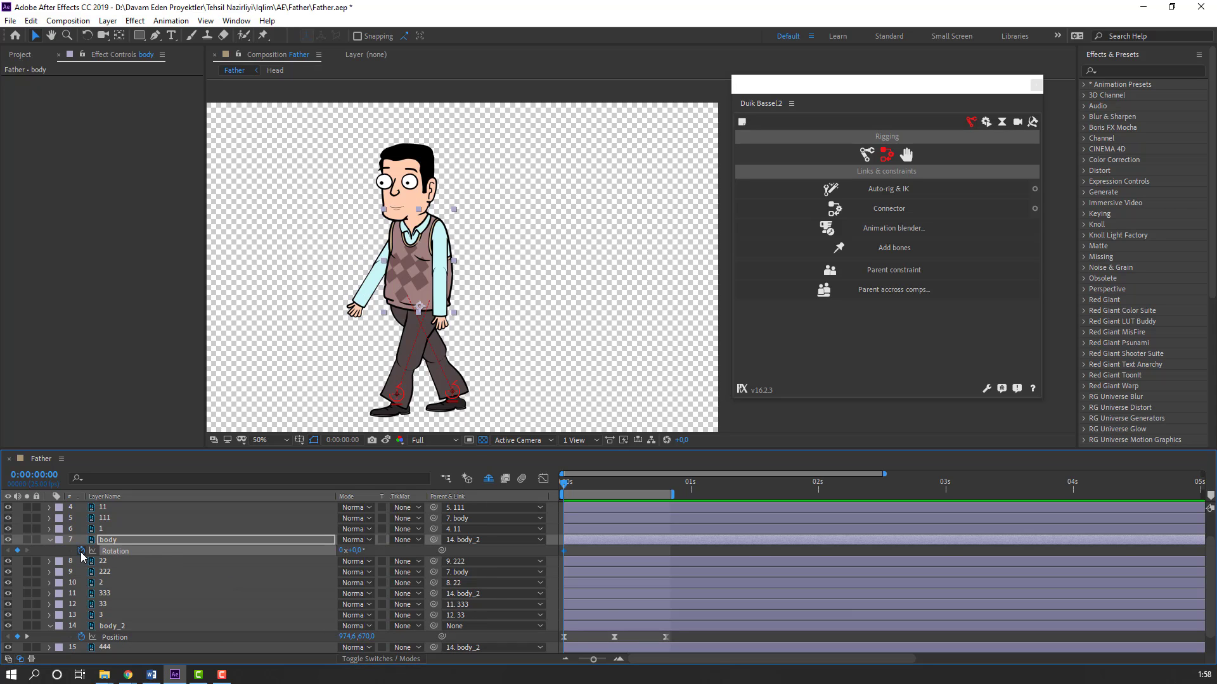
click(362, 552)
text(-2)
key(Return)
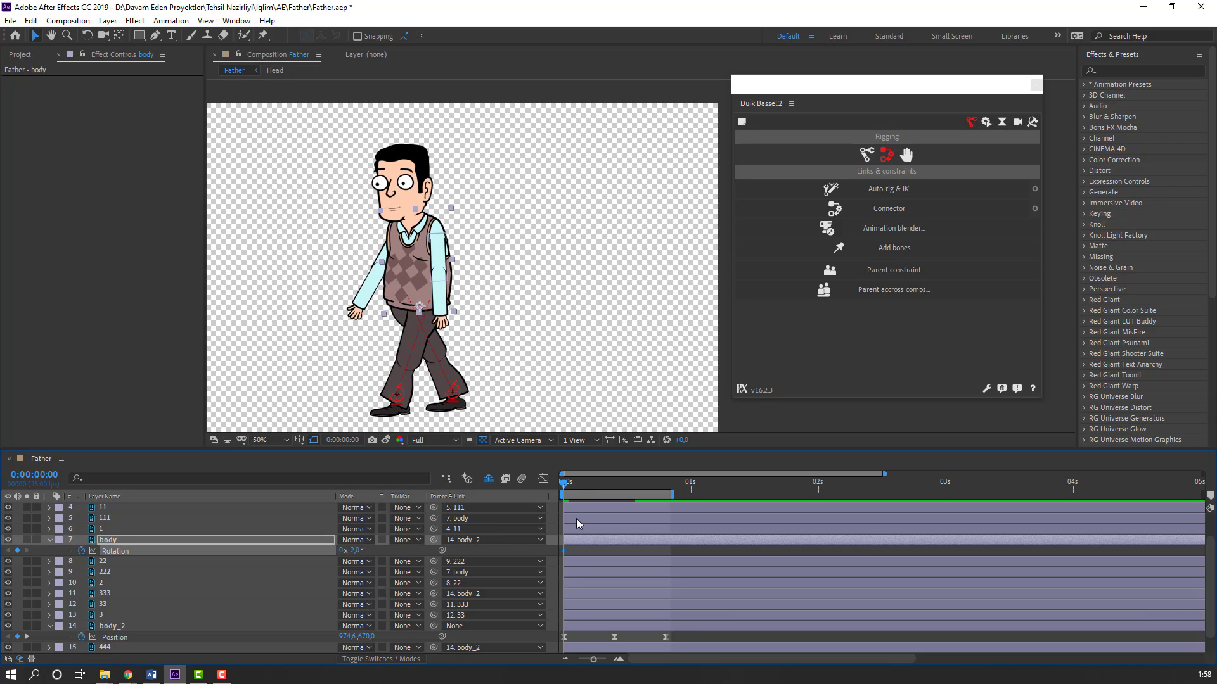
Step: Set the body layer's rotation to 2° at 0:00:00:10
drag(577, 484, 614, 484)
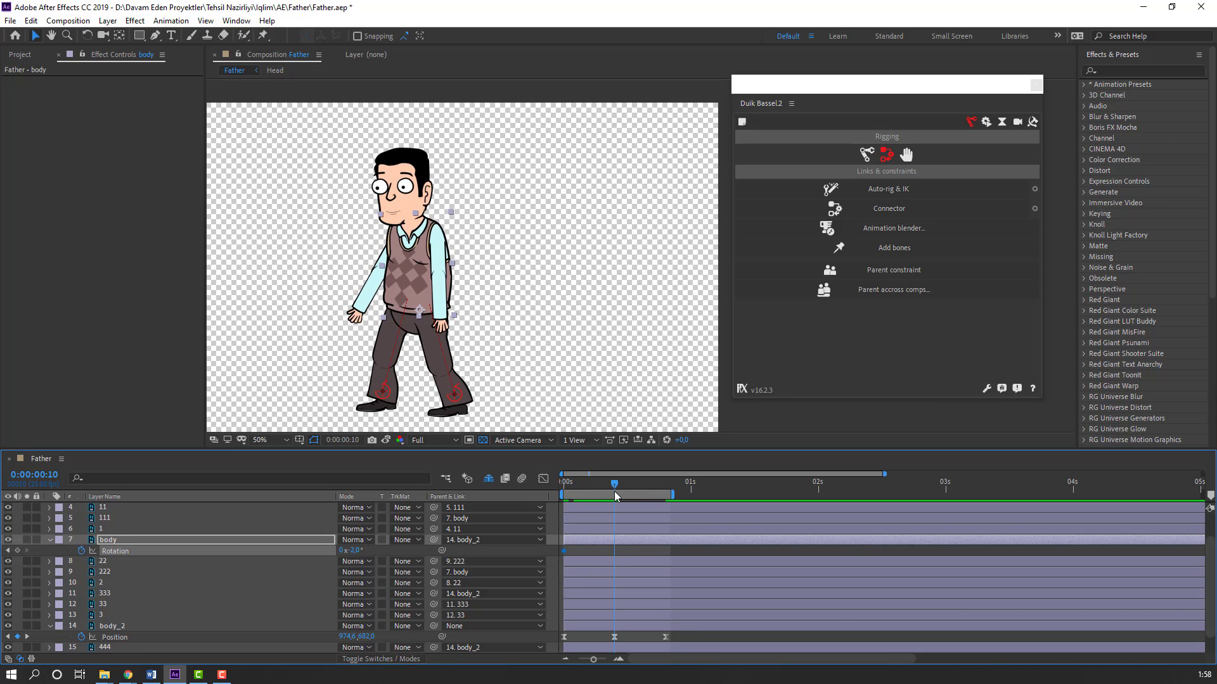
click(355, 550)
text(2)
key(Return)
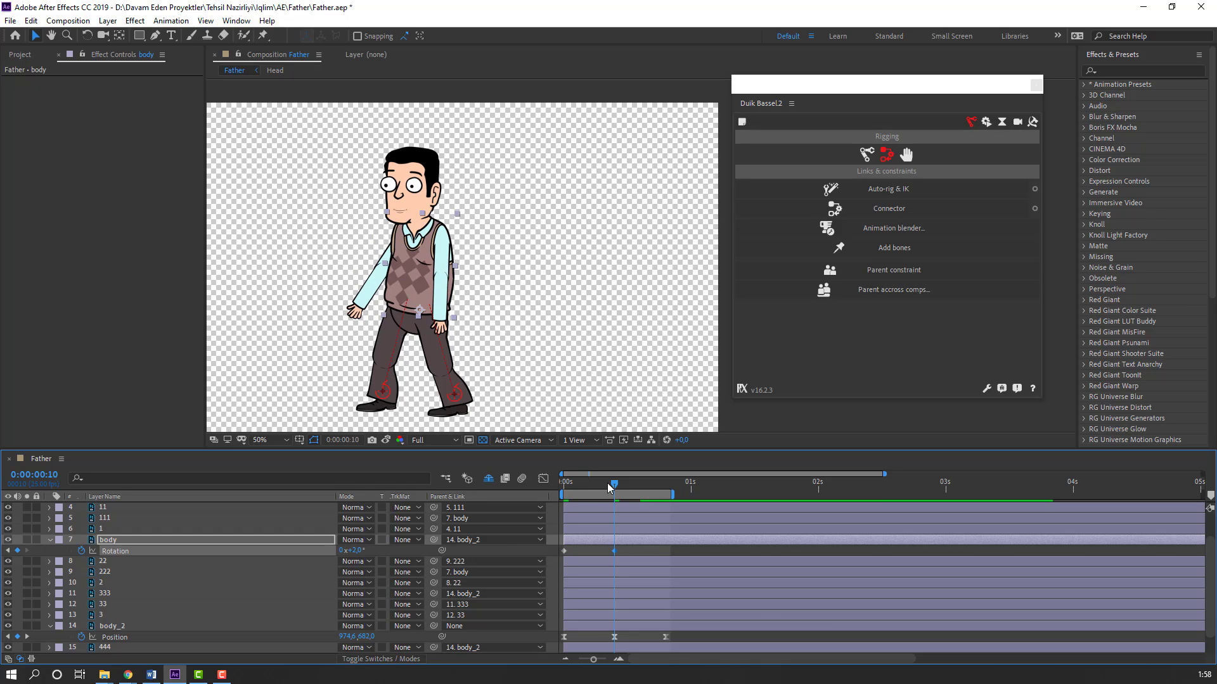
Step: Copy the body layer's first rotation keyframe to 0:00:00:20
drag(650, 491, 669, 496)
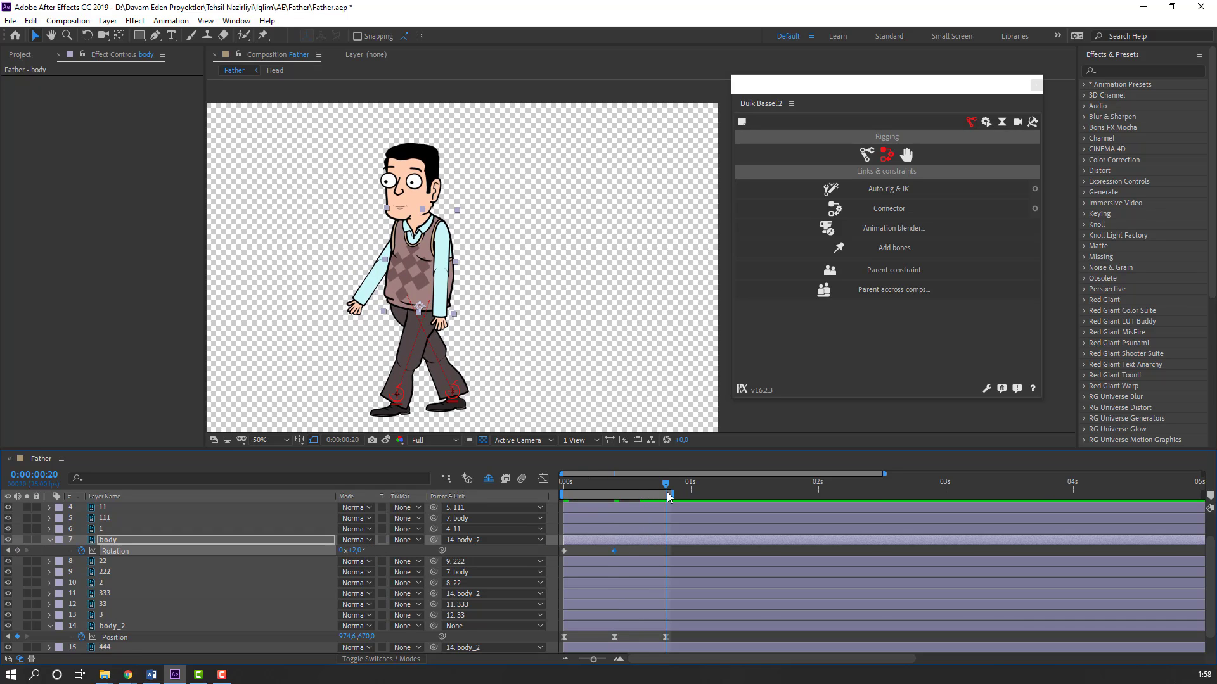
drag(583, 549, 554, 553)
key(ctrl+c)
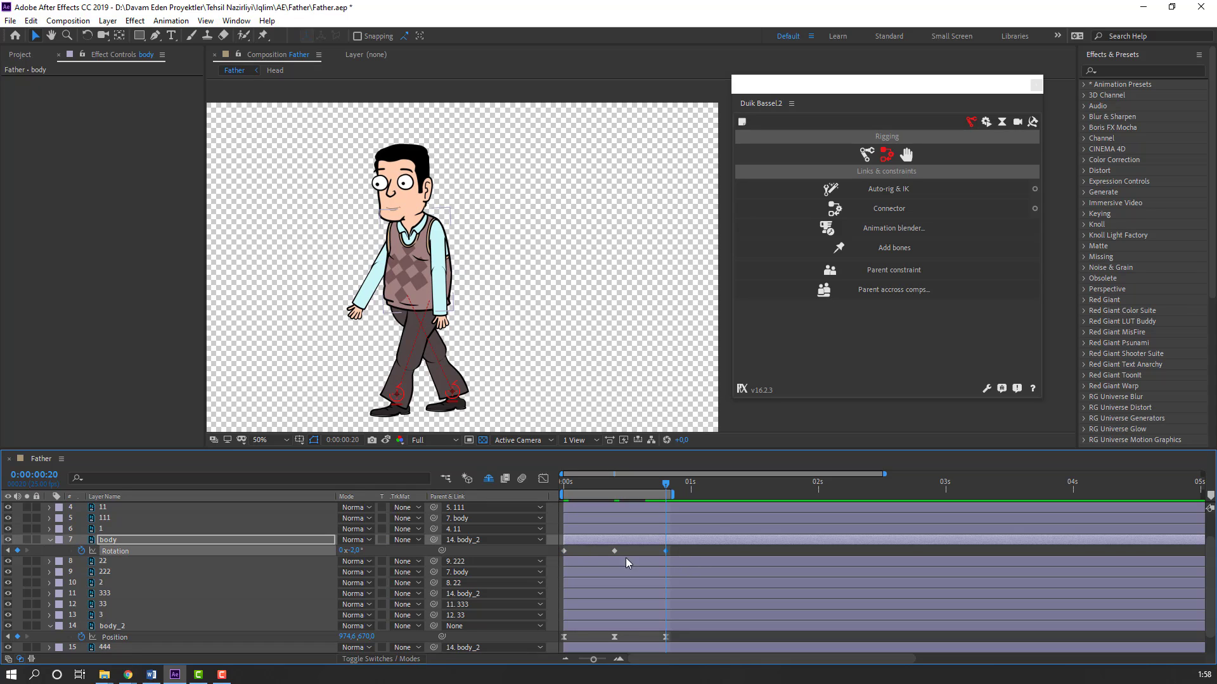
key(ctrl+v)
Step: Apply Easy Ease to the body layer's three rotation keyframes and preview the walk cycle
right_click(564, 553)
mouse_move(695, 547)
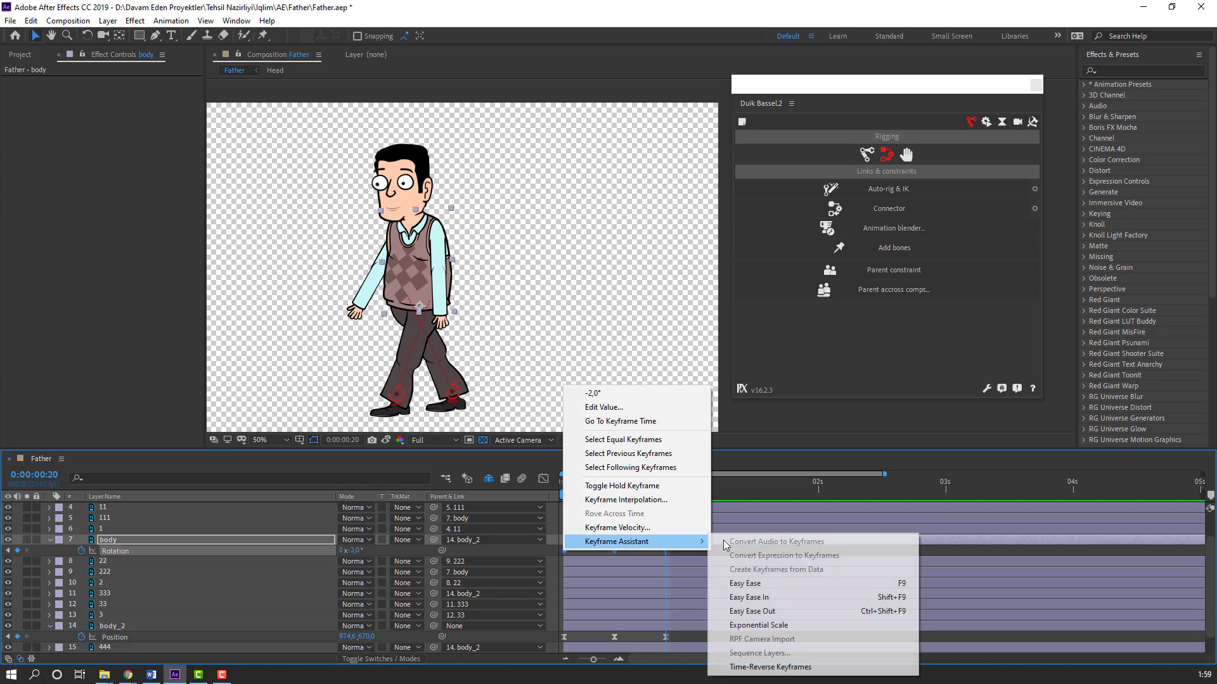
click(741, 580)
click(686, 557)
key(space)
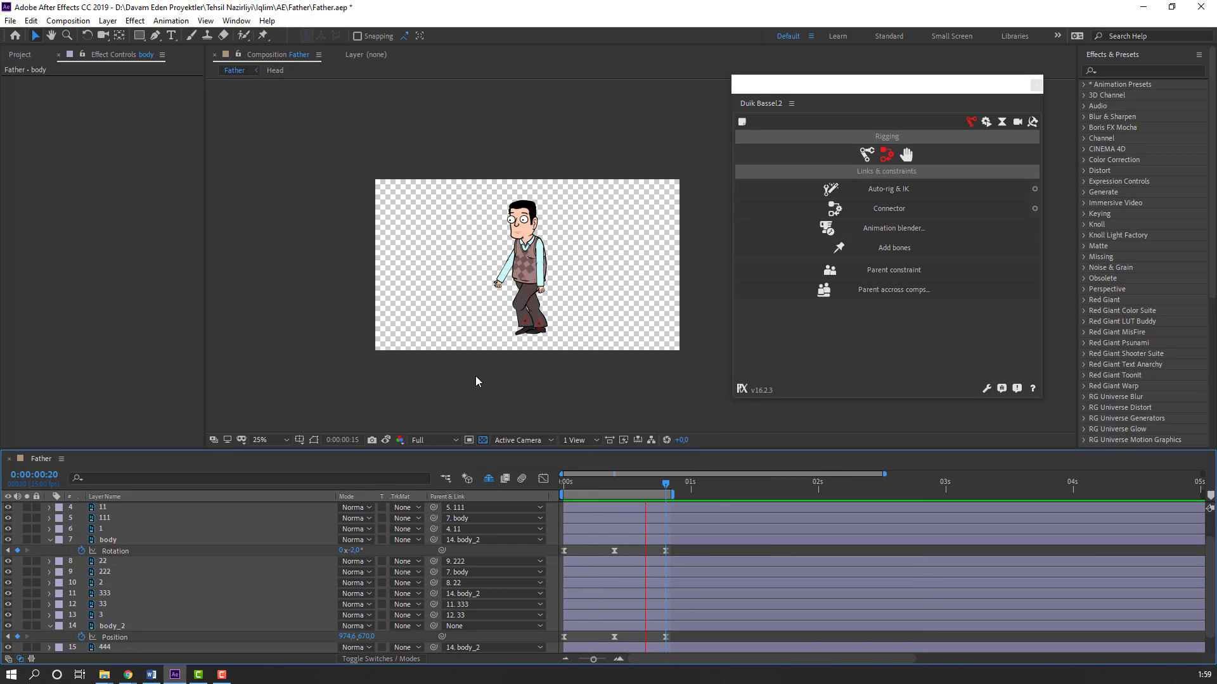
Step: Keyframe the upper-arm layer 111's rotation at 0:00:00:00 with a value of -26°
key(space)
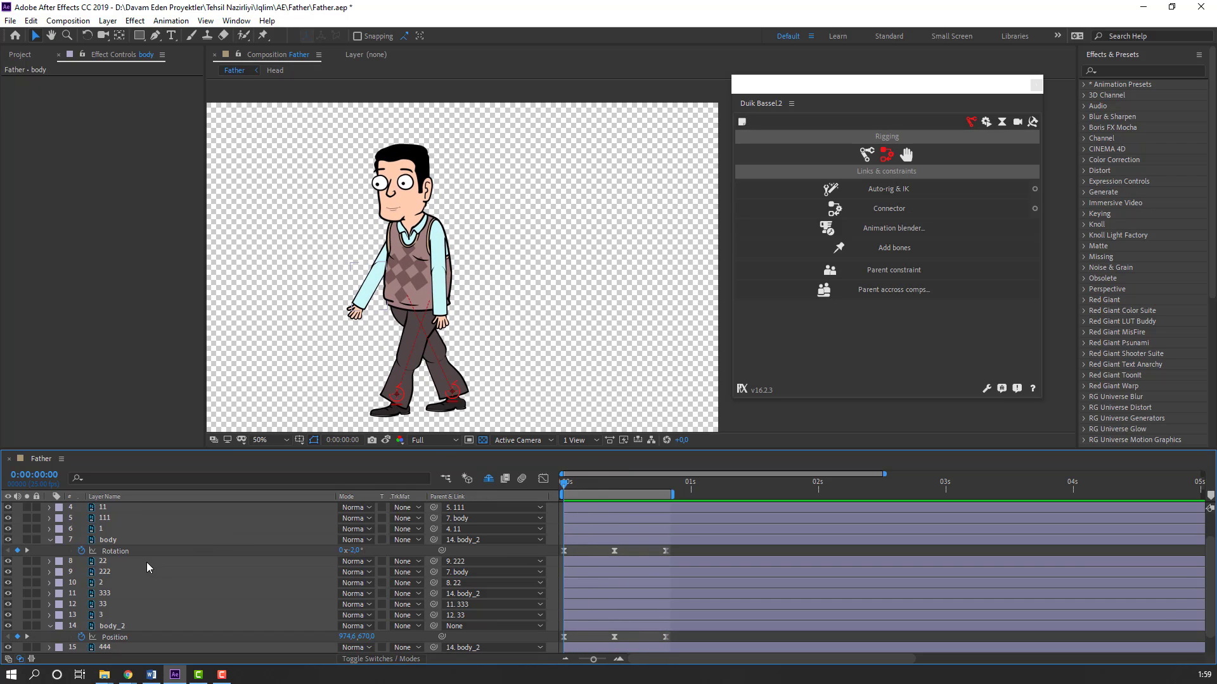
scroll(144, 565, up, 2)
click(49, 572)
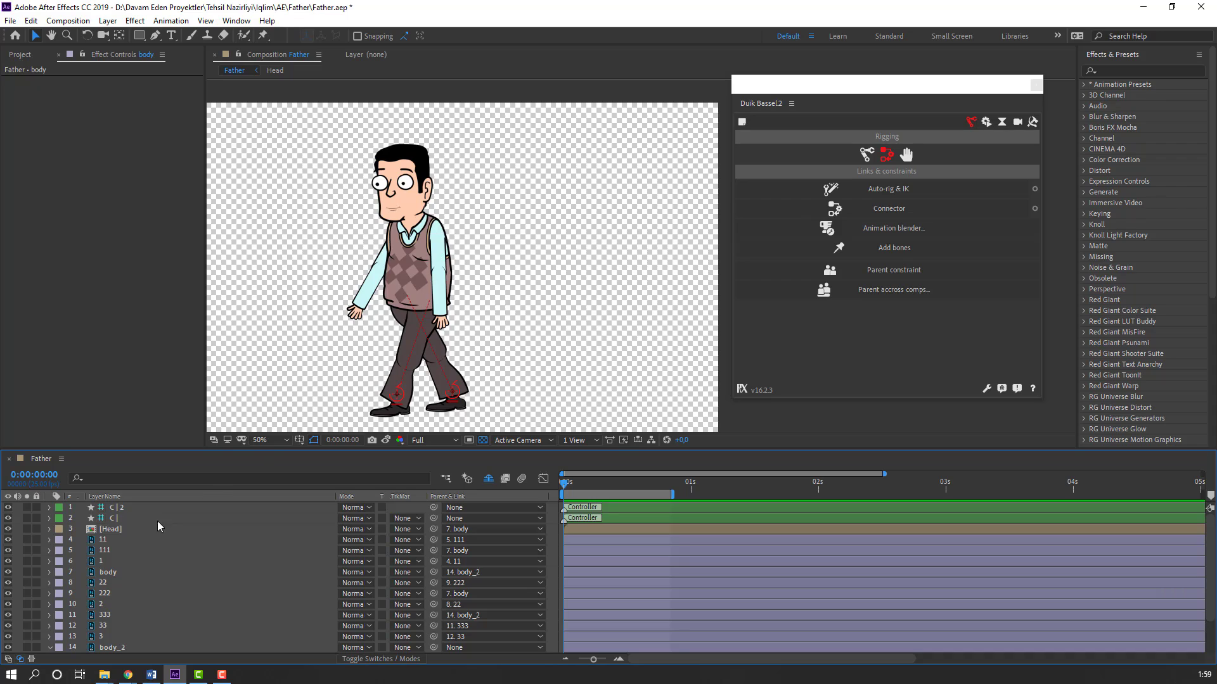
click(107, 553)
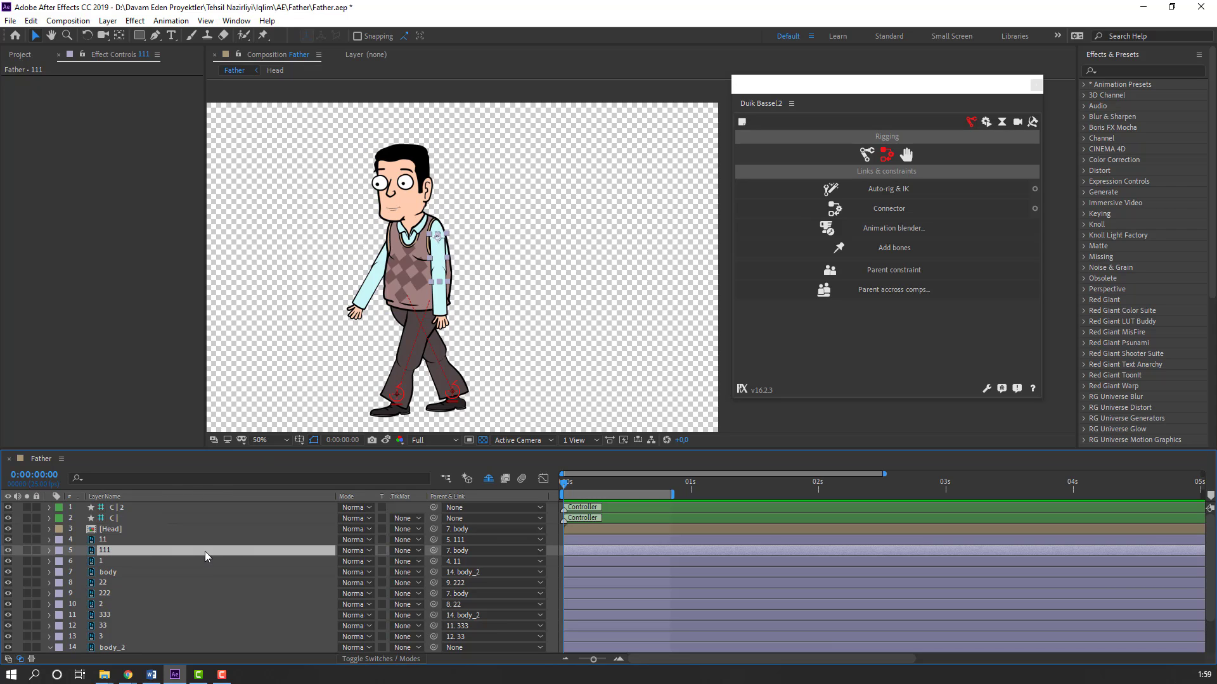
key(r)
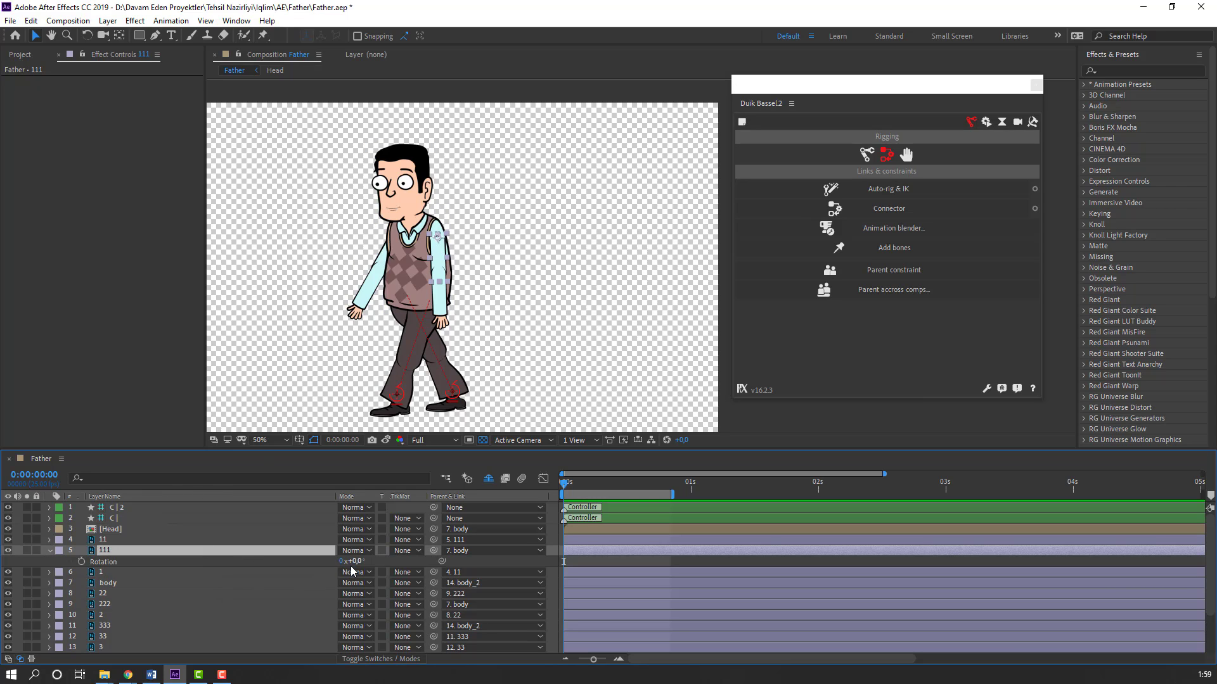
drag(355, 562, 338, 561)
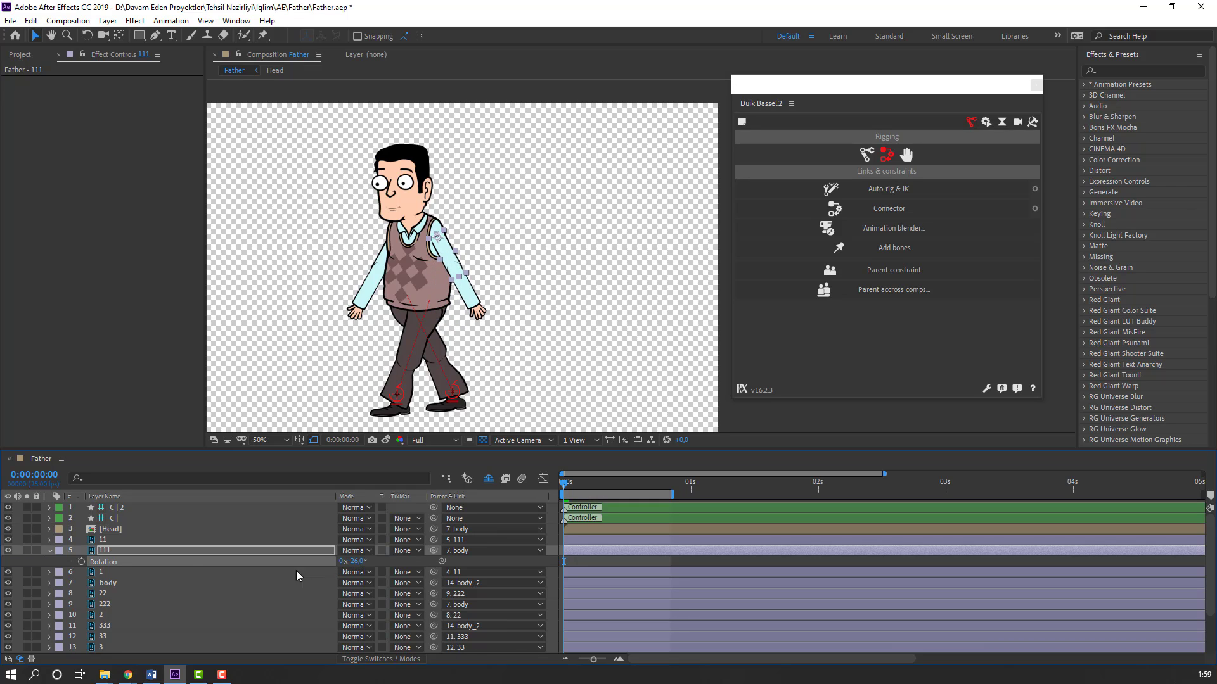
click(81, 562)
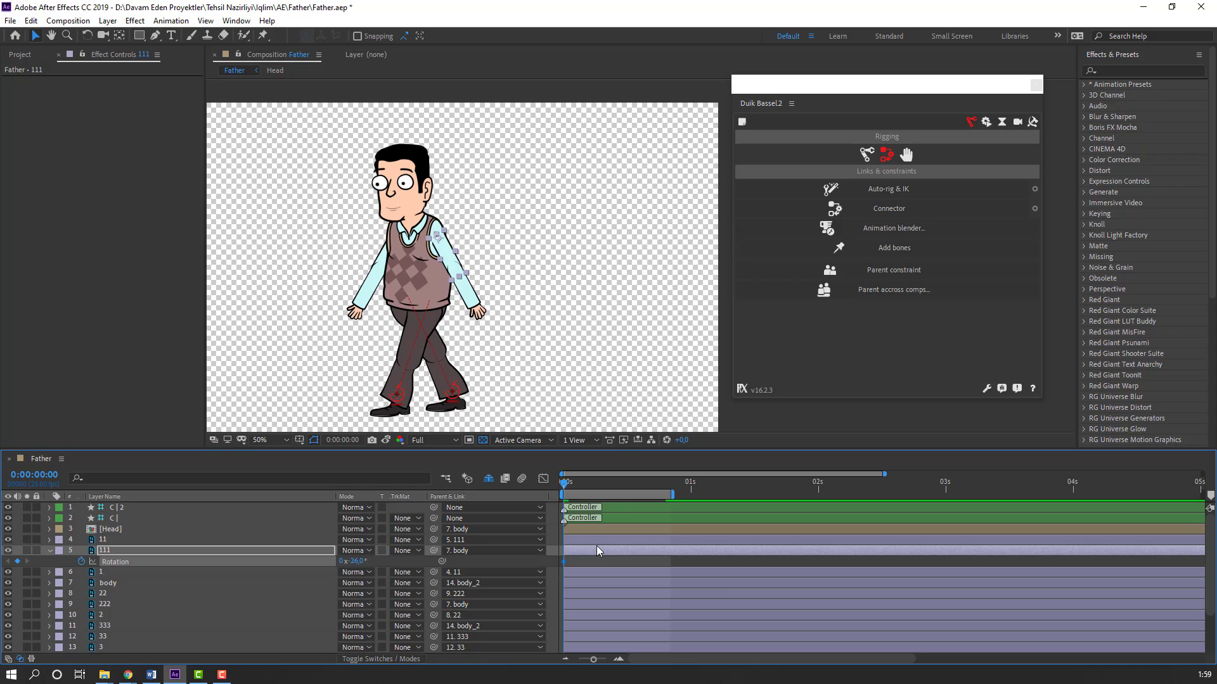
Step: Set layer 111's rotation to 25° at 0:00:00:10 and copy its first rotation keyframe to 0:00:00:20
key(shift+Page_Down)
drag(360, 562, 389, 561)
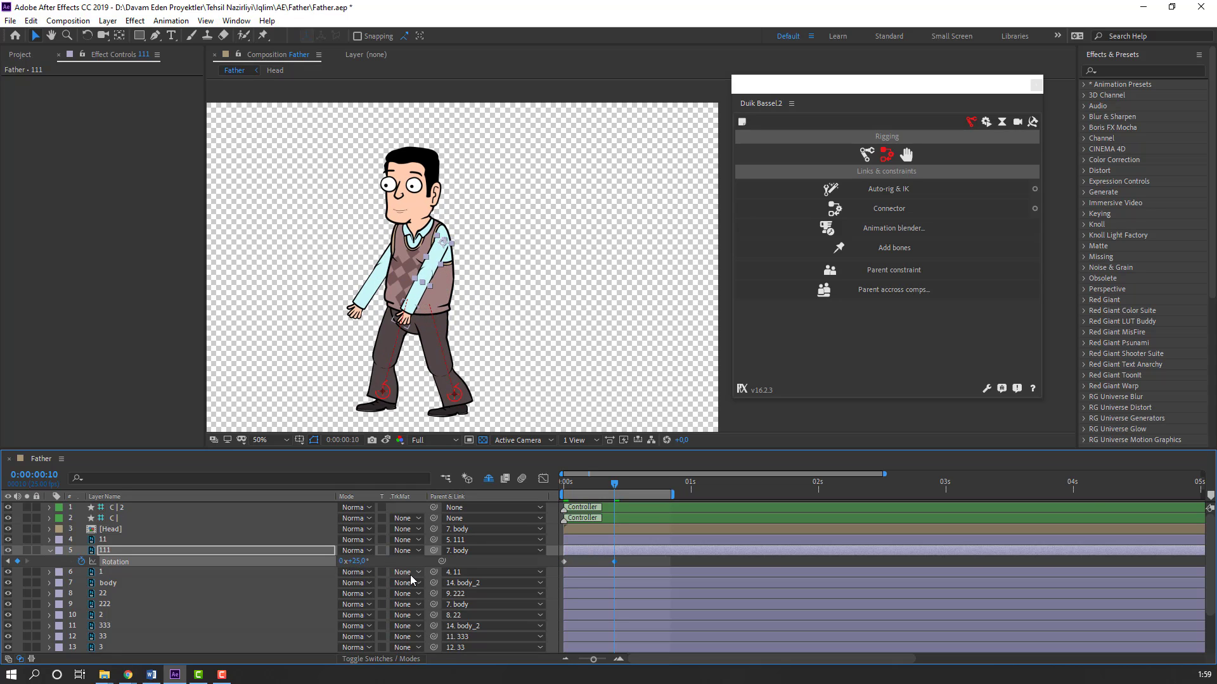
key(shift+Page_Down)
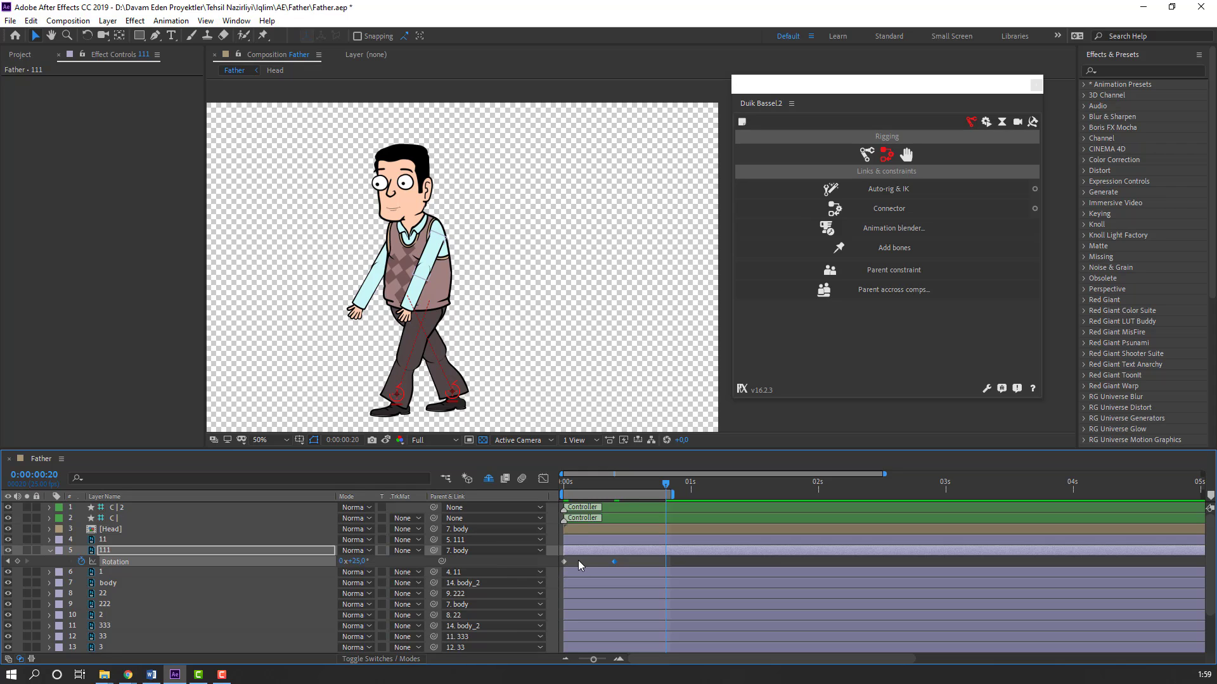
click(564, 562)
key(ctrl+c)
key(ctrl+v)
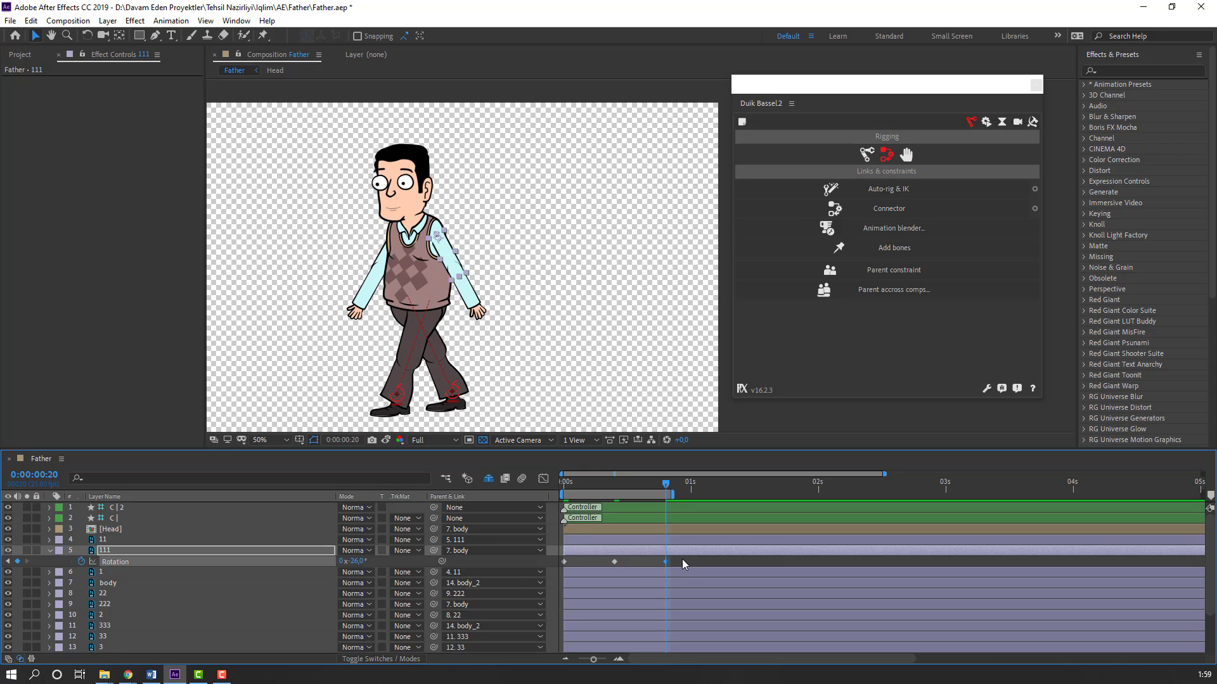
Step: Apply Easy Ease to layer 111's three rotation keyframes and preview the arm swing
drag(682, 559, 531, 564)
right_click(564, 564)
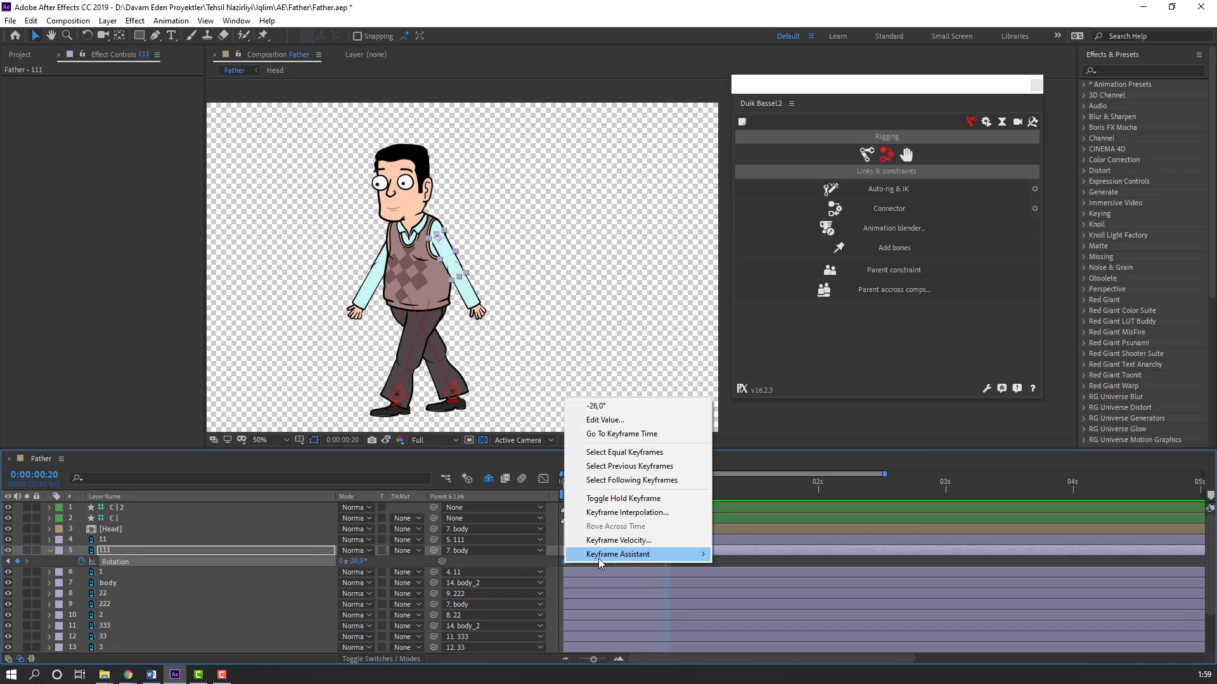
mouse_move(598, 555)
click(762, 480)
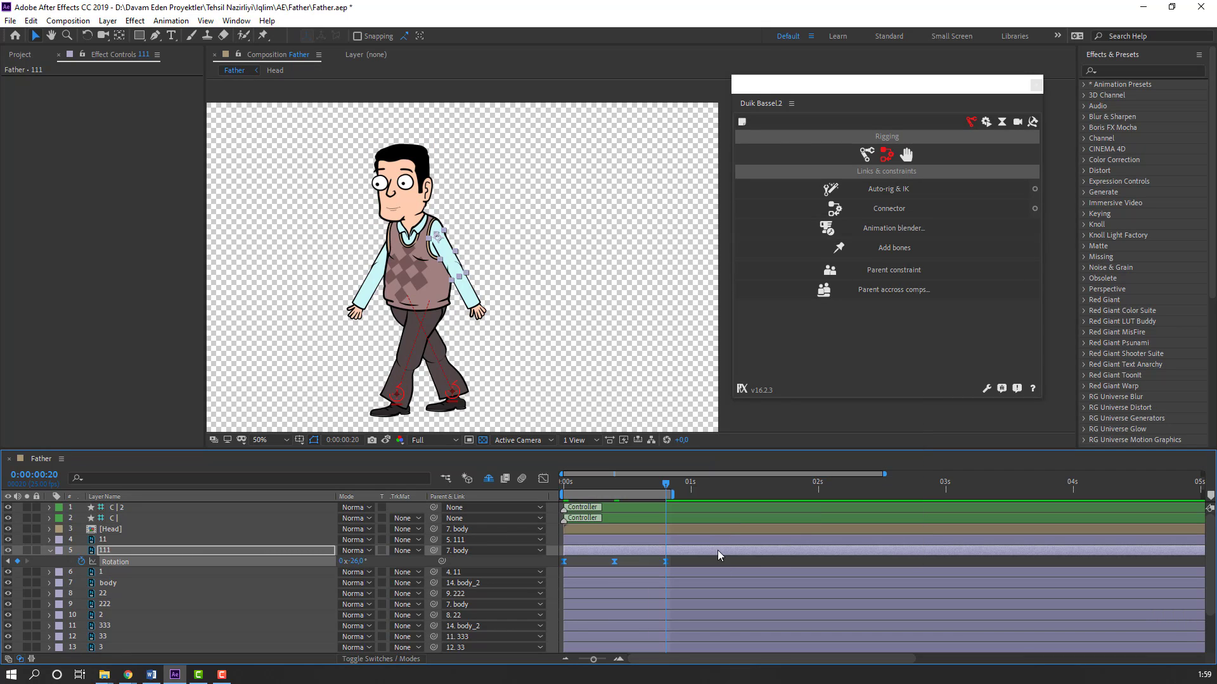
key(space)
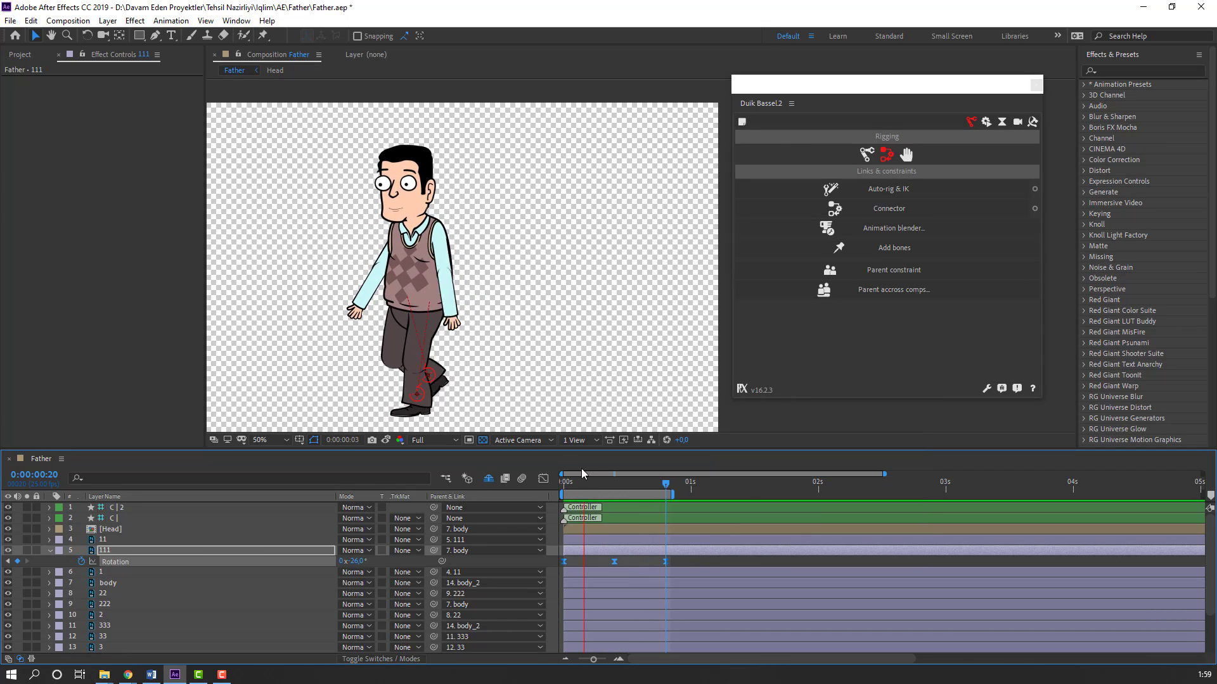
key(space)
Step: Keyframe the other upper-arm layer 222's rotation at 0:00:00:00 with a value of 10°
scroll(188, 580, down, 2)
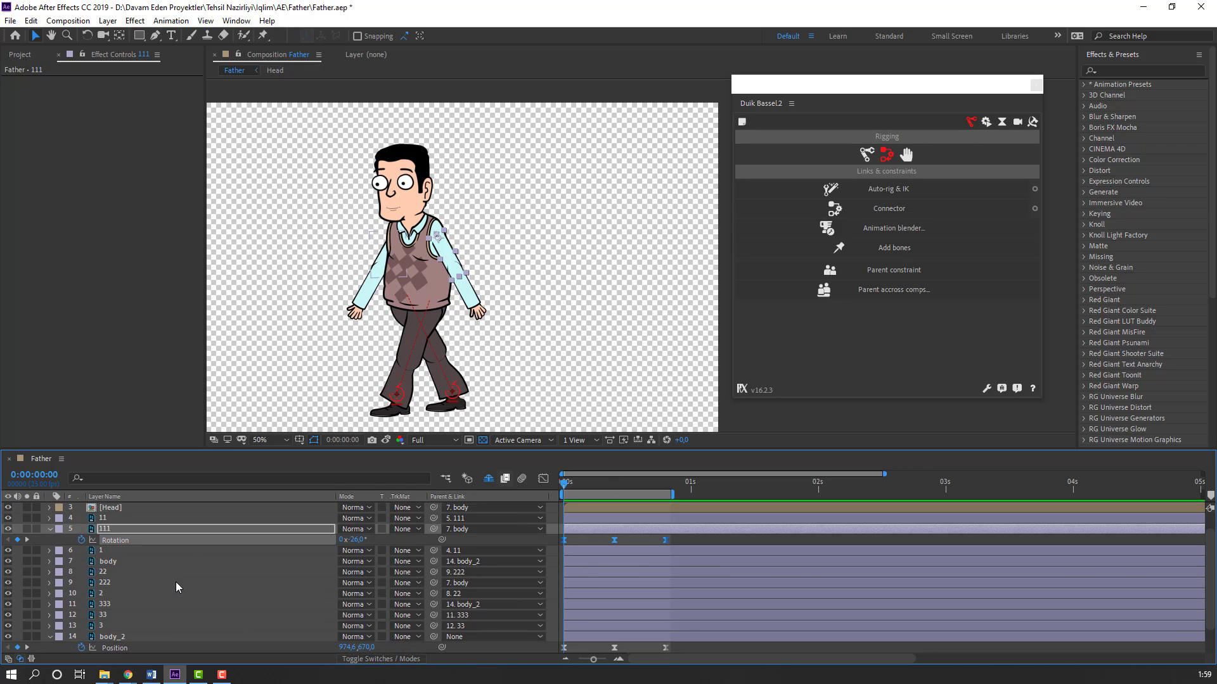
click(110, 583)
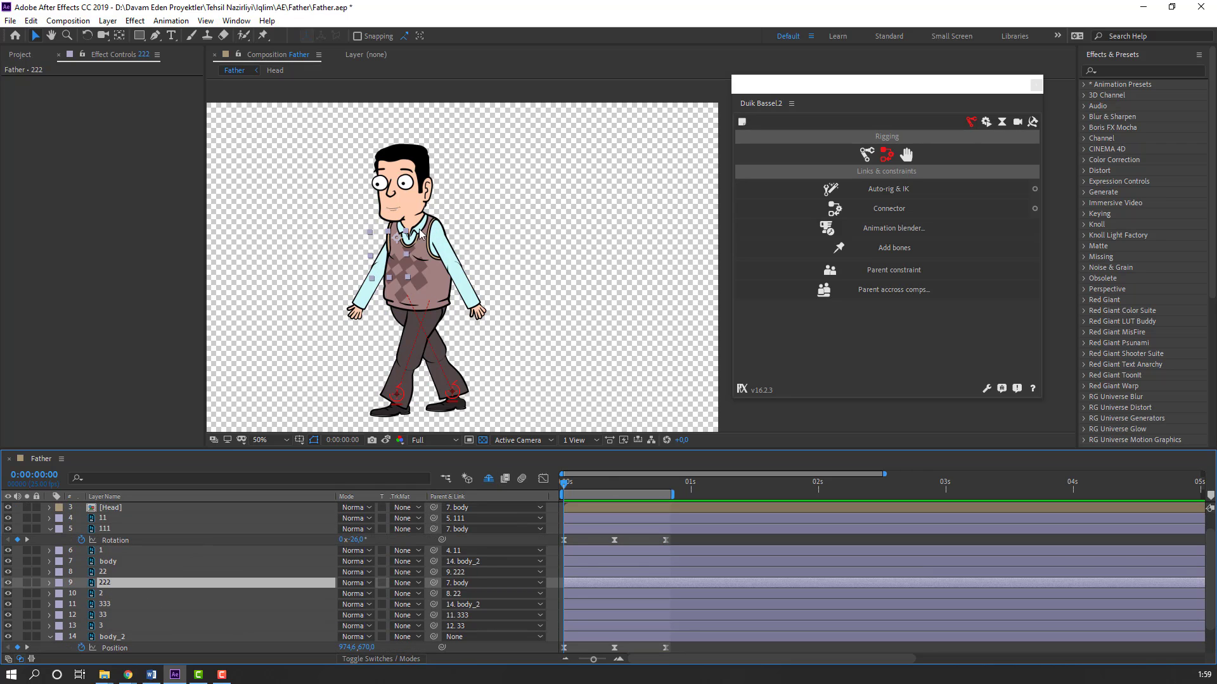
key(r)
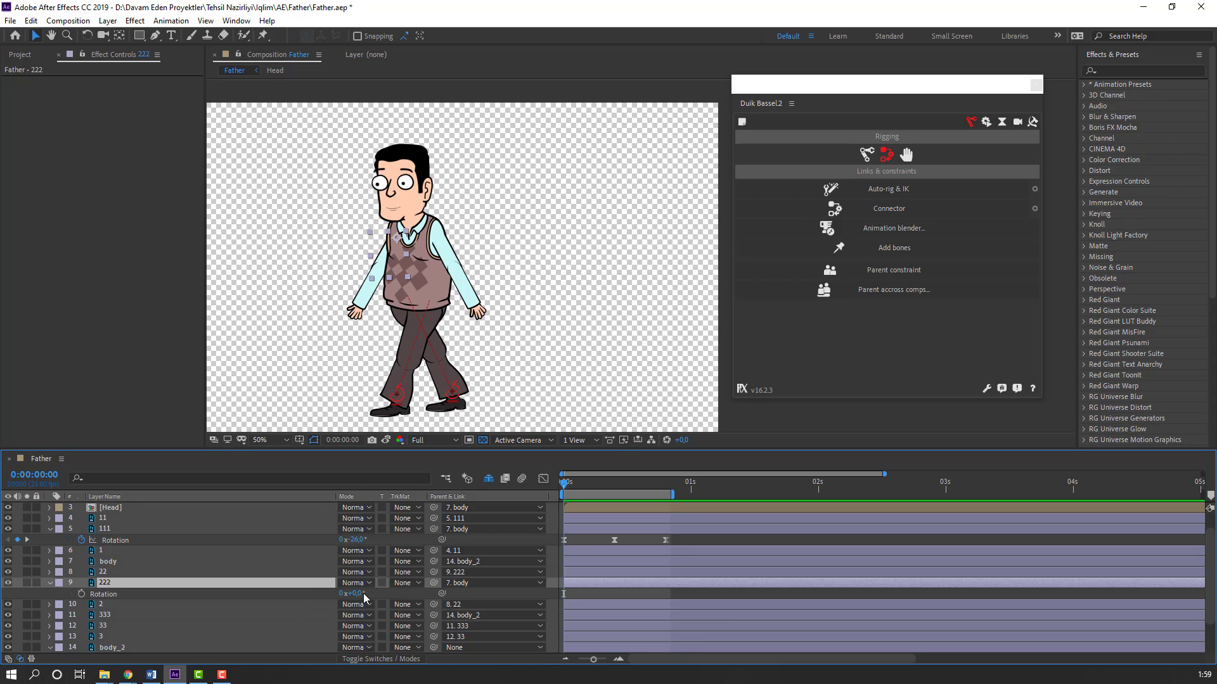
drag(360, 596, 370, 596)
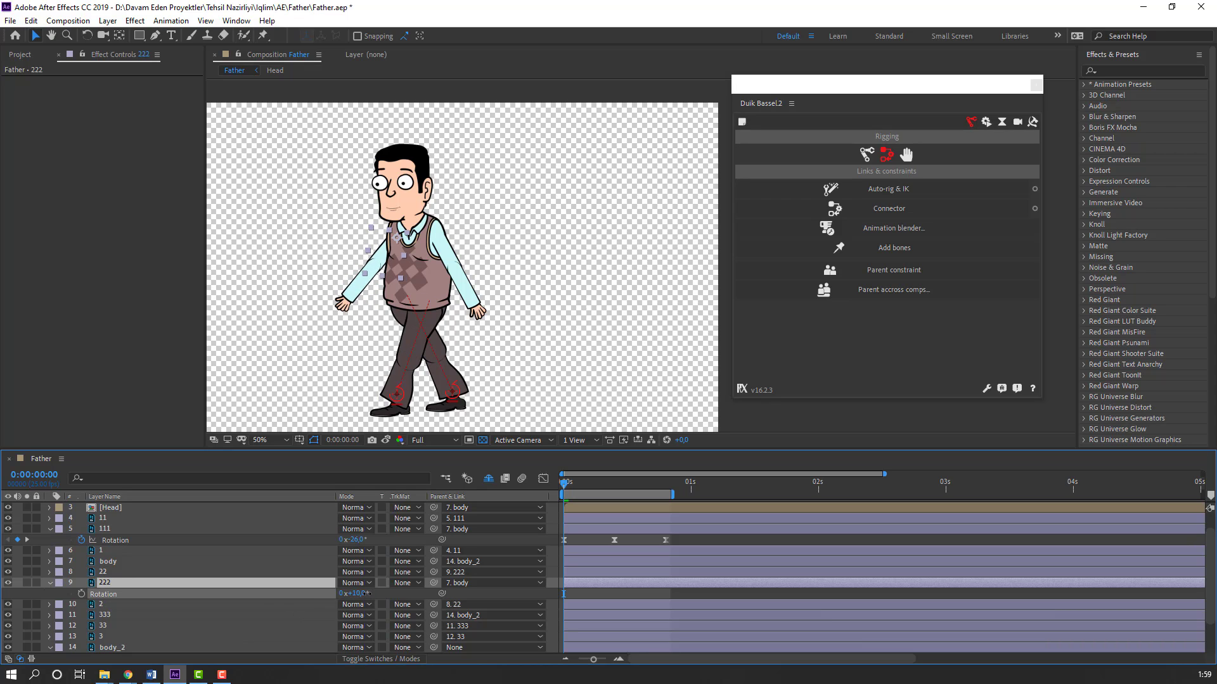
click(81, 594)
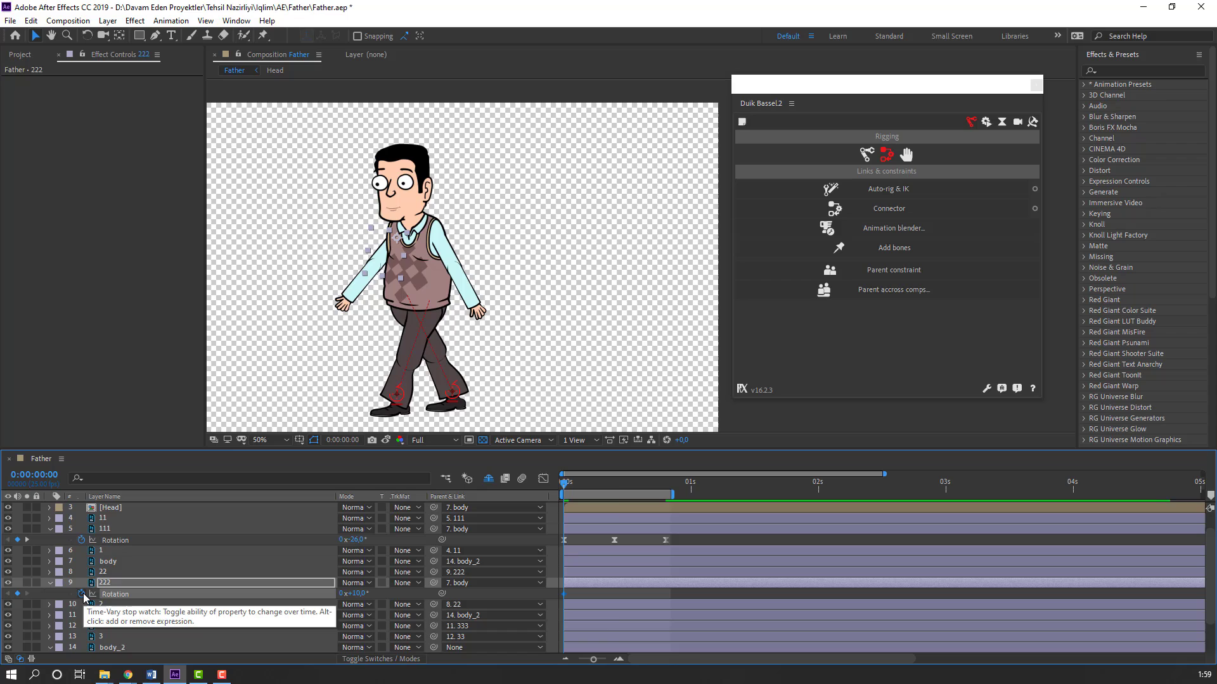
Step: Set layer 222's rotation to -85° at 0:00:00:10 and copy its first rotation keyframe to 0:00:00:20
key(shift+Page_Down)
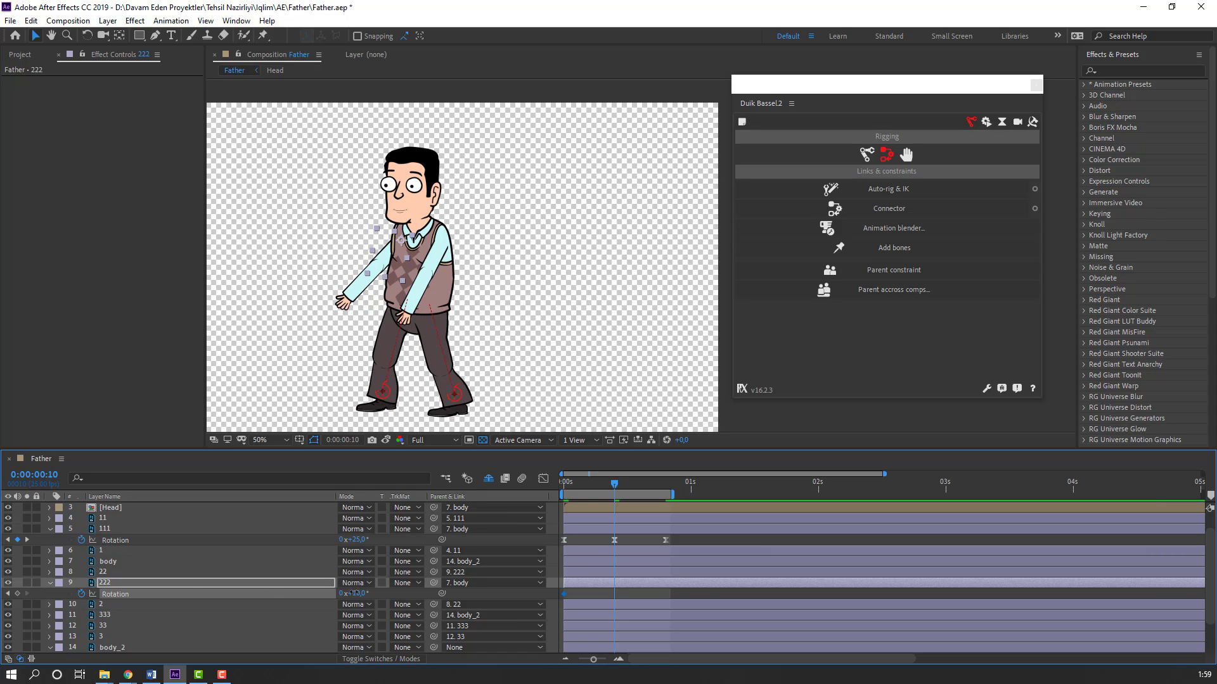
mouse_move(354, 593)
mouse_down()
mouse_move(313, 603)
mouse_move(353, 593)
mouse_up()
key(shift+Page_Down)
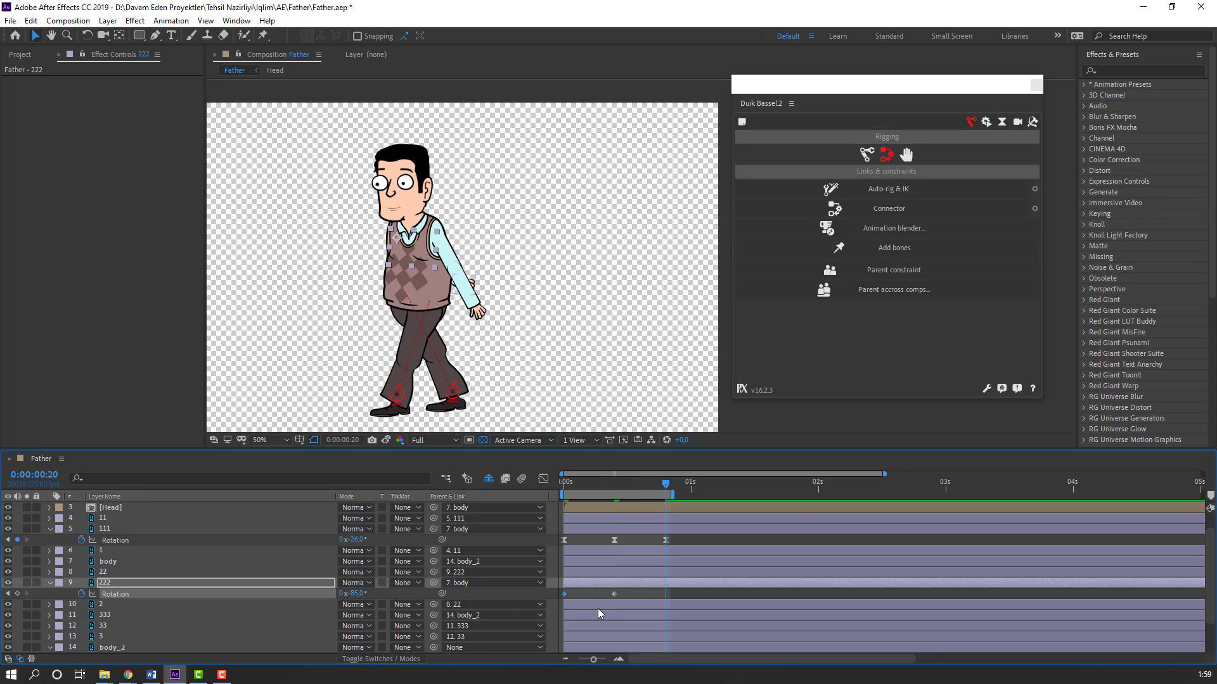
key(ctrl+v)
Step: Apply Easy Ease to layer 222's three rotation keyframes and preview the walk cycle
drag(693, 593, 555, 596)
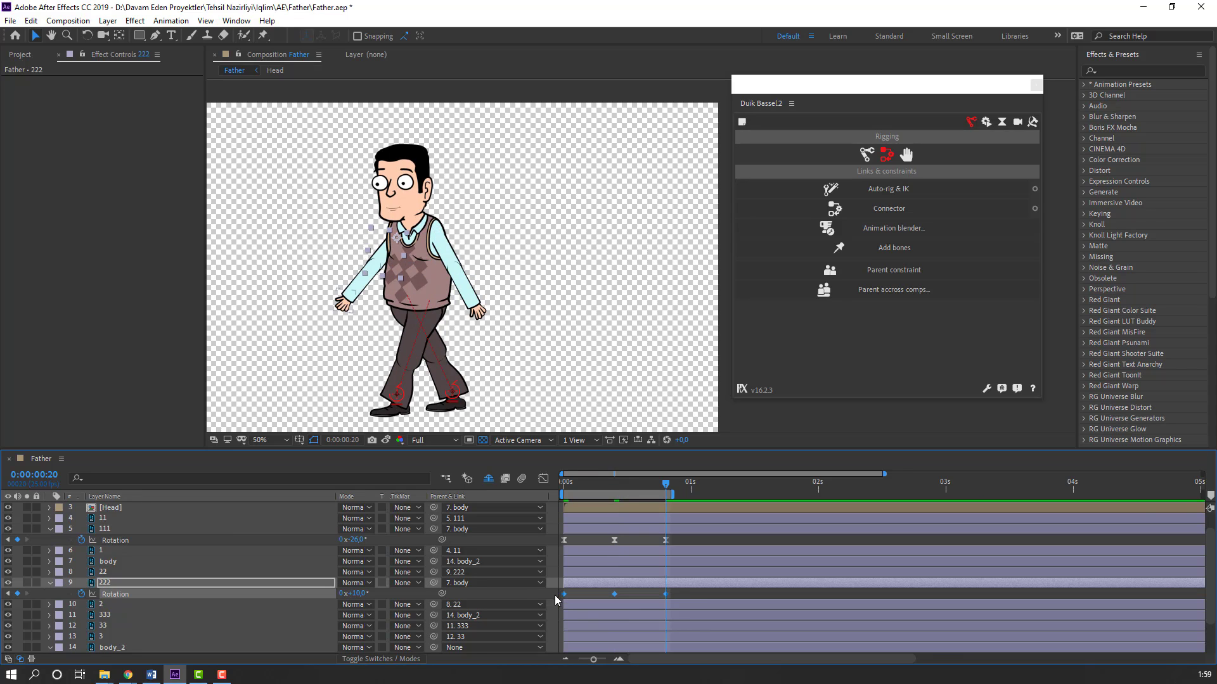
right_click(565, 596)
mouse_move(634, 581)
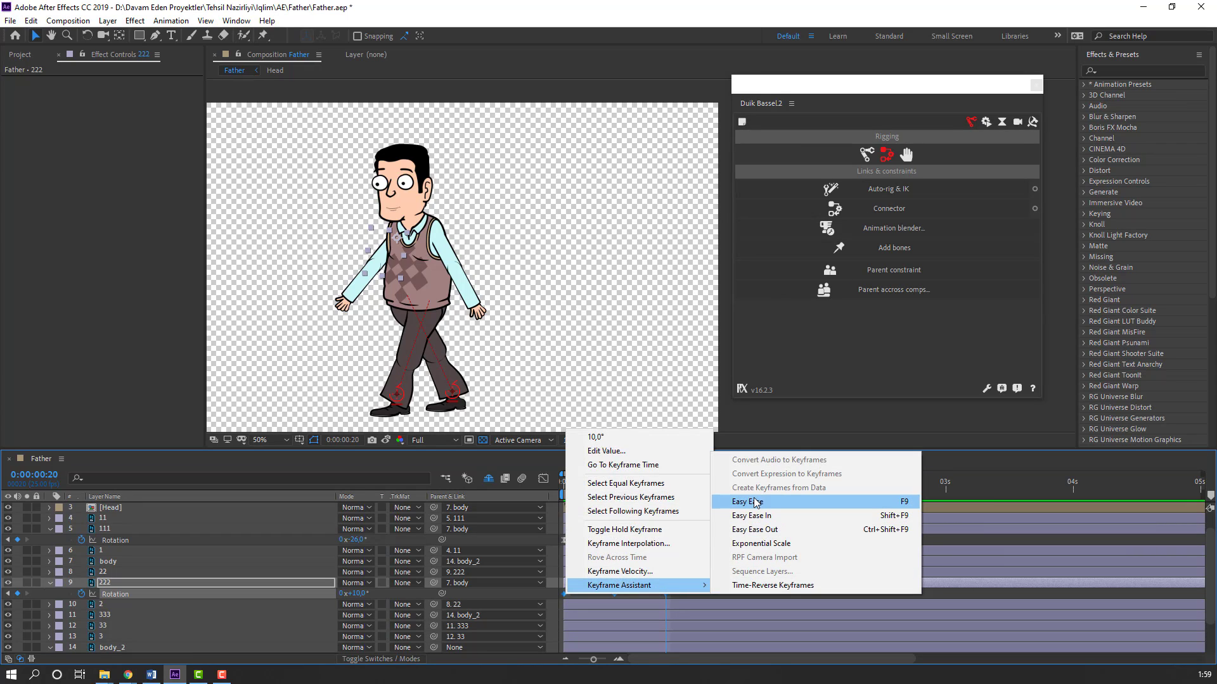
click(735, 504)
key(space)
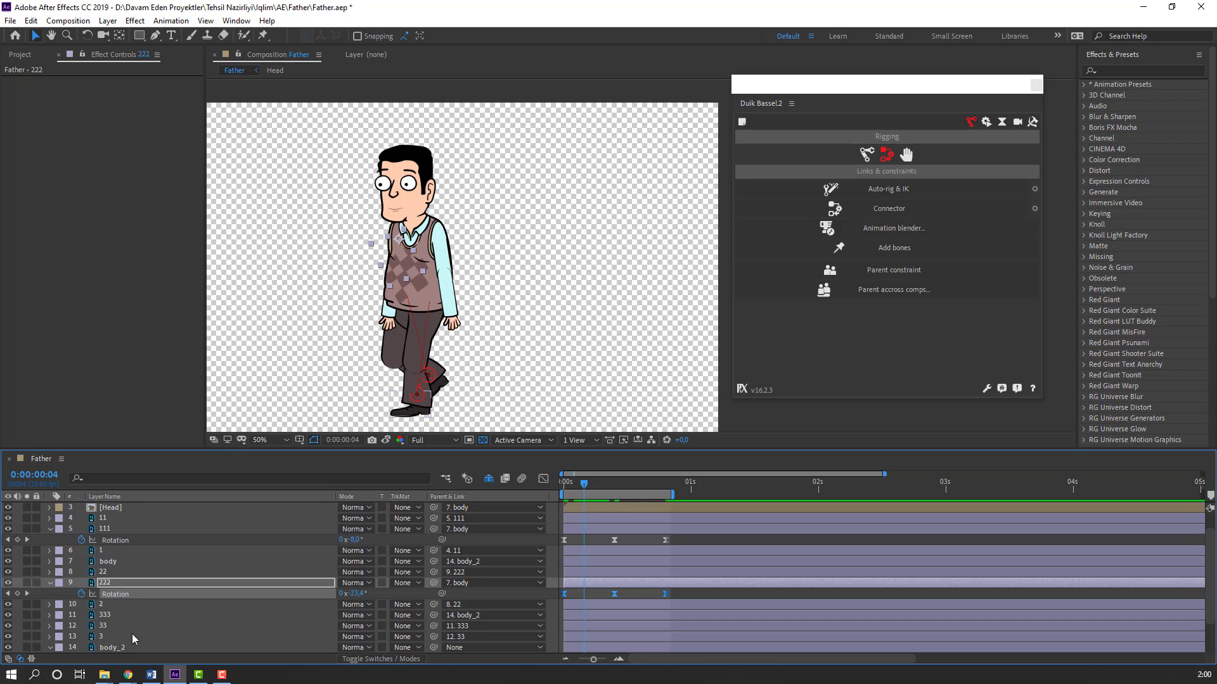
Step: Move the arm layers 22, 222 and 2 below layer 4 in the layer stack and preview the walk cycle
scroll(119, 635, down, 1)
scroll(135, 591, up, 2)
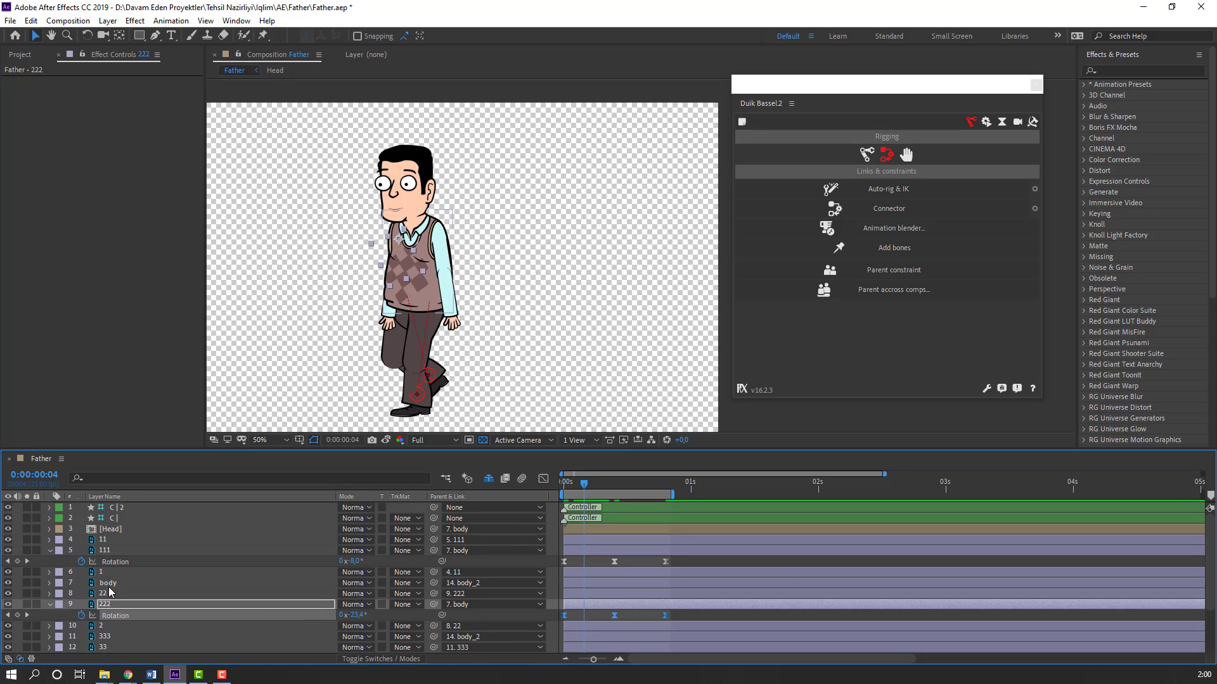
click(109, 593)
ctrl+click(108, 606)
ctrl+click(109, 626)
scroll(161, 583, down, 2)
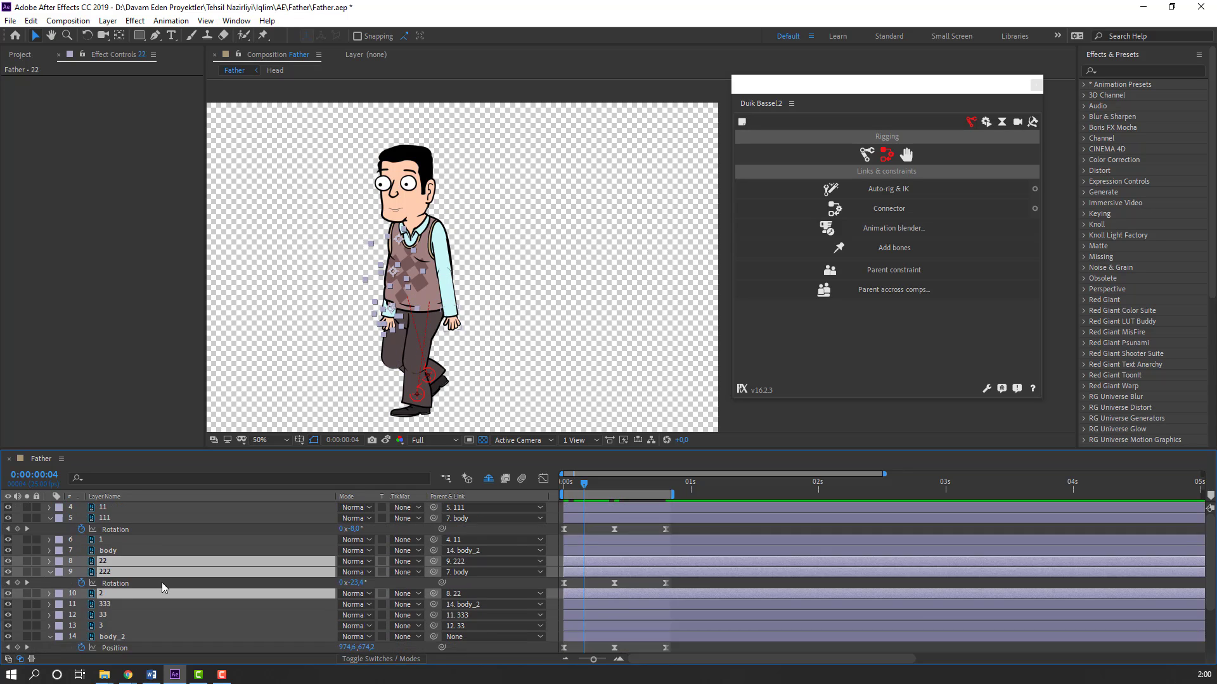
drag(110, 540, 120, 649)
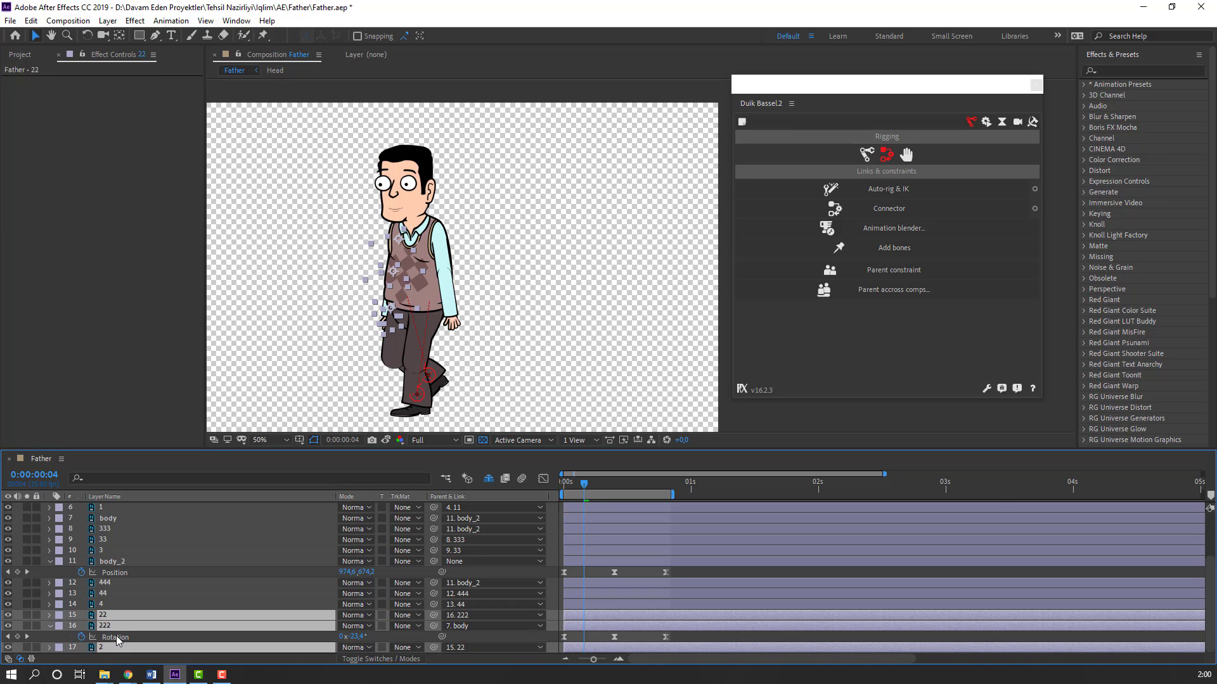
key(space)
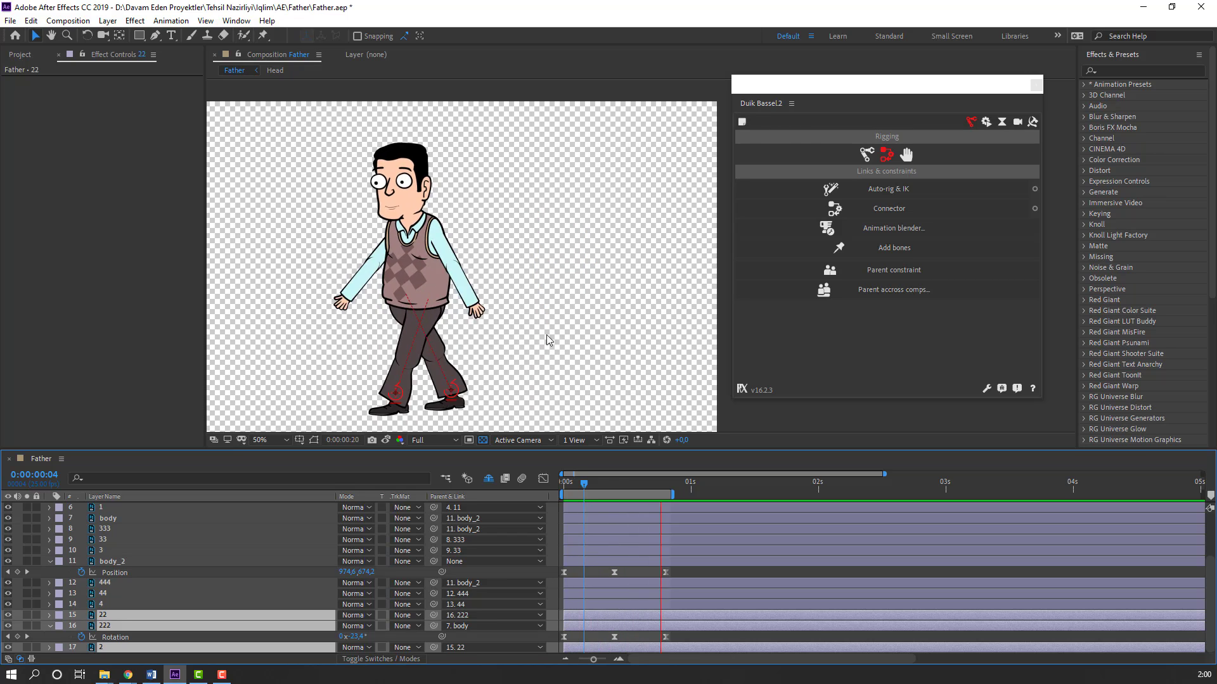
key(space)
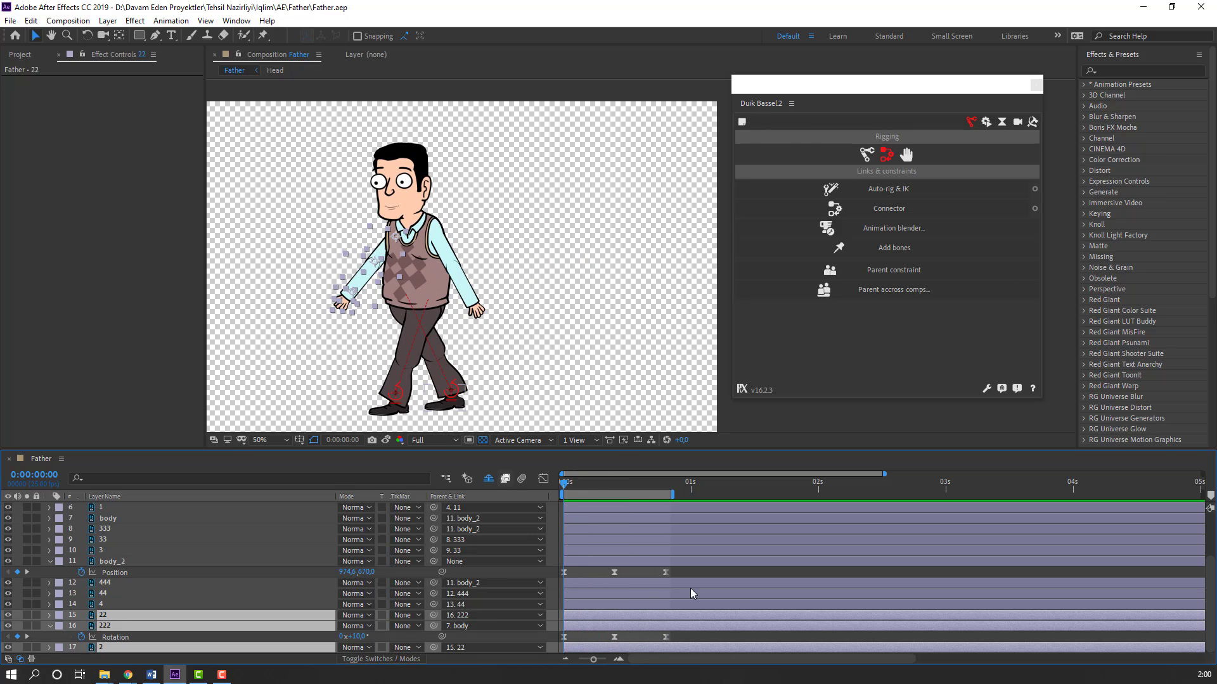
Step: Keyframe the forearm layer 22's rotation at 0:00:00:00 with a value of 10°
click(583, 573)
click(96, 613)
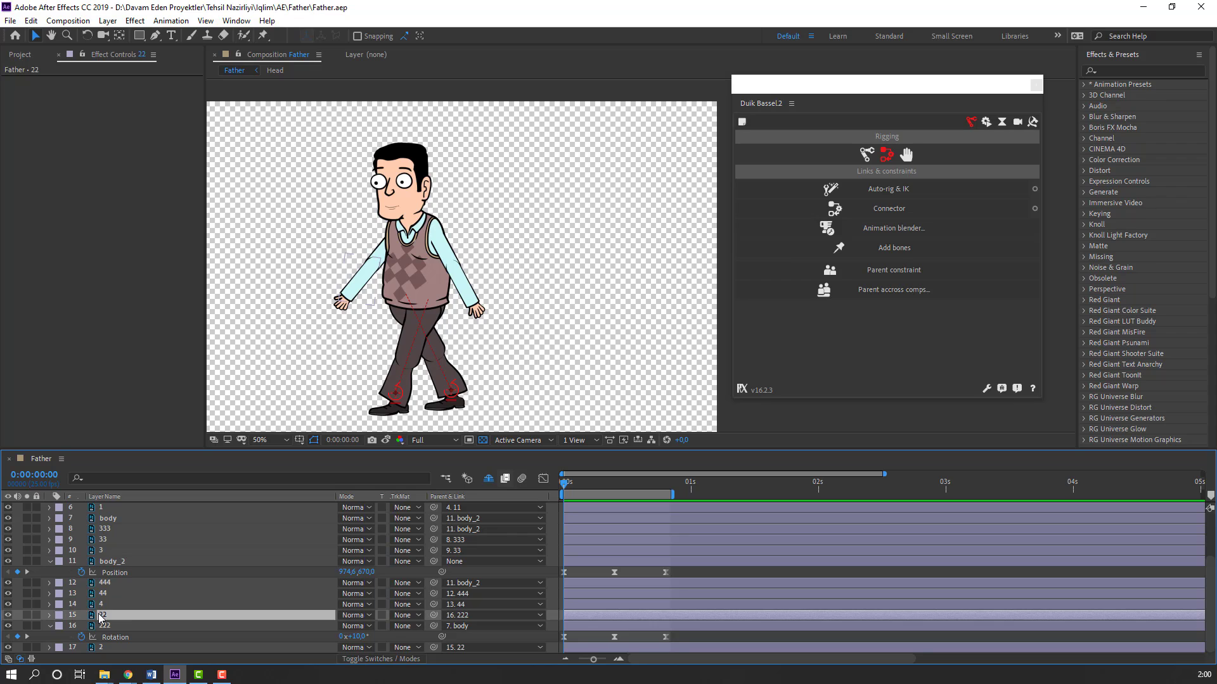
key(r)
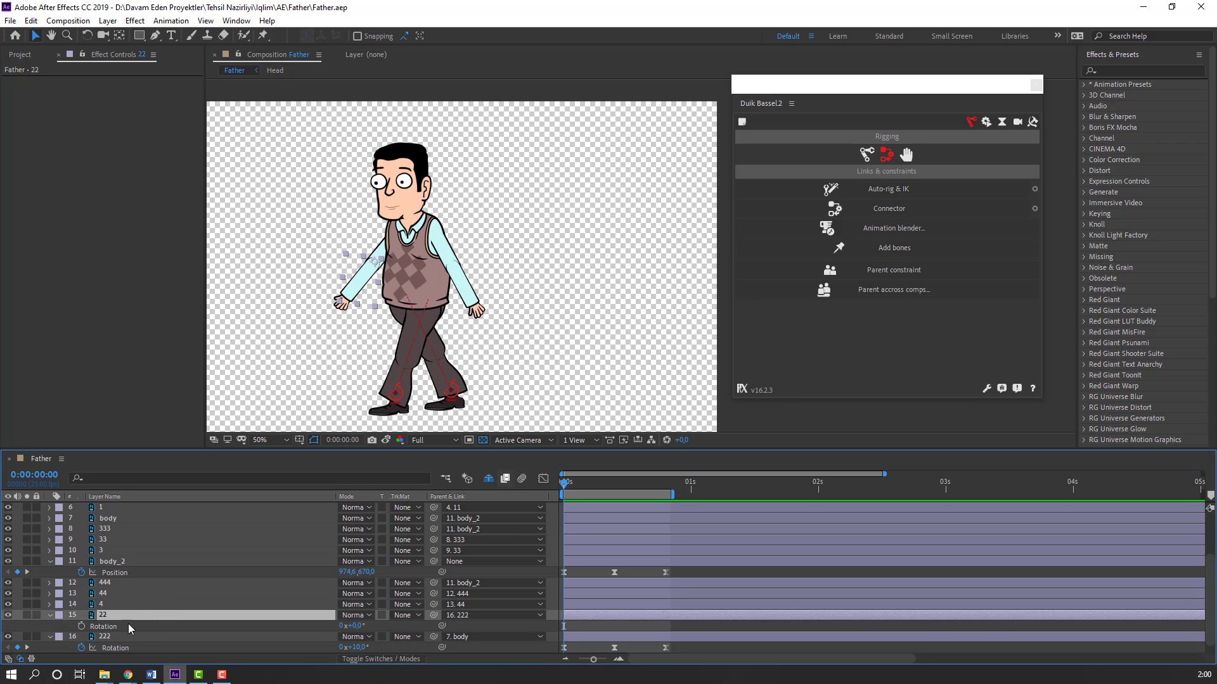
click(81, 626)
drag(354, 628, 369, 627)
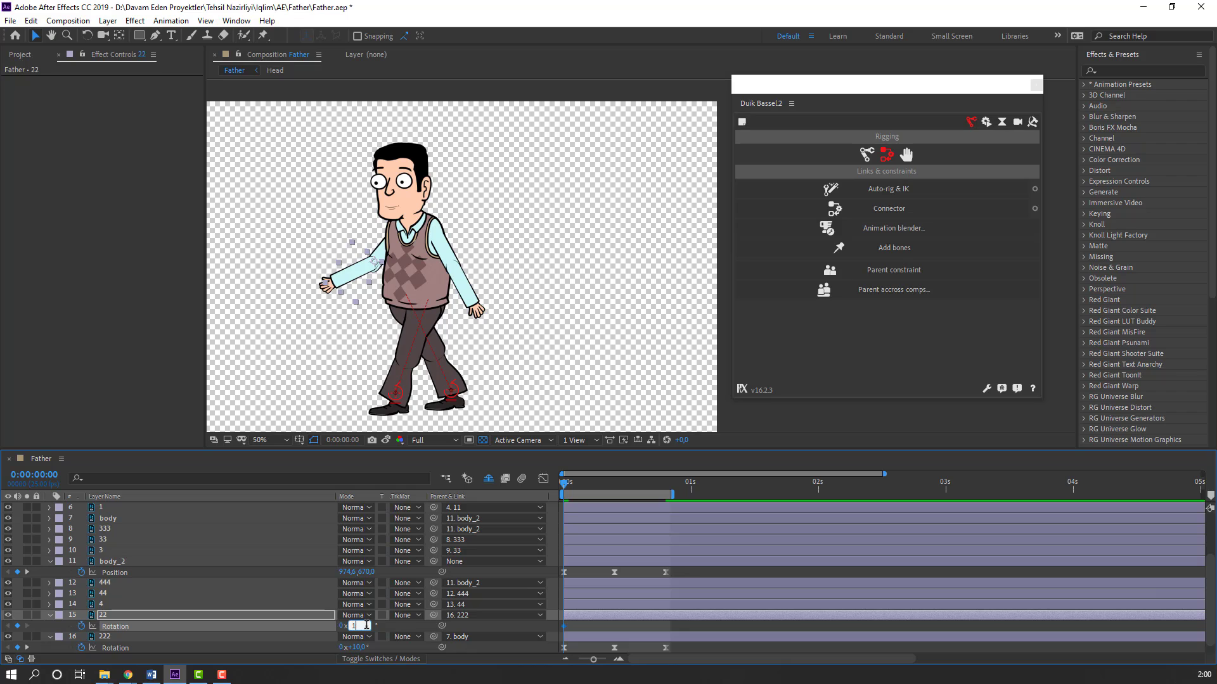
text(0)
key(Return)
Step: Keyframe layer 22's rotation at -3° on 0:00:00:10 and copy its first rotation keyframe to 0:00:00:20
drag(576, 484, 609, 490)
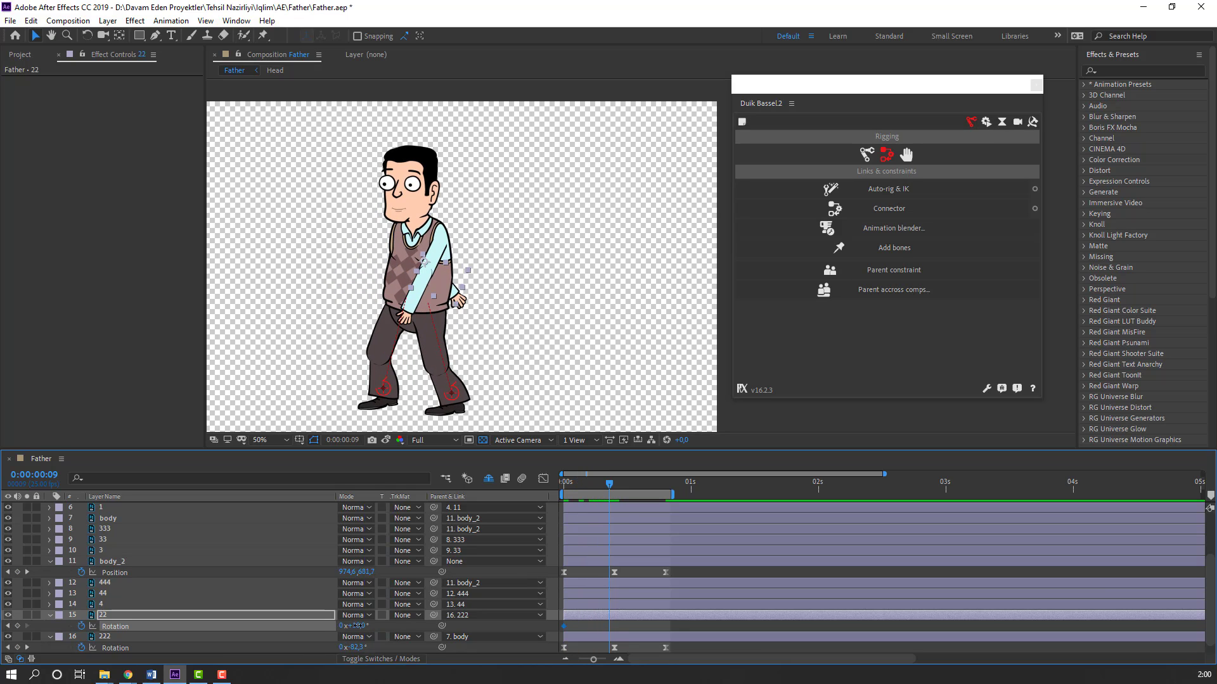
drag(358, 626, 349, 626)
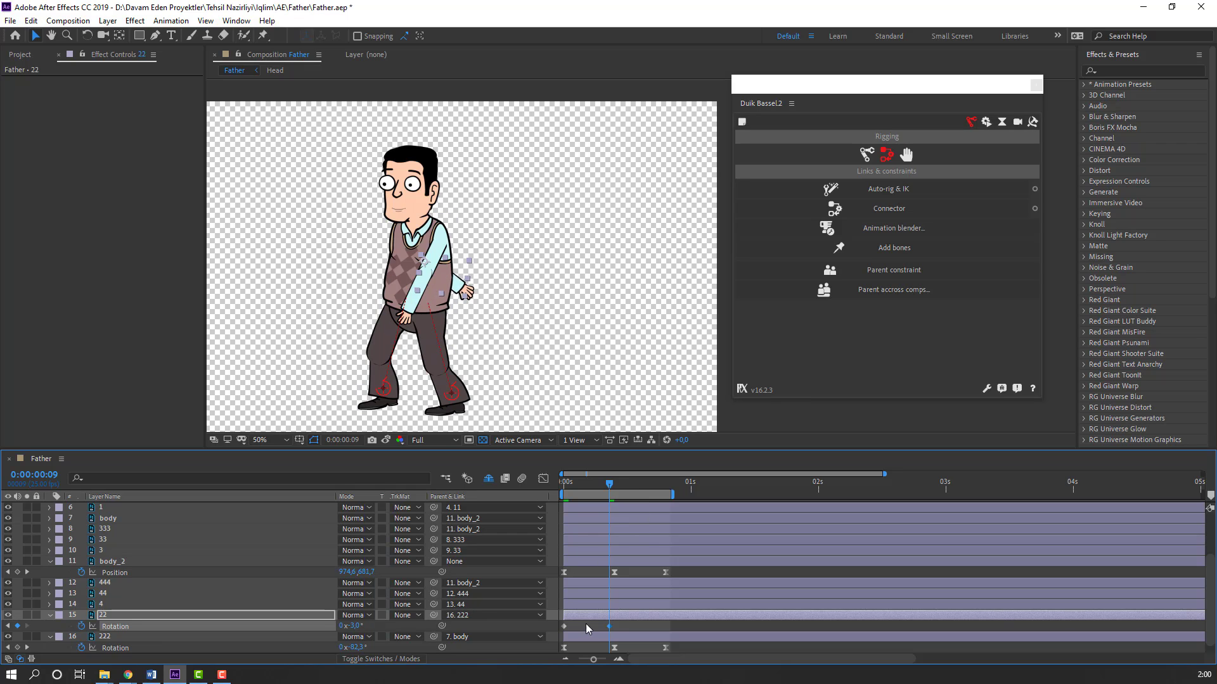
drag(609, 628, 615, 613)
drag(659, 489, 665, 491)
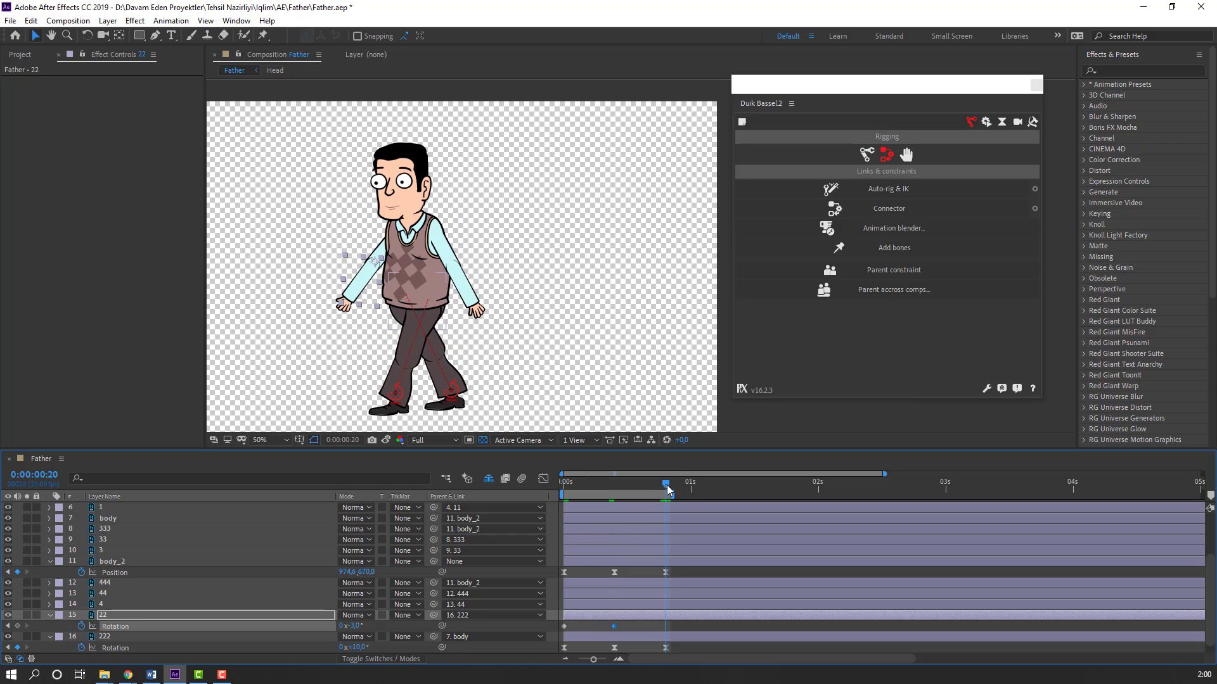
drag(573, 622, 559, 642)
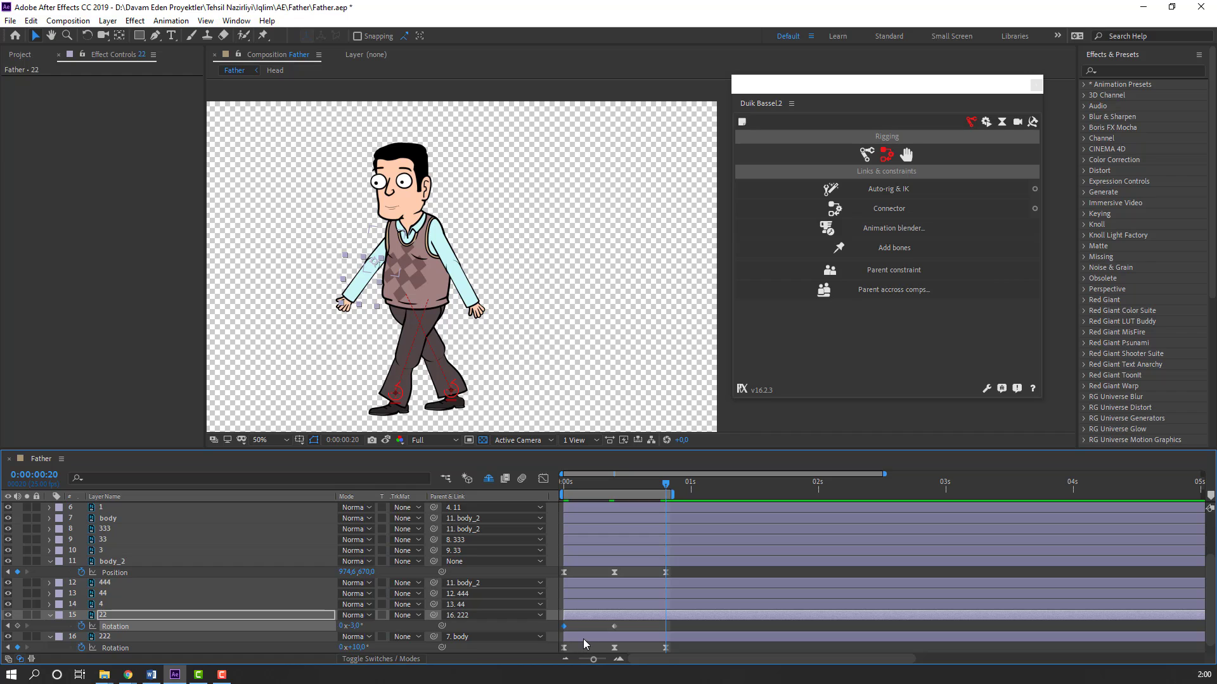
key(ctrl+v)
Step: Apply Easy Ease to layer 22's three rotation keyframes and preview the forearm's swing
drag(682, 628, 540, 641)
right_click(564, 627)
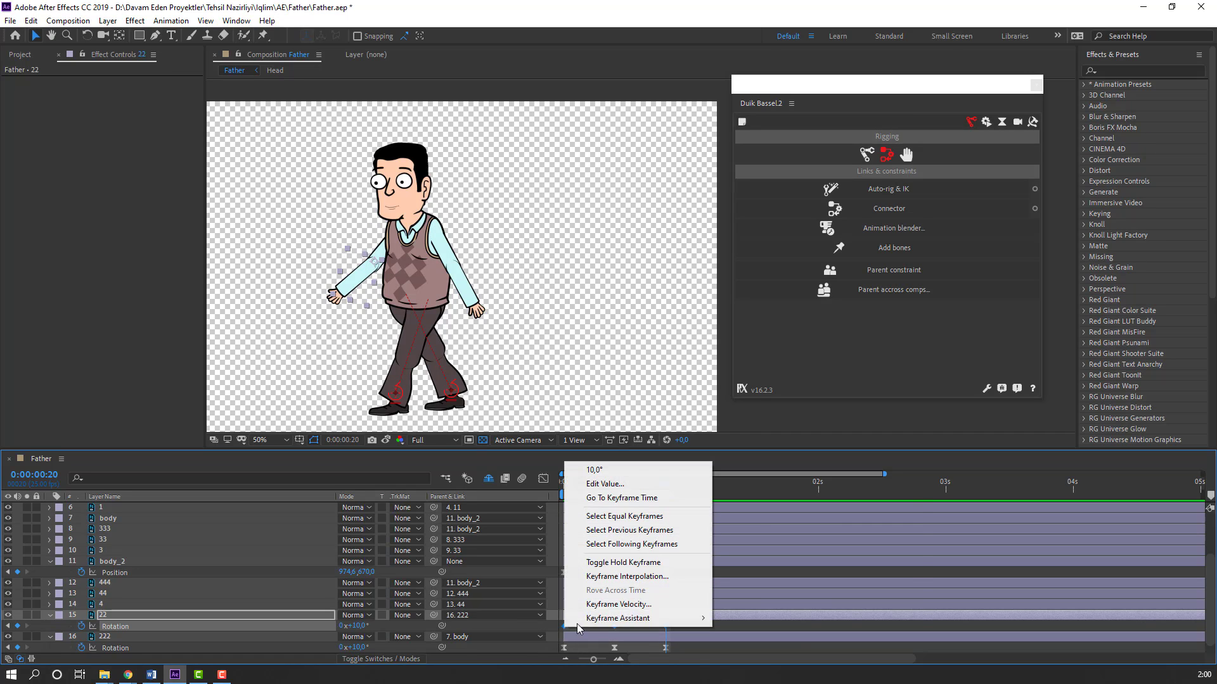
click(742, 534)
key(period)
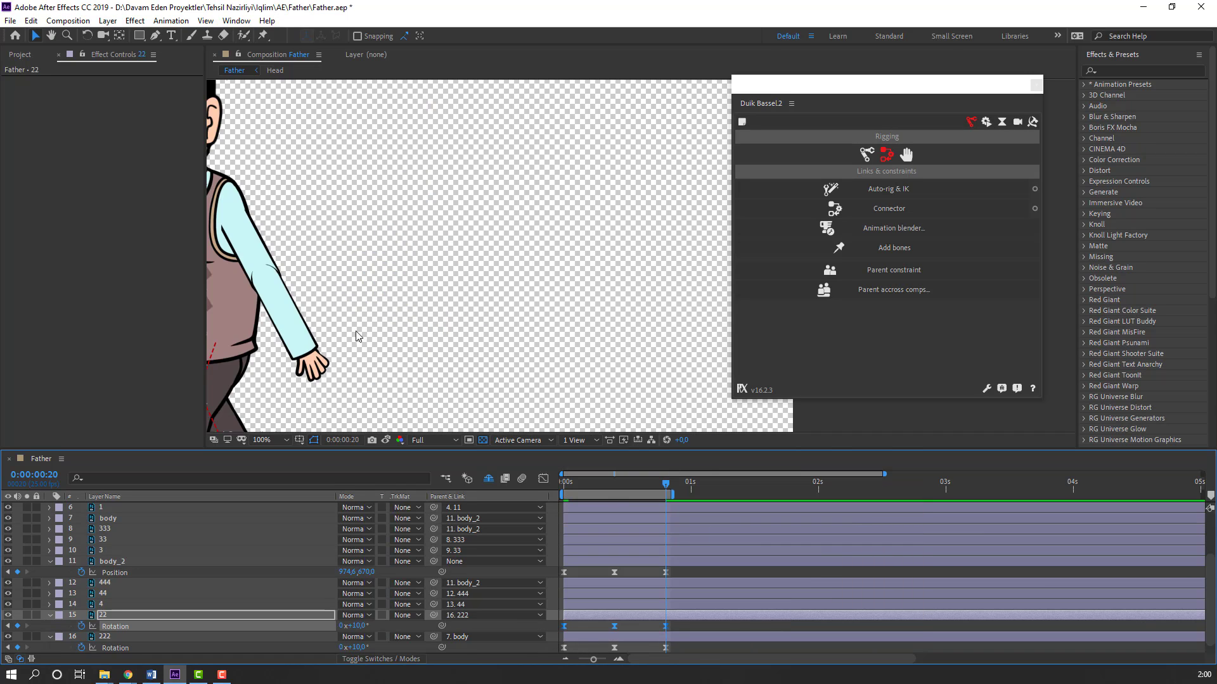
key(space)
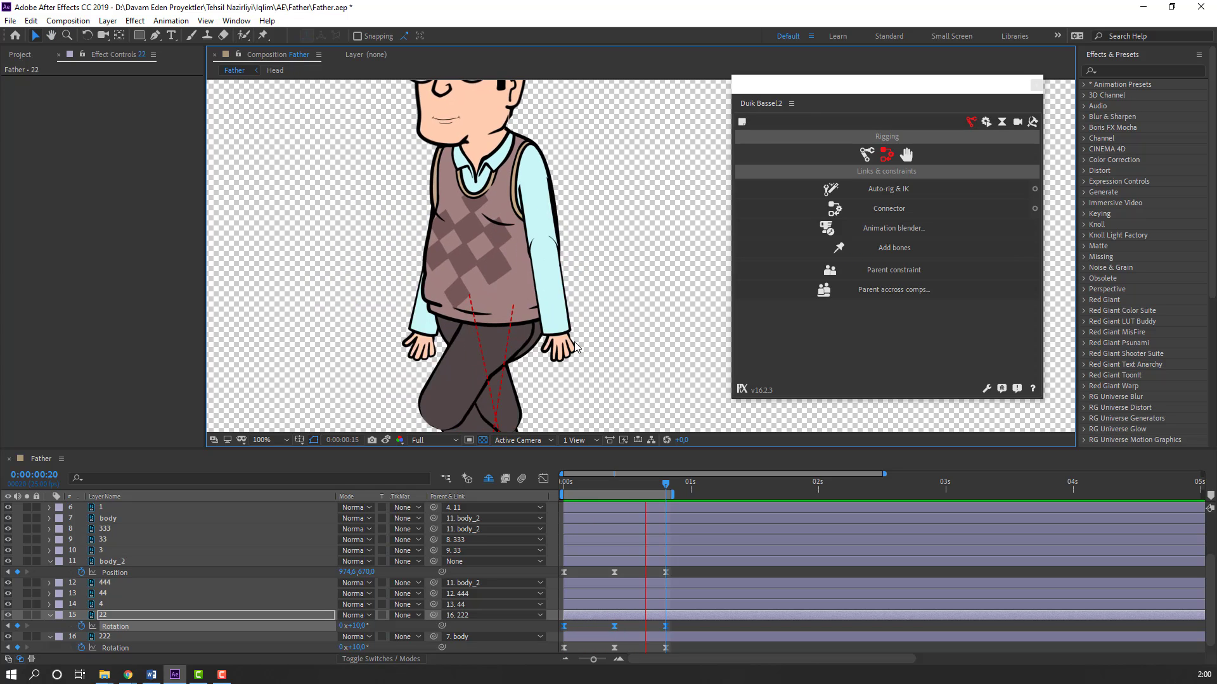
key(space)
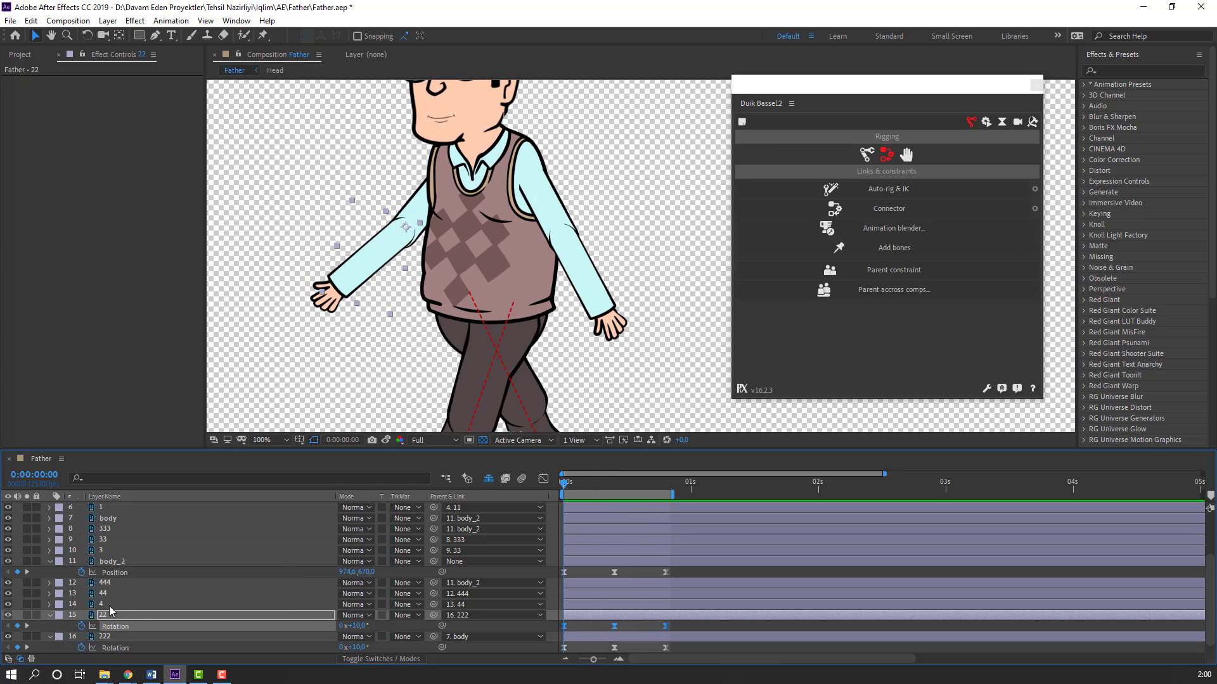
Step: Keyframe the hand layer 2's rotation at 0:00:00:00 with a value of 13°
scroll(111, 637, down, 1)
click(113, 646)
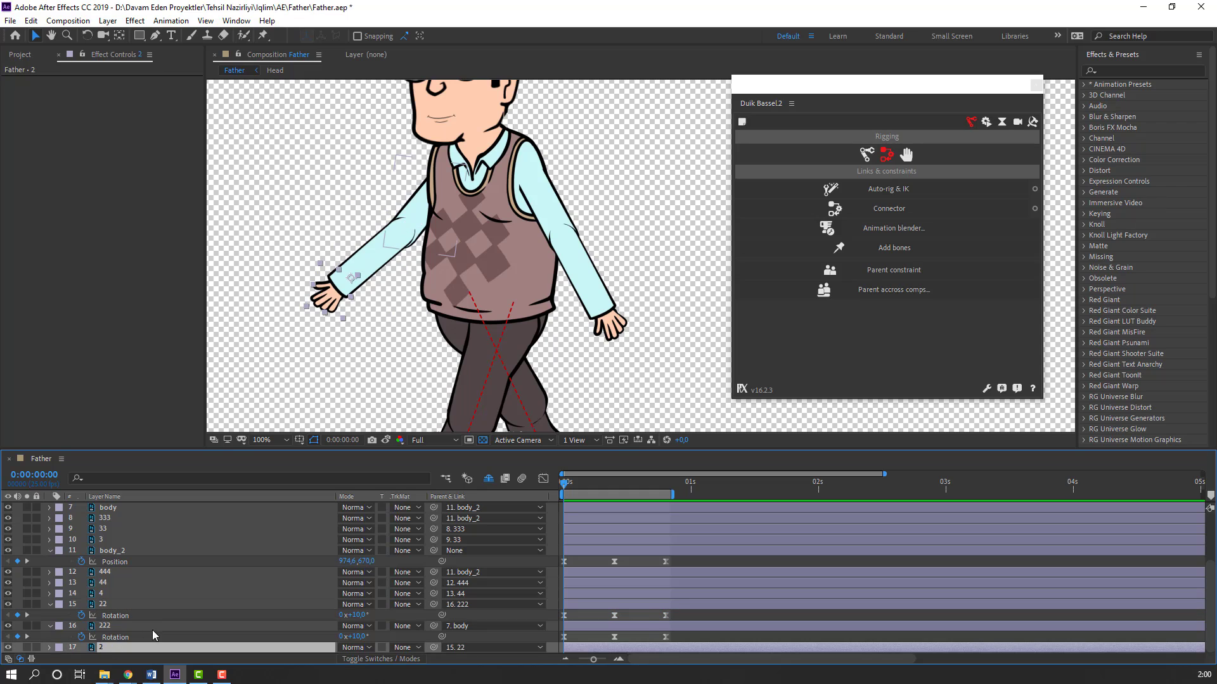
key(r)
click(81, 649)
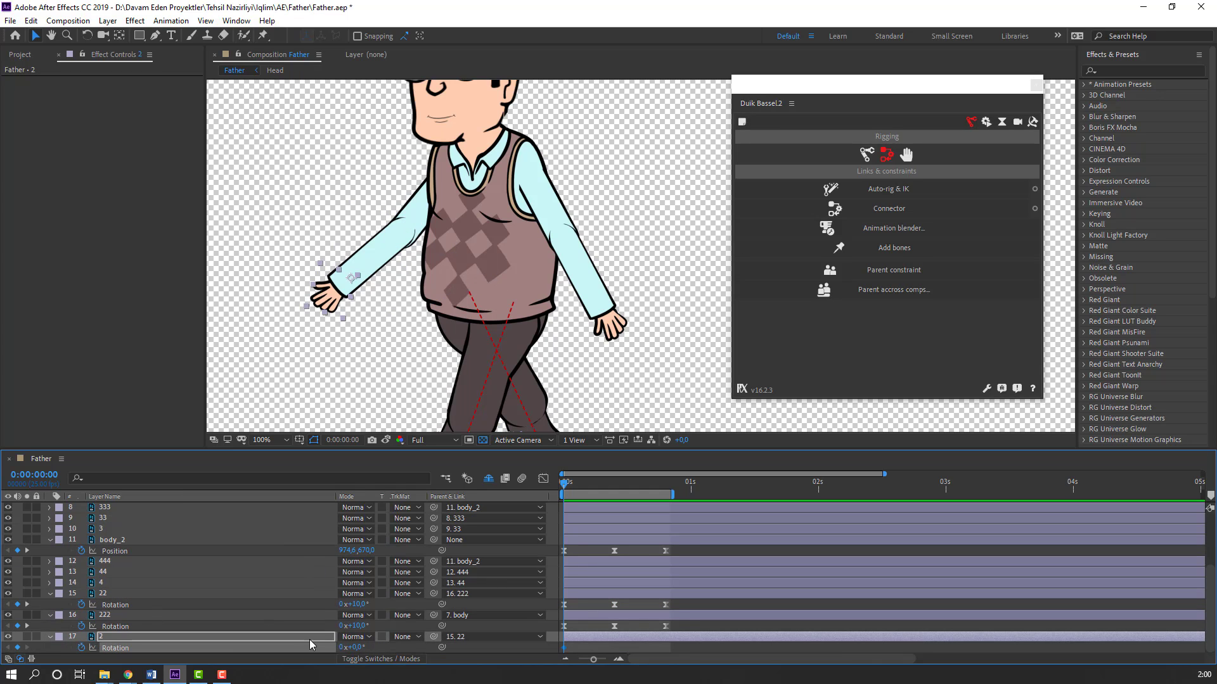
drag(358, 647, 365, 645)
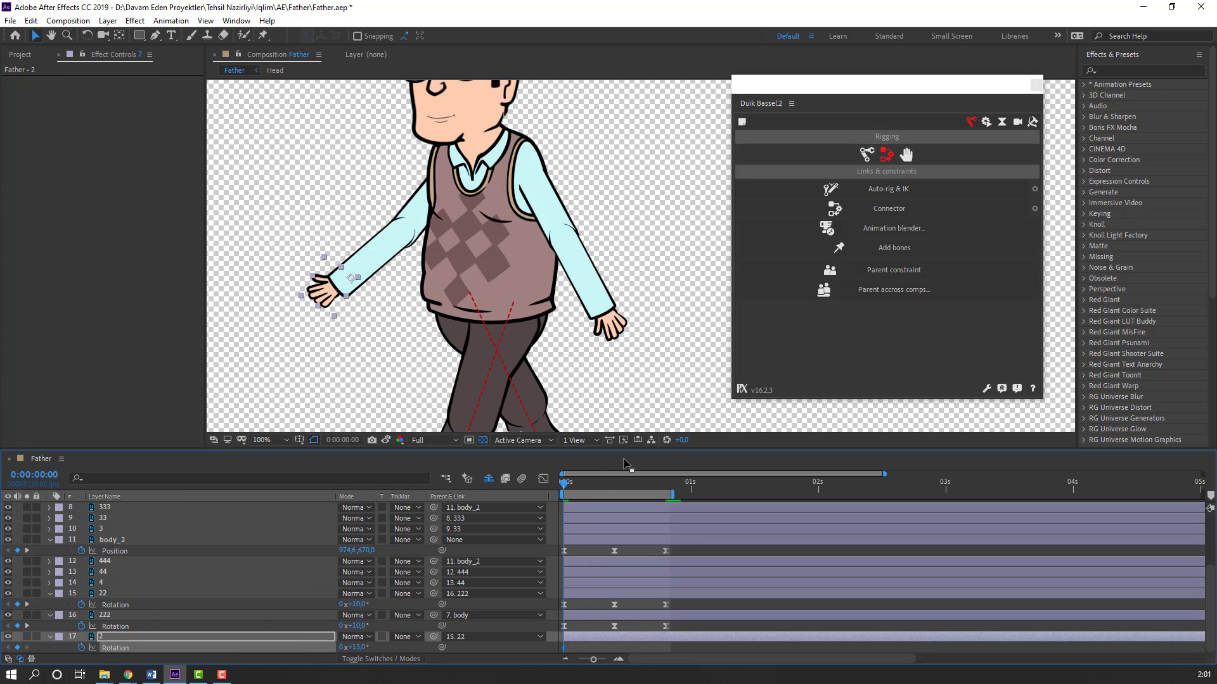
Step: Keyframe layer 2's rotation at -10° on 0:00:00:10 and copy its first rotation keyframe to 0:00:00:20
drag(590, 482, 612, 486)
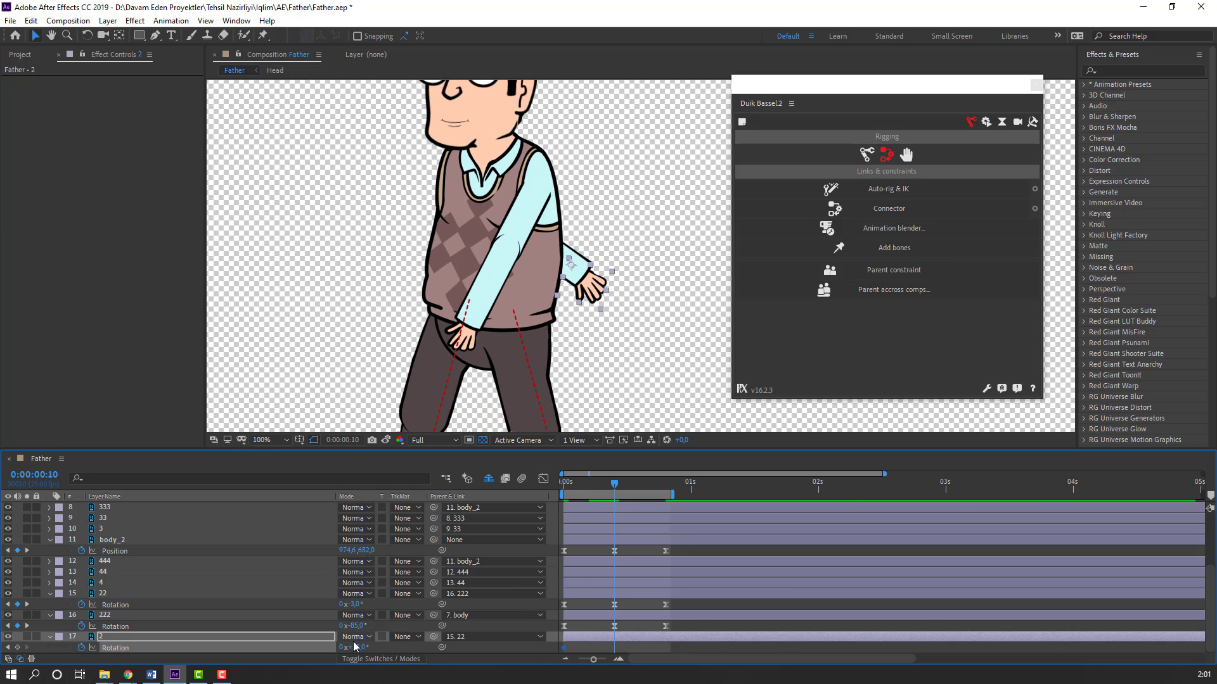
drag(348, 647, 342, 646)
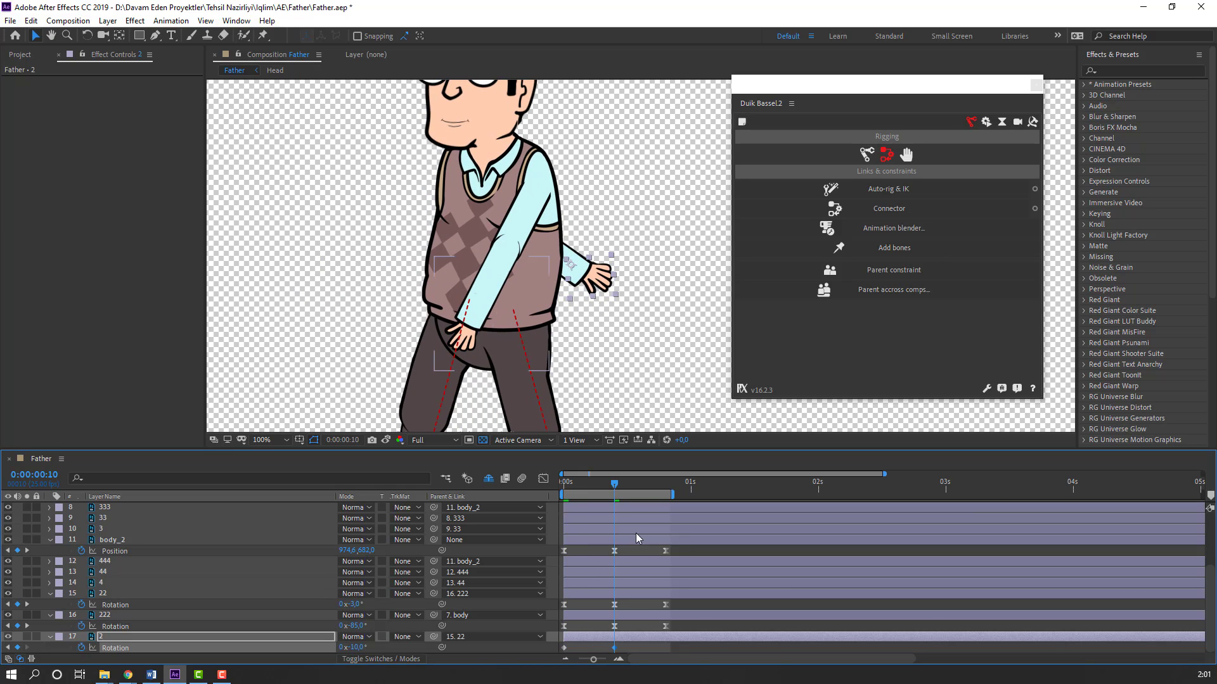
drag(625, 482, 659, 500)
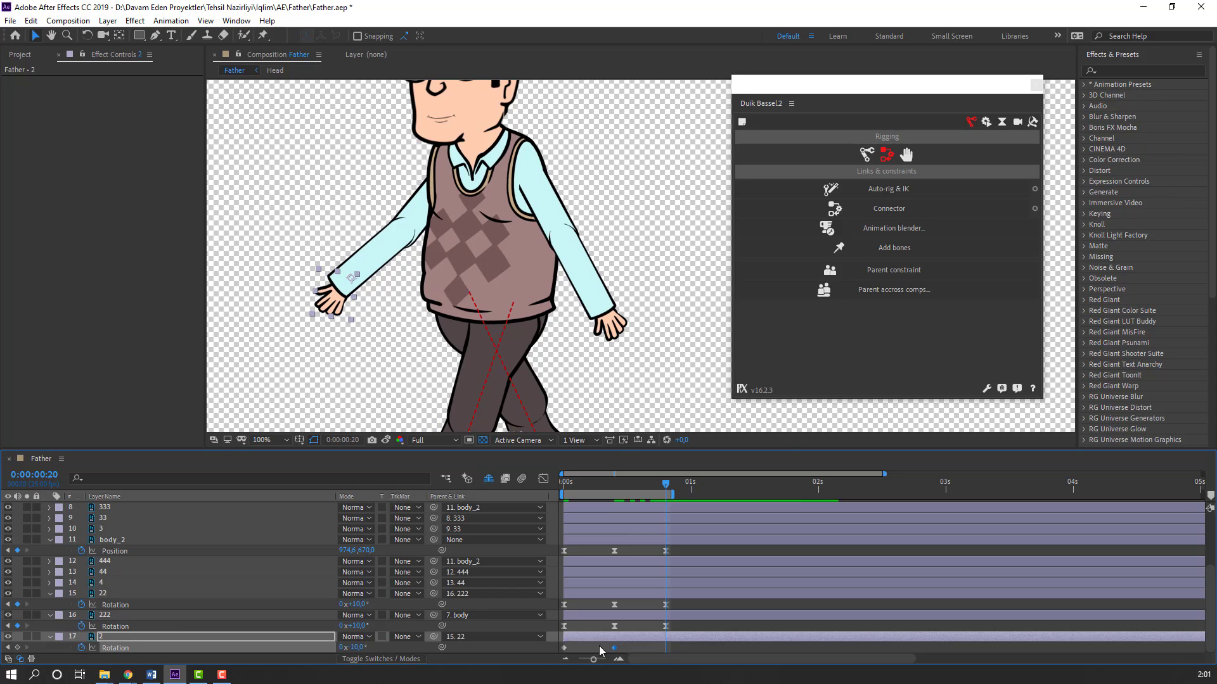
key(ctrl+v)
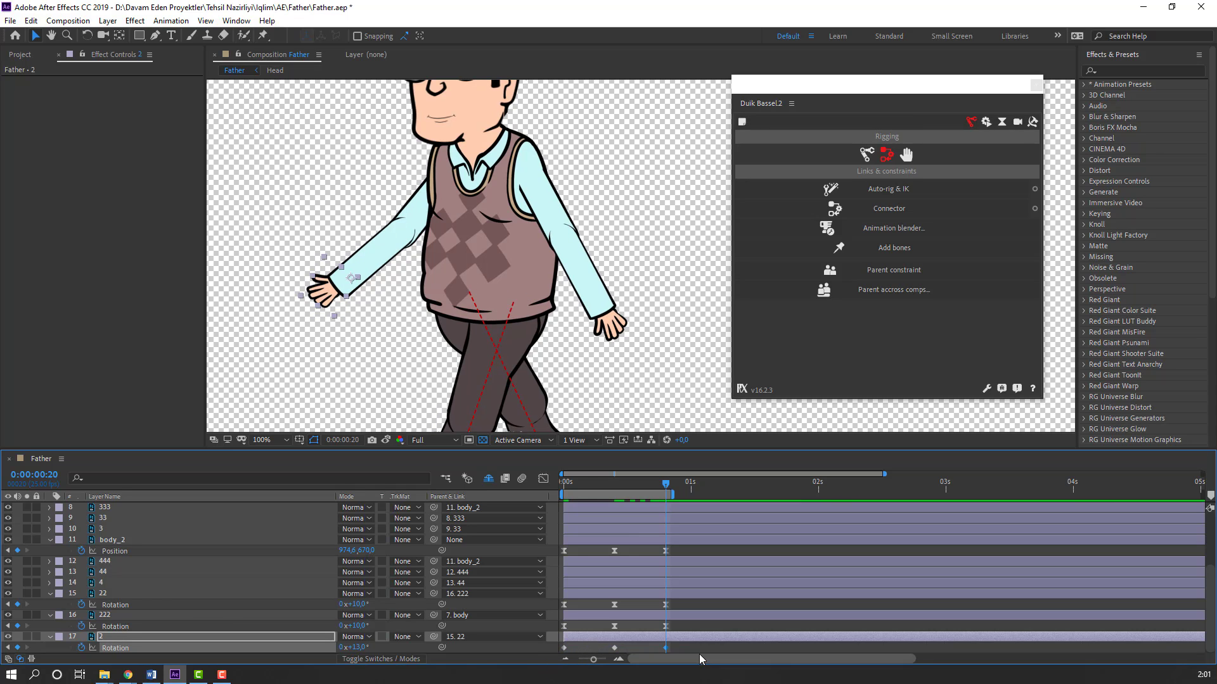
Step: Apply Easy Ease to layer 2's three rotation keyframes and preview the walk cycle
drag(676, 645, 555, 659)
right_click(565, 650)
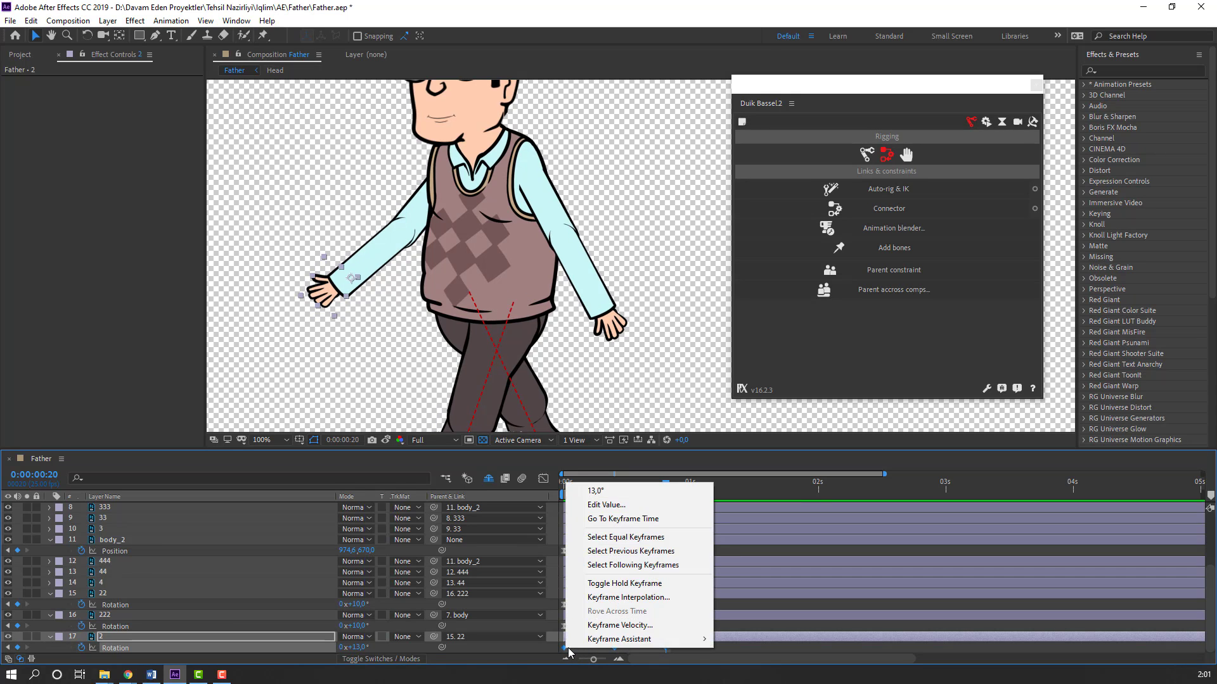
mouse_move(655, 641)
click(748, 556)
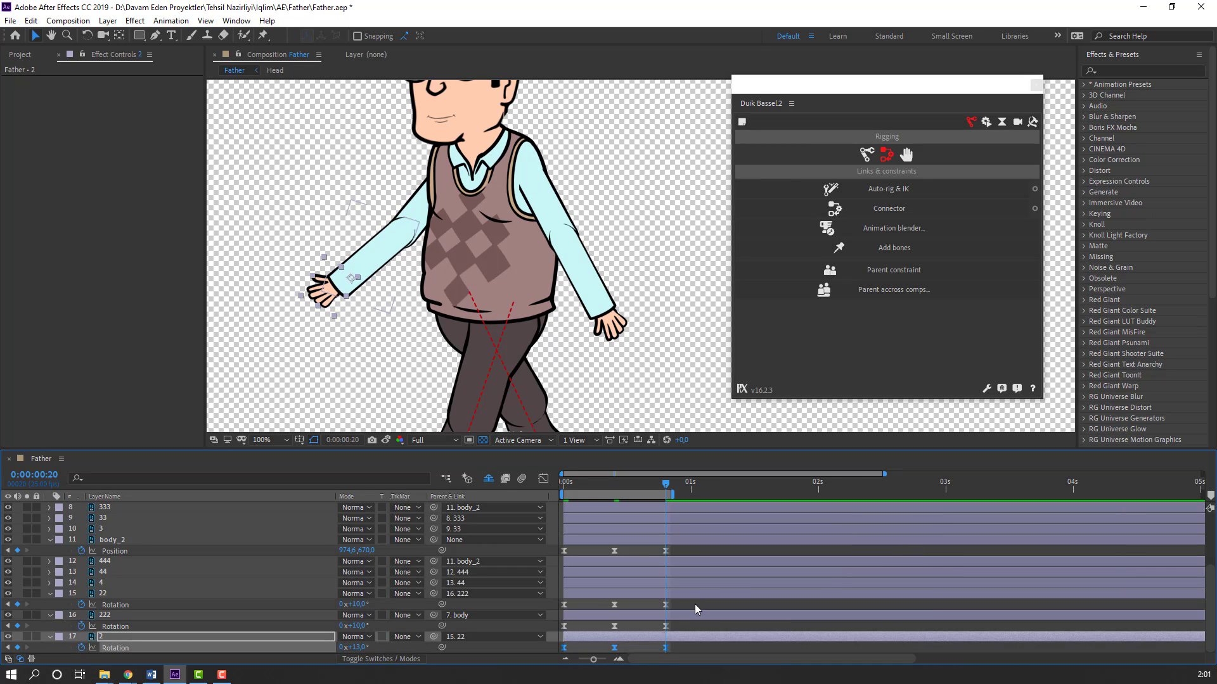
click(695, 606)
key(space)
scroll(454, 353, down, 1)
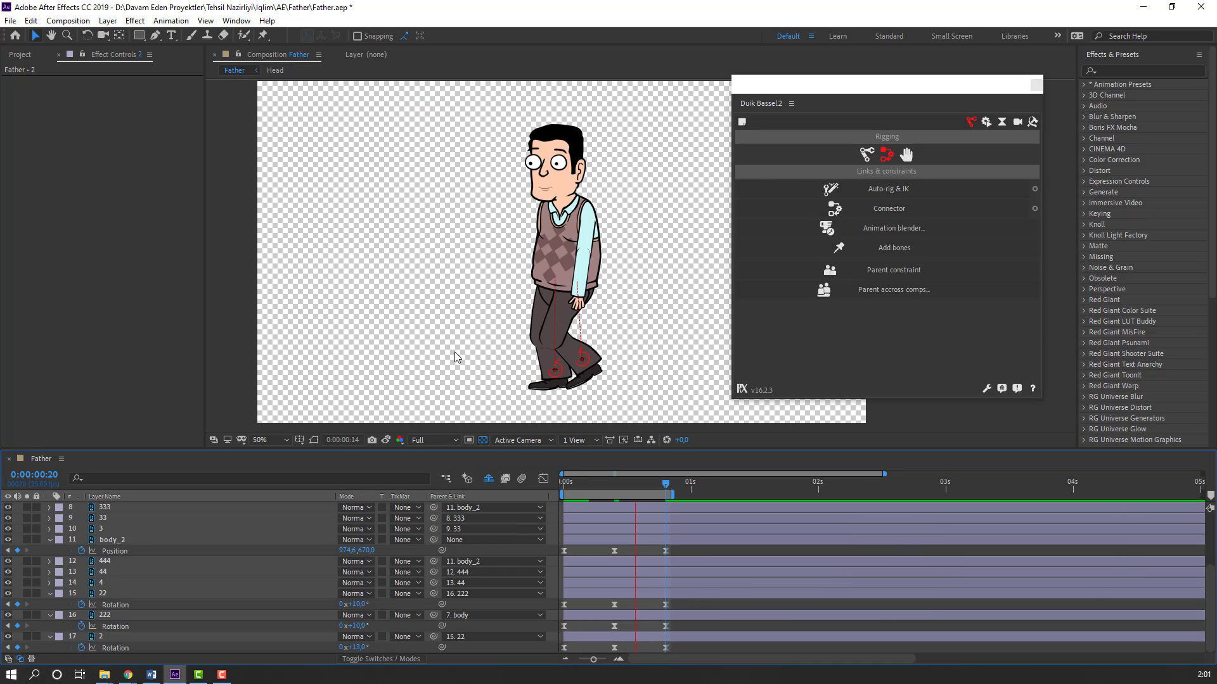
scroll(454, 353, up, 1)
key(space)
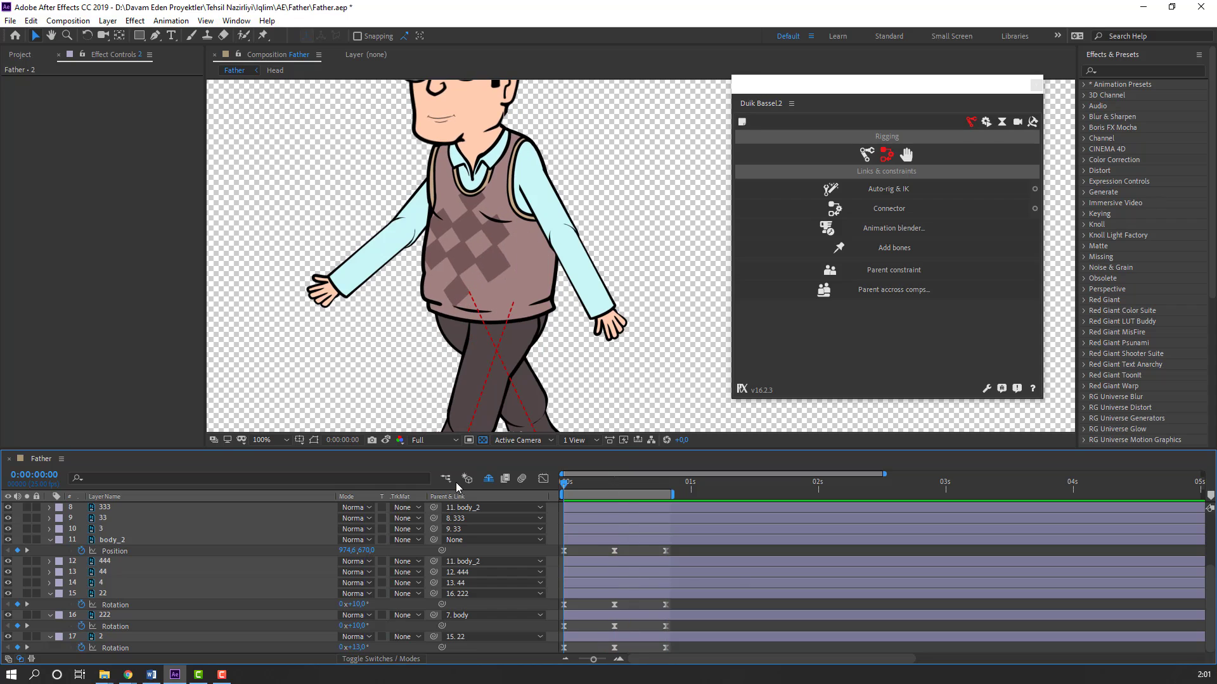
Step: Keyframe the front forearm layer 11's rotation at 0:00:00:00 with -22° and nudge the forearm into line with the elbow
scroll(183, 591, up, 4)
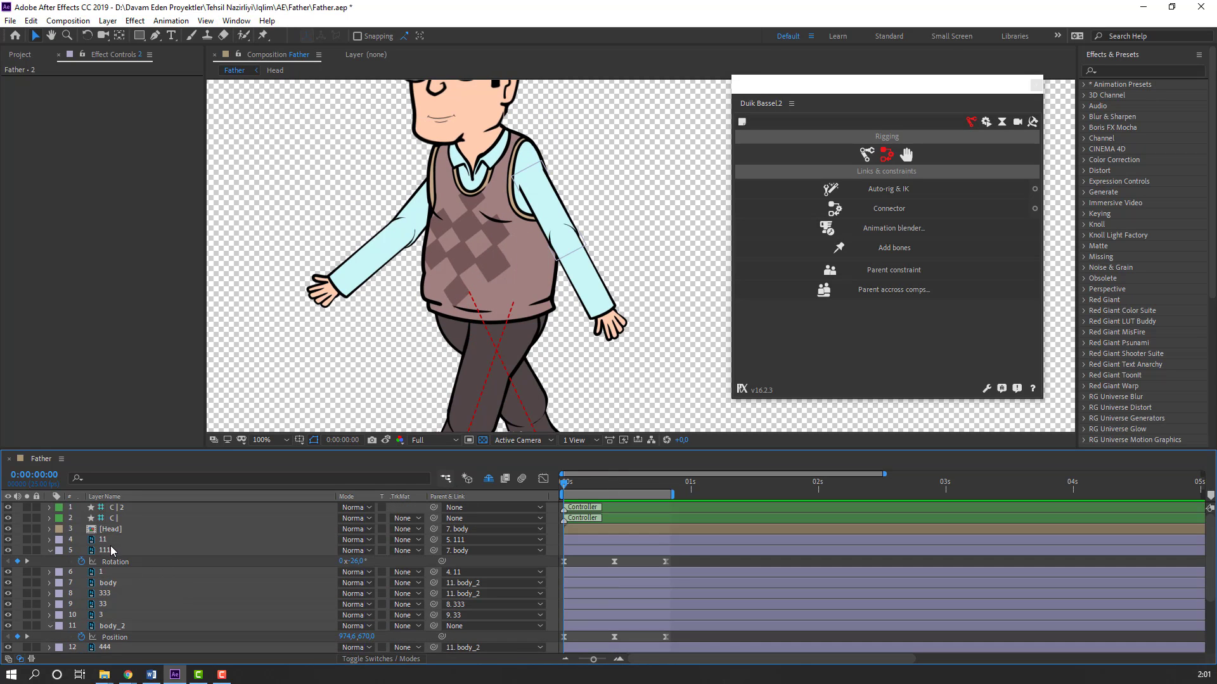
click(109, 541)
key(r)
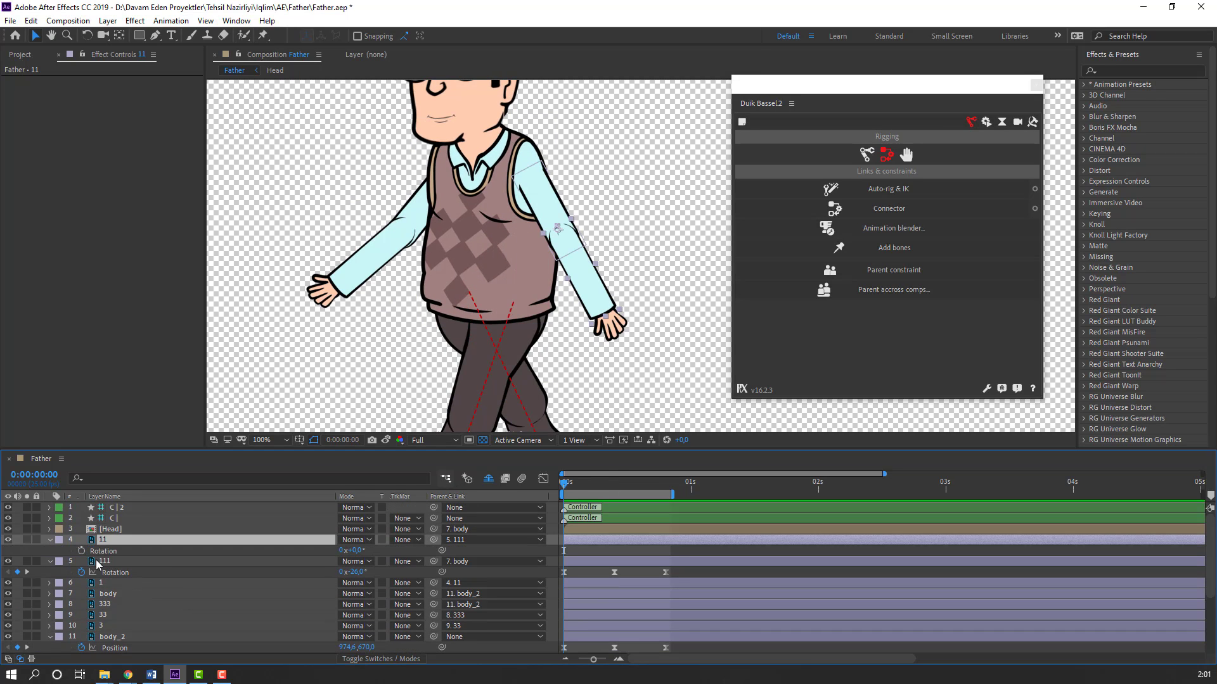
click(81, 550)
drag(352, 550, 338, 550)
scroll(637, 234, up, 1)
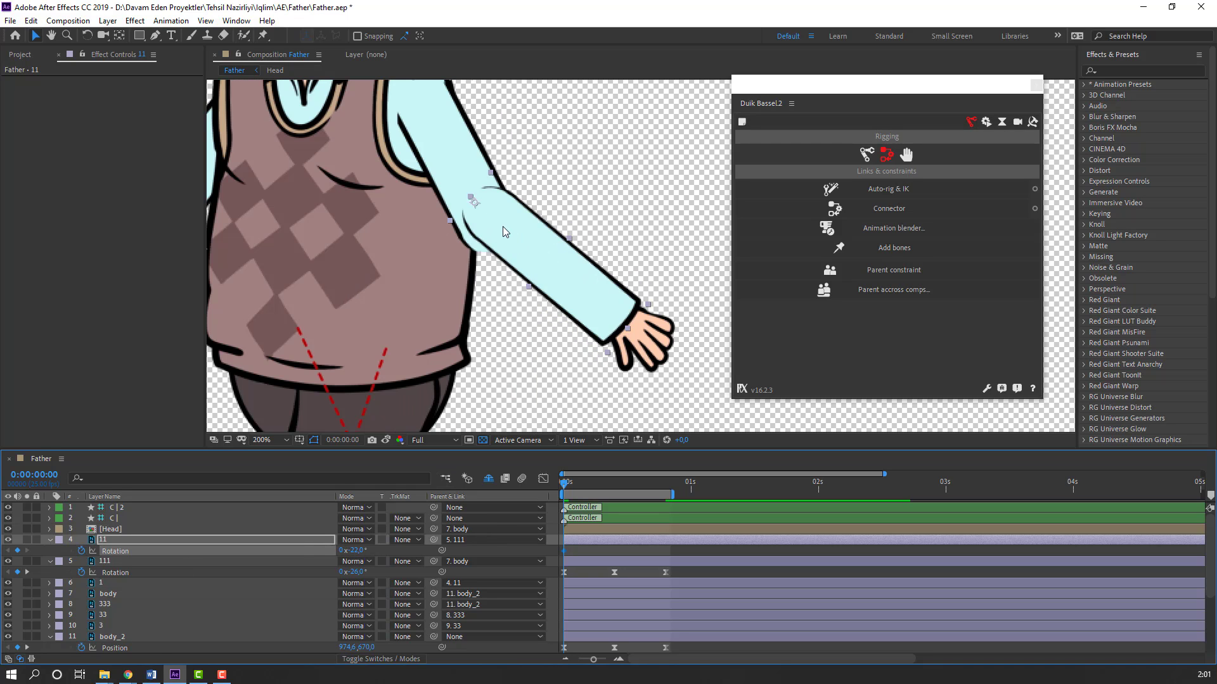
drag(505, 231, 508, 247)
scroll(501, 269, down, 1)
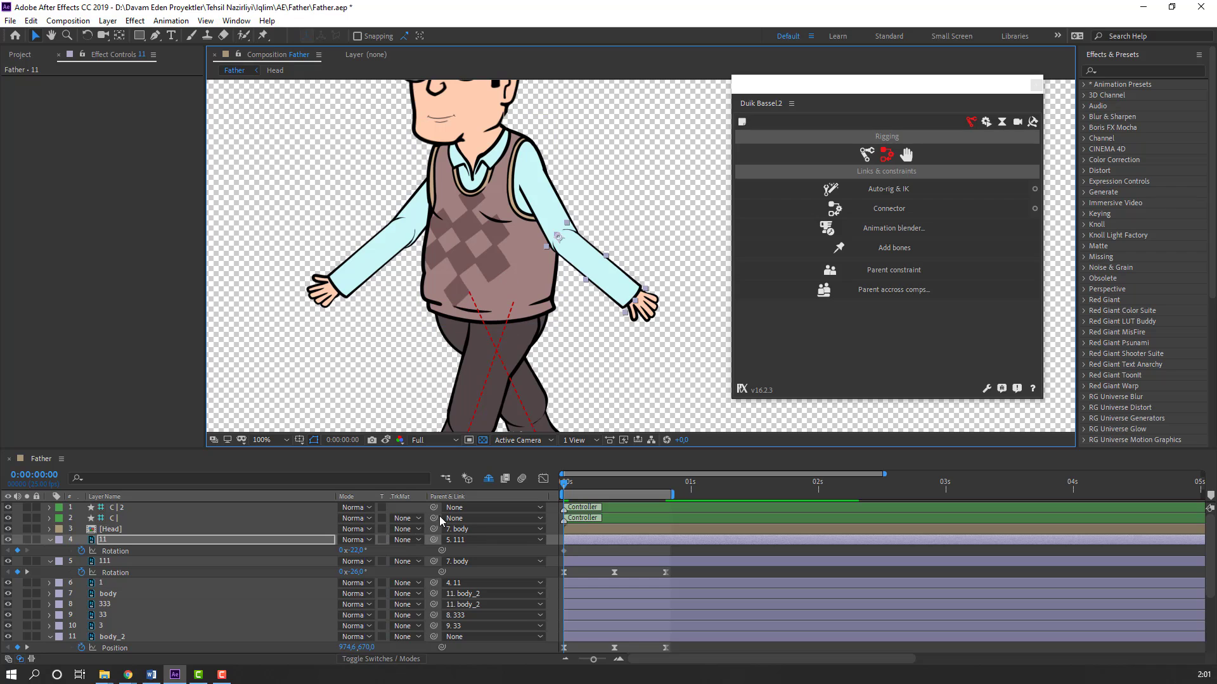
Step: Rework the forearm layer 11's bend at 0:00:00:00, trying a rotation of 34° and ending at -13°
drag(363, 554, 385, 543)
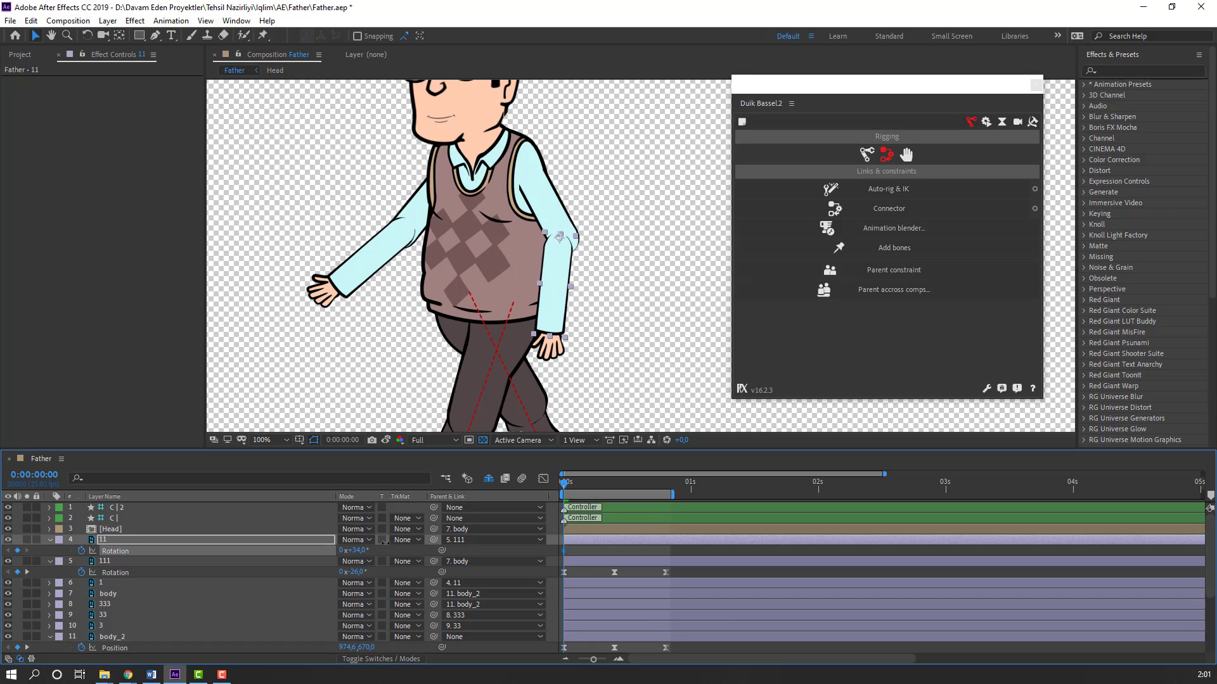
drag(564, 273, 569, 273)
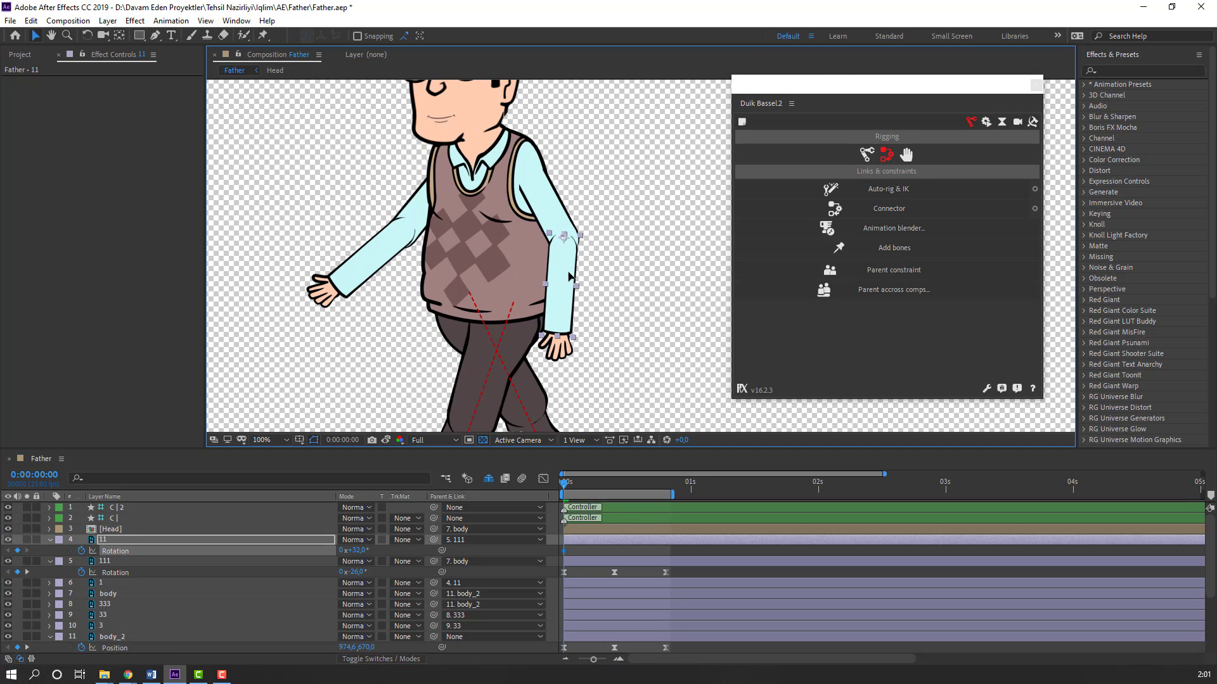
mouse_move(576, 489)
mouse_down()
mouse_move(606, 493)
mouse_move(565, 493)
mouse_up()
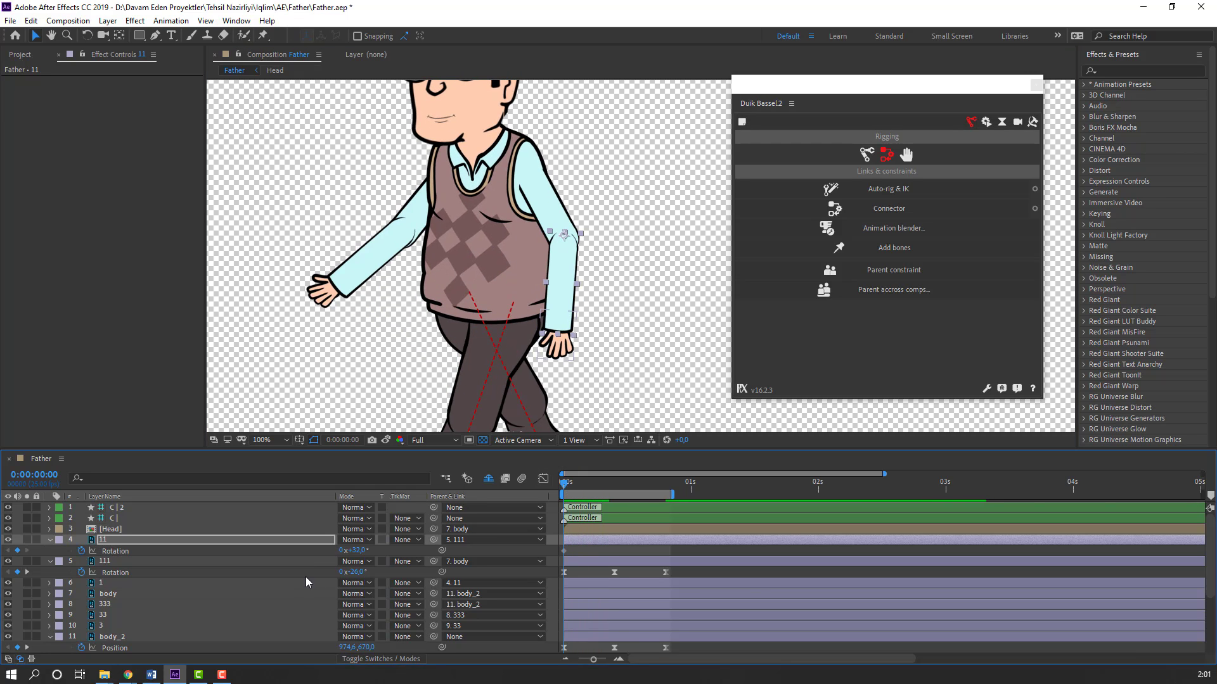
drag(361, 555, 332, 555)
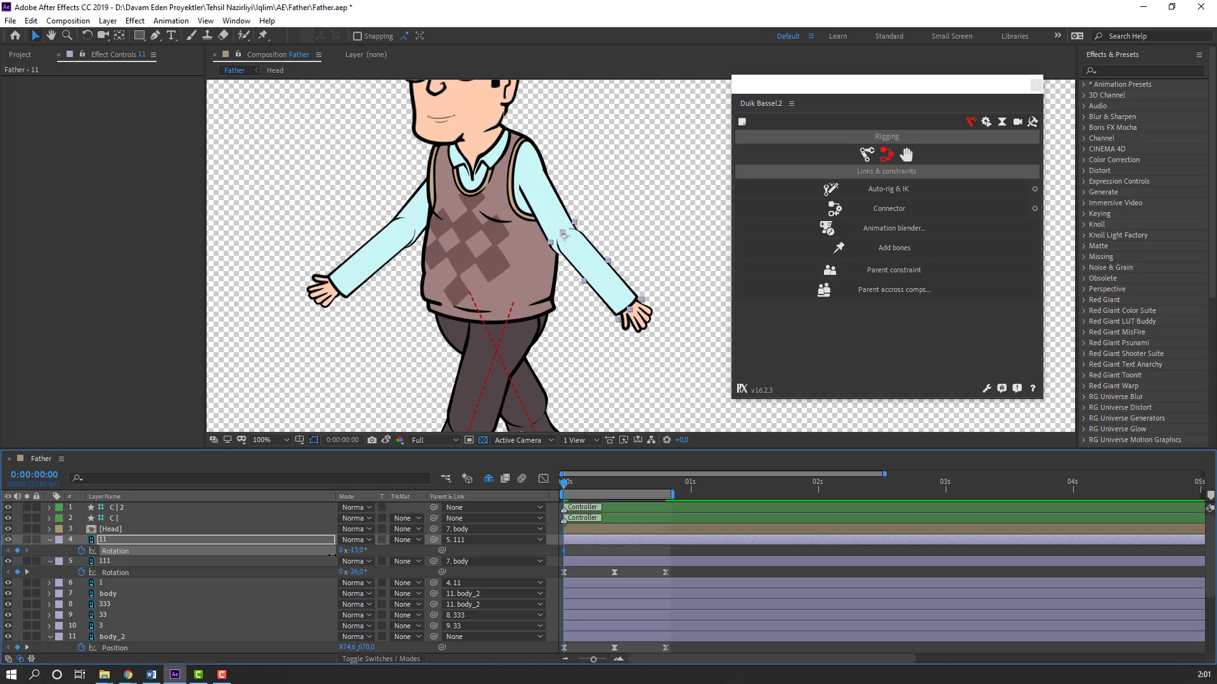
Step: Add a position keyframe to layer 11 at 0:00:00:00, rotate the forearm to -25° and move it to 40.2, 232.3
key(shift+p)
click(81, 551)
scroll(589, 288, up, 2)
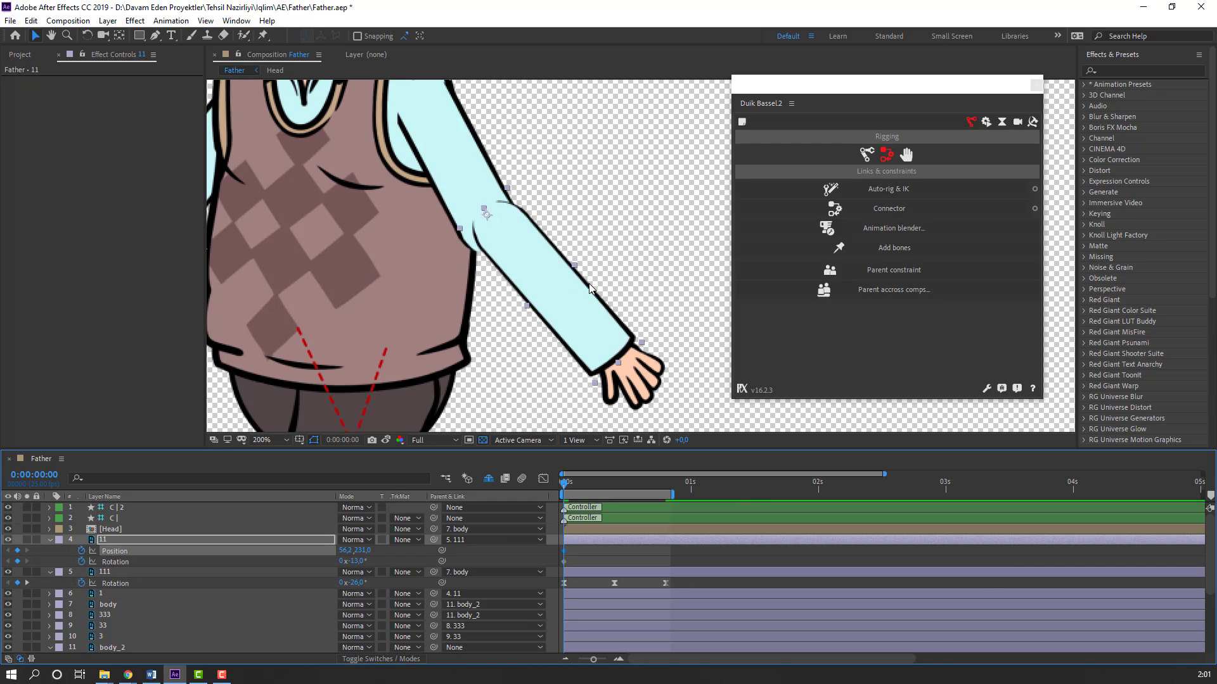
drag(512, 252, 506, 253)
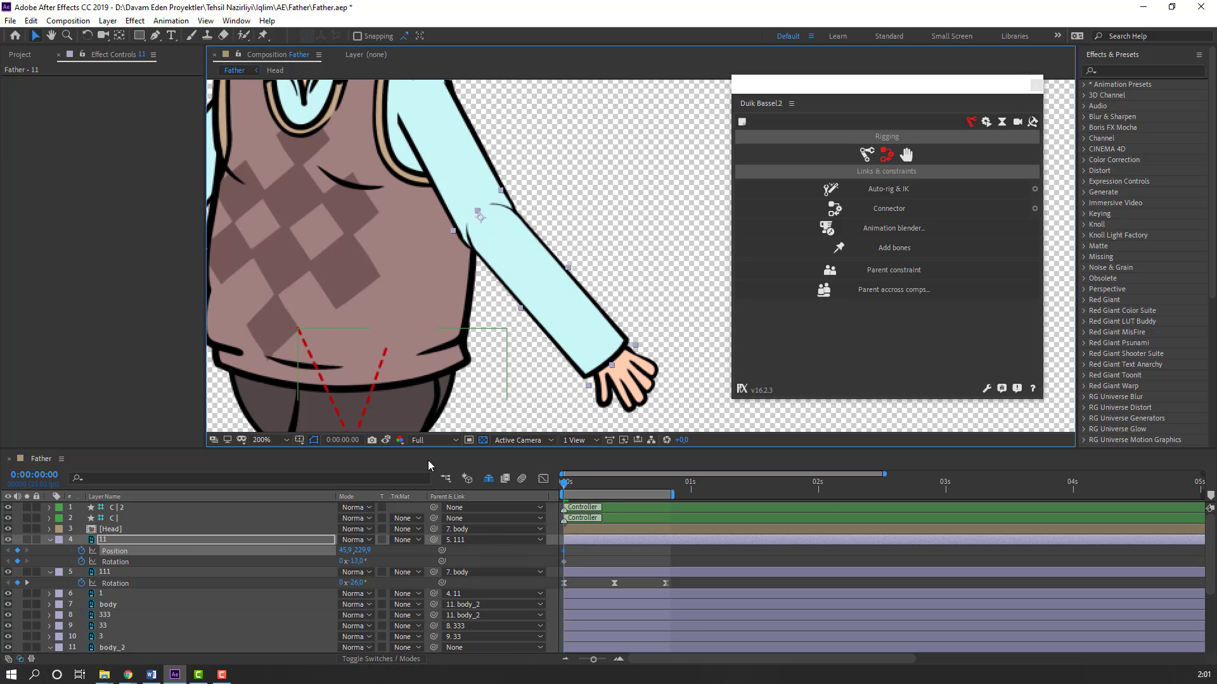
drag(357, 562, 349, 562)
drag(543, 239, 537, 244)
scroll(537, 248, down, 2)
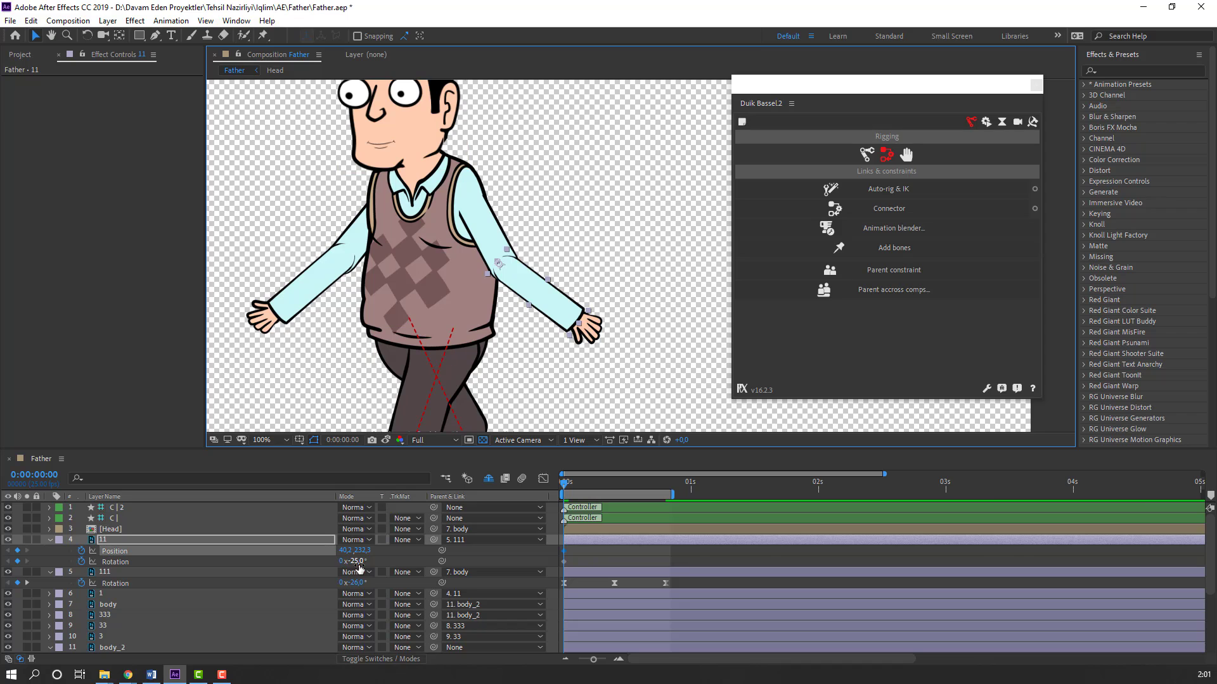
Step: Set layer 11's rotation at 0:00:00:00 to -11° and reposition the forearm at the elbow to 47.1, 231.6
click(359, 565)
key(ctrl+z)
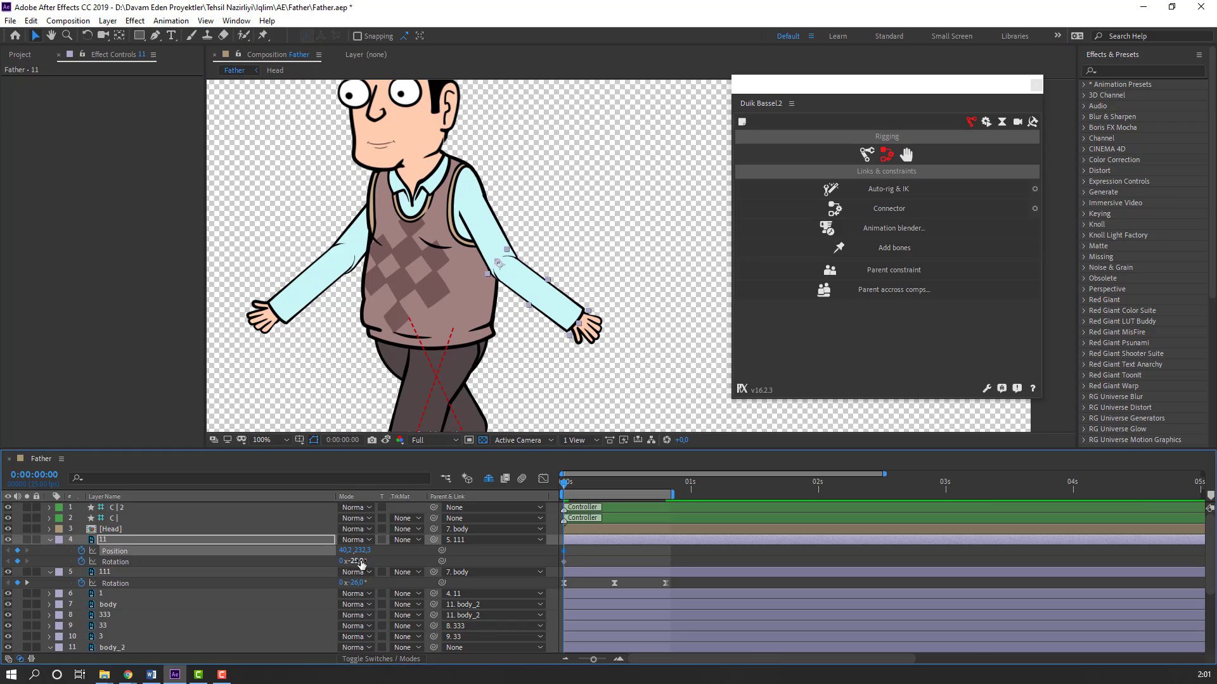
drag(361, 564, 372, 564)
scroll(514, 265, up, 1)
drag(416, 314, 425, 313)
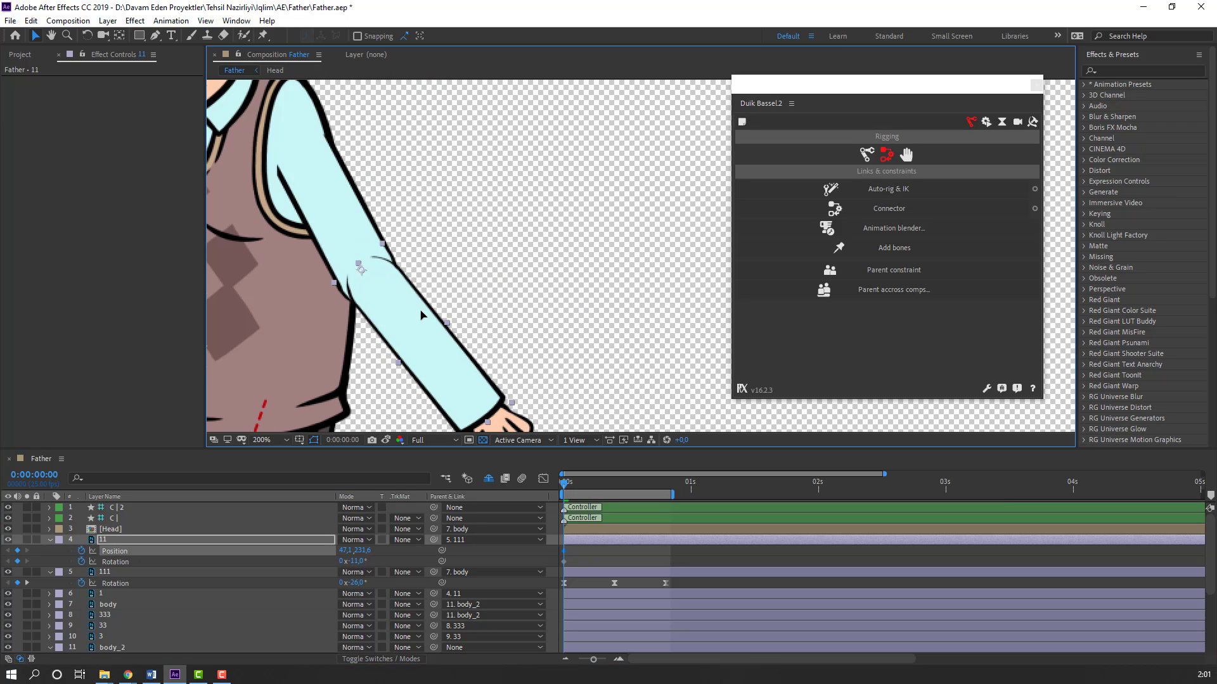
scroll(425, 313, down, 1)
Step: At 0:00:00:10, keyframe layer 11's rotation at about 31° and its position at 60.5, 232.4 to fit the elbow
drag(572, 491, 615, 494)
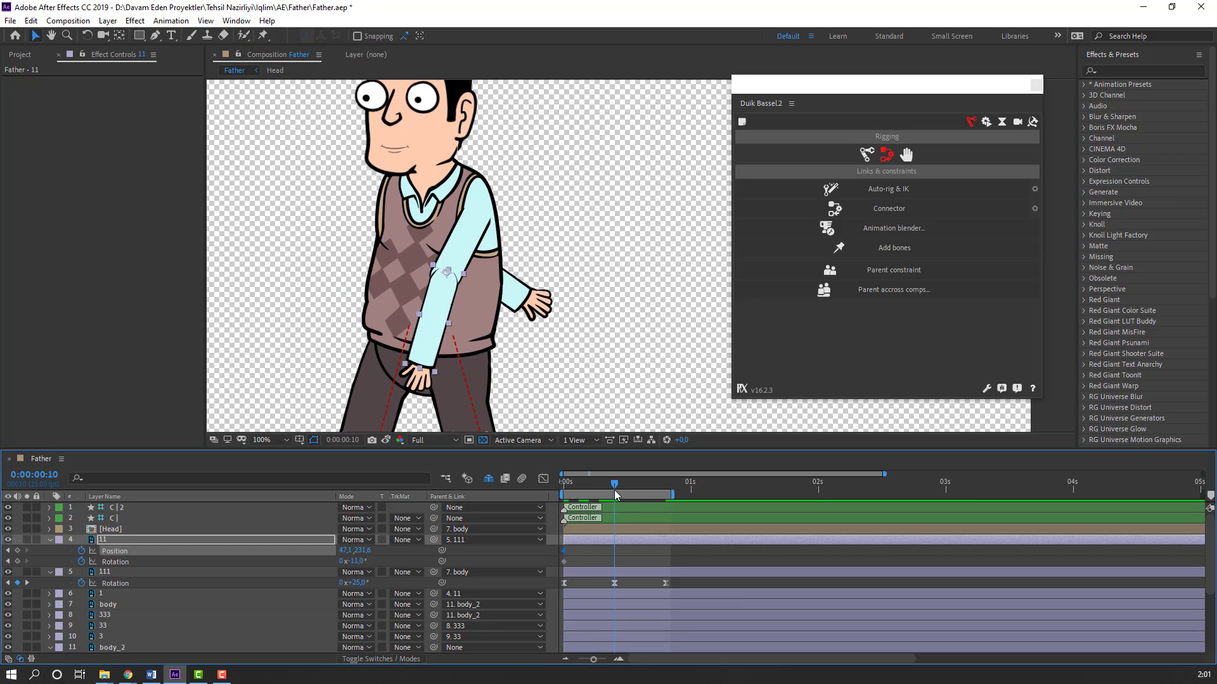
mouse_move(359, 561)
mouse_down()
mouse_move(379, 557)
mouse_move(361, 561)
mouse_up()
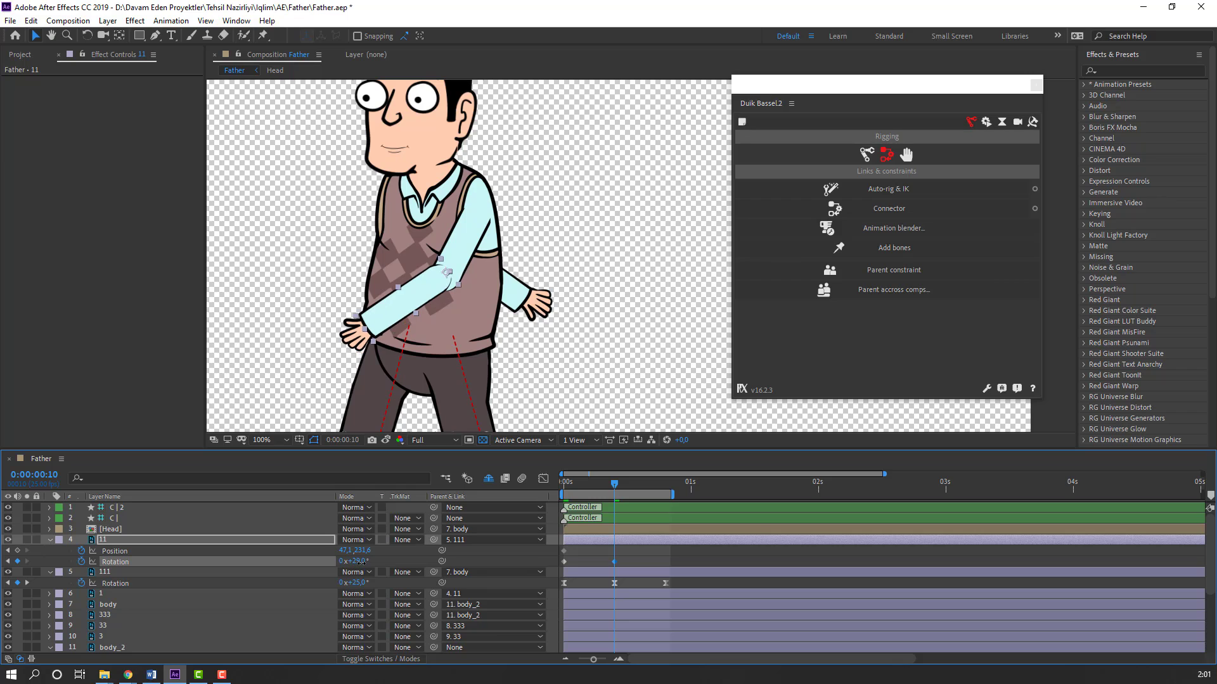
scroll(433, 266, up, 1)
drag(242, 305, 409, 275)
scroll(518, 287, down, 2)
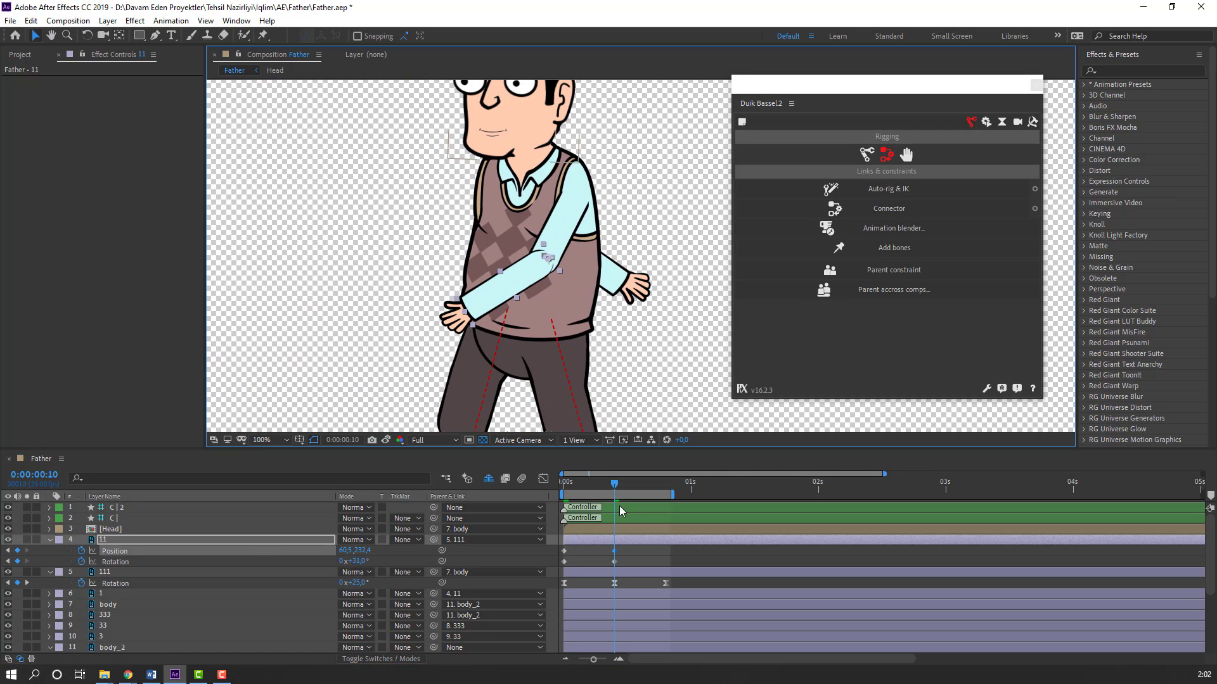
Step: Copy layer 11's first position and rotation keyframes to 0:00:00:20
drag(614, 483, 668, 495)
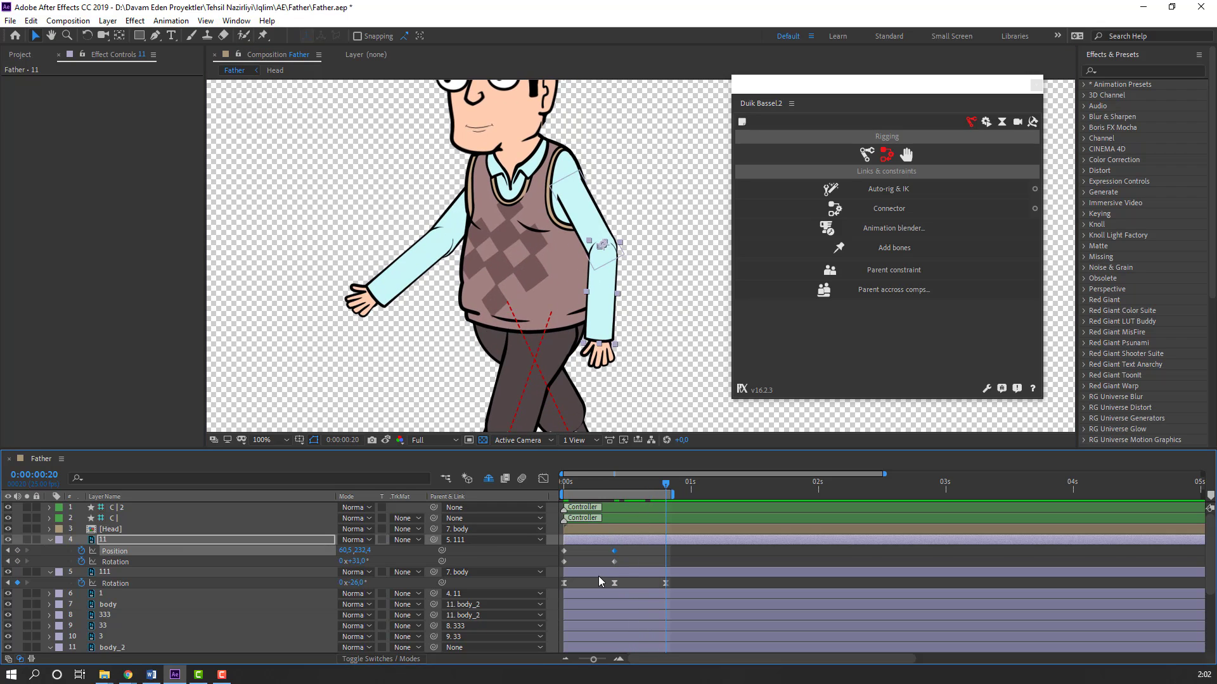
drag(575, 549, 548, 567)
key(ctrl+c)
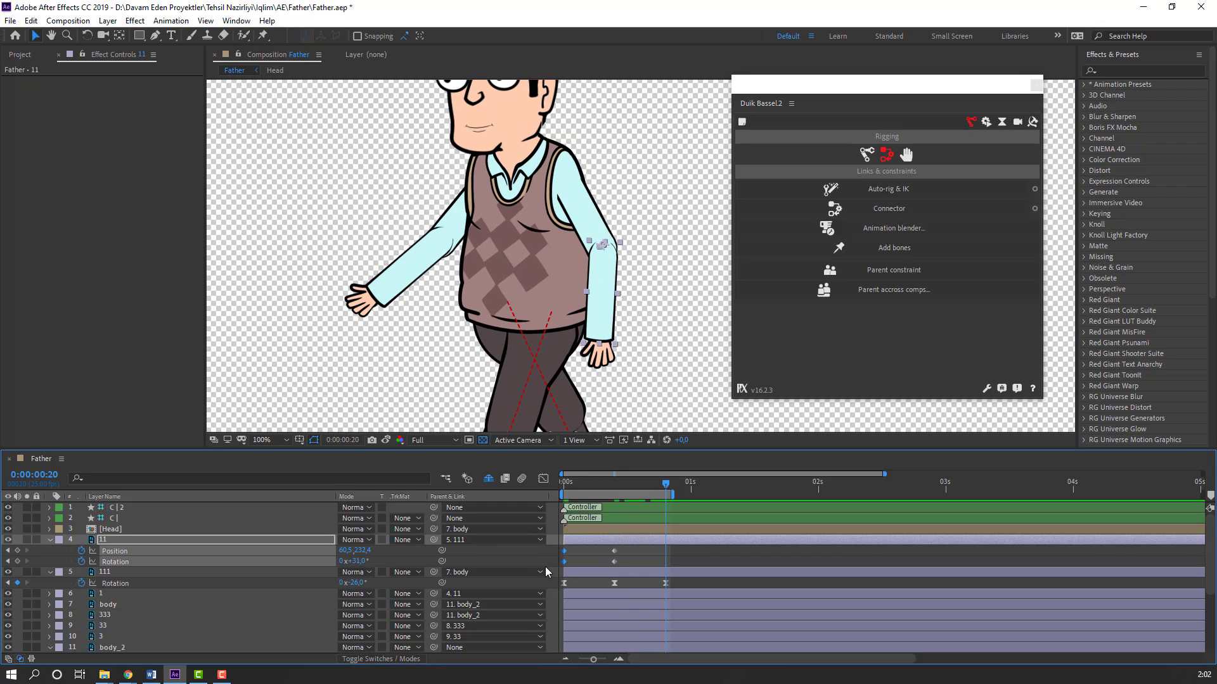
key(ctrl+v)
Step: Apply Easy Ease to all of layer 11's position and rotation keyframes and preview the walk
drag(686, 550, 557, 573)
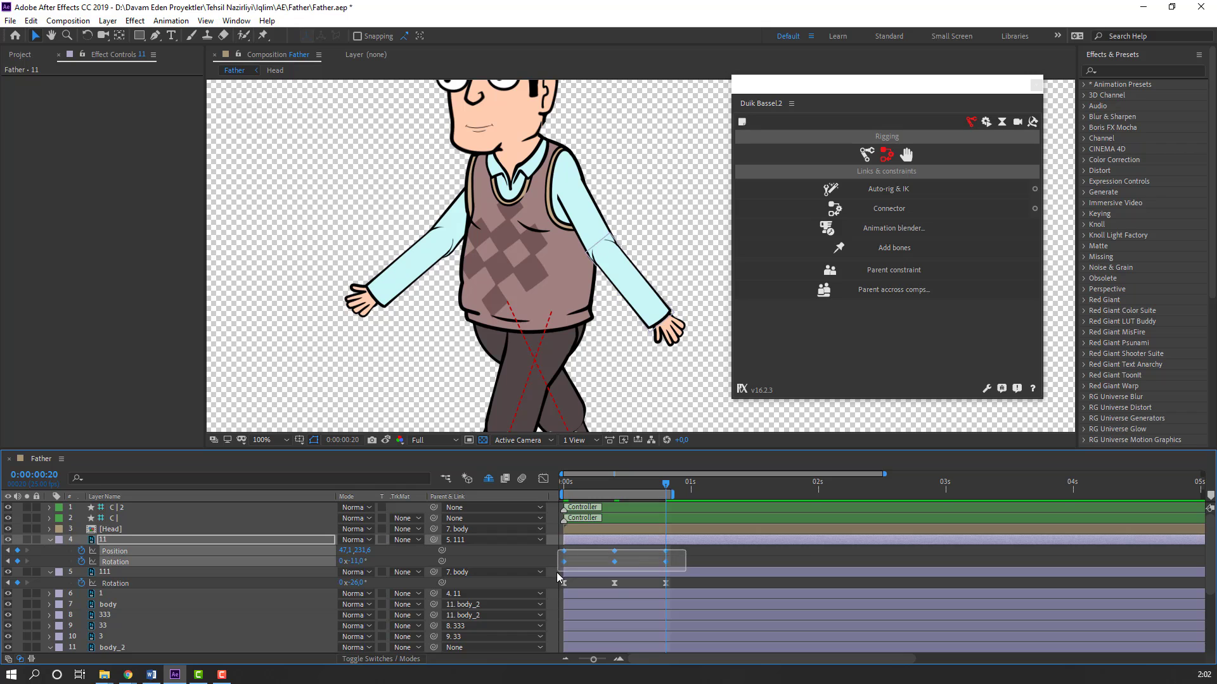
right_click(566, 560)
mouse_move(634, 550)
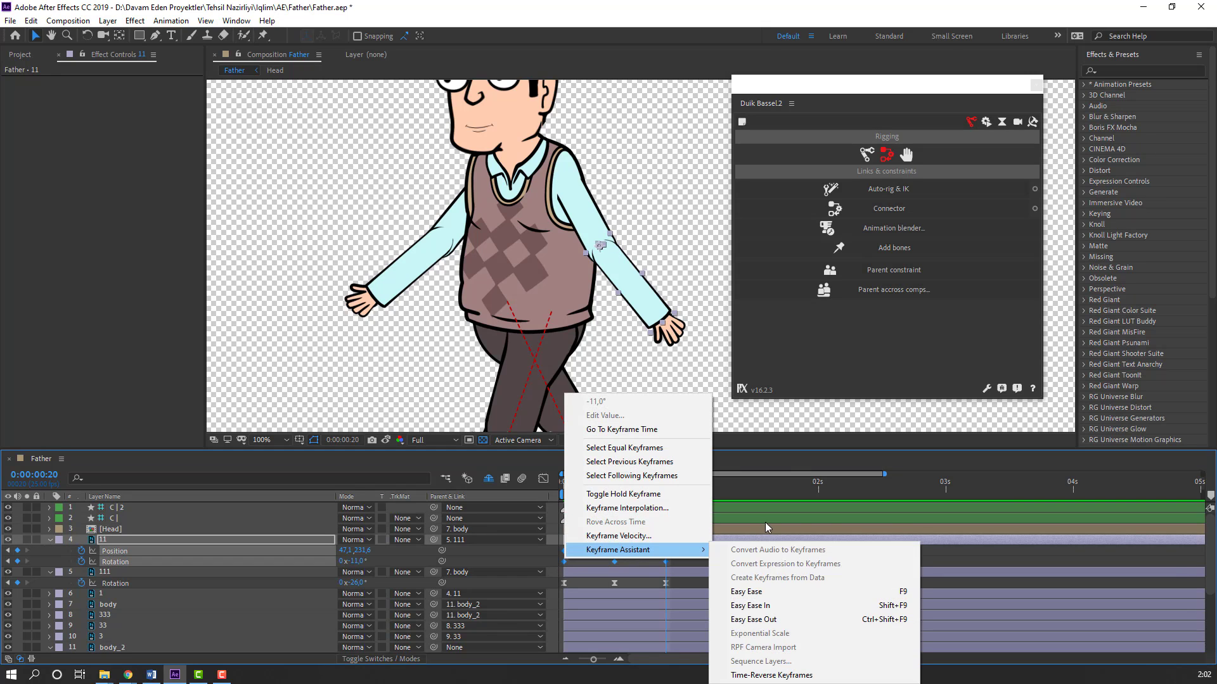
click(747, 591)
key(space)
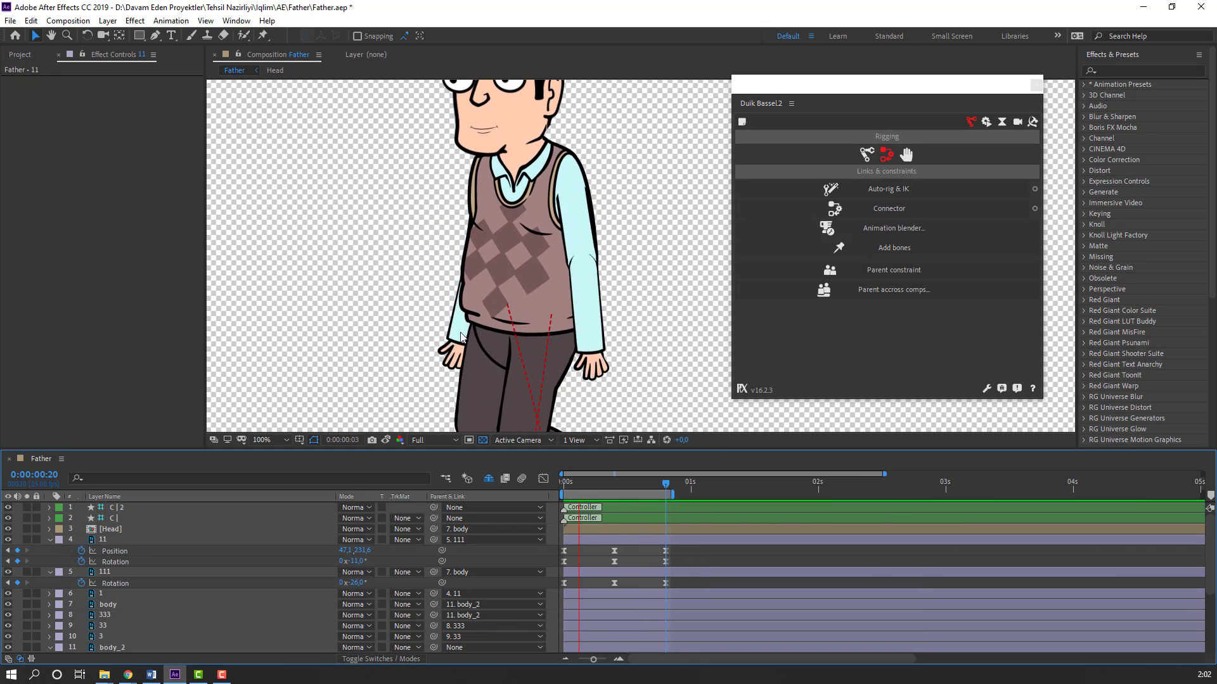
scroll(485, 322, down, 1)
scroll(570, 347, down, 1)
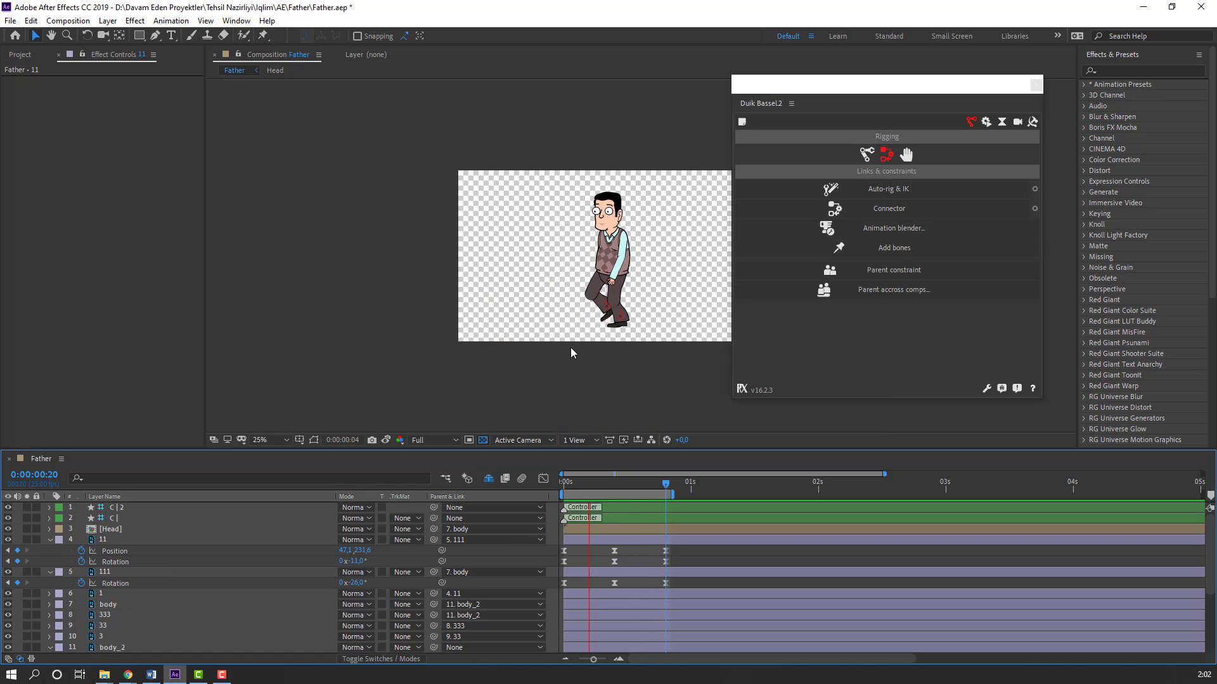
scroll(637, 249, up, 1)
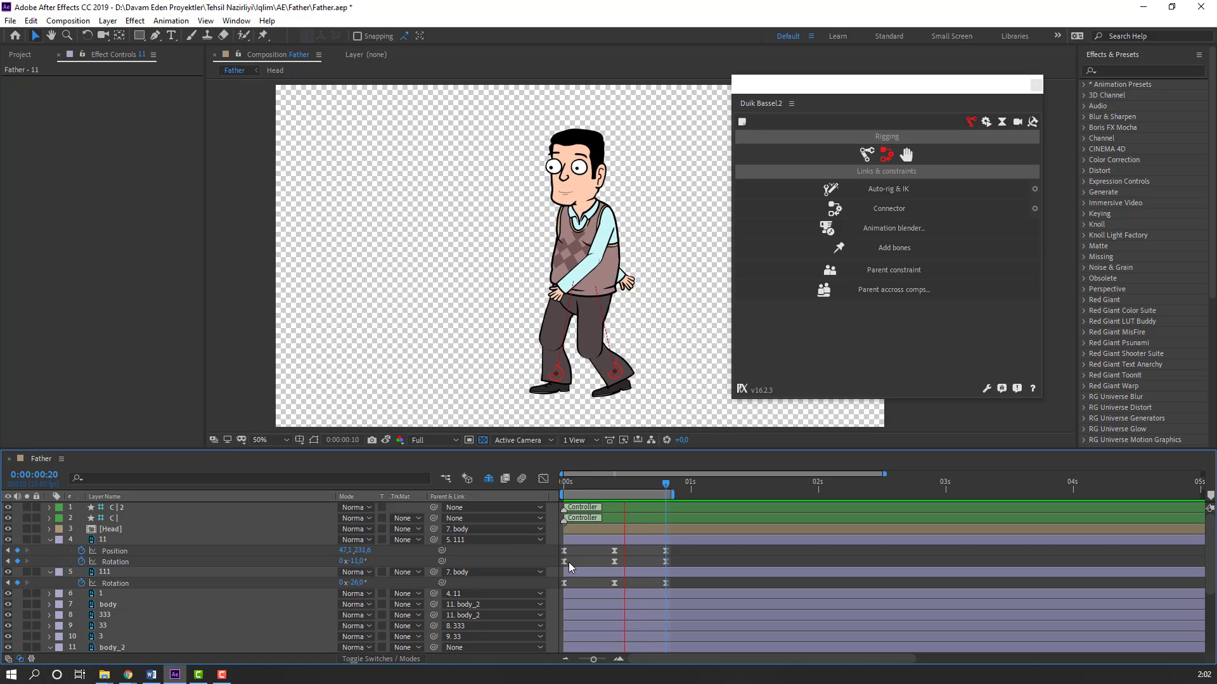
click(49, 540)
click(49, 550)
Step: Keyframe the Head layer's rotation at 12° on 0:00:00:00 and at -4° on 0:00:00:10
click(105, 531)
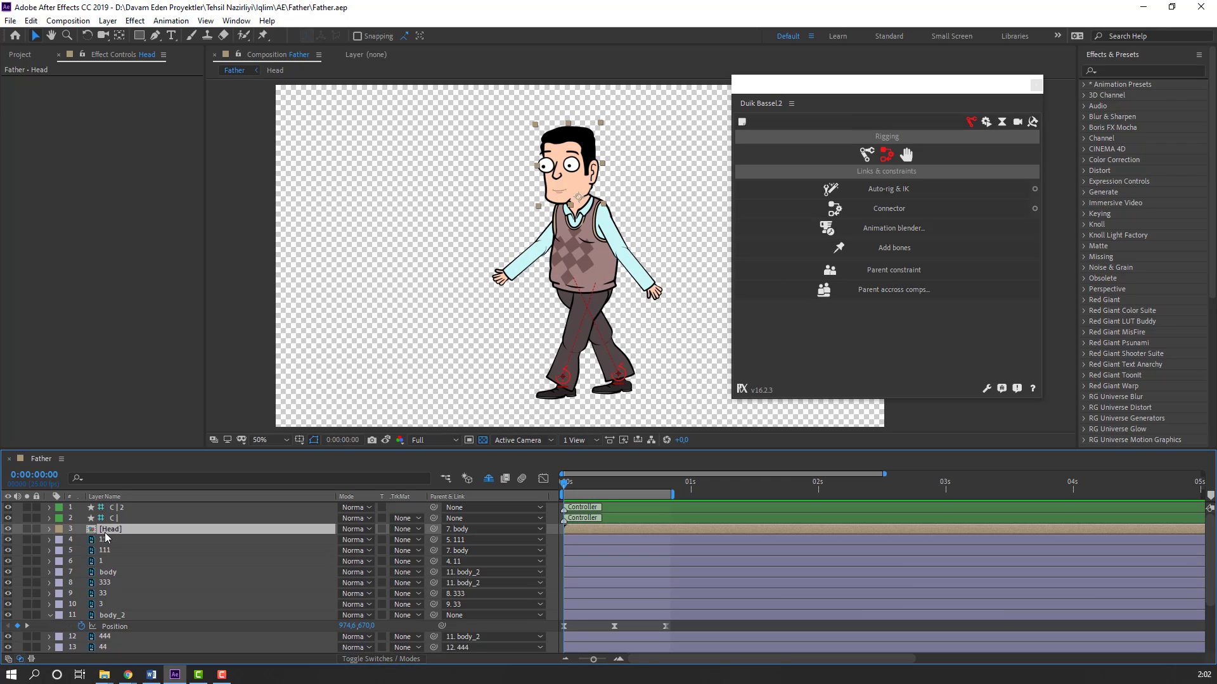
key(r)
click(80, 539)
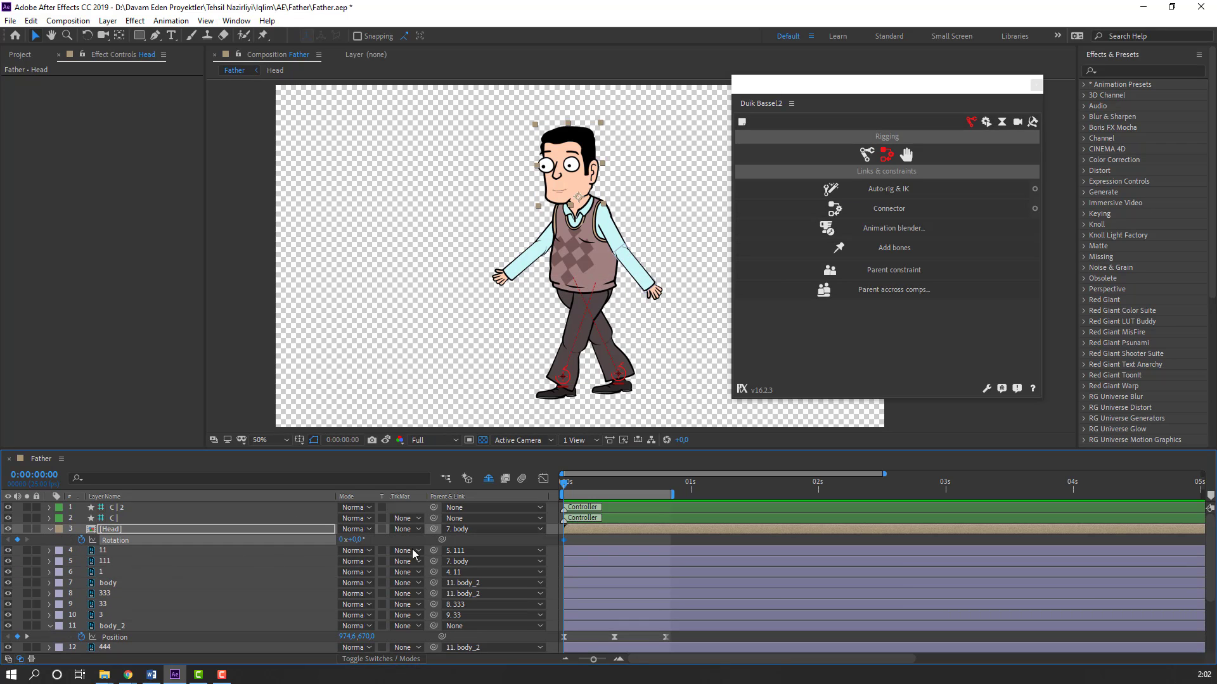
drag(356, 540, 361, 540)
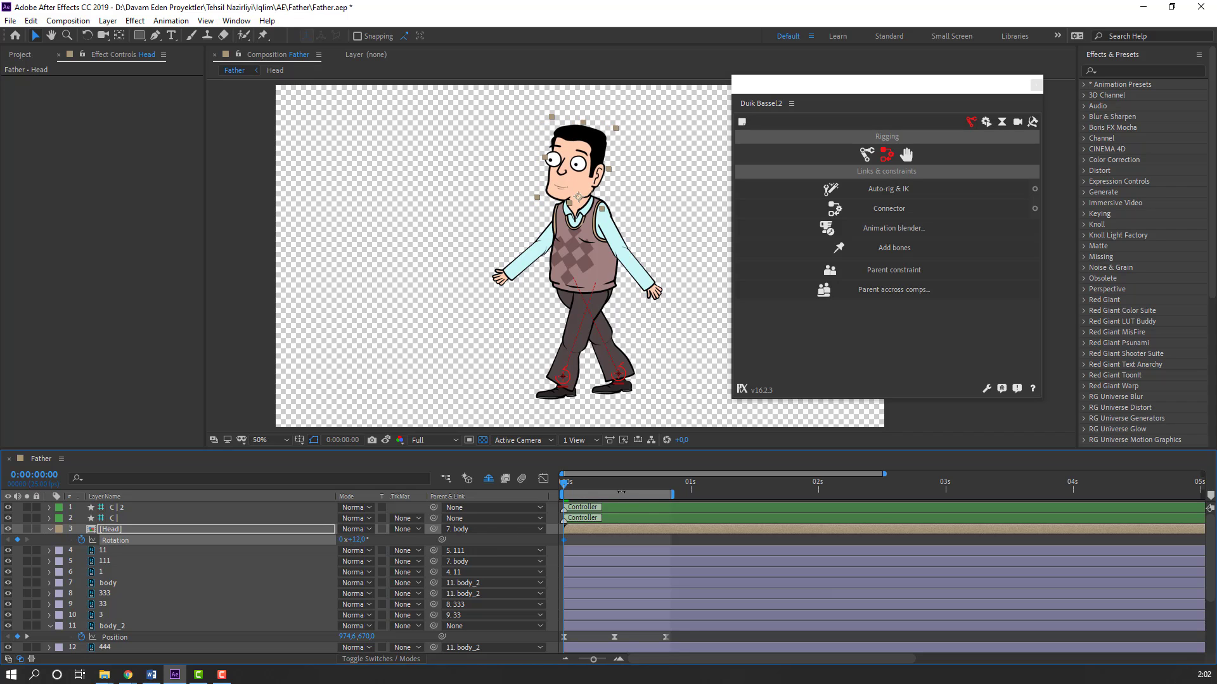
drag(579, 485, 615, 485)
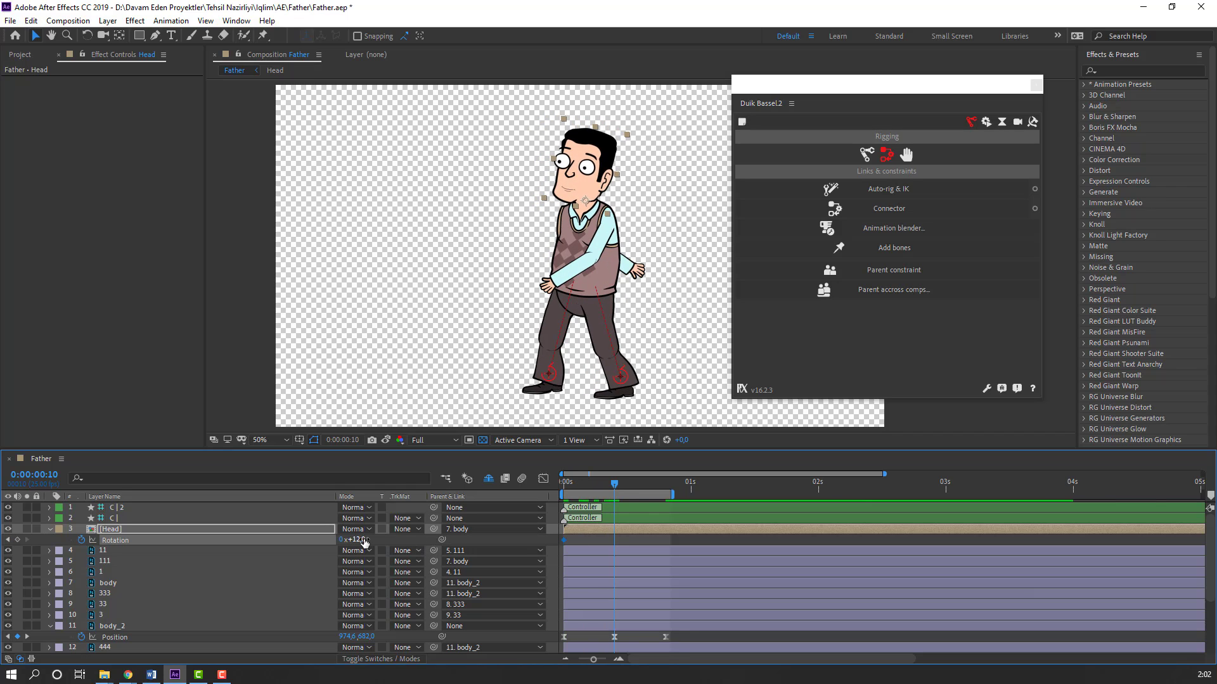
drag(363, 539, 355, 539)
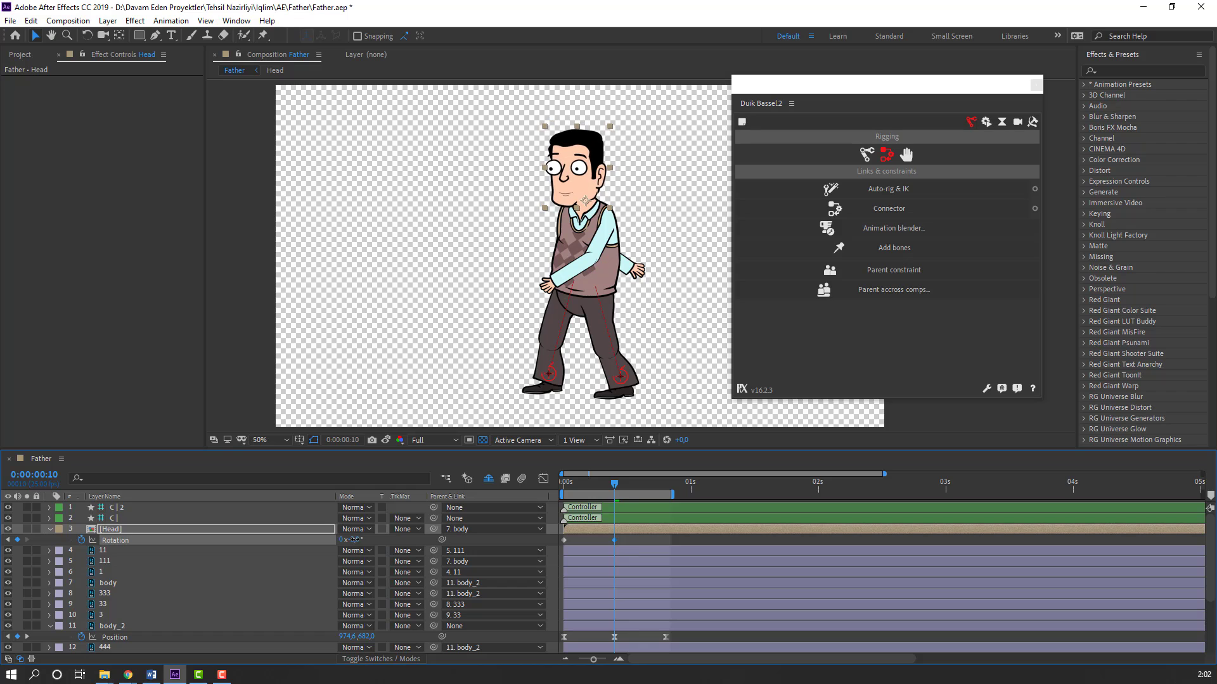
Step: Copy the Head's first rotation keyframe to 0:00:00:20, apply Easy Ease to all its rotation keyframes and preview the motion
drag(636, 485, 661, 490)
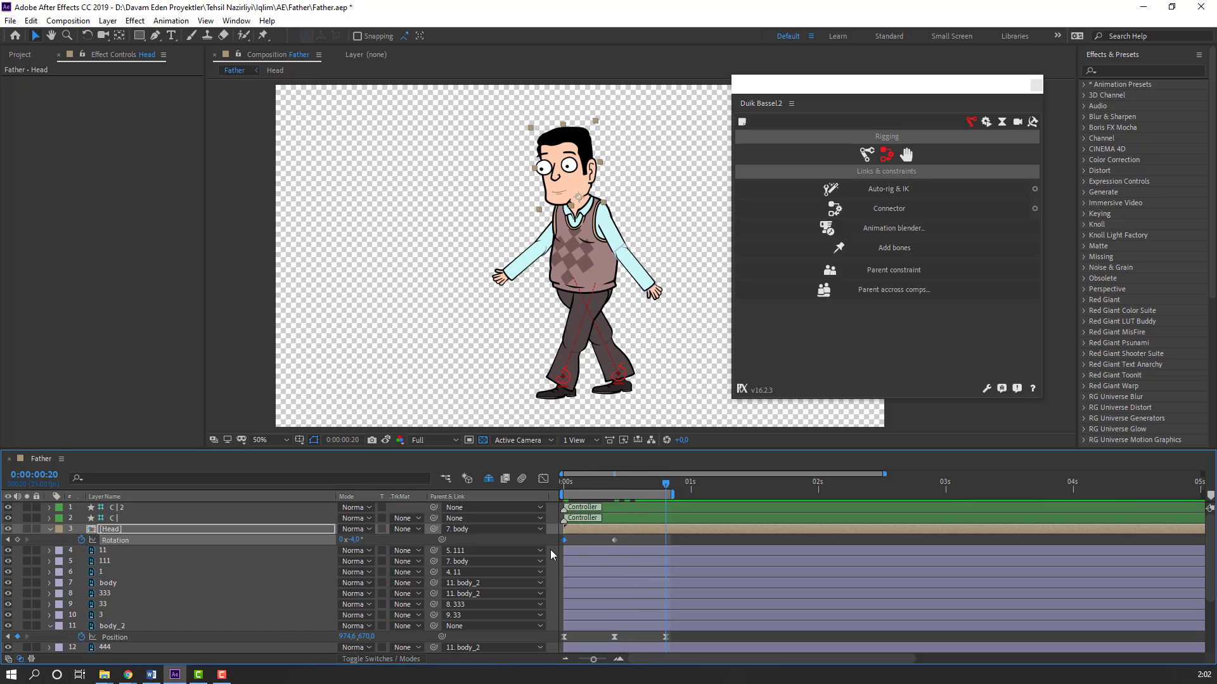
key(ctrl+v)
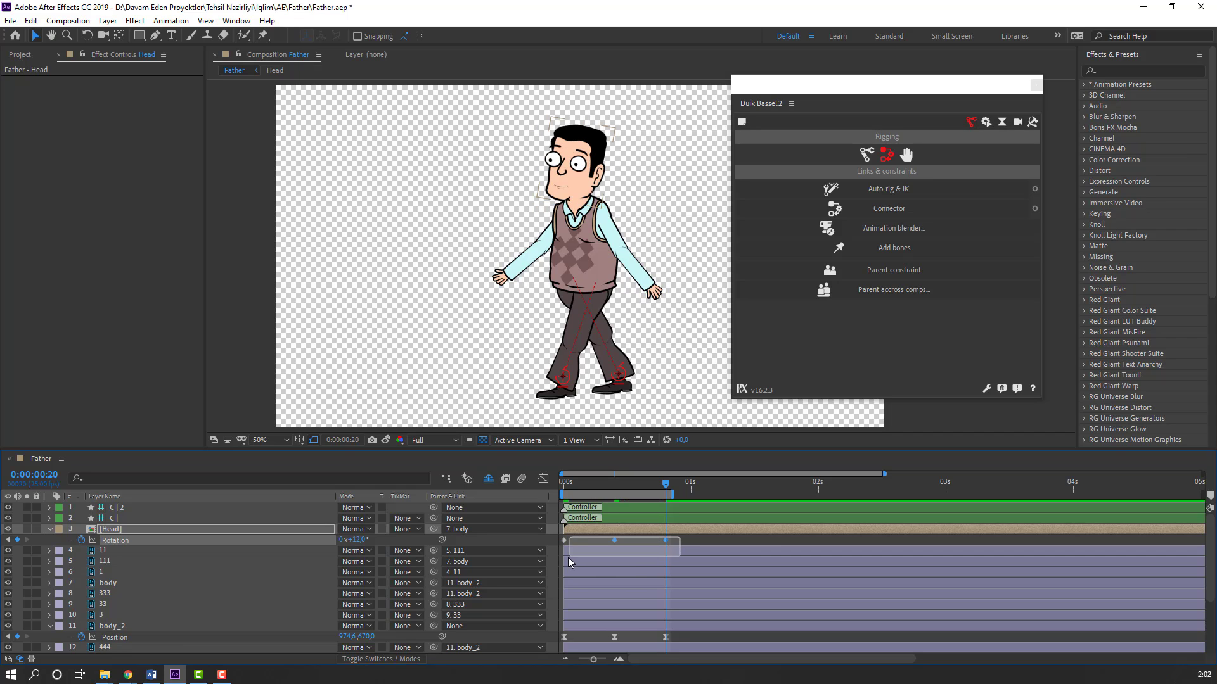
drag(569, 558, 568, 557)
drag(685, 538, 527, 542)
right_click(564, 540)
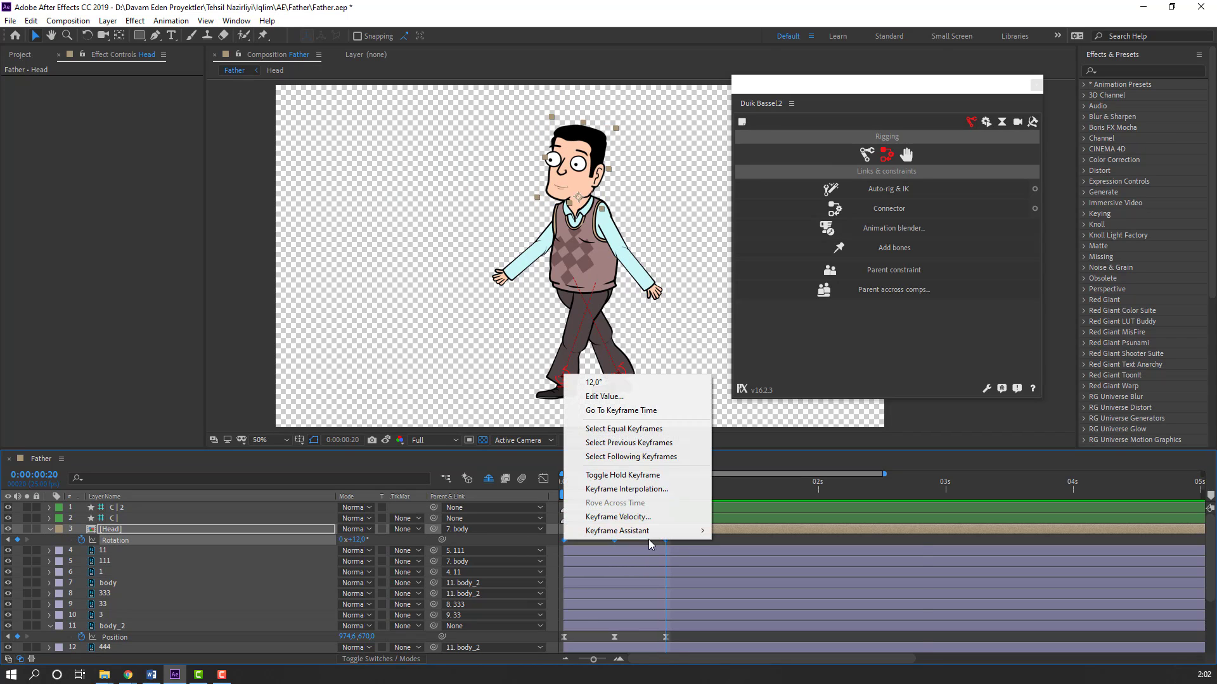
mouse_move(665, 531)
click(808, 574)
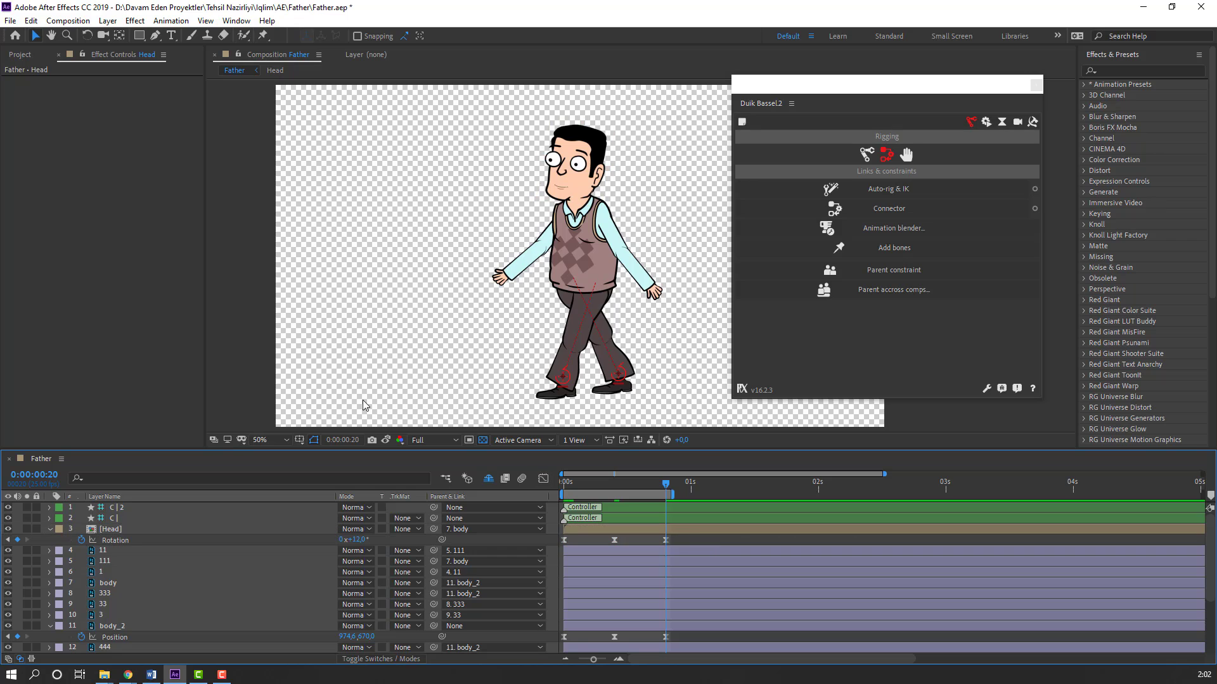
key(space)
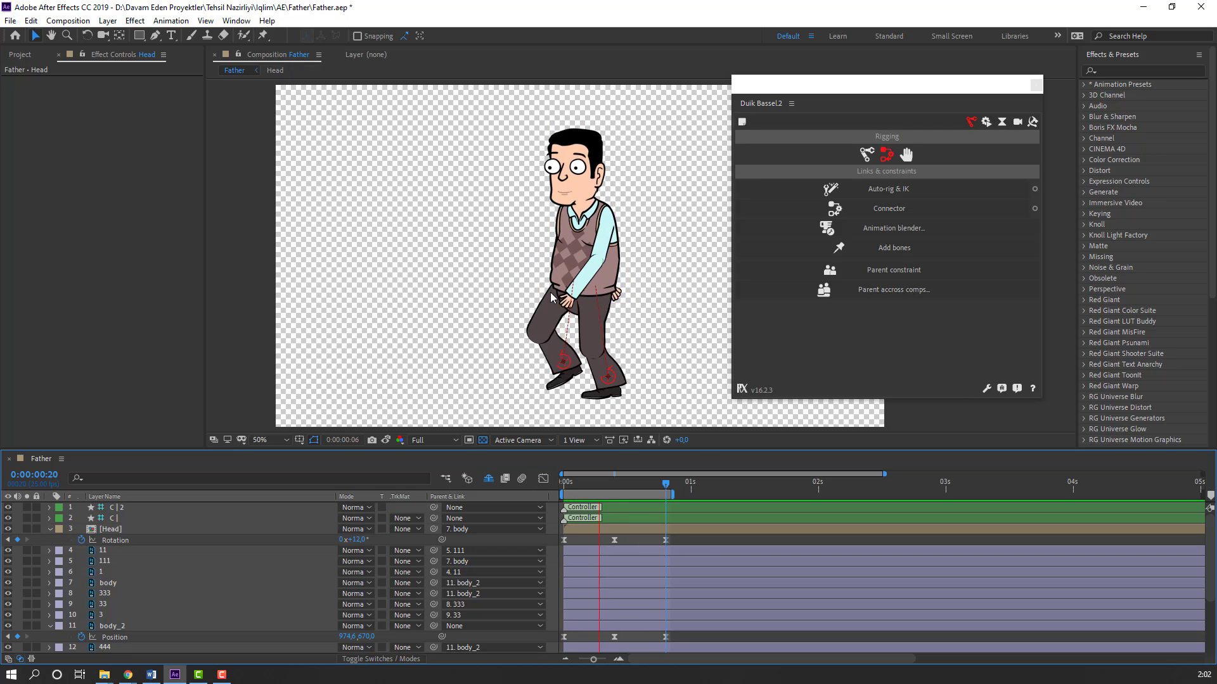
key(comma)
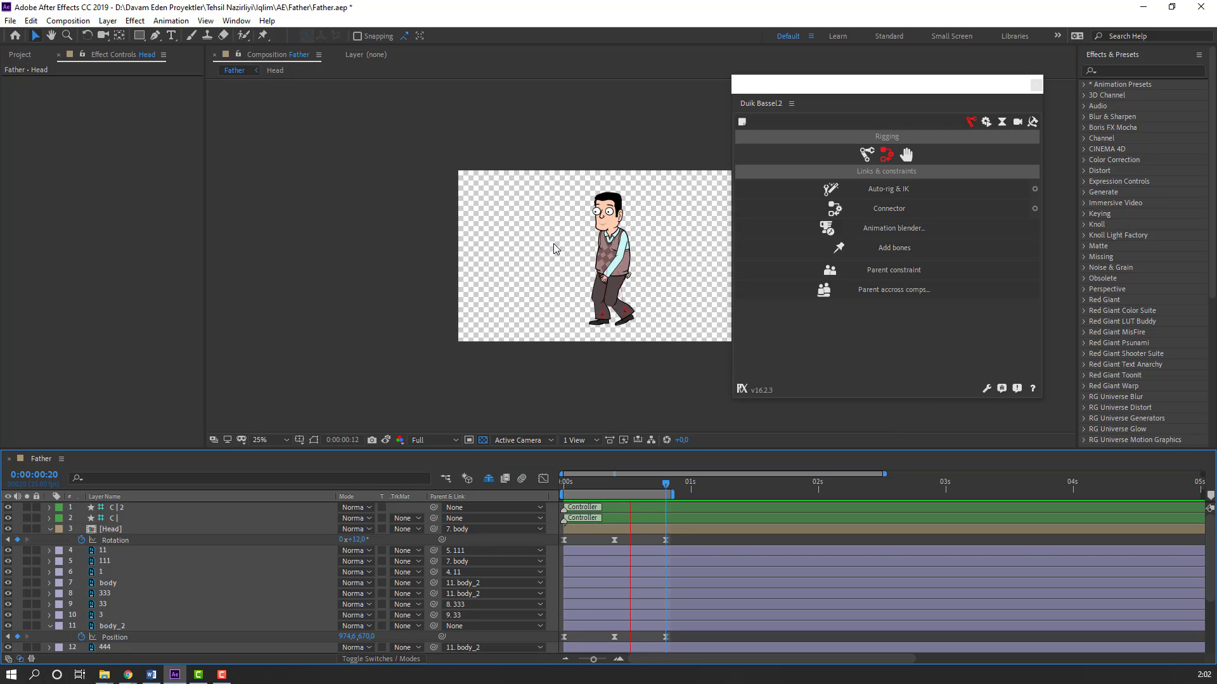
key(period)
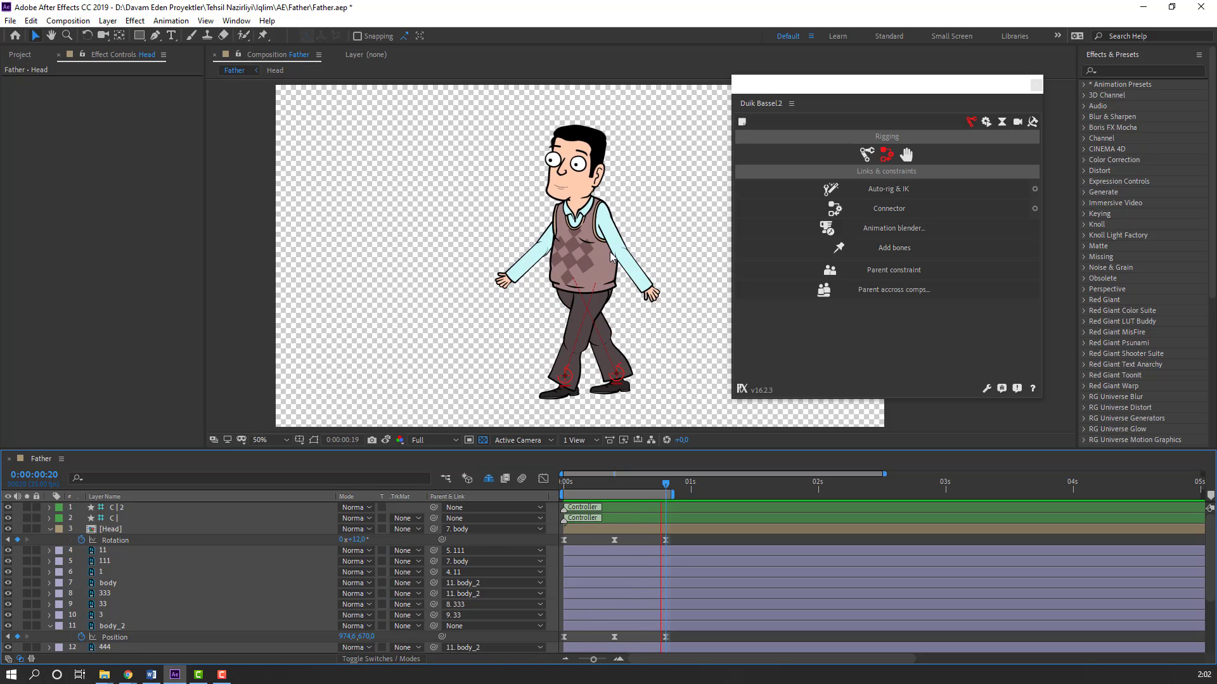
Step: Add a Head position keyframe at 0:00:00:00 and another at 0:00:00:10 that lowers the head to 196.6, 49.5
click(562, 482)
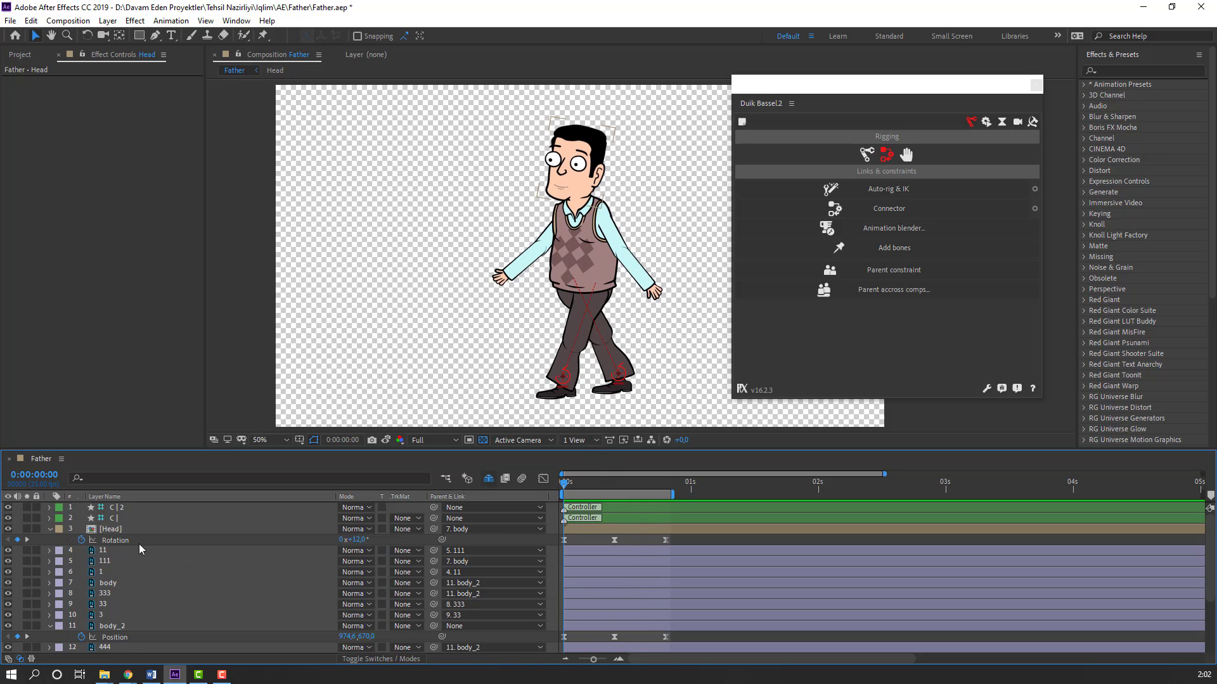
click(109, 533)
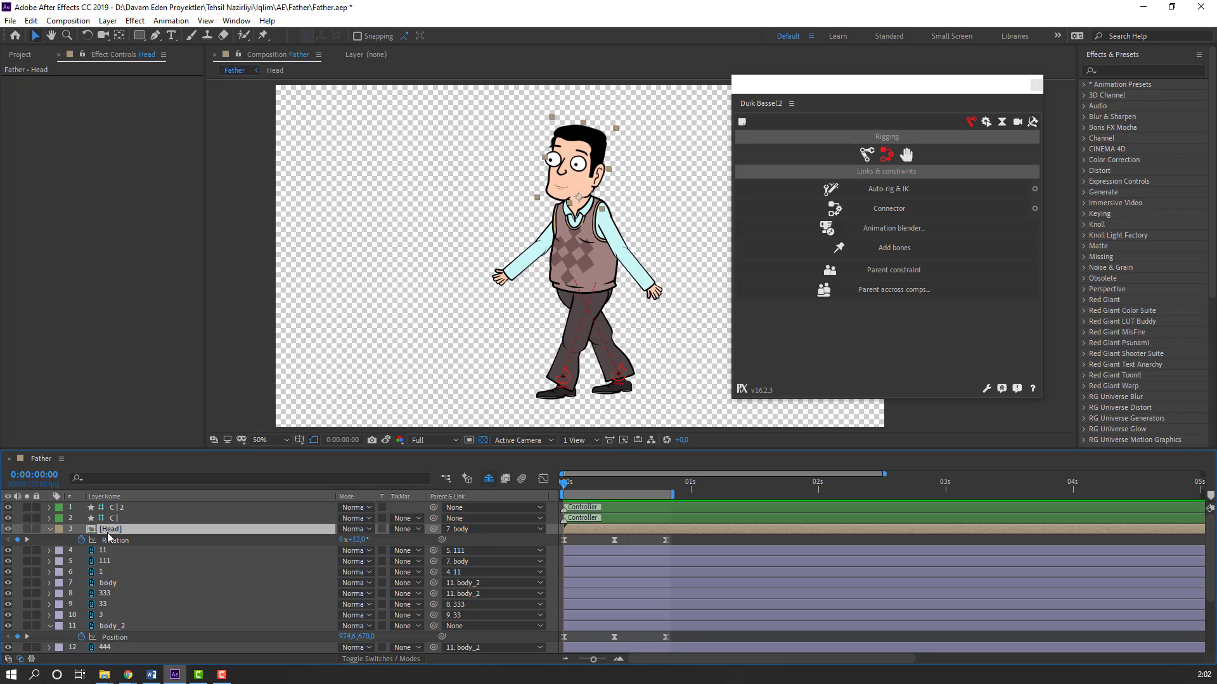
key(shift+p)
click(67, 540)
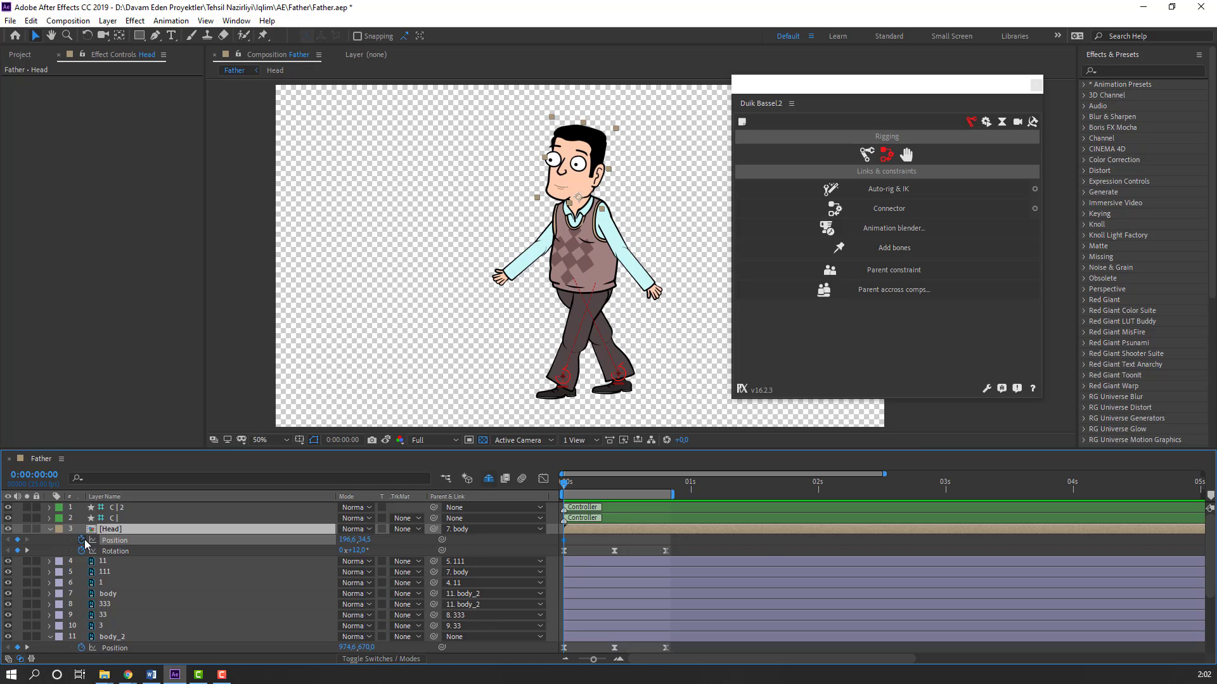
scroll(620, 120, up, 3)
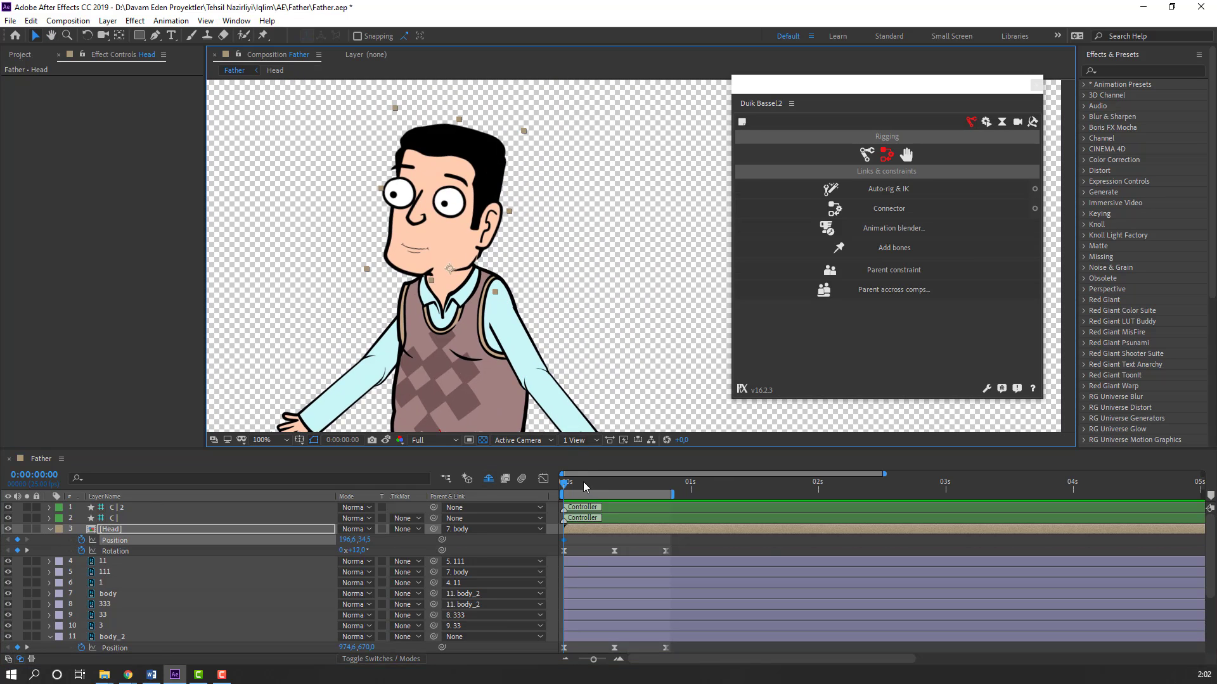
drag(583, 481, 609, 485)
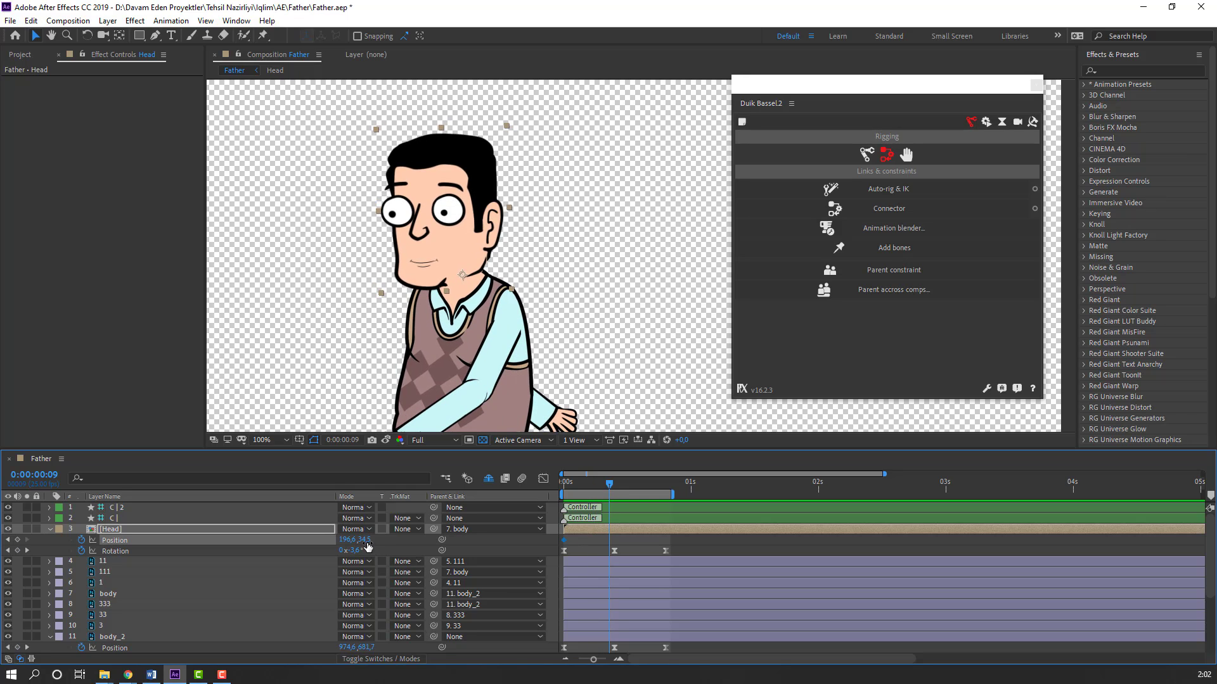
drag(364, 539, 370, 543)
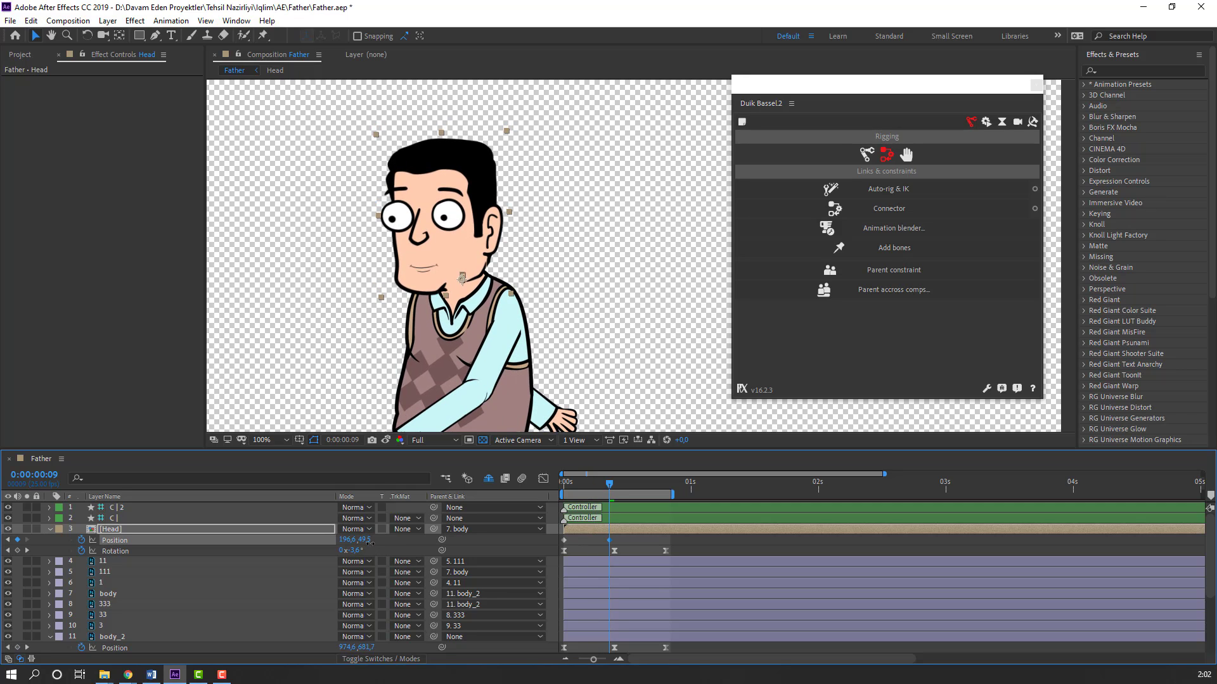
drag(609, 541, 615, 541)
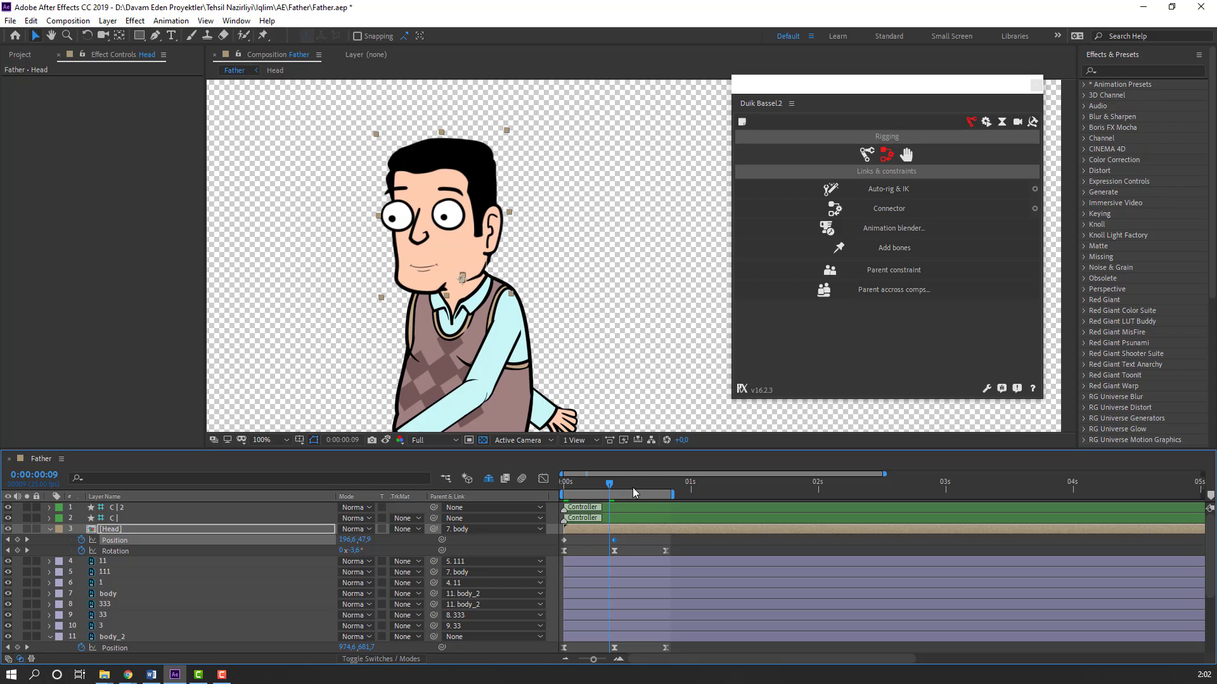
Step: Copy the Head's first position keyframe to 0:00:00:20, apply Easy Ease to all its position keyframes and preview the walk
drag(633, 489, 667, 494)
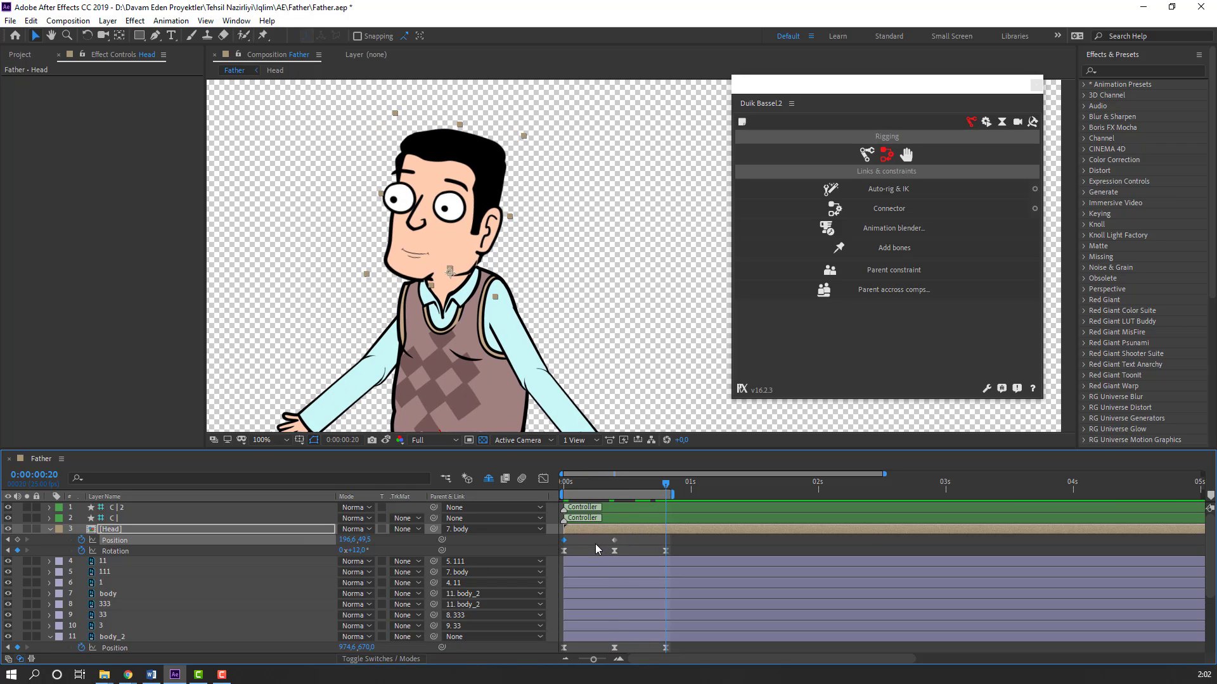
key(ctrl+v)
drag(685, 538, 542, 544)
right_click(561, 541)
mouse_move(685, 532)
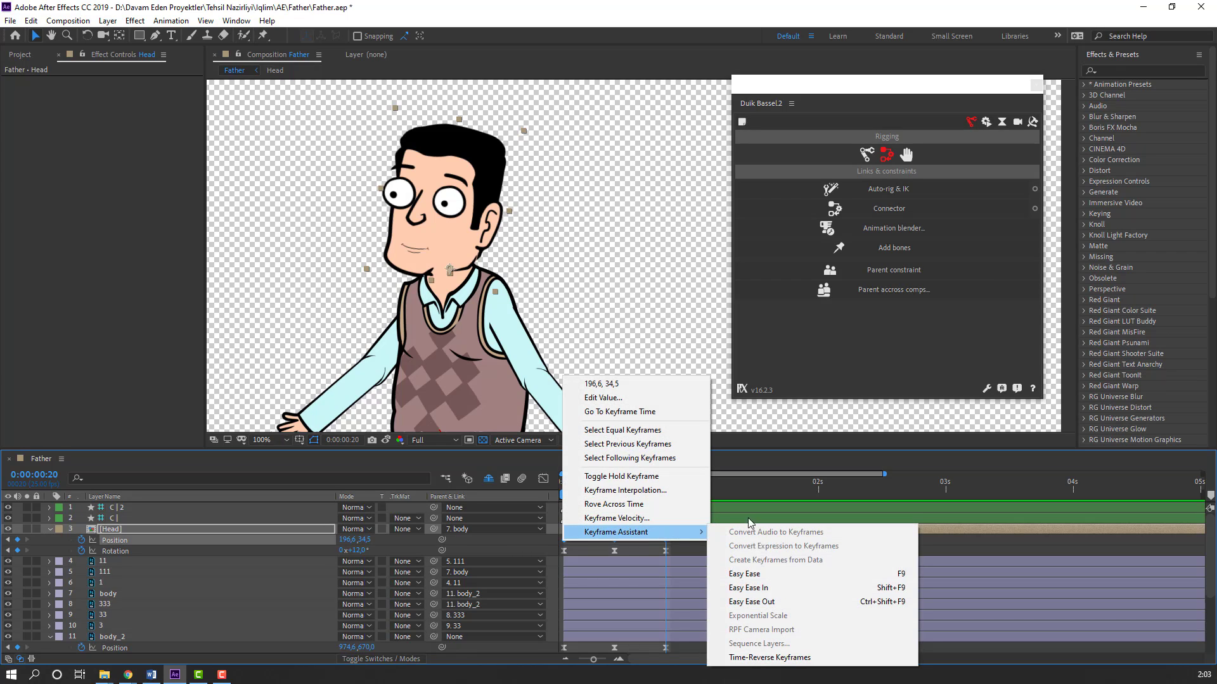
click(733, 564)
key(space)
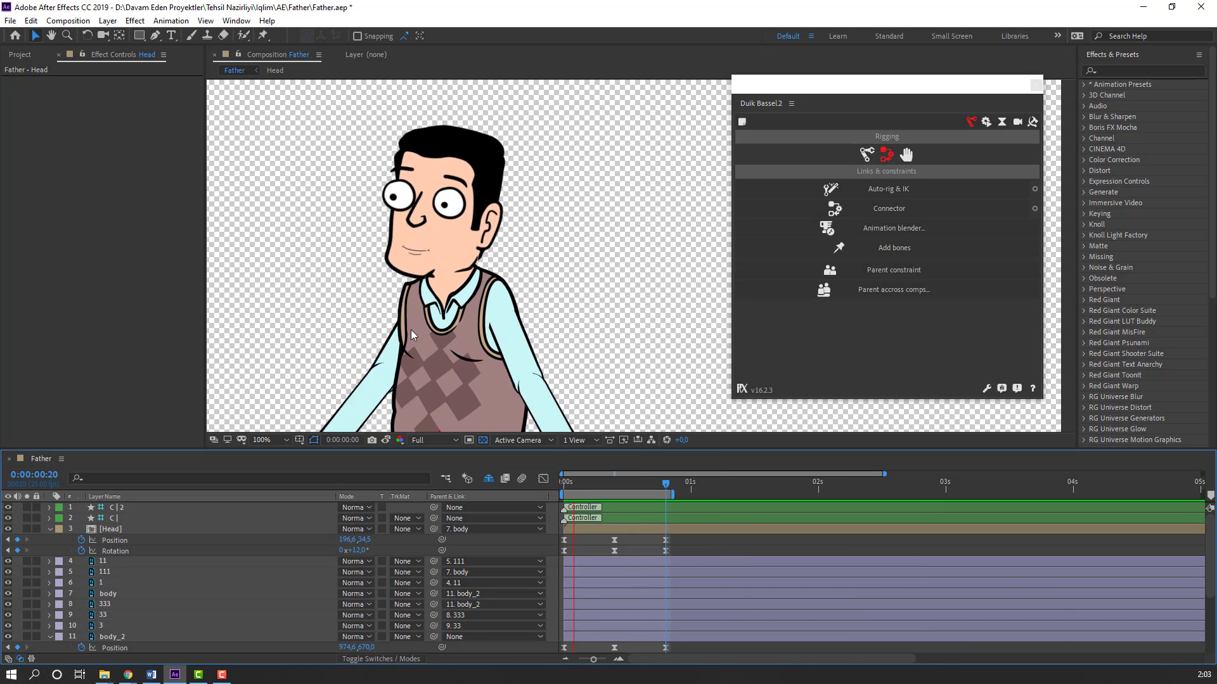
scroll(470, 328, down, 2)
drag(470, 326, 462, 294)
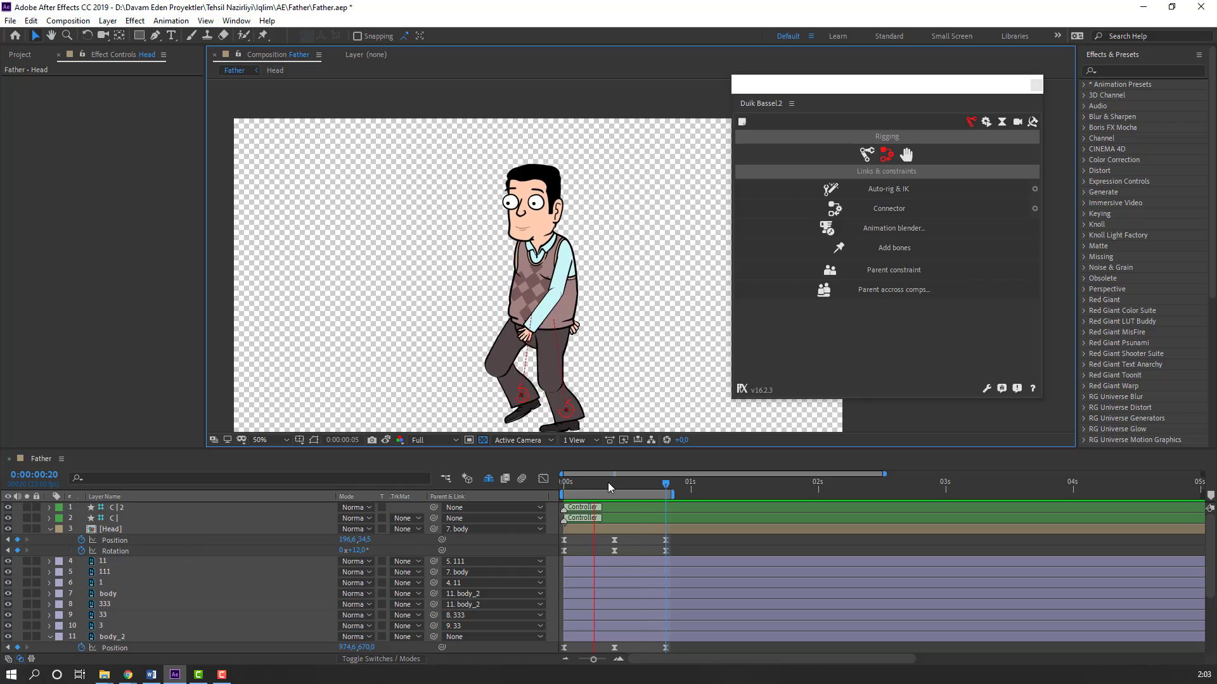
Step: Open the Head precomposition at 0:00:00:00 and make the eye_close layer visible
drag(600, 489, 384, 533)
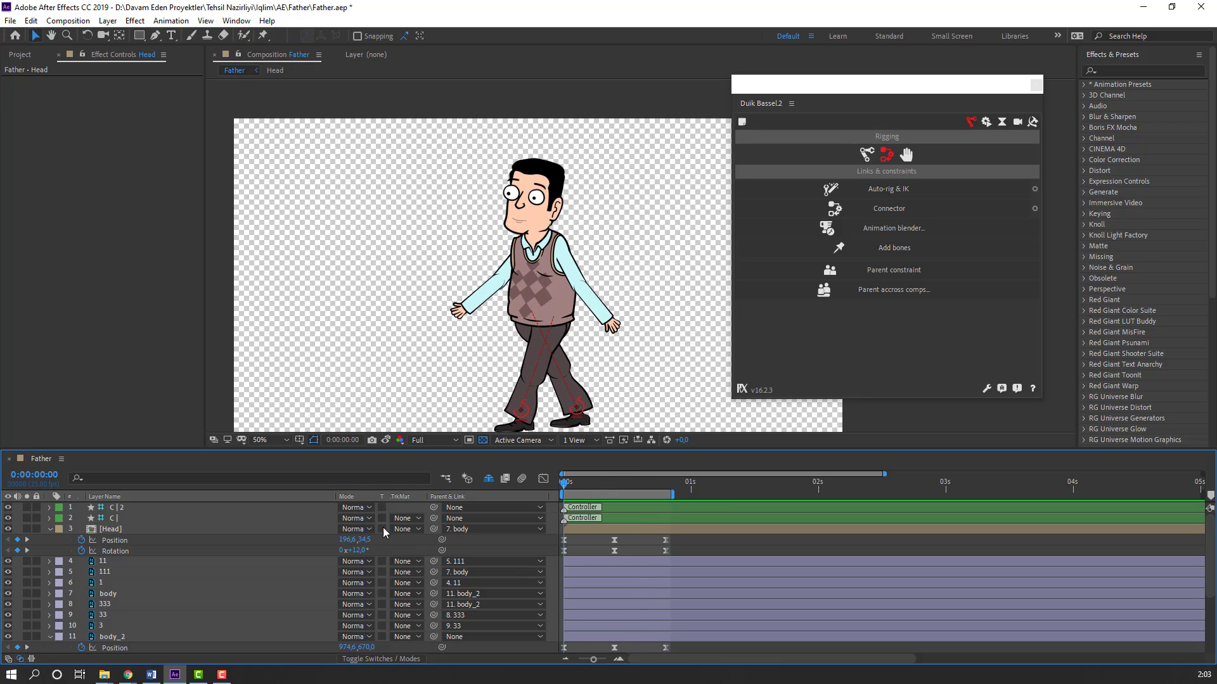
double_click(104, 532)
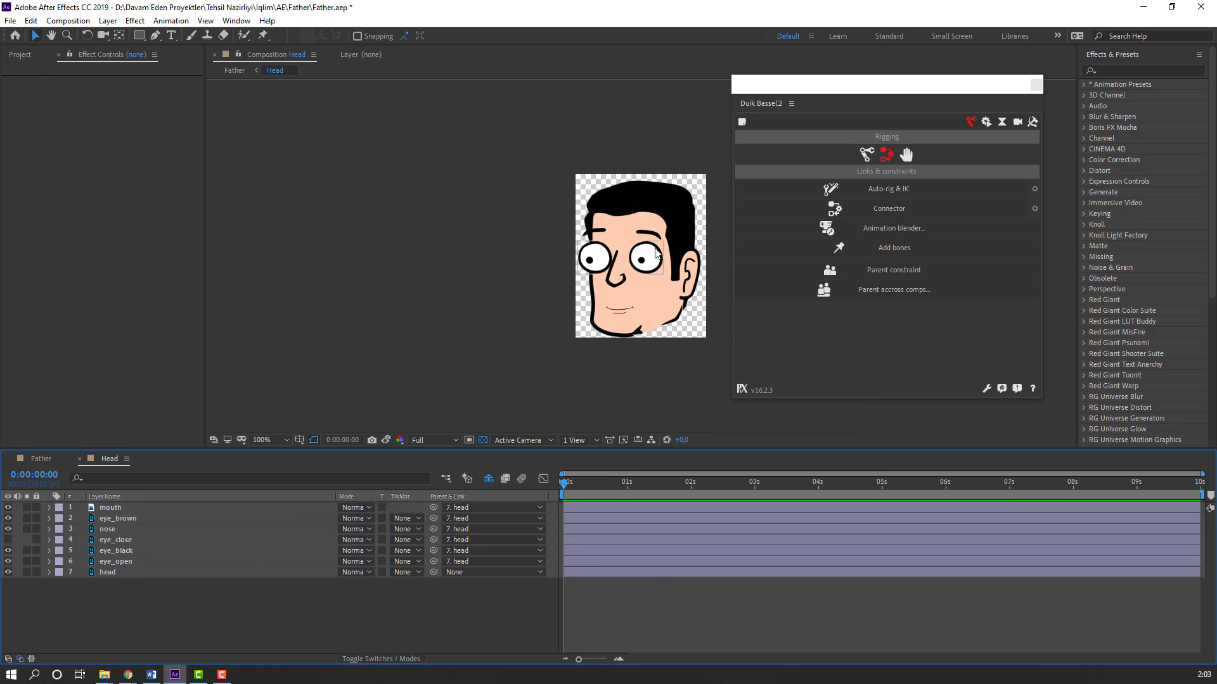
scroll(656, 252, up, 1)
drag(653, 256, 463, 248)
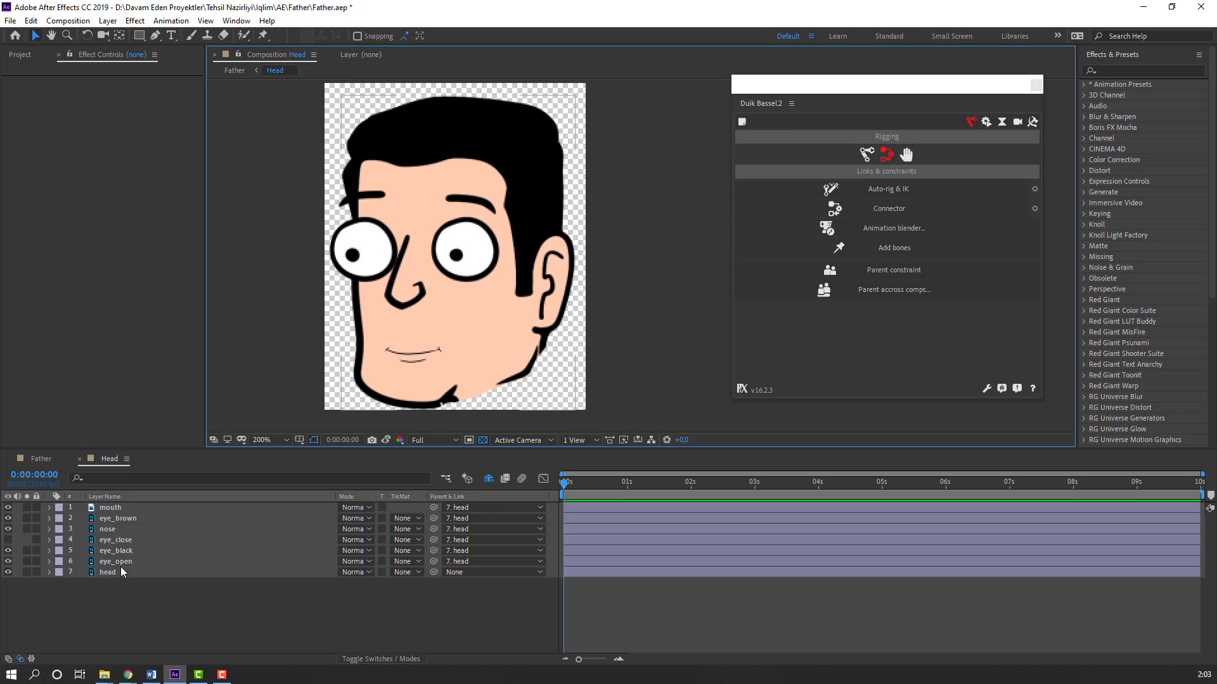
click(127, 544)
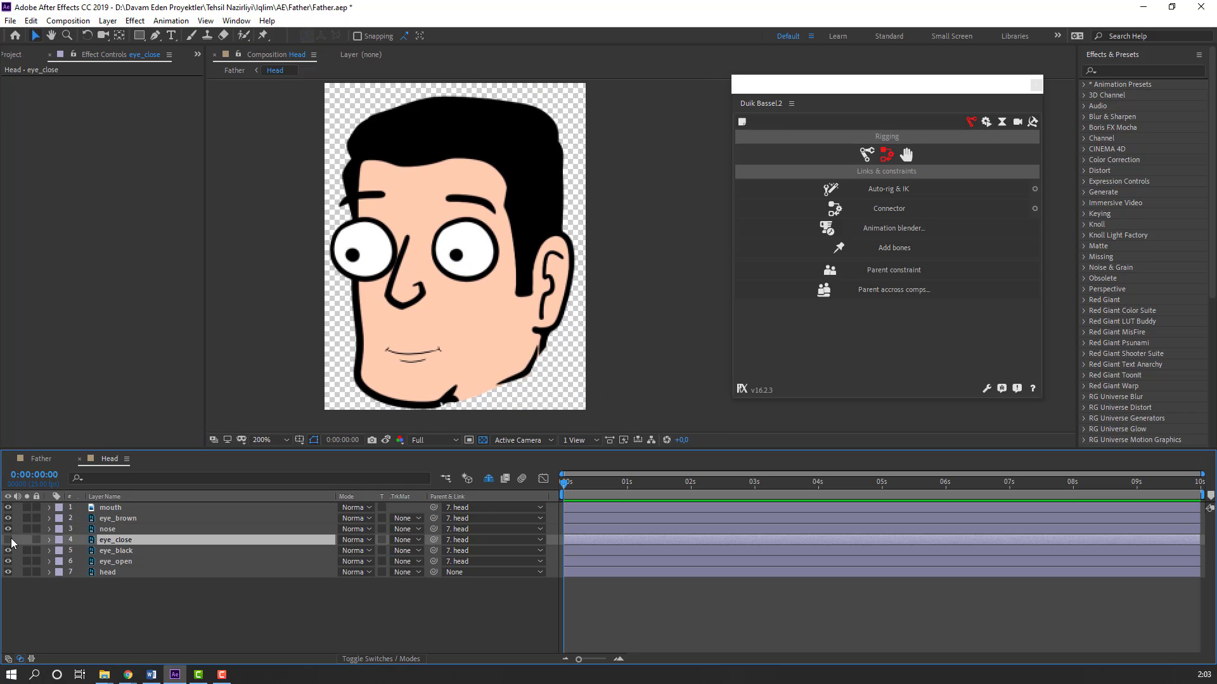
click(8, 540)
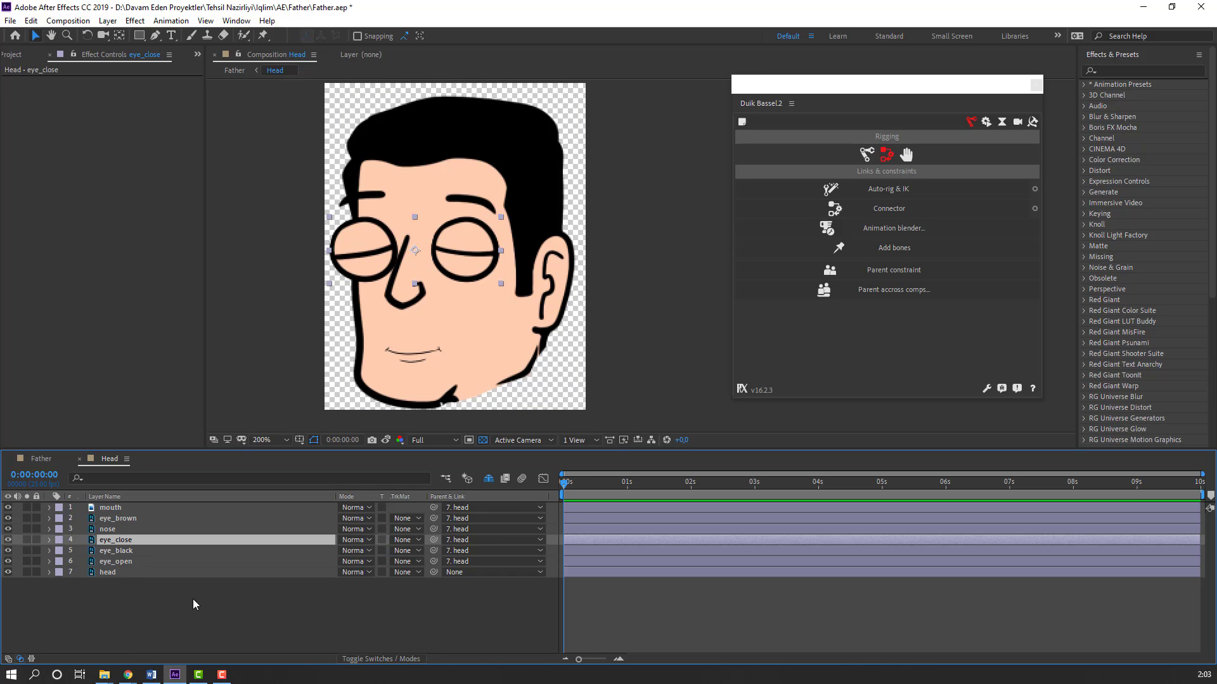
Step: Split eye_close at 0:00:00:04, delete the remainder, and shift the short clip to just after 0:00:00:04 as a blink
click(30, 23)
click(64, 198)
key(Delete)
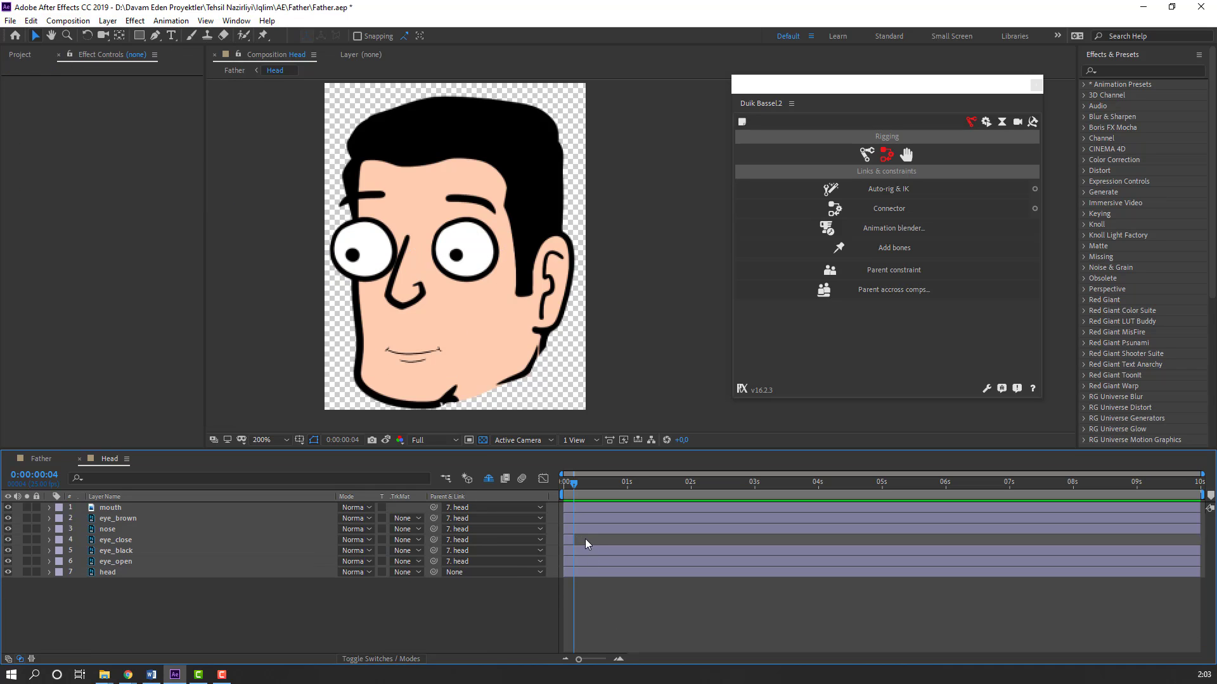
drag(568, 539, 583, 549)
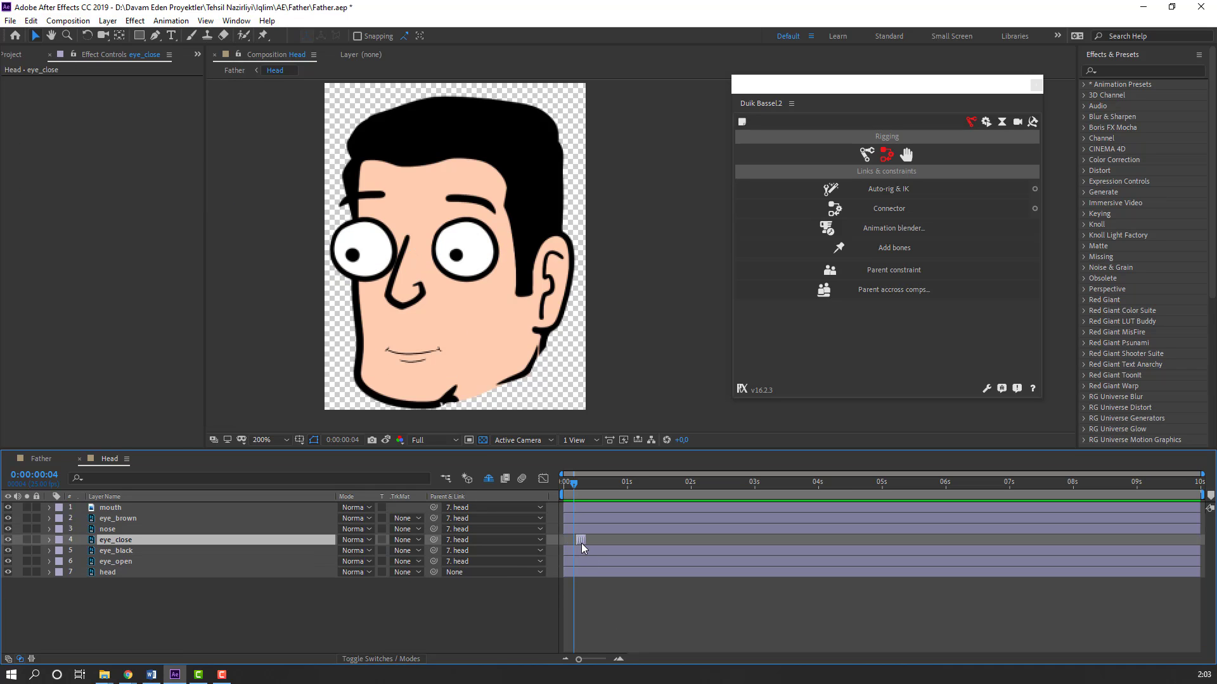
Step: Play back the walk cycle with the blink in the Father composition and collapse the Head layer's properties
click(41, 459)
key(space)
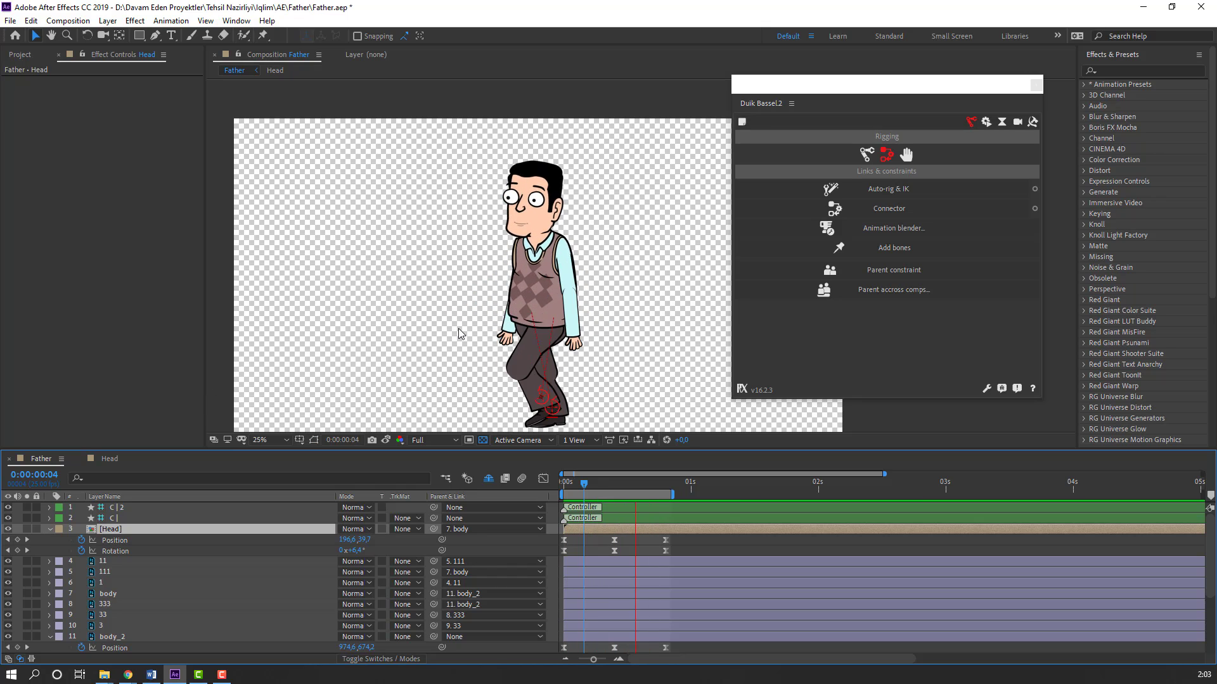
key(comma)
drag(602, 344, 591, 318)
scroll(568, 364, up, 2)
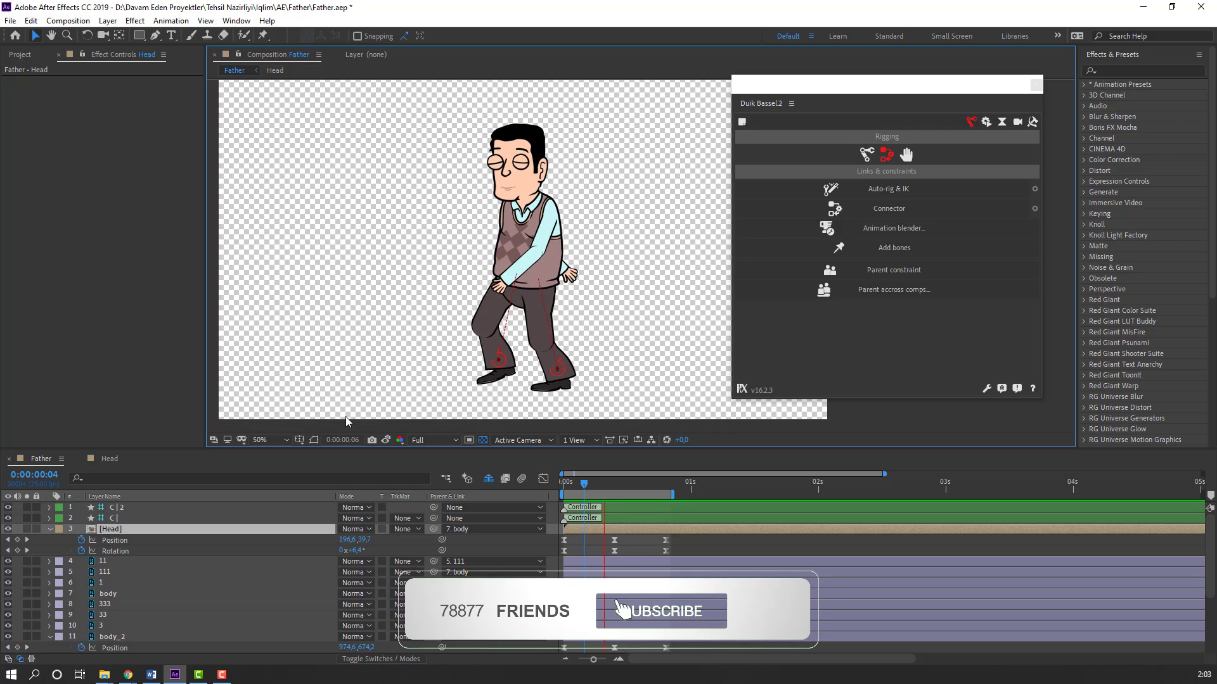
click(49, 529)
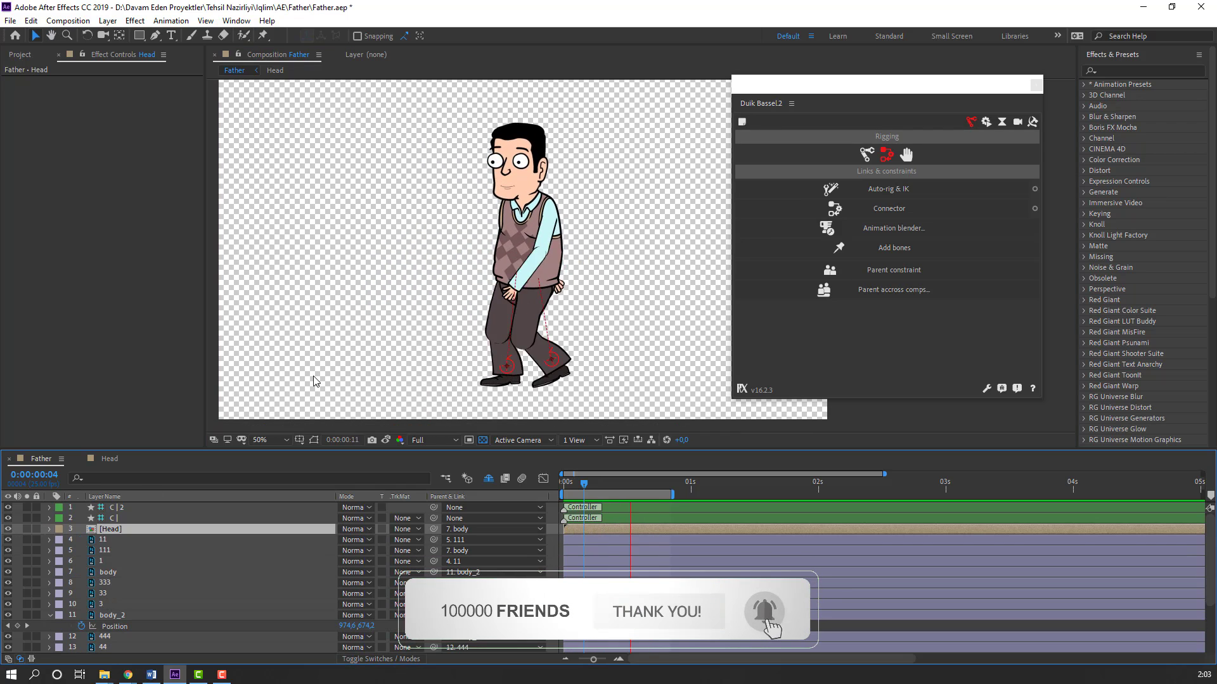